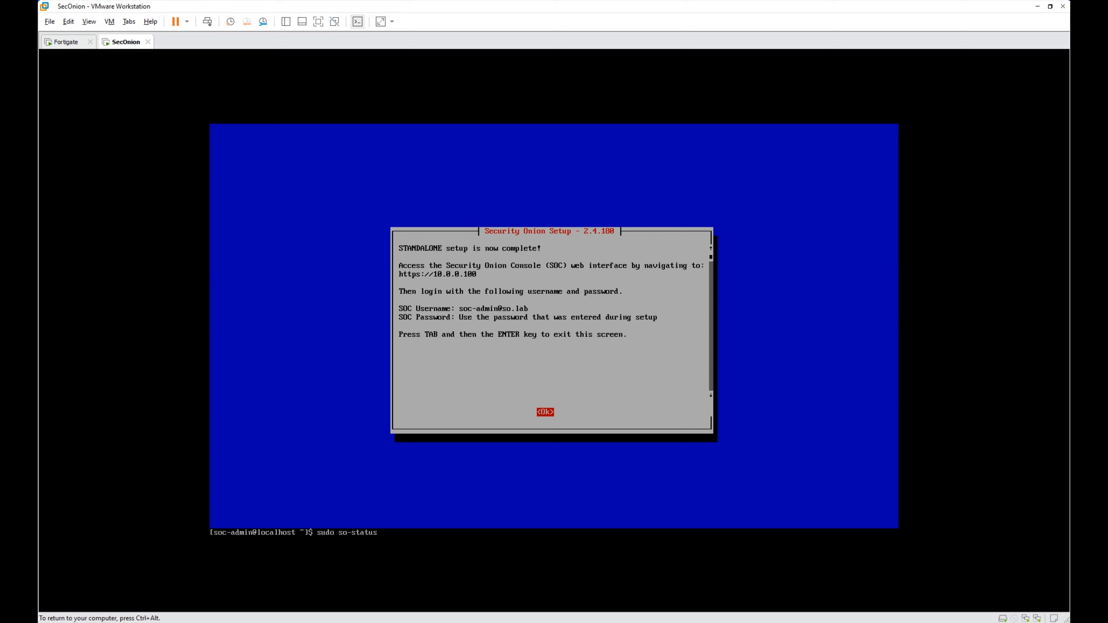
# Check the Security Onion service status with sudo so-status, authenticating with the sudo password.
pyautogui.press('Return')
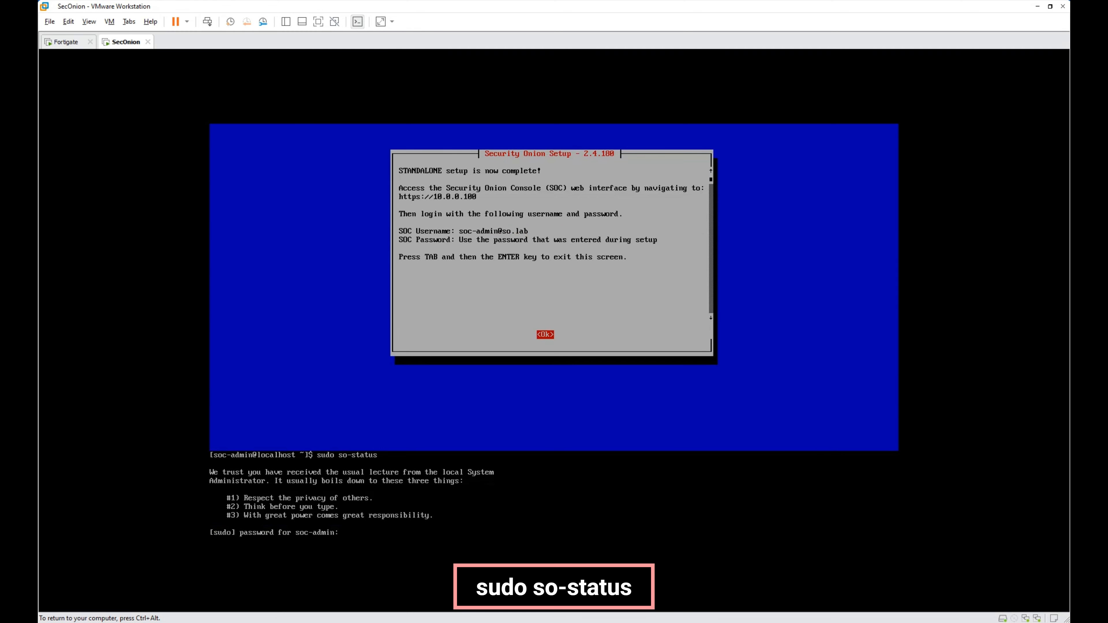
pyautogui.press('Return')
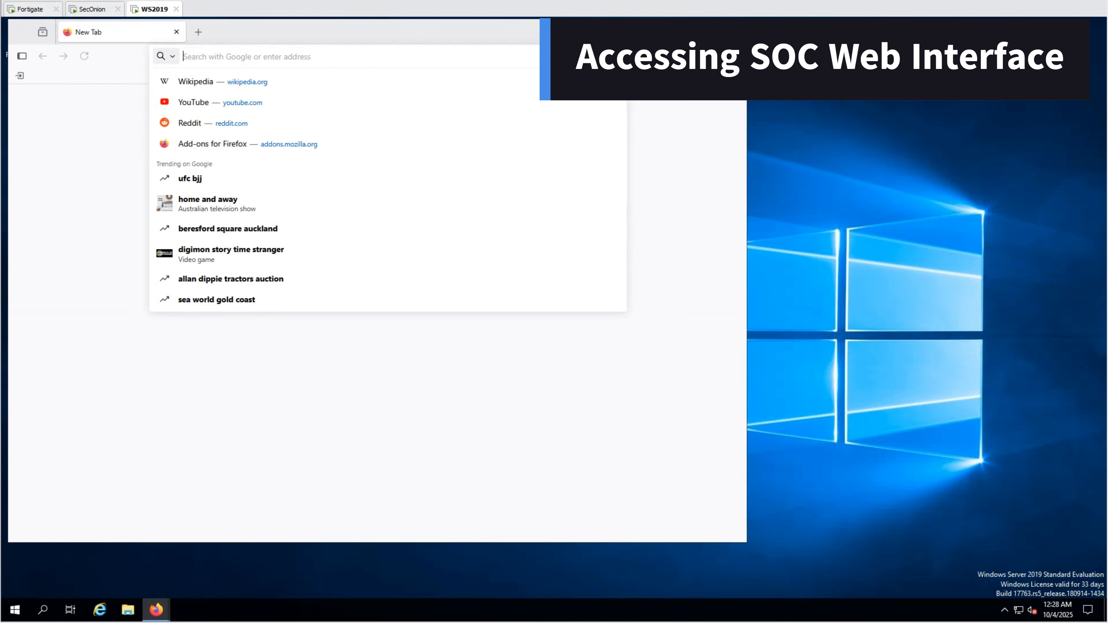
pyautogui.write('https://')
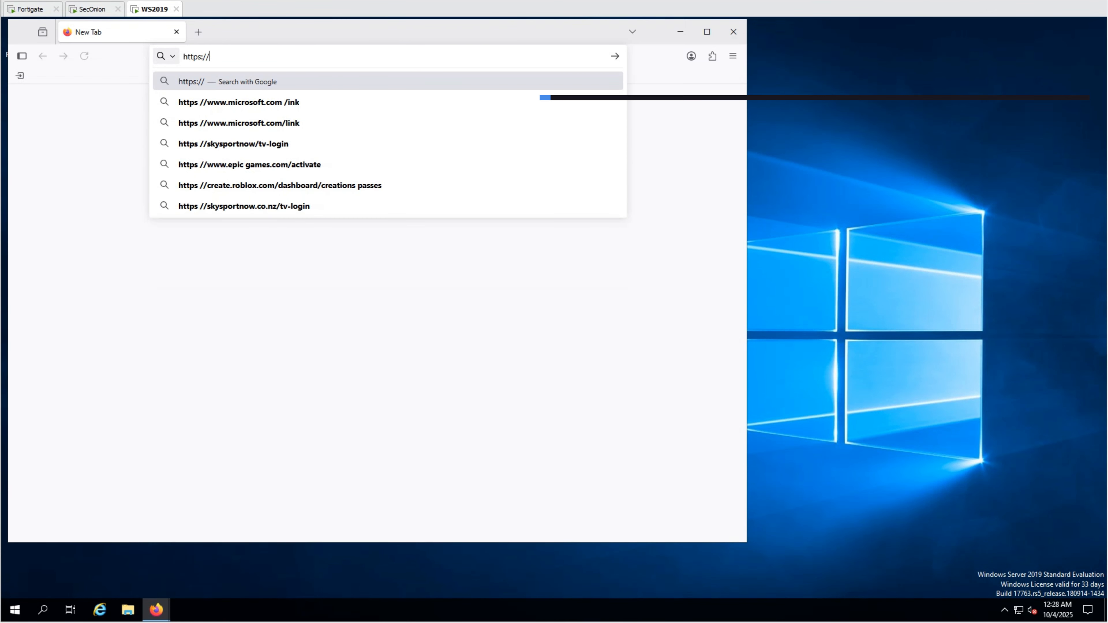
pyautogui.write('10.0.0.100')
pyautogui.press('Return')
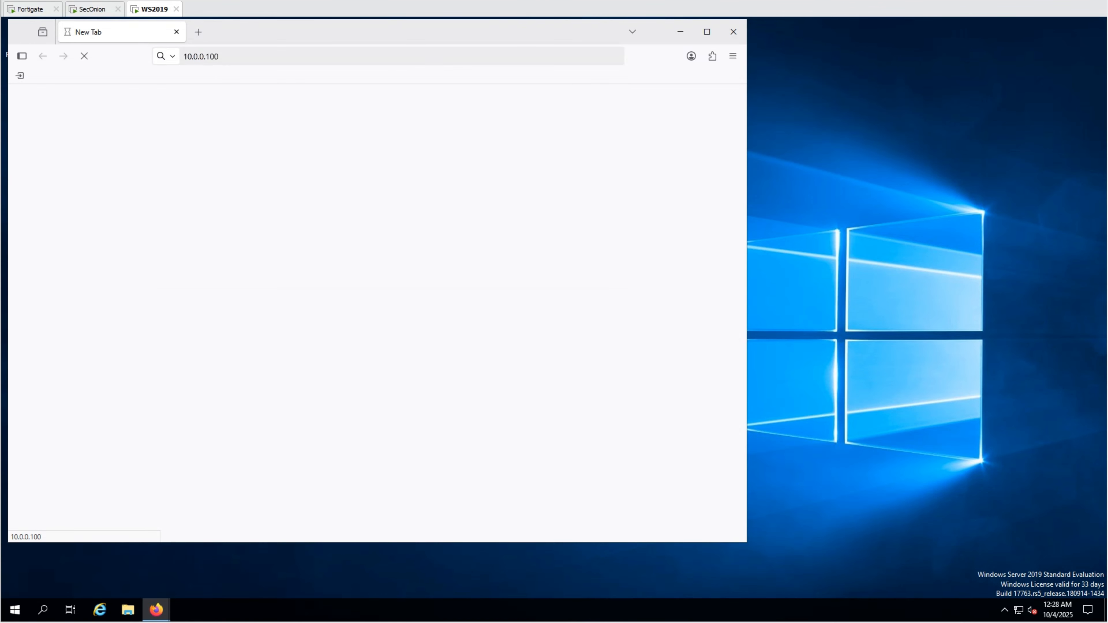
pyautogui.click(707, 34)
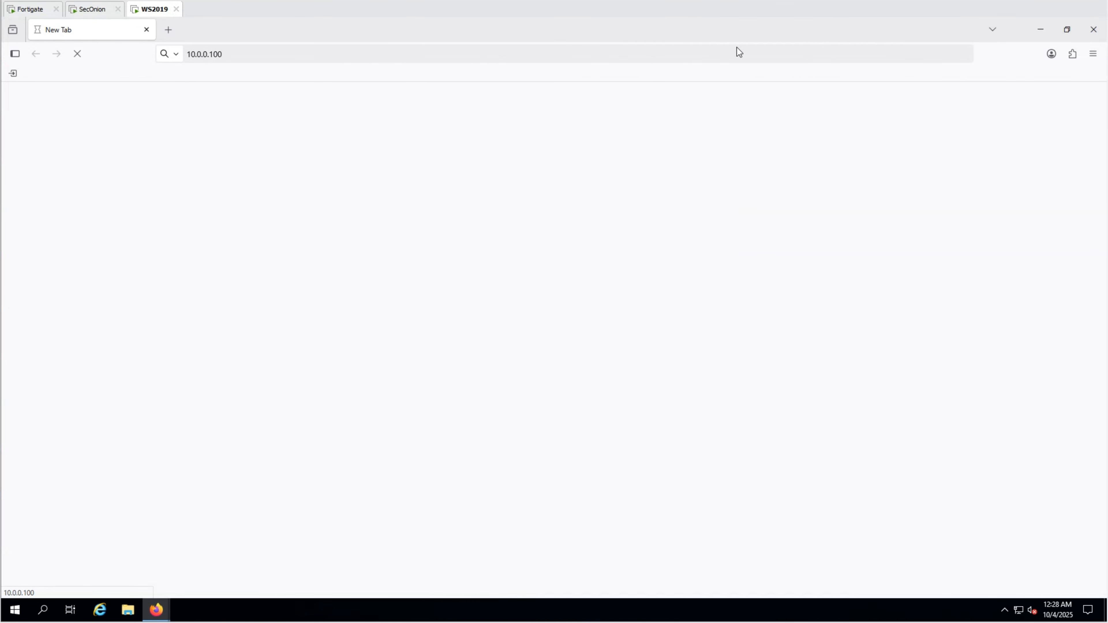
pyautogui.click(760, 435)
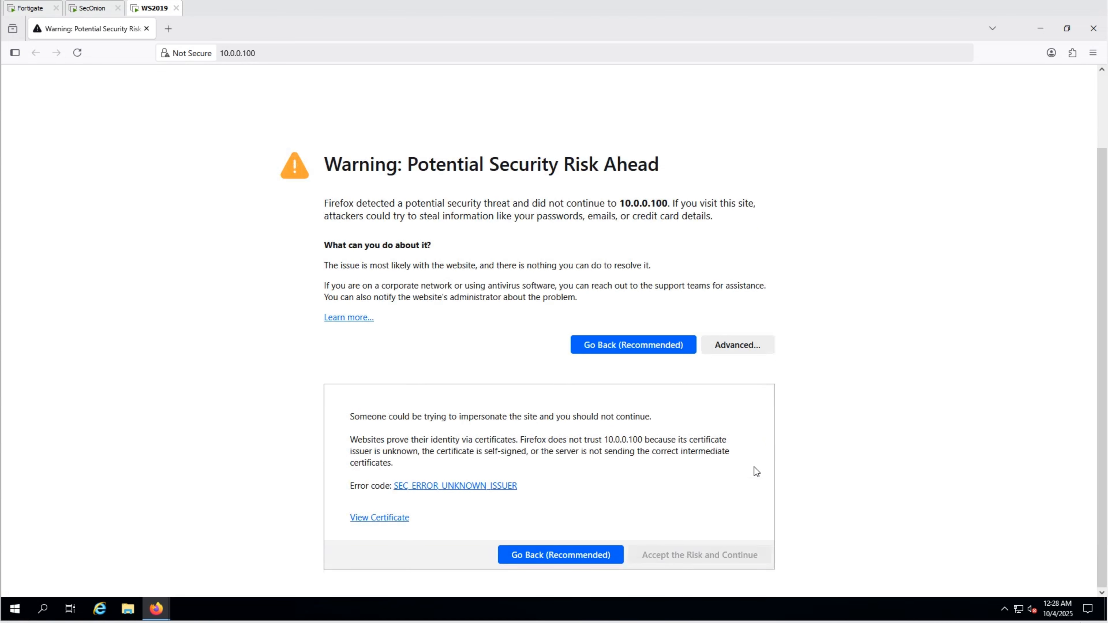
pyautogui.click(720, 557)
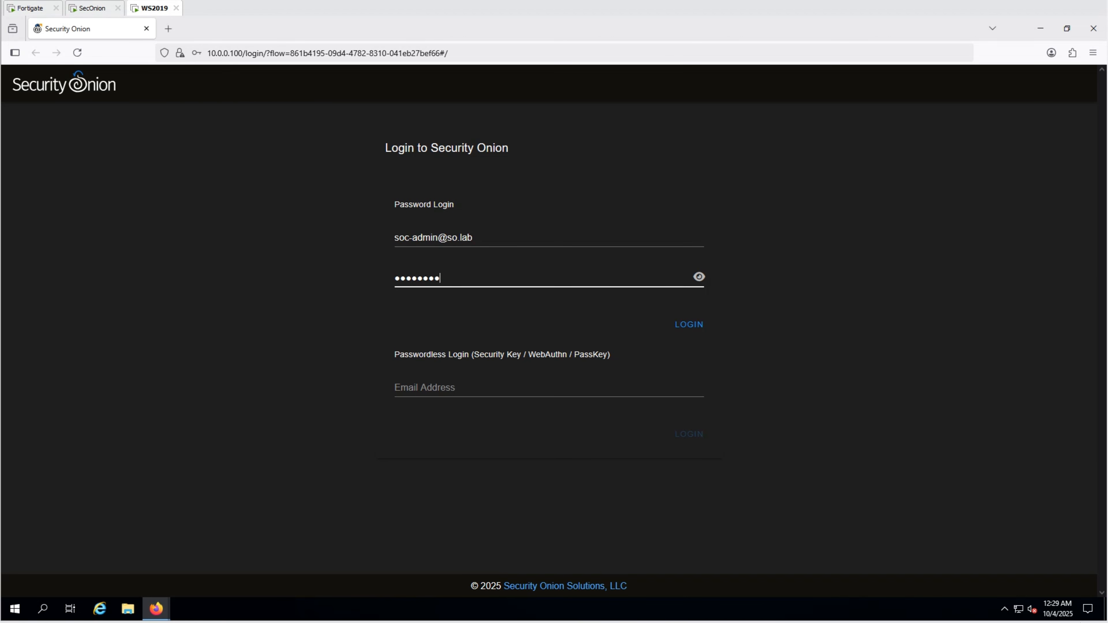
# Log in to Security Onion with the SOC account's e-mail and password, and decline saving the password in the browser.
pyautogui.press('Return')
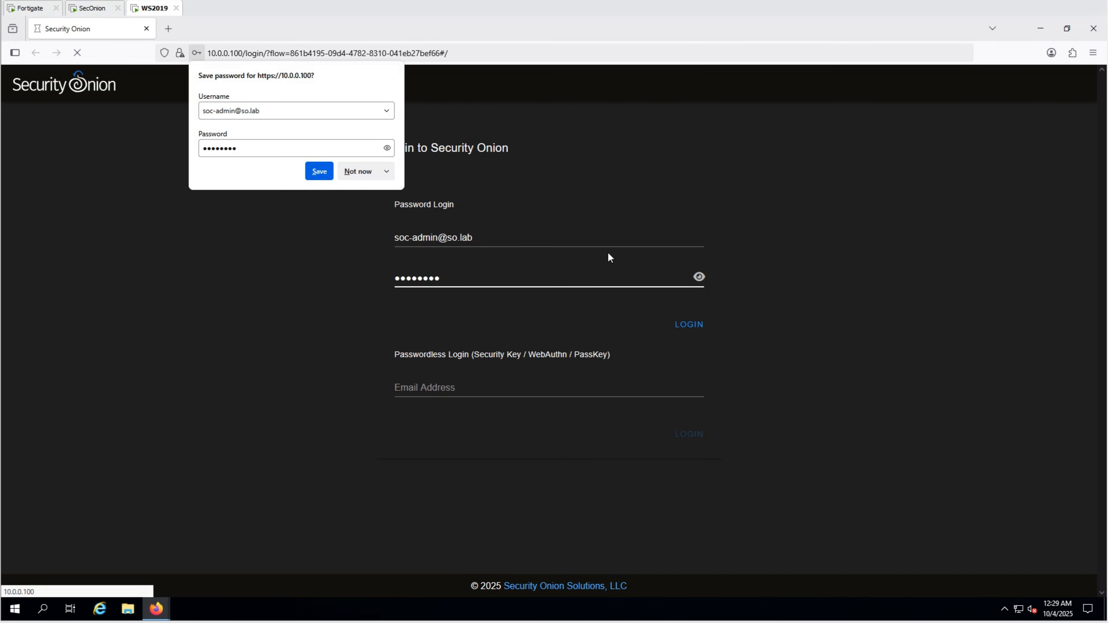
pyautogui.click(342, 173)
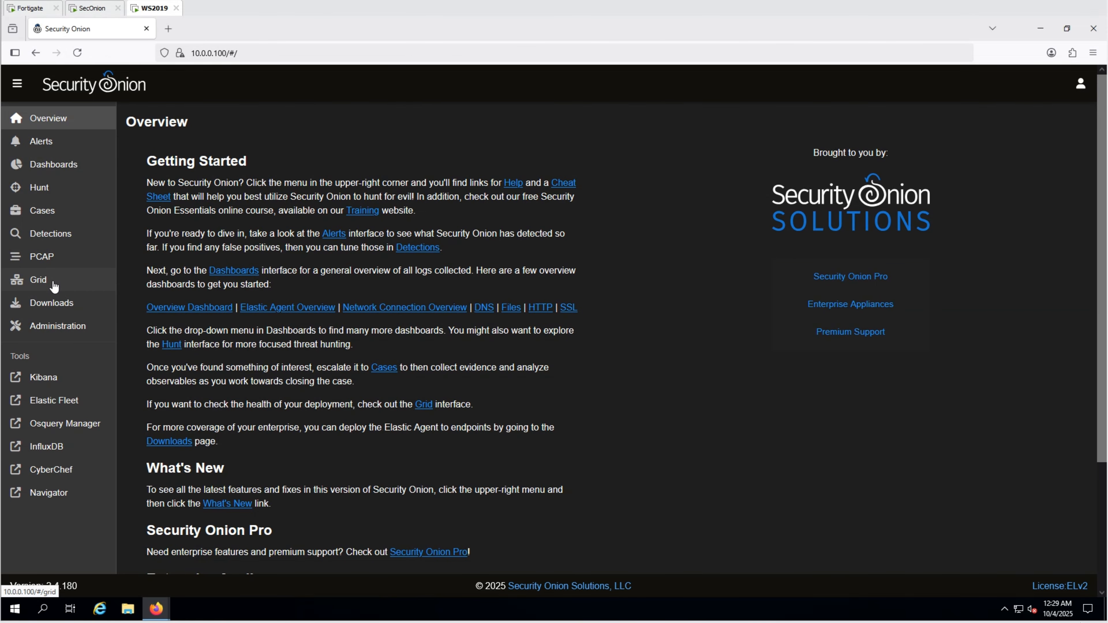
# Examine the node status and container status of the so-standalone node in the Grid.
pyautogui.click(43, 280)
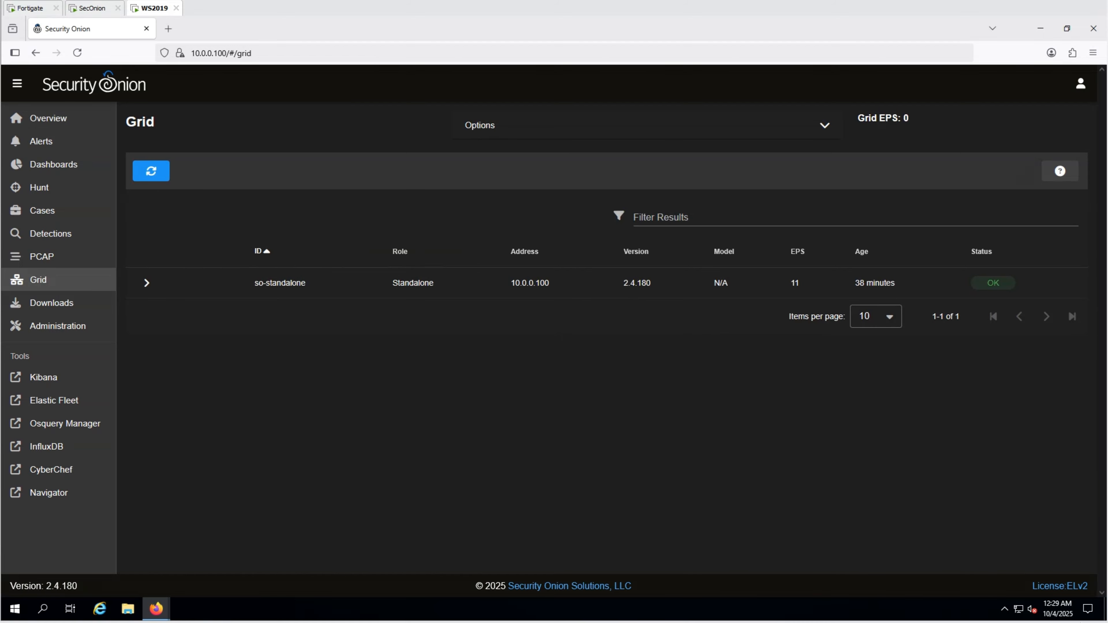
pyautogui.click(147, 284)
pyautogui.scroll(-3, 604, 384)
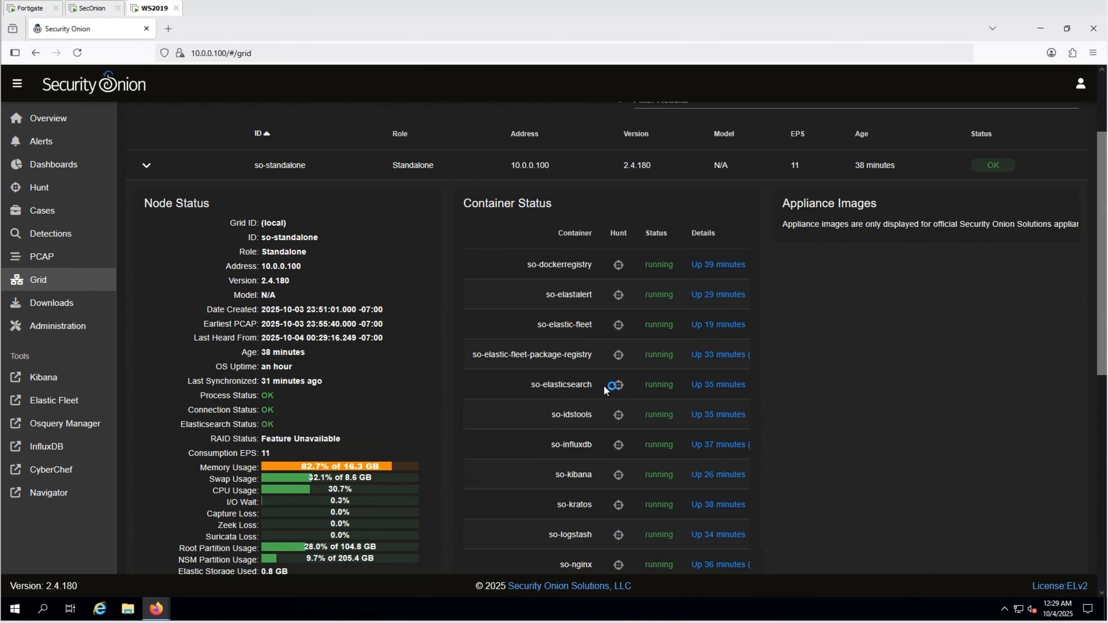
pyautogui.scroll(-5, 604, 384)
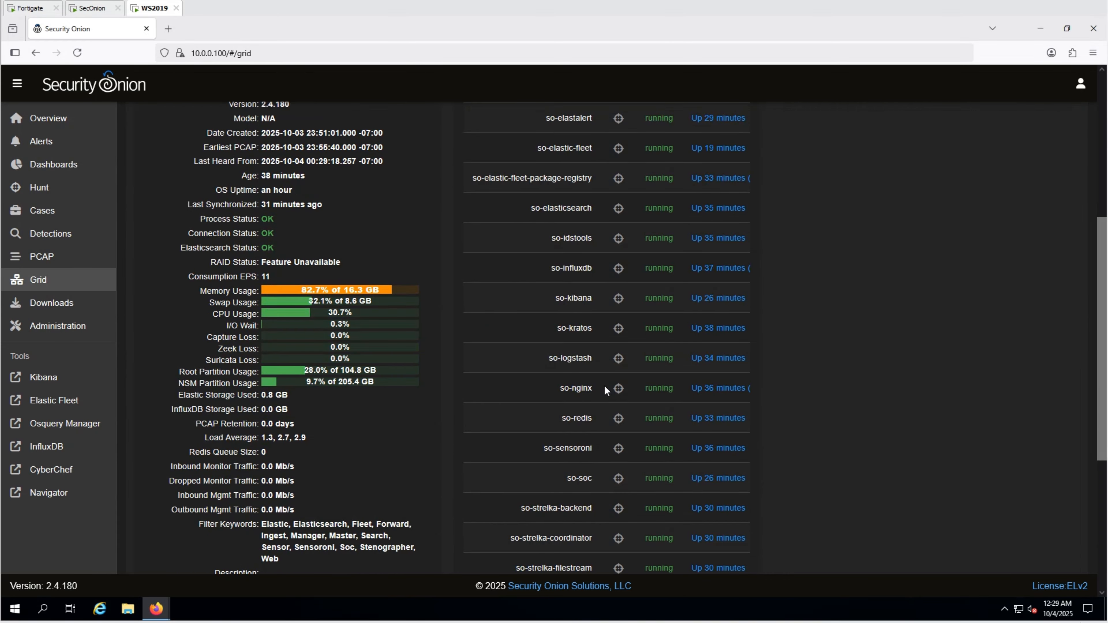
pyautogui.scroll(-7, 604, 386)
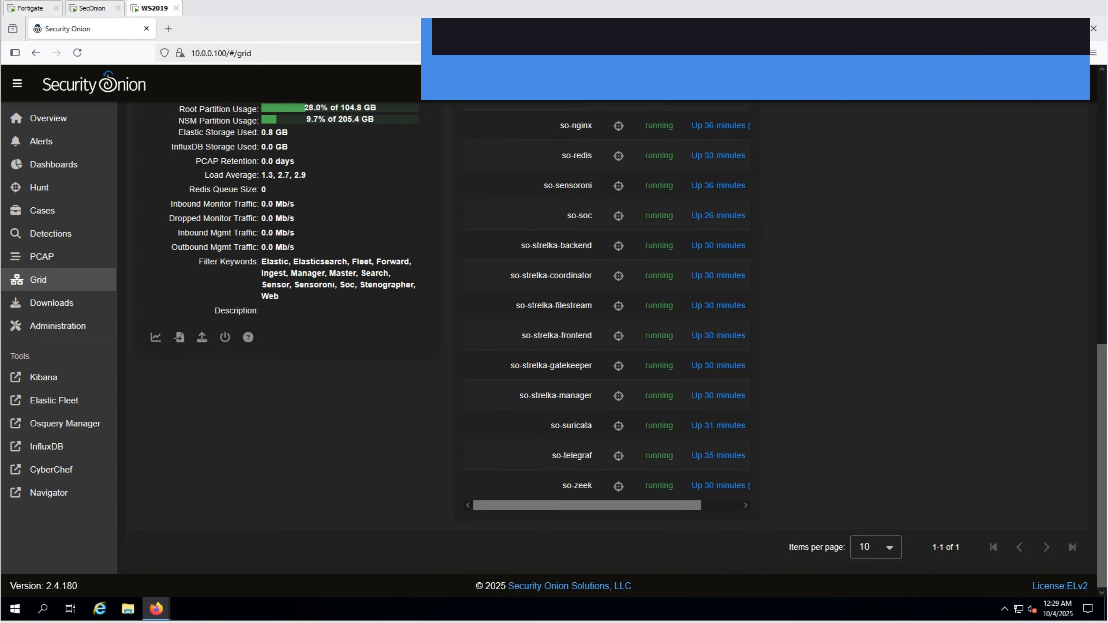
# Allow 10.0.0.0/24 in the firewall's elastic_agent_endpoint hostgroup in the grid configuration and save the change.
pyautogui.click(60, 327)
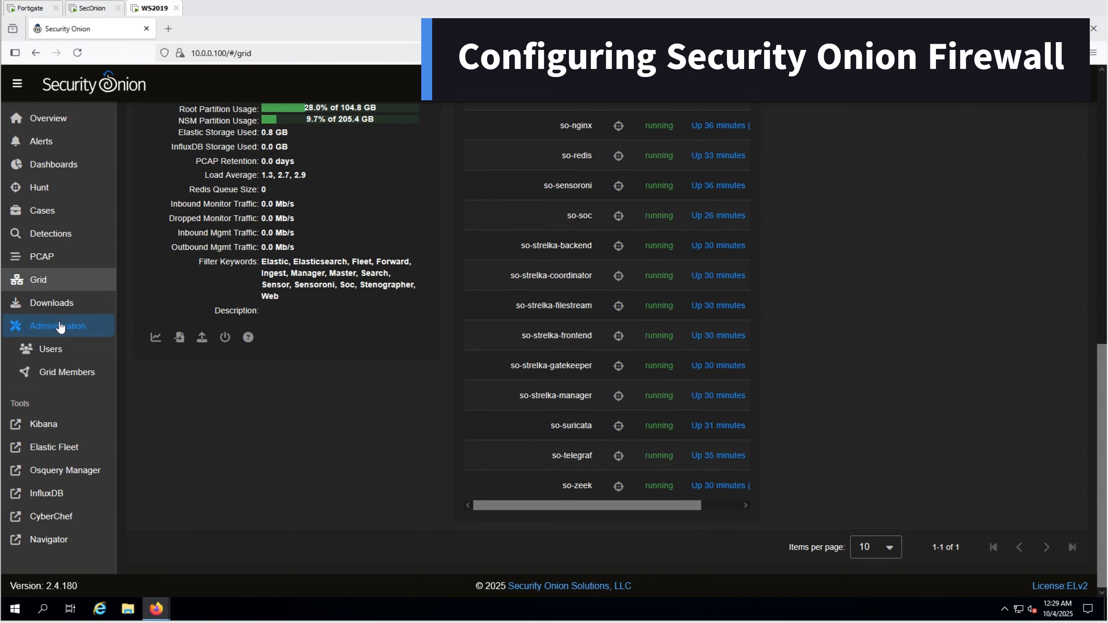
pyautogui.click(53, 395)
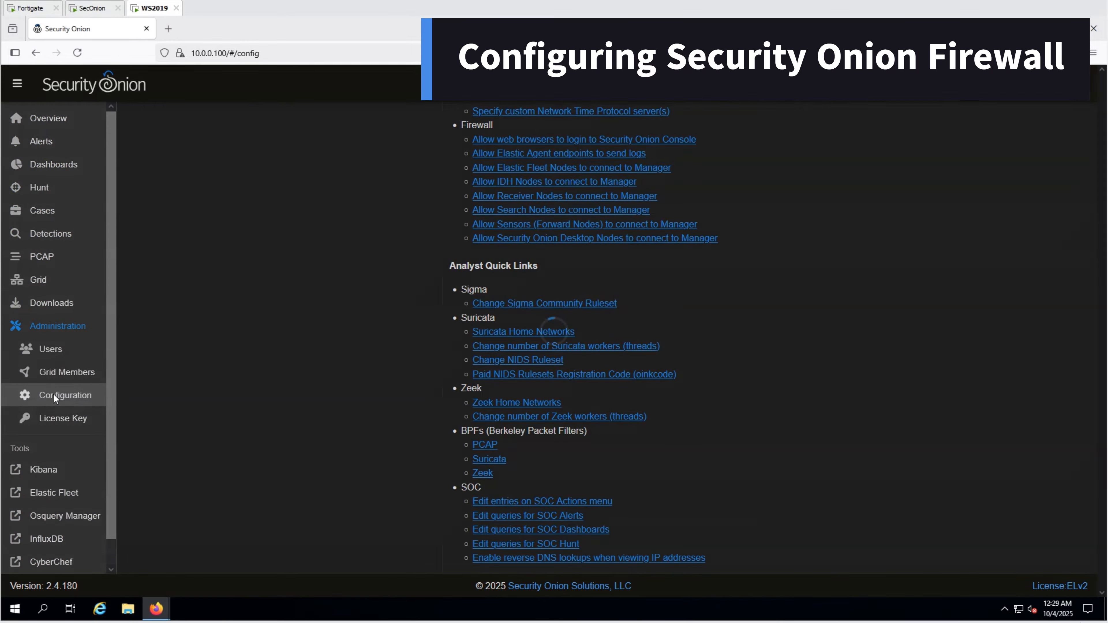
pyautogui.click(550, 339)
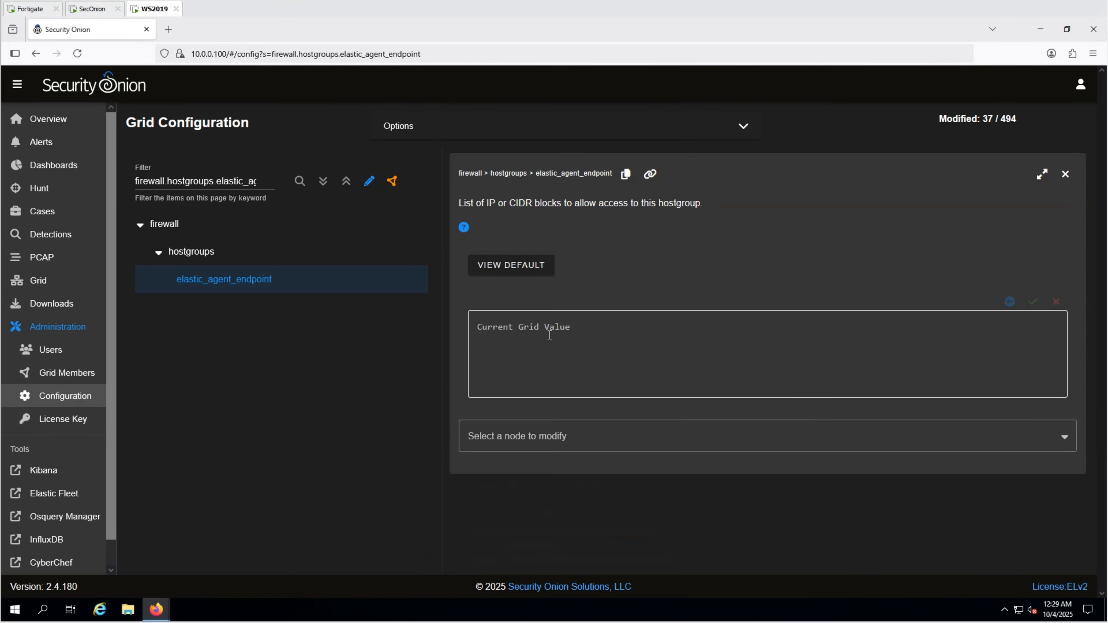
pyautogui.click(549, 334)
pyautogui.write('10.0.0.0/24')
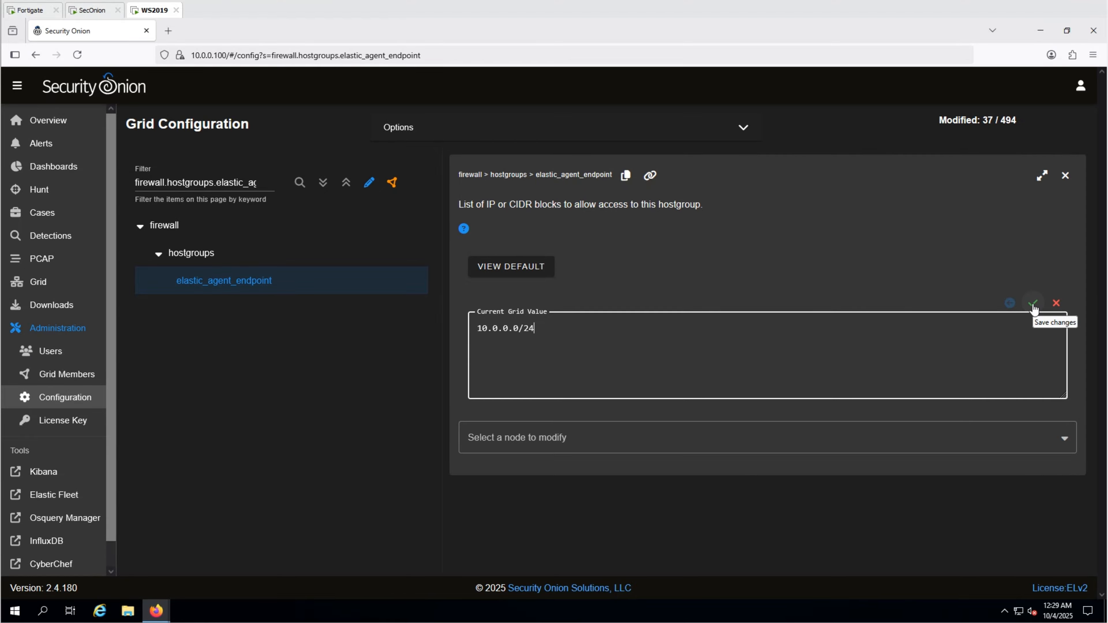
pyautogui.click(1033, 304)
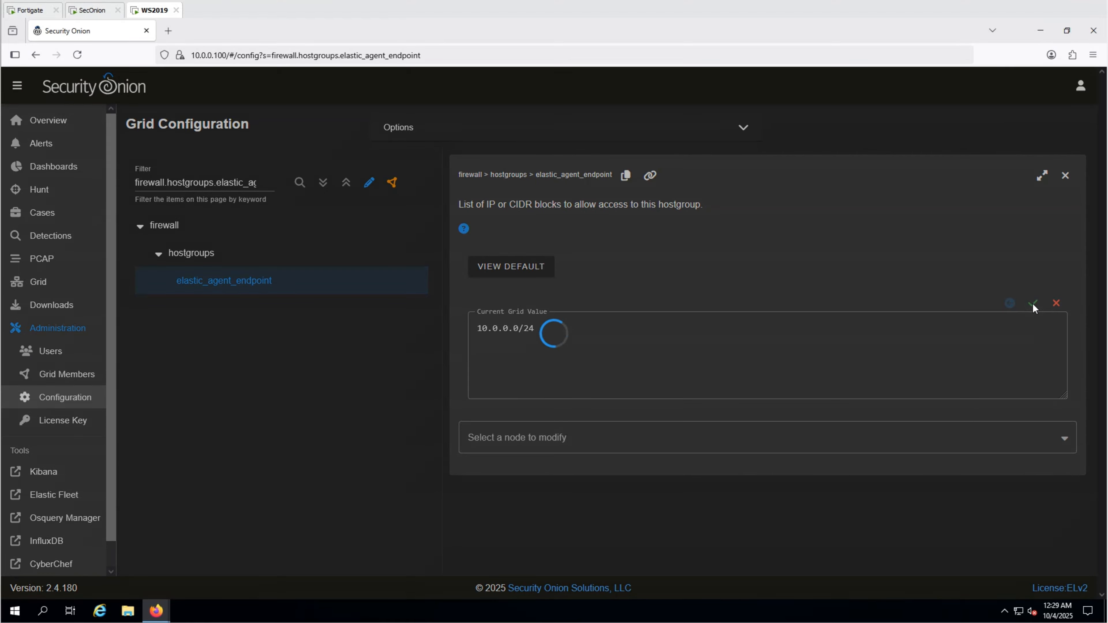
# Manually synchronize the grid from the grid configuration options.
pyautogui.click(743, 122)
pyautogui.click(737, 129)
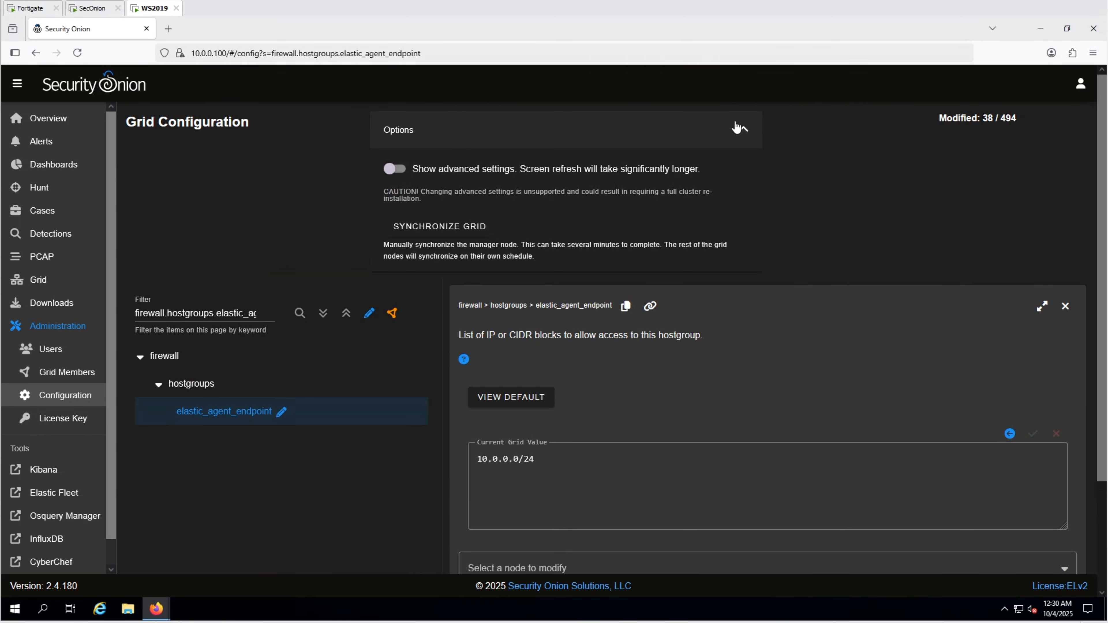
pyautogui.click(483, 226)
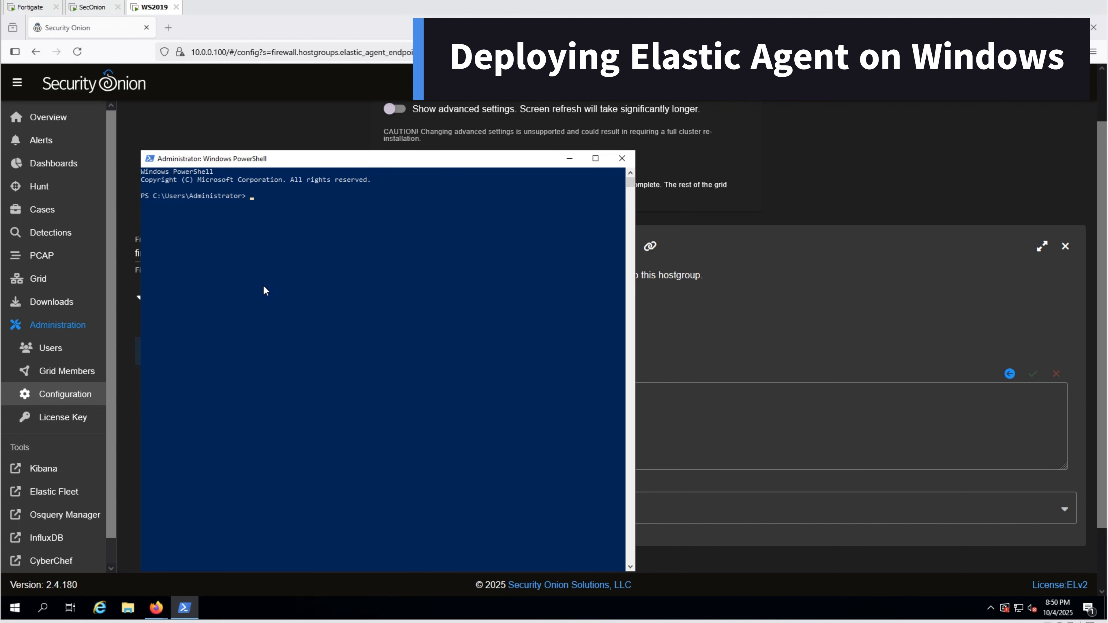
# In PowerShell, test connectivity to the manager with Test-NetConnection 10.0.0.100 -Port 8220.
pyautogui.write('Test-NetConnection 10.0.0.100 -Port 8220')
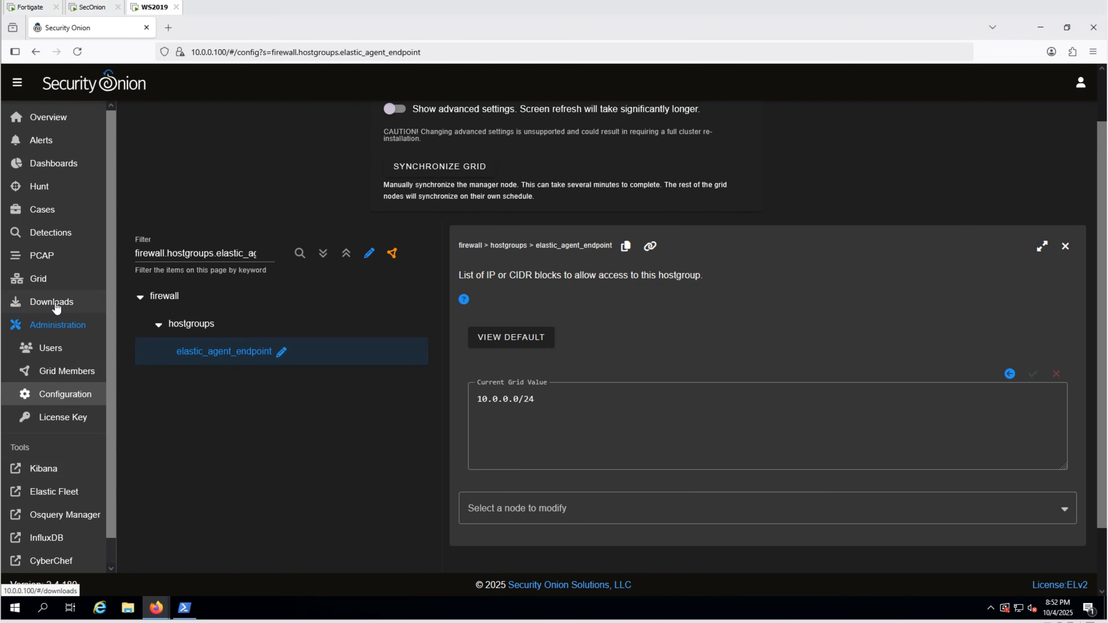
# Download the Windows x86_64 EXE Elastic Agent installer from Security Onion and show it in its folder.
pyautogui.click(55, 303)
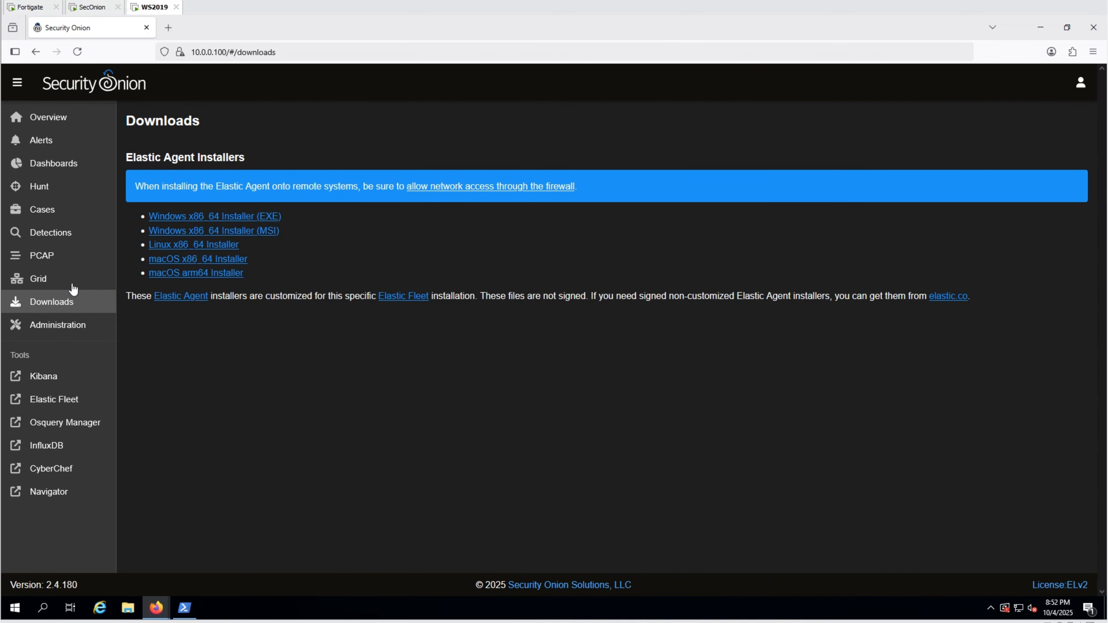
pyautogui.click(269, 217)
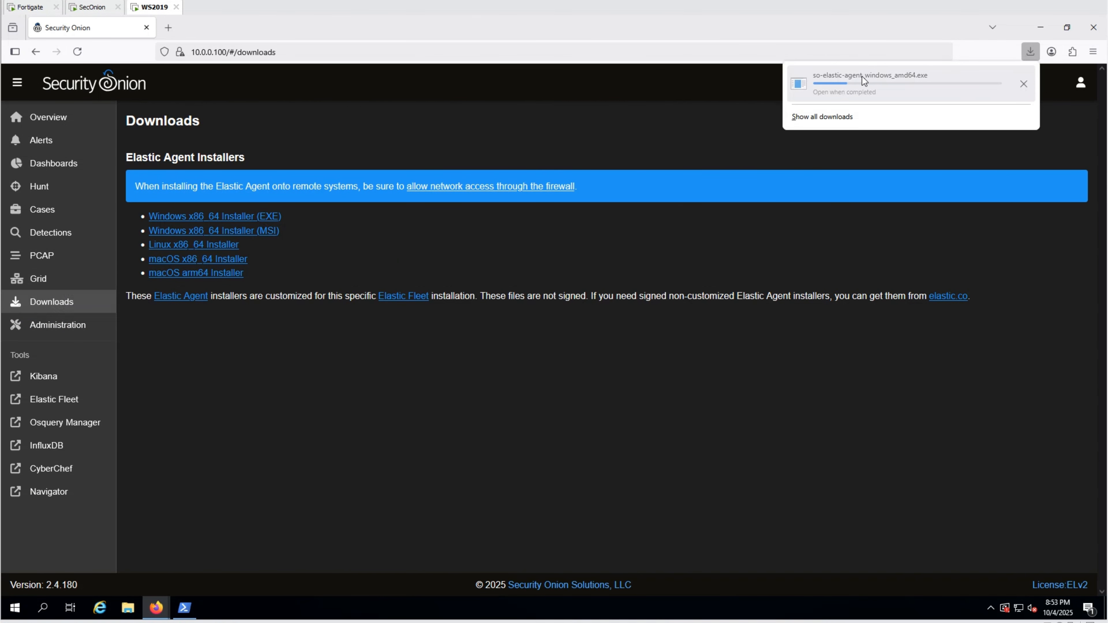
pyautogui.click(1023, 83)
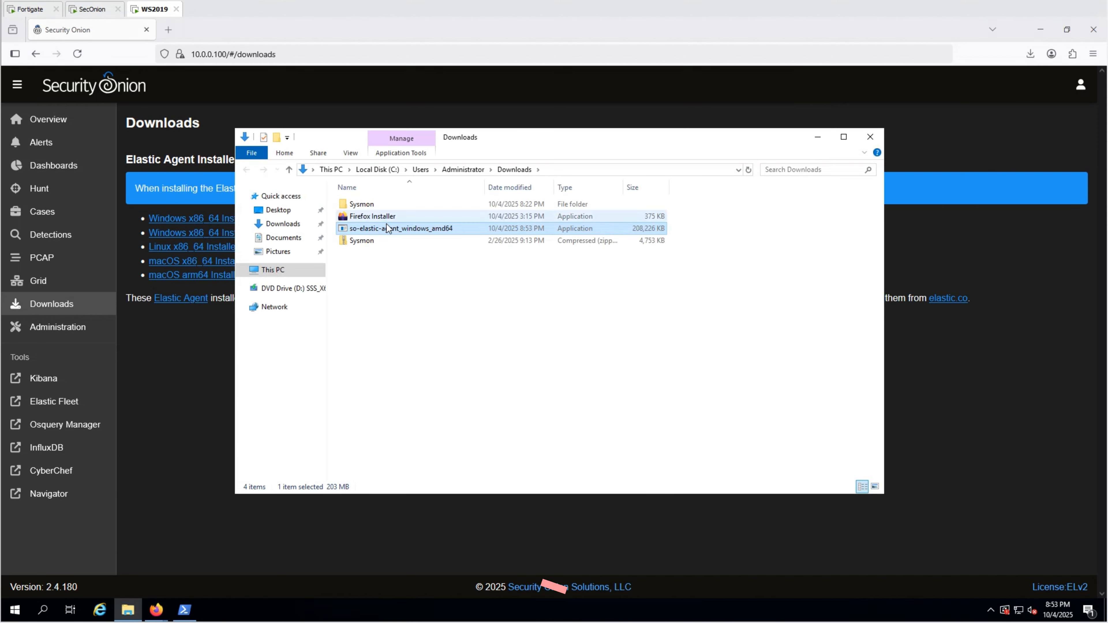
# Run so-elastic-agent_windows_amd64 as administrator and allow it past the SmartScreen block.
pyautogui.rightClick(388, 227)
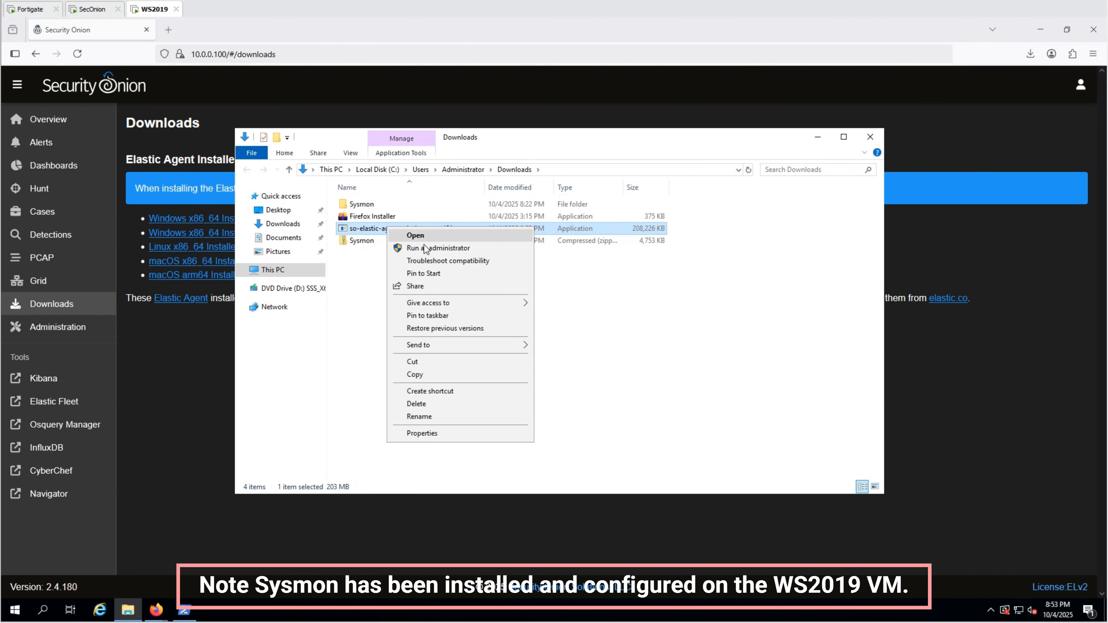
pyautogui.click(424, 245)
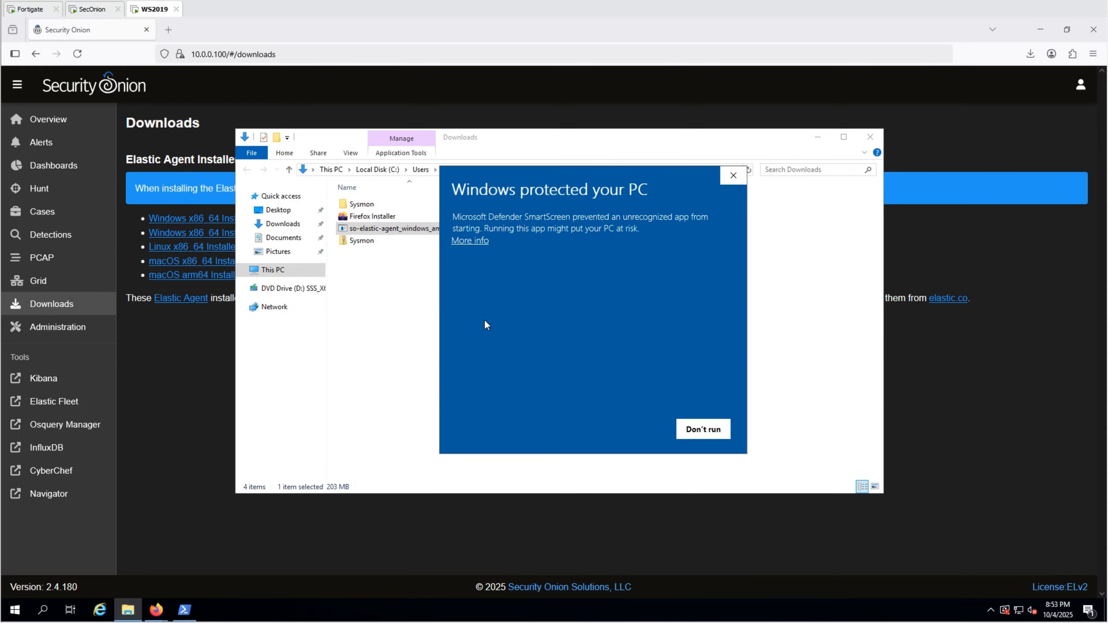
pyautogui.click(470, 241)
pyautogui.click(646, 429)
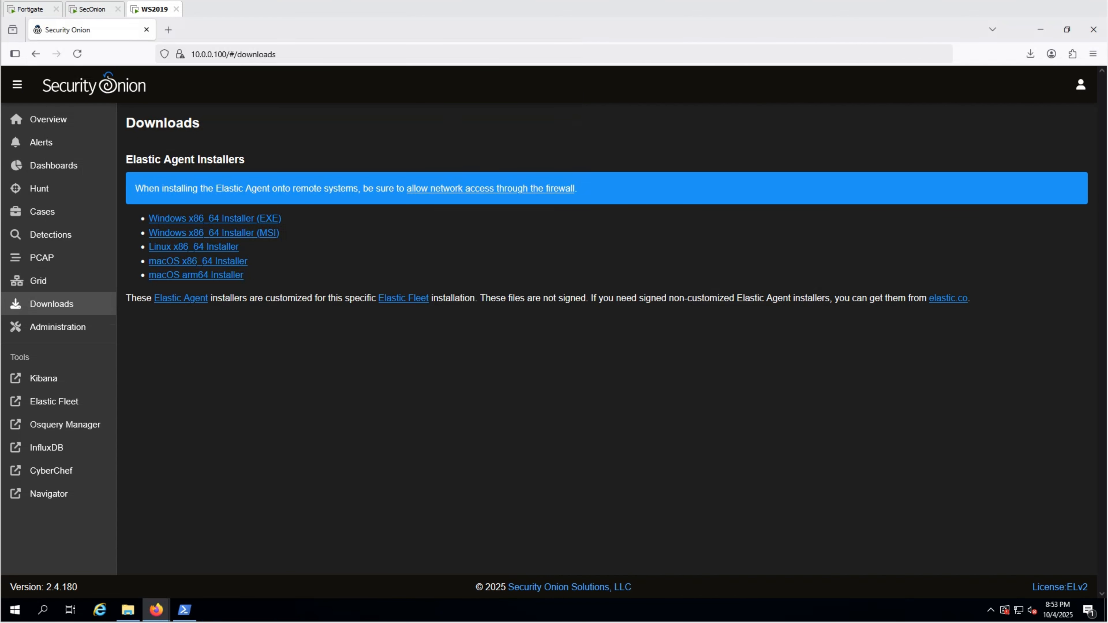
# Open the SO-Elastic-Agent_Installer log from the Downloads folder and turn on word wrap to read the installation progress.
pyautogui.click(127, 610)
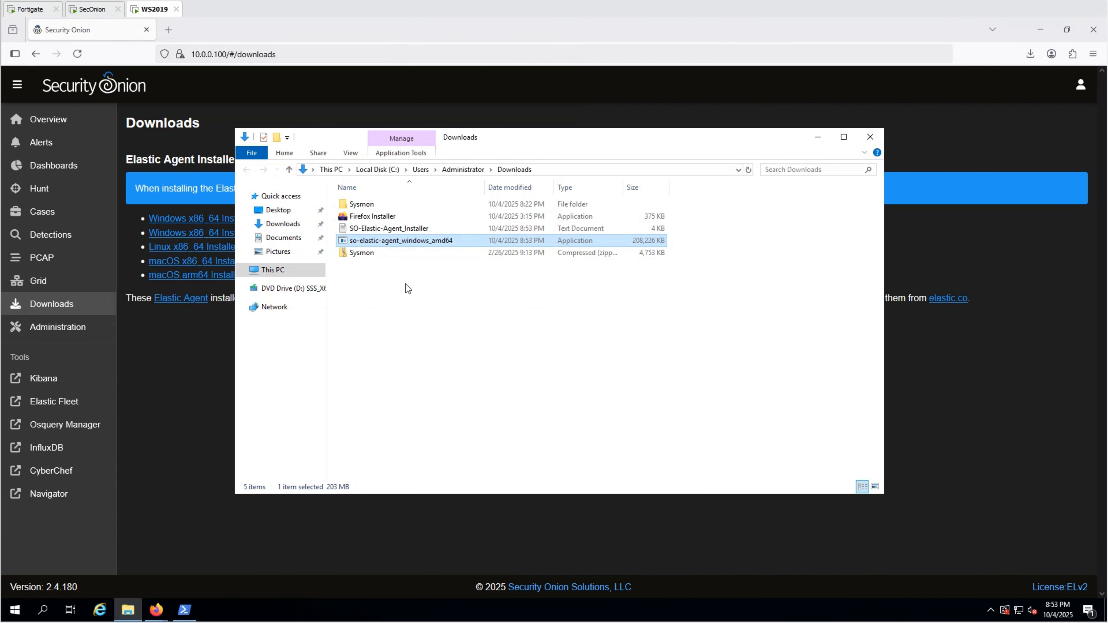
pyautogui.doubleClick(381, 228)
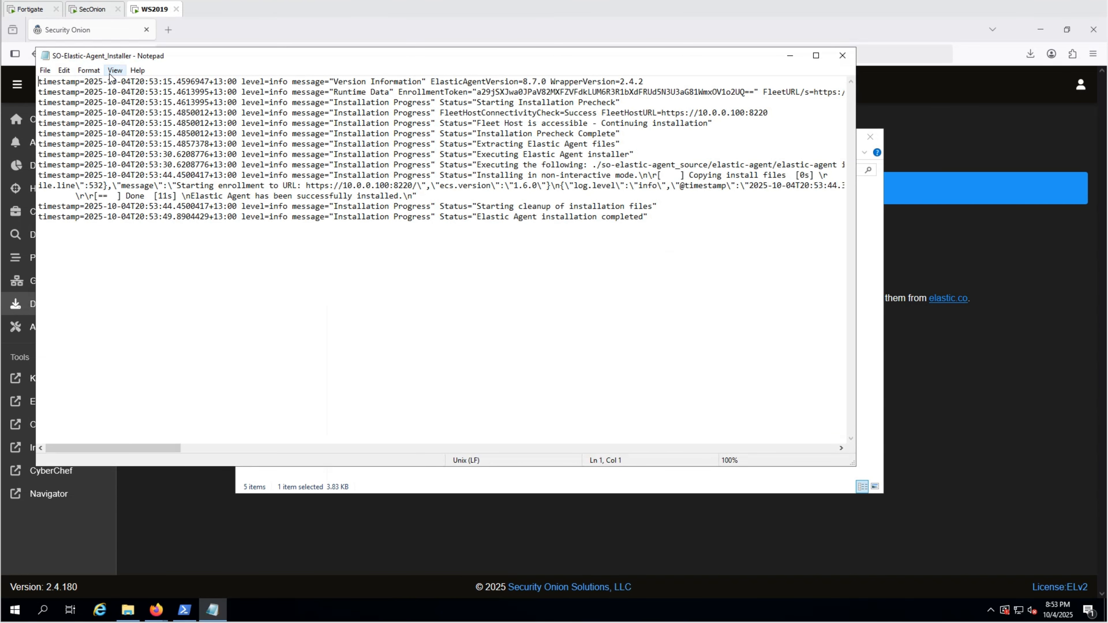
pyautogui.click(89, 71)
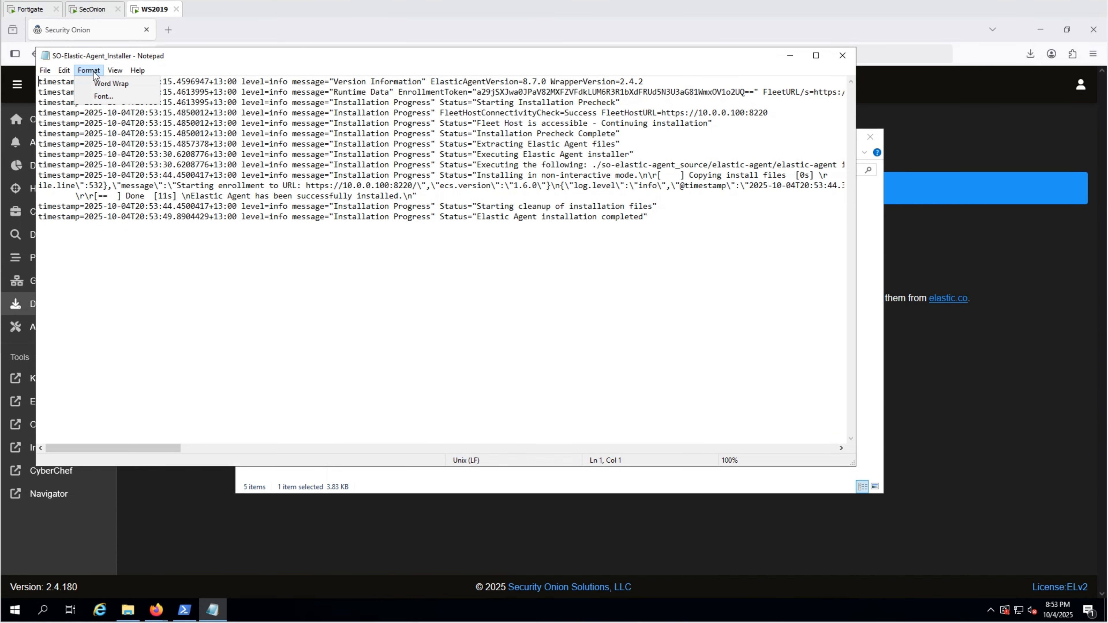
pyautogui.click(104, 84)
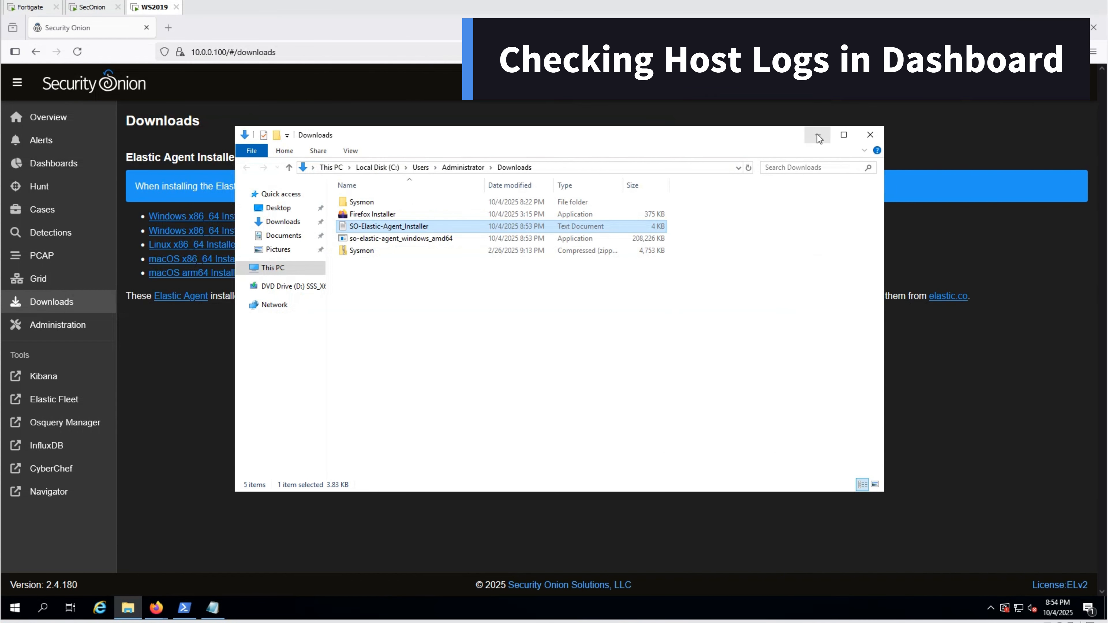
# Return to Security Onion and load the Host Overview query in Dashboards.
pyautogui.click(817, 134)
pyautogui.click(63, 165)
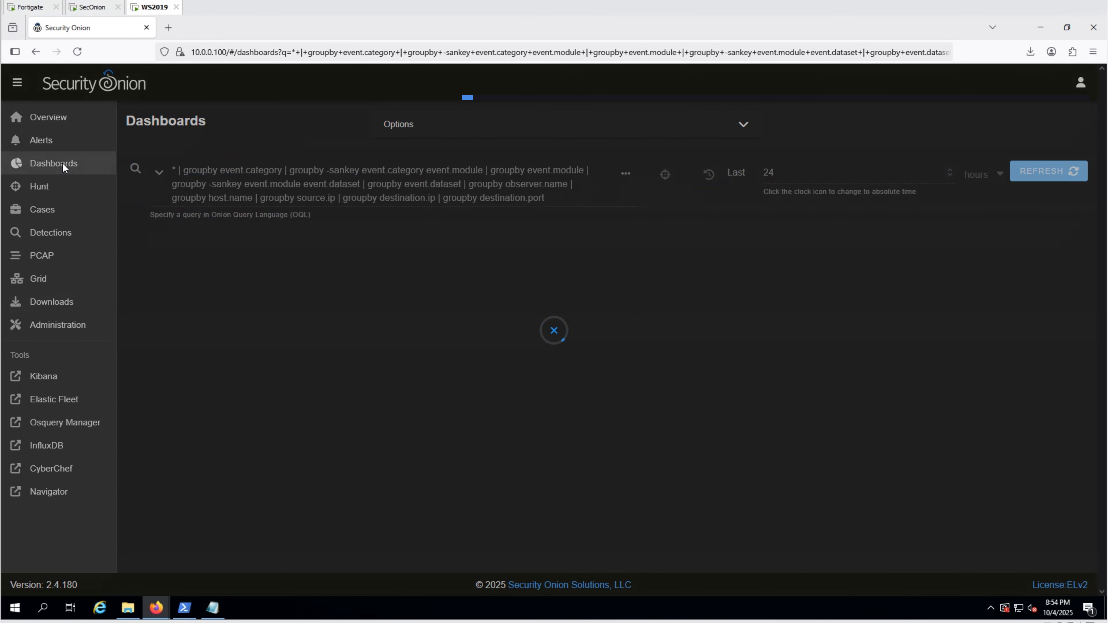
pyautogui.click(161, 177)
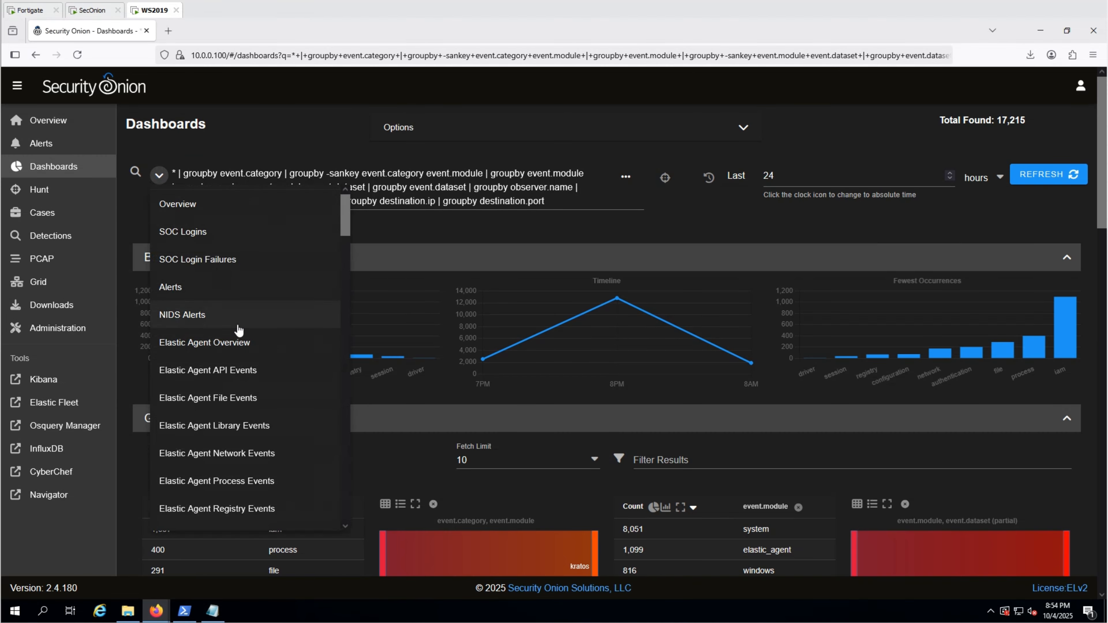
pyautogui.scroll(-2, 238, 336)
pyautogui.scroll(-3, 238, 335)
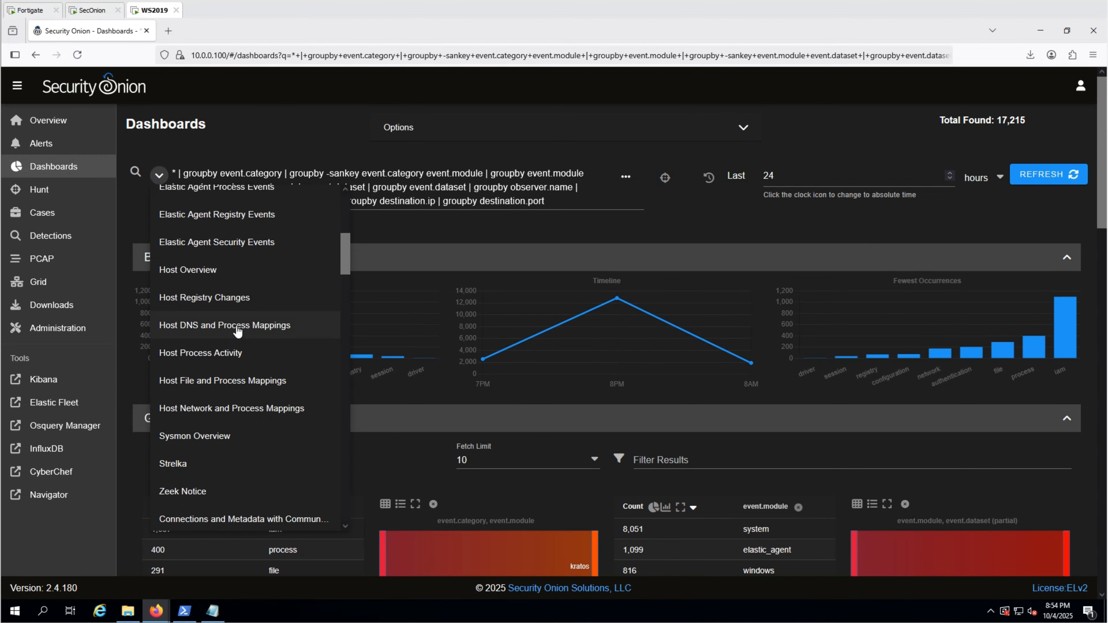
pyautogui.click(192, 270)
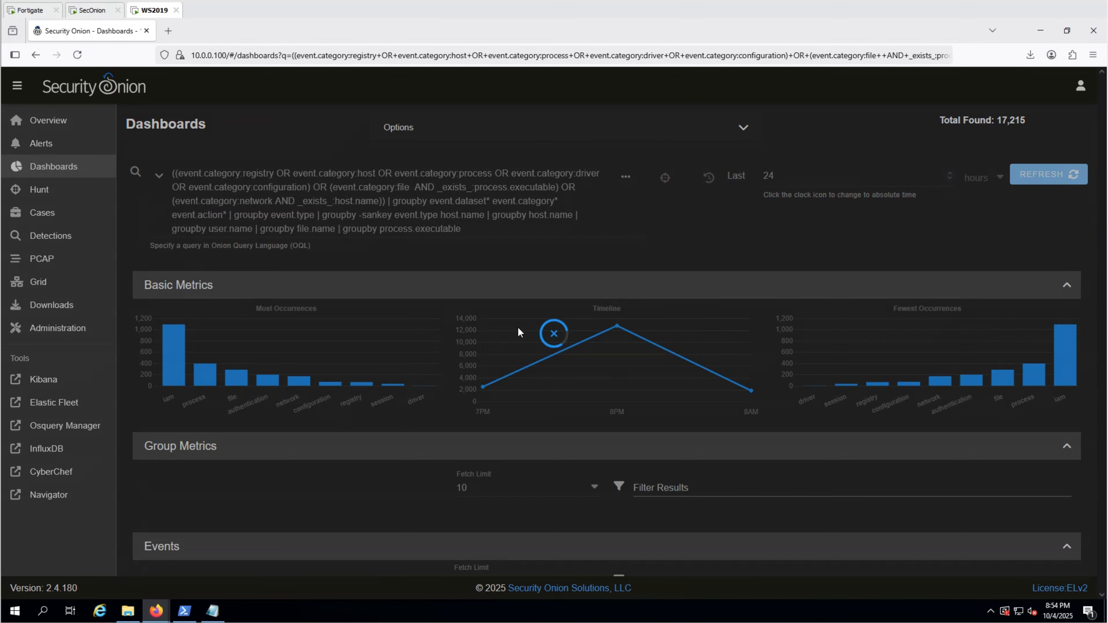
# Review the Host Overview dashboard's basic metrics, grouped event tables and event type to host diagram.
pyautogui.scroll(-2, 556, 347)
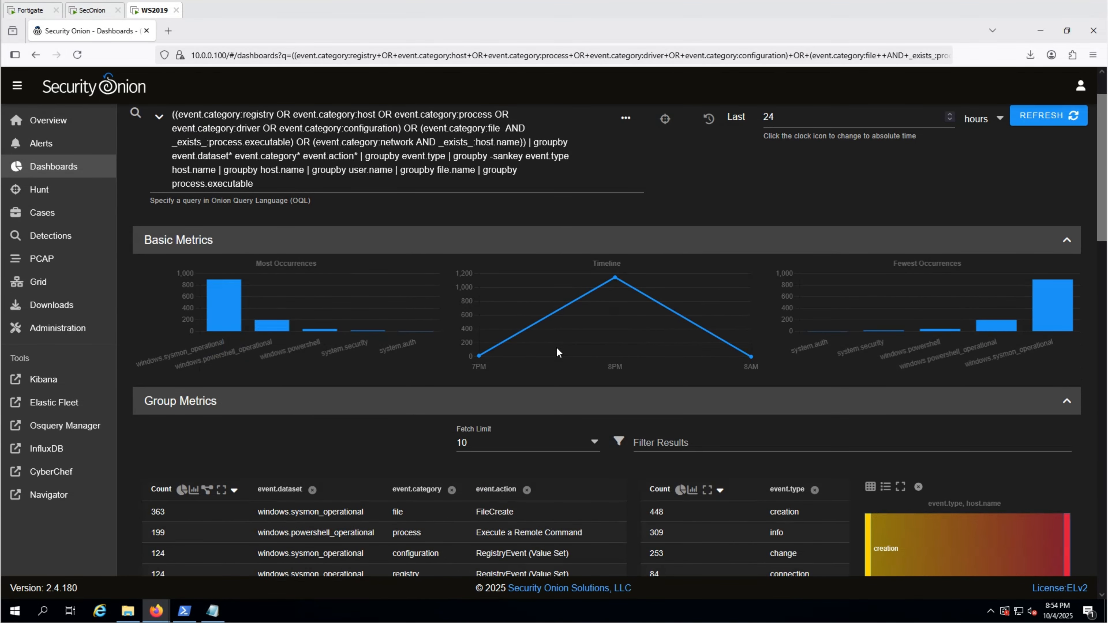
pyautogui.scroll(-4, 557, 351)
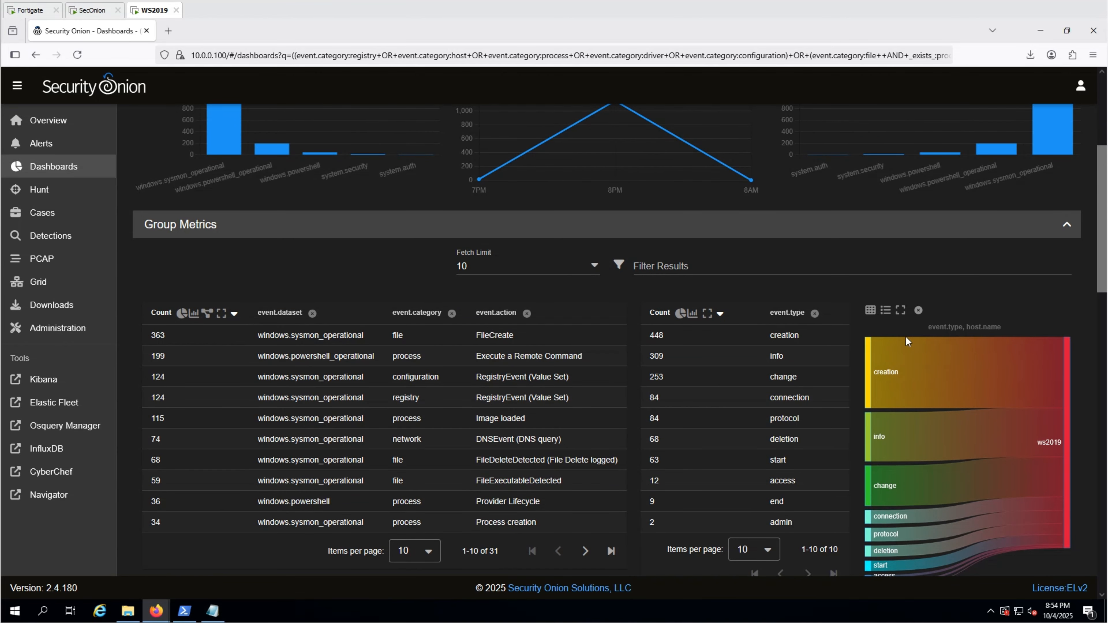
pyautogui.scroll(4, 642, 310)
pyautogui.scroll(-4, 642, 310)
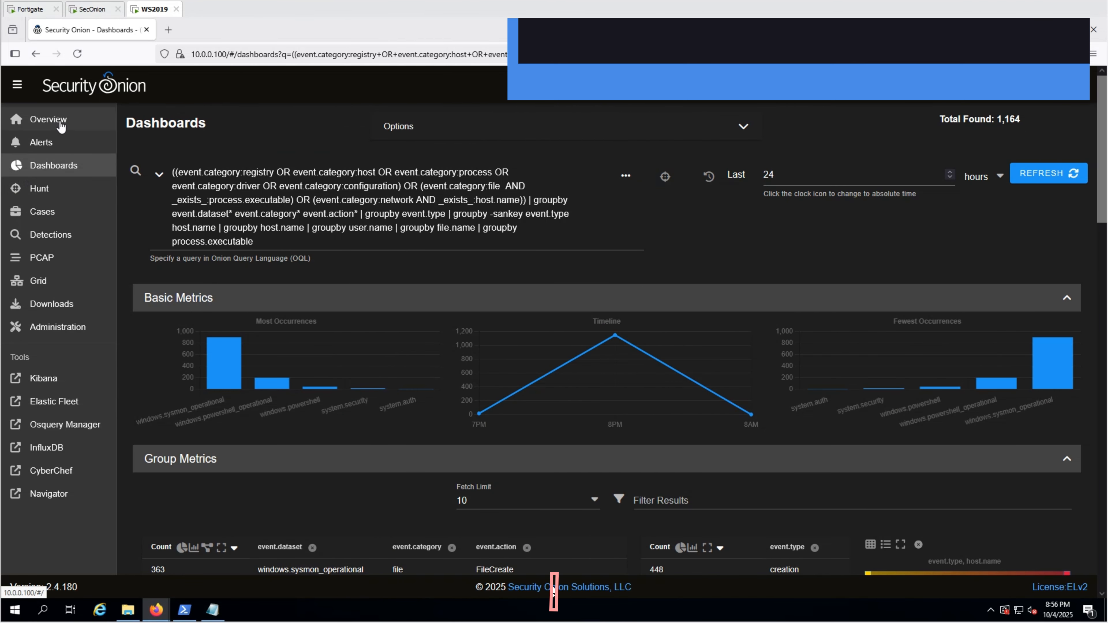
# Open the Cheat Sheet from the Overview page and read its common tasks, Salt commands, ports and support links.
pyautogui.click(61, 121)
pyautogui.click(1087, 85)
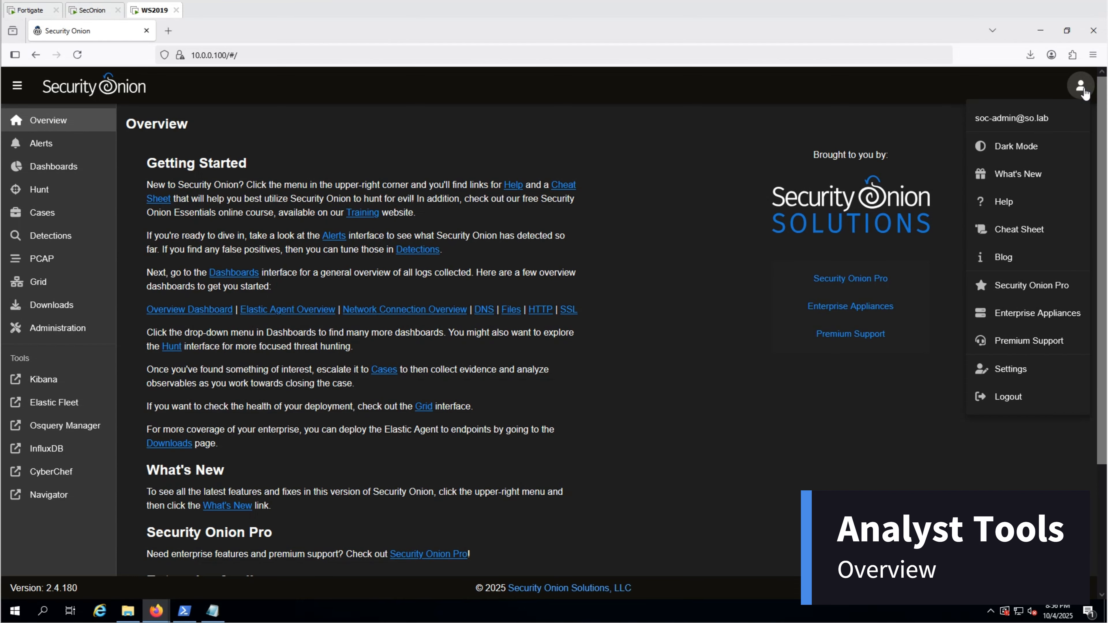
pyautogui.click(1002, 229)
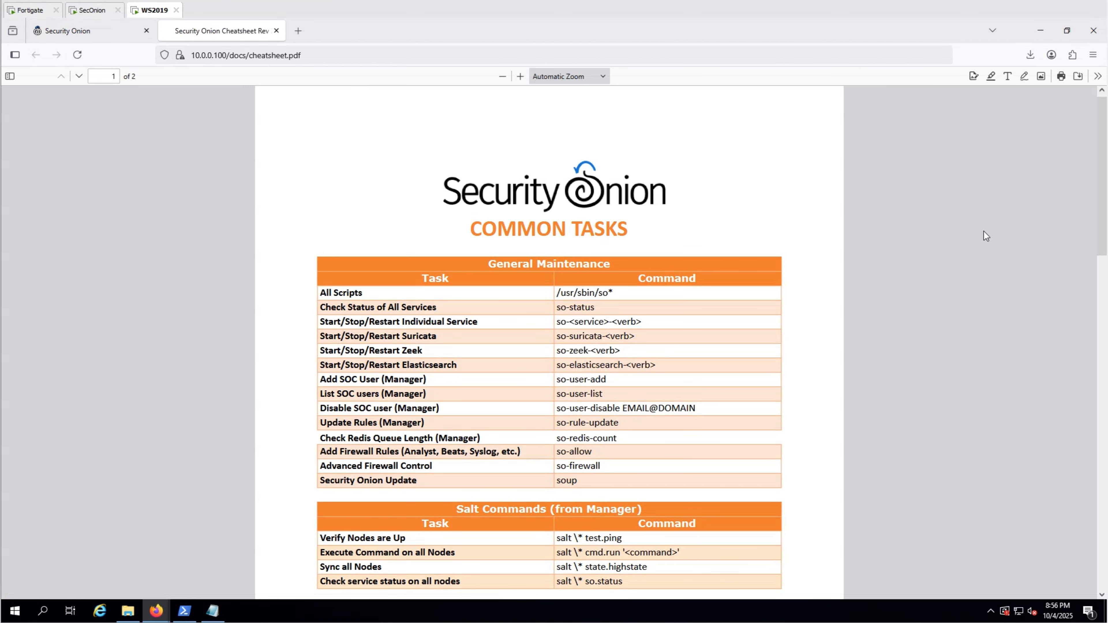
pyautogui.scroll(-6, 532, 347)
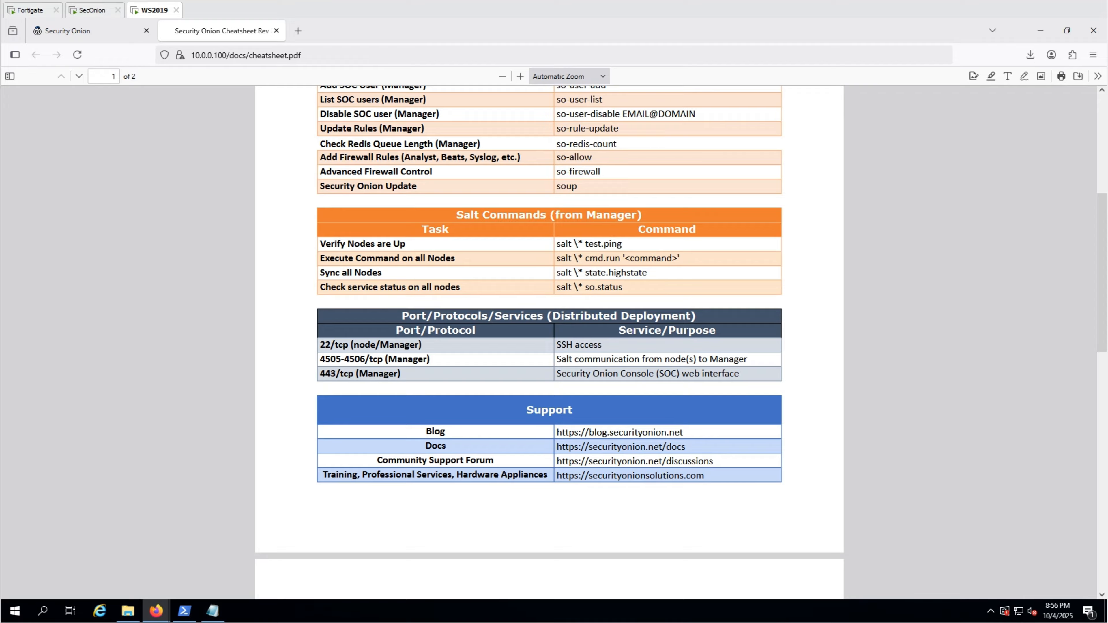
# Return to the Security Onion console, expand the so-standalone node in Grid, and examine its node and container status.
pyautogui.click(71, 34)
pyautogui.click(37, 287)
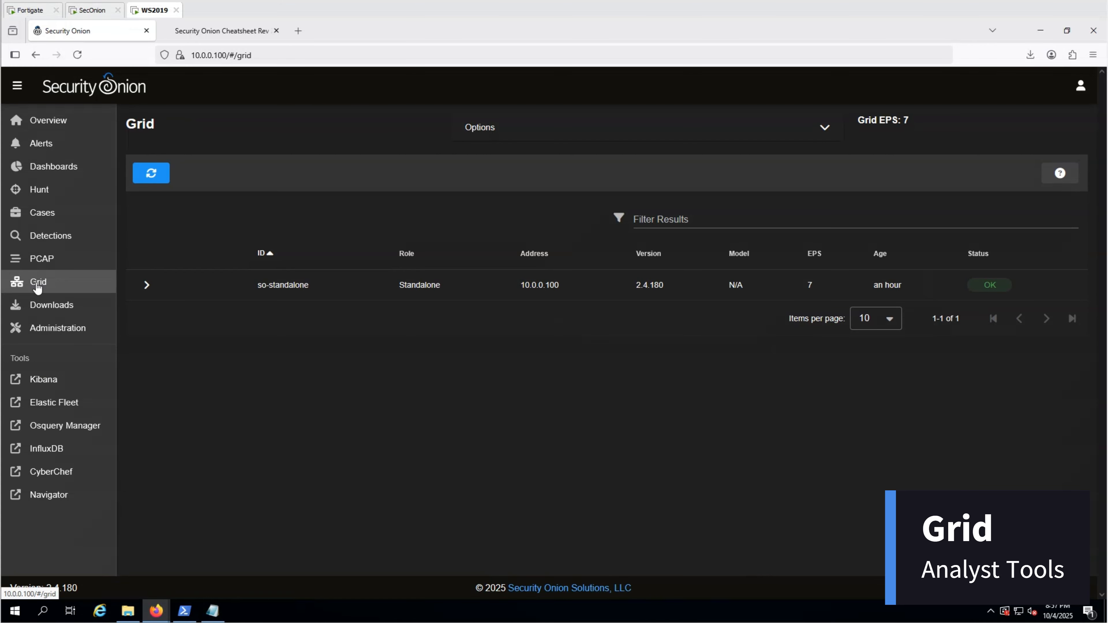
pyautogui.click(147, 289)
pyautogui.scroll(-6, 694, 437)
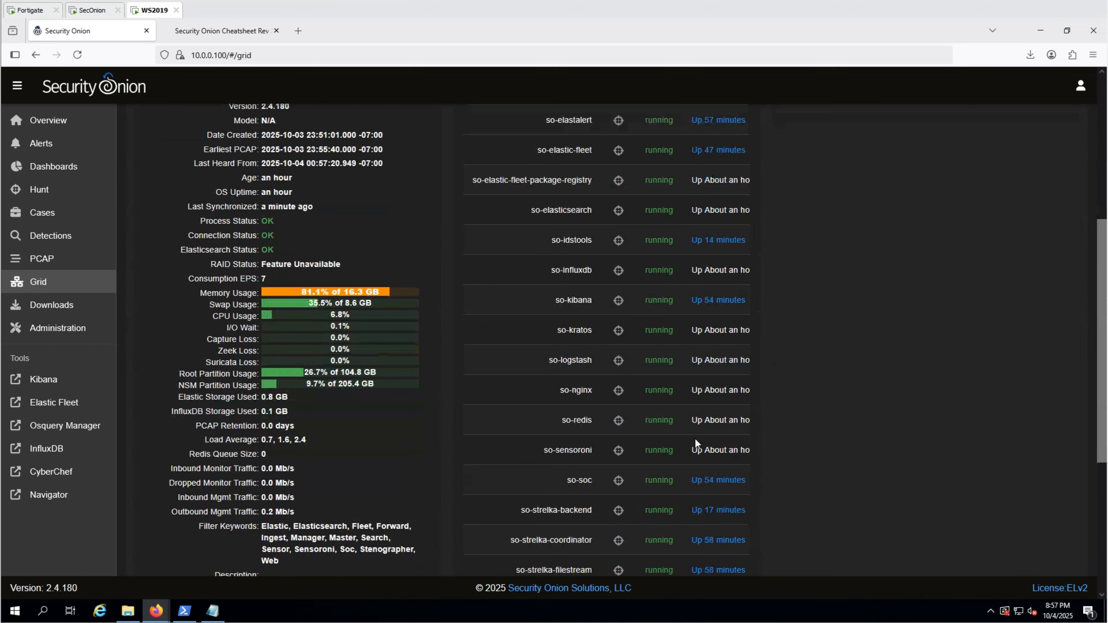
pyautogui.scroll(-5, 694, 438)
pyautogui.scroll(10, 695, 438)
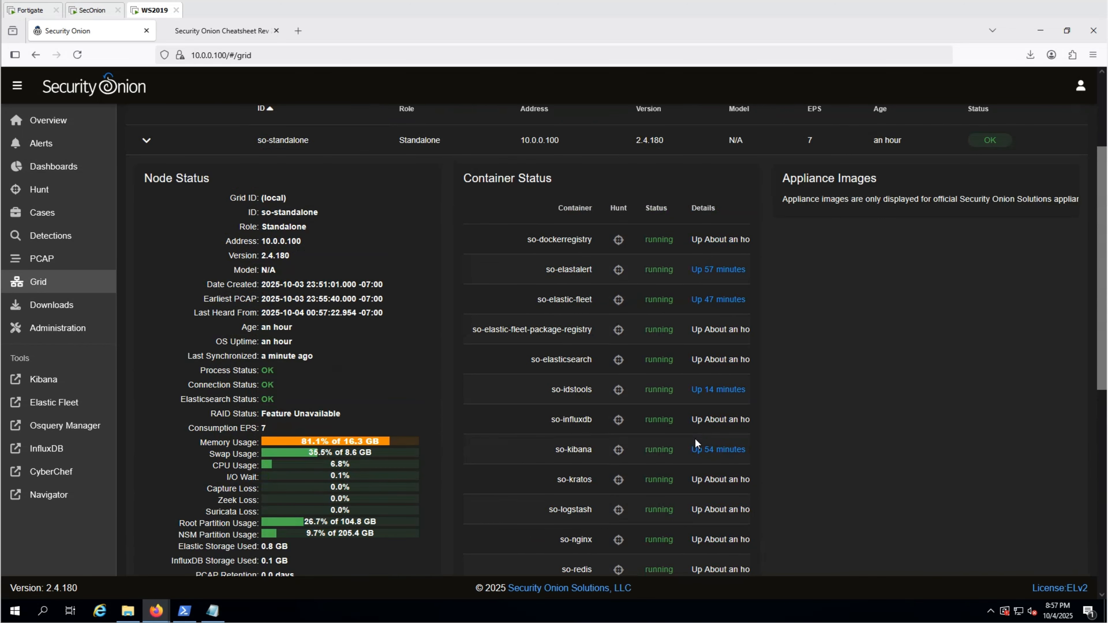
# Replay test data into the so-standalone node's monitoring interface and confirm the sensor test.
pyautogui.scroll(-10, 178, 346)
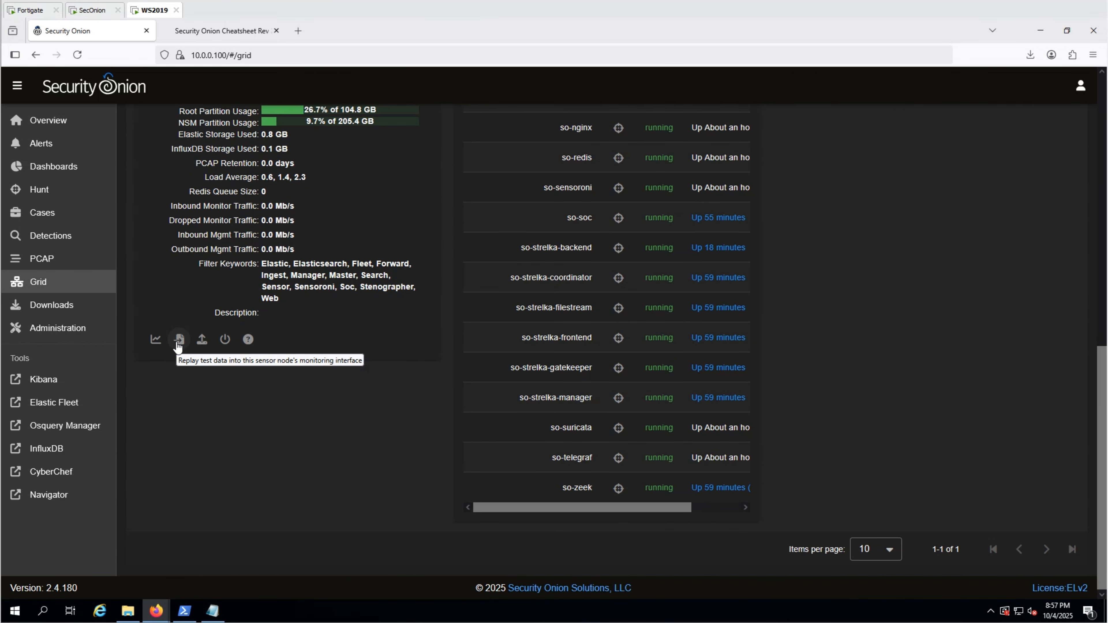
pyautogui.click(179, 345)
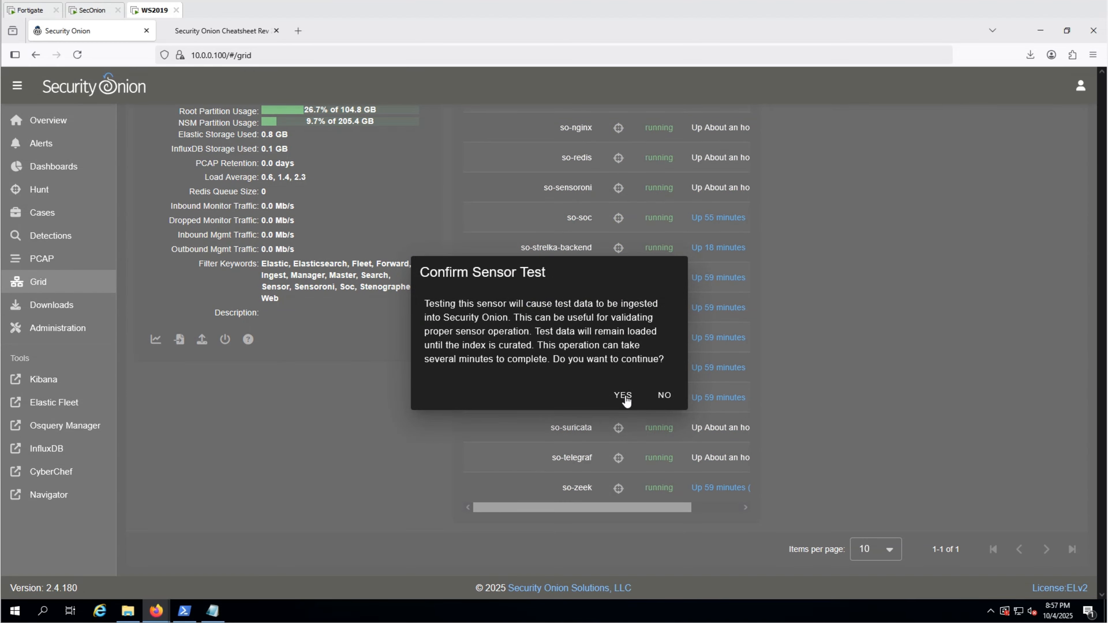
pyautogui.click(623, 395)
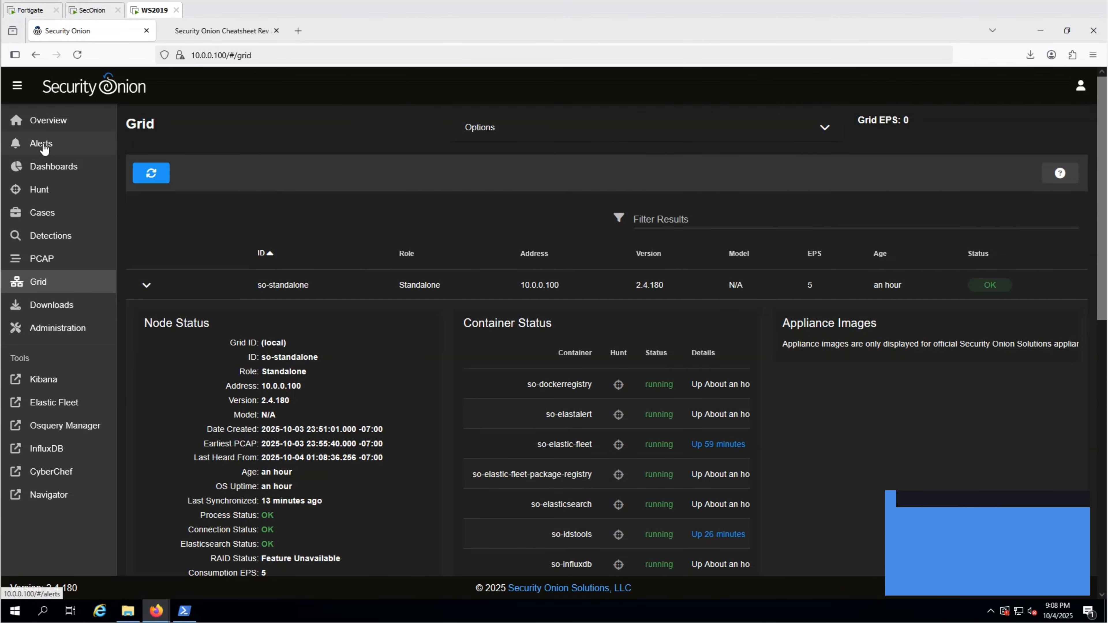
# Drill down into the ET P2P BitTorrent peer sync alerts and escalate the most recent one to a new case.
pyautogui.click(44, 145)
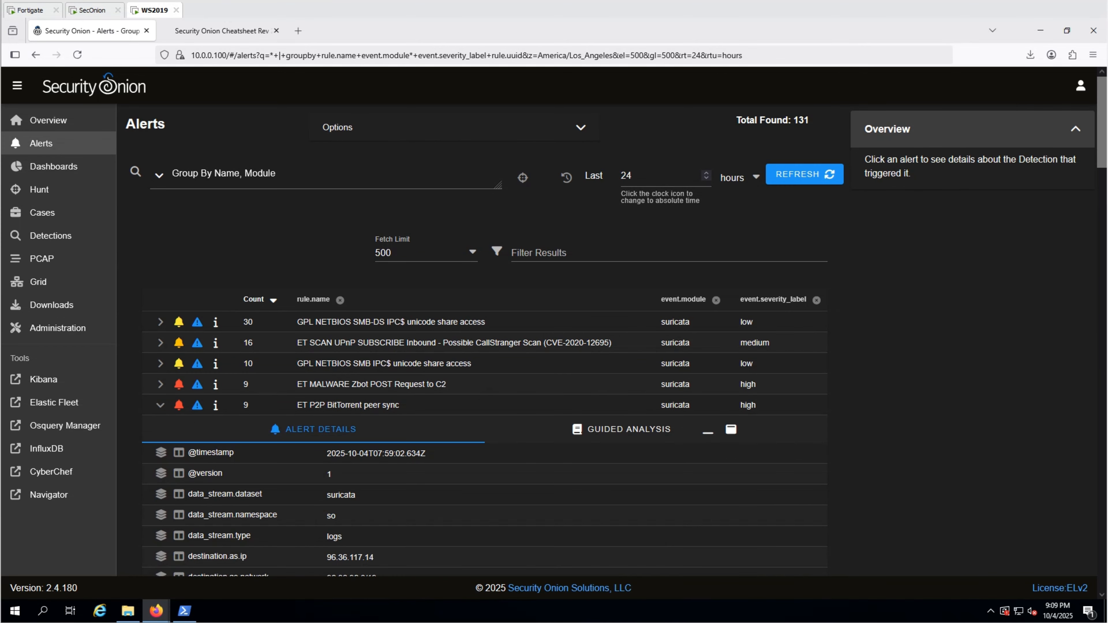
pyautogui.click(244, 405)
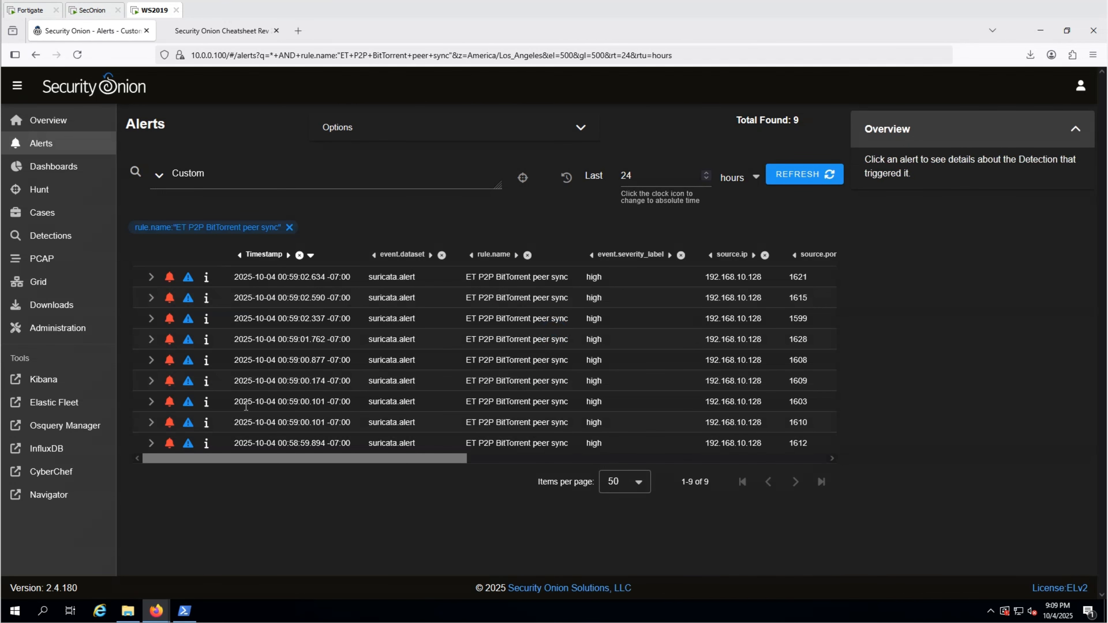
pyautogui.click(189, 280)
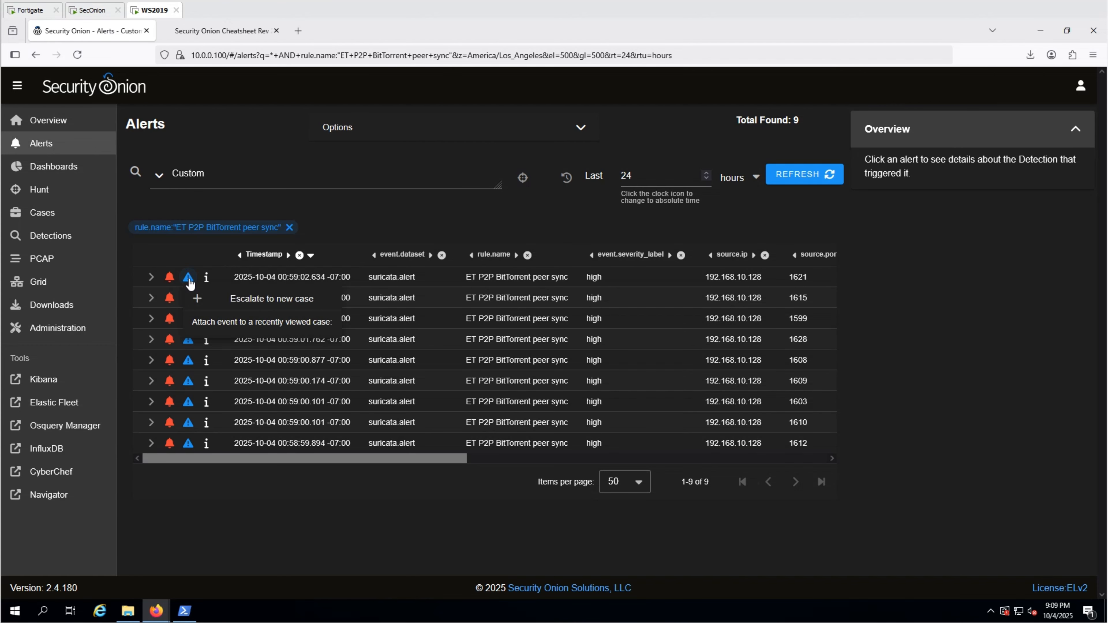
pyautogui.click(237, 300)
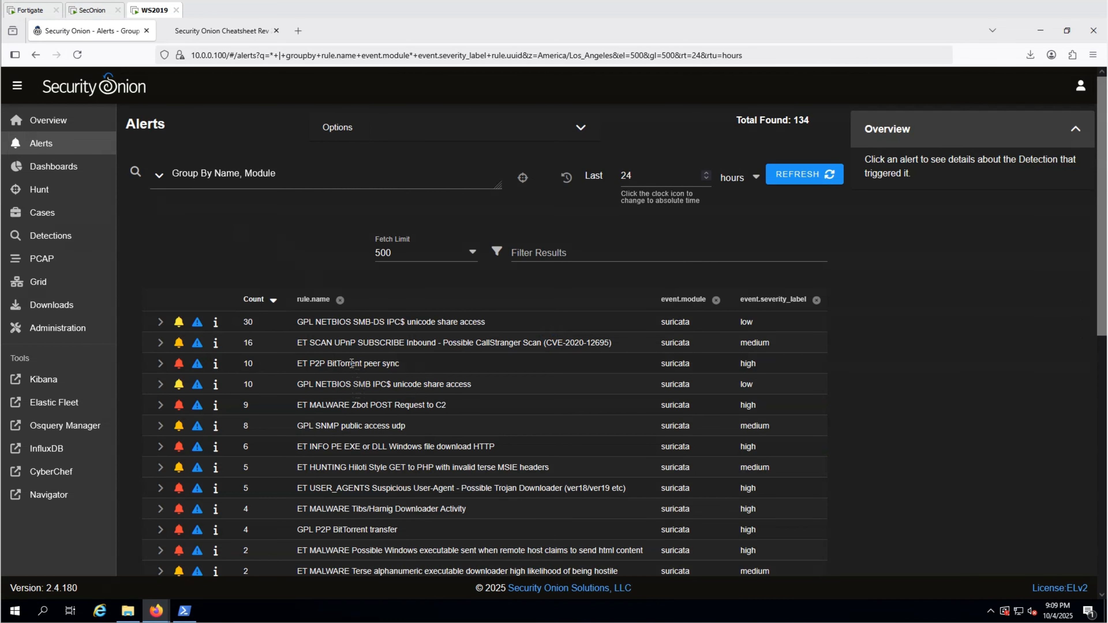
# Open the tuning page of the ET P2P BitTorrent peer sync detection from its grouped alert.
pyautogui.click(351, 364)
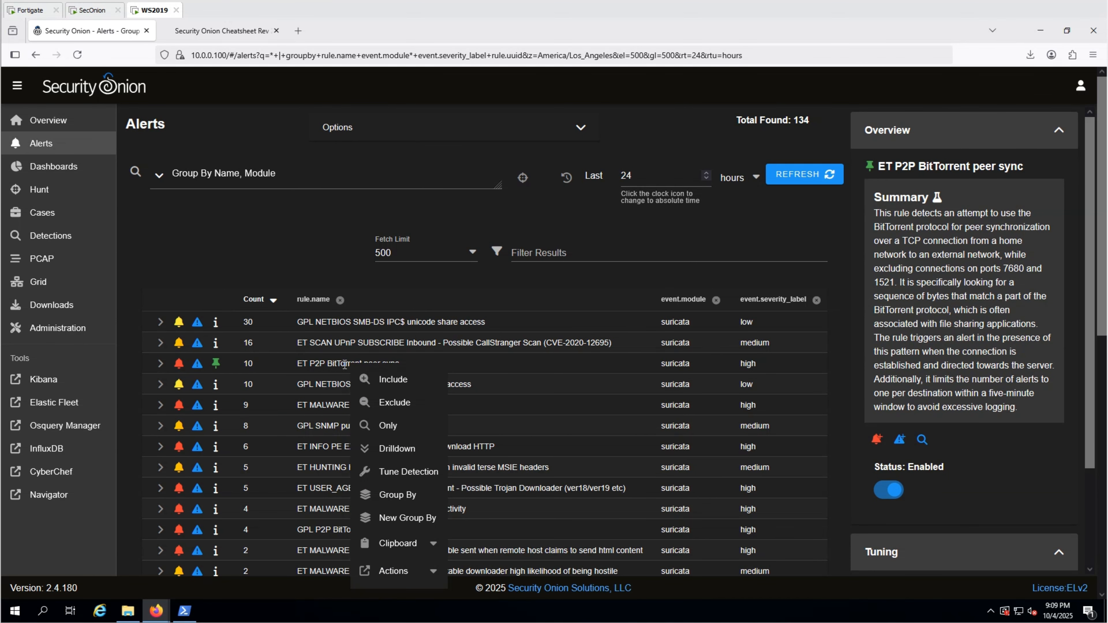
pyautogui.click(395, 471)
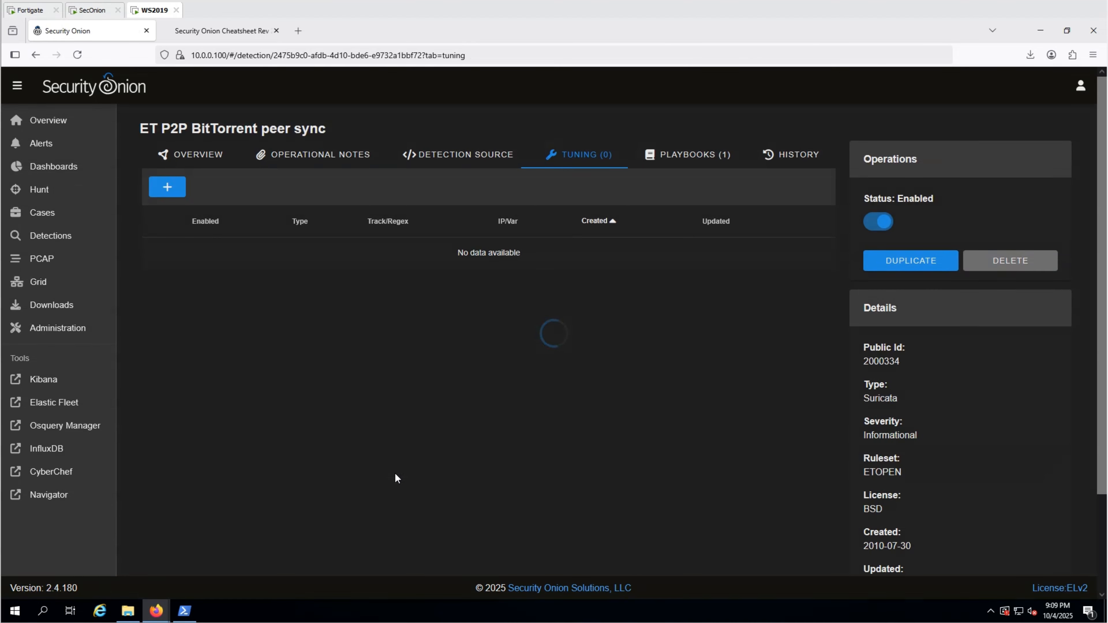
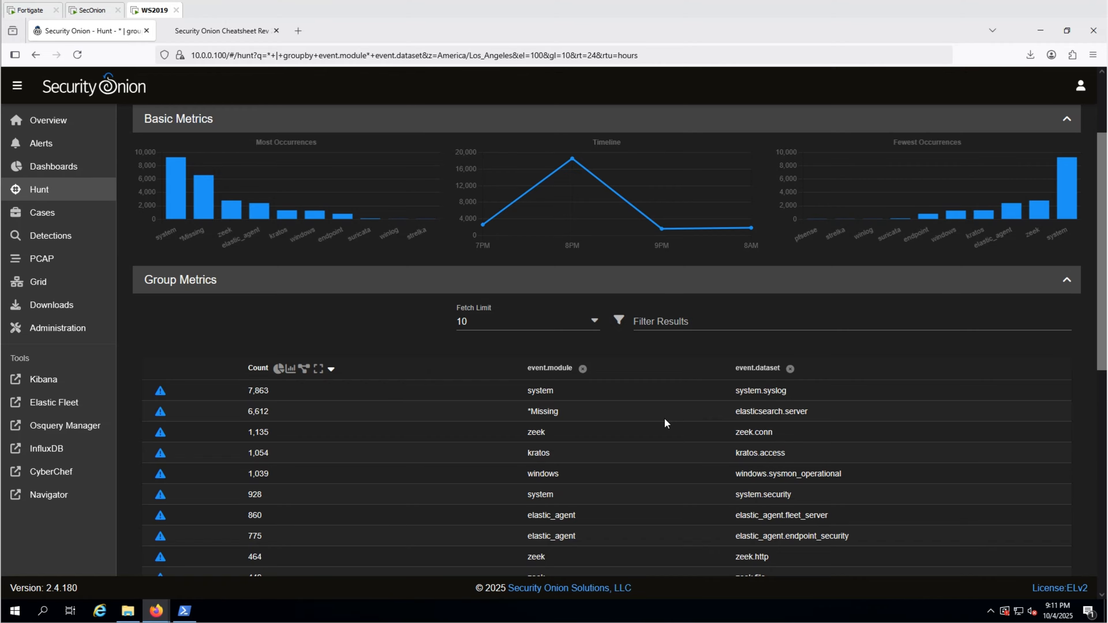
# Narrow the Hunt query to event module windows and event dataset windows.sysmon_operational.
pyautogui.scroll(-2, 664, 419)
pyautogui.click(542, 414)
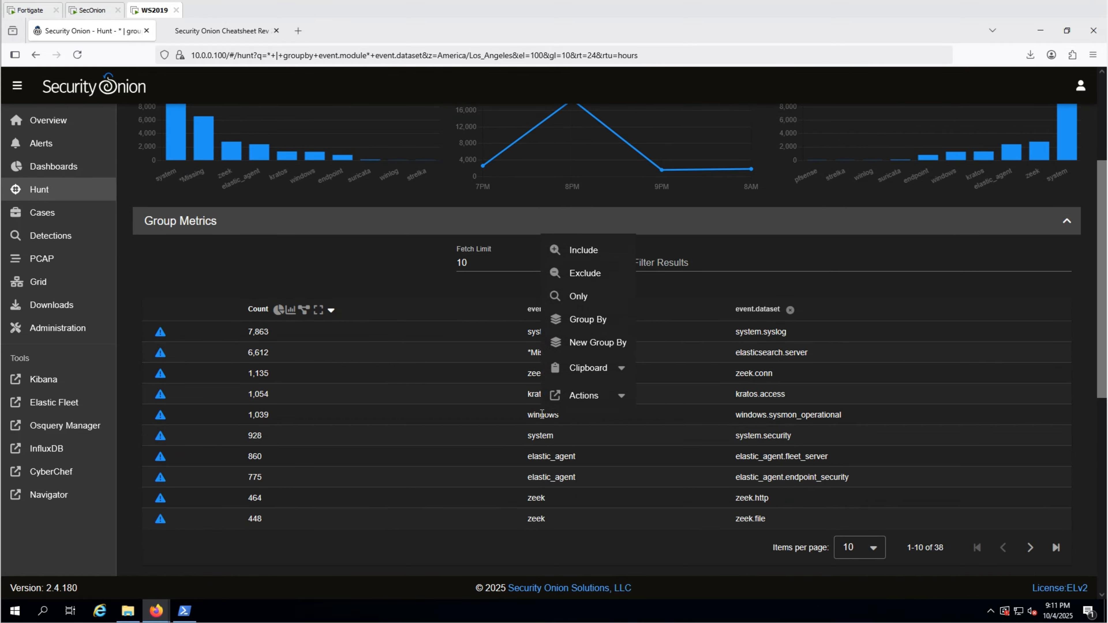
pyautogui.click(578, 250)
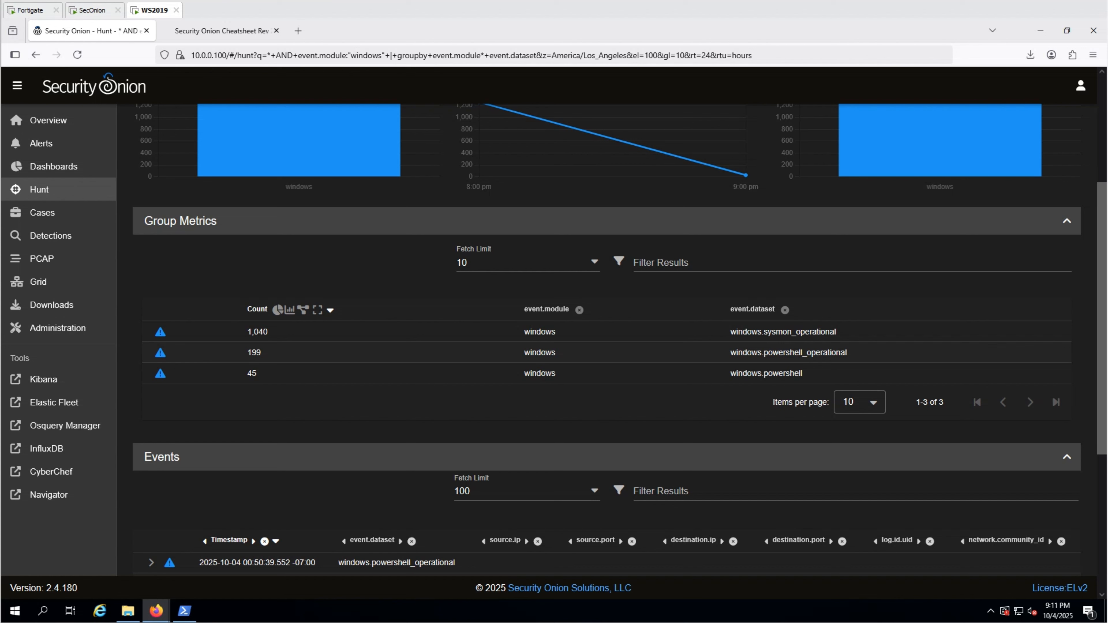
pyautogui.click(782, 330)
pyautogui.click(821, 344)
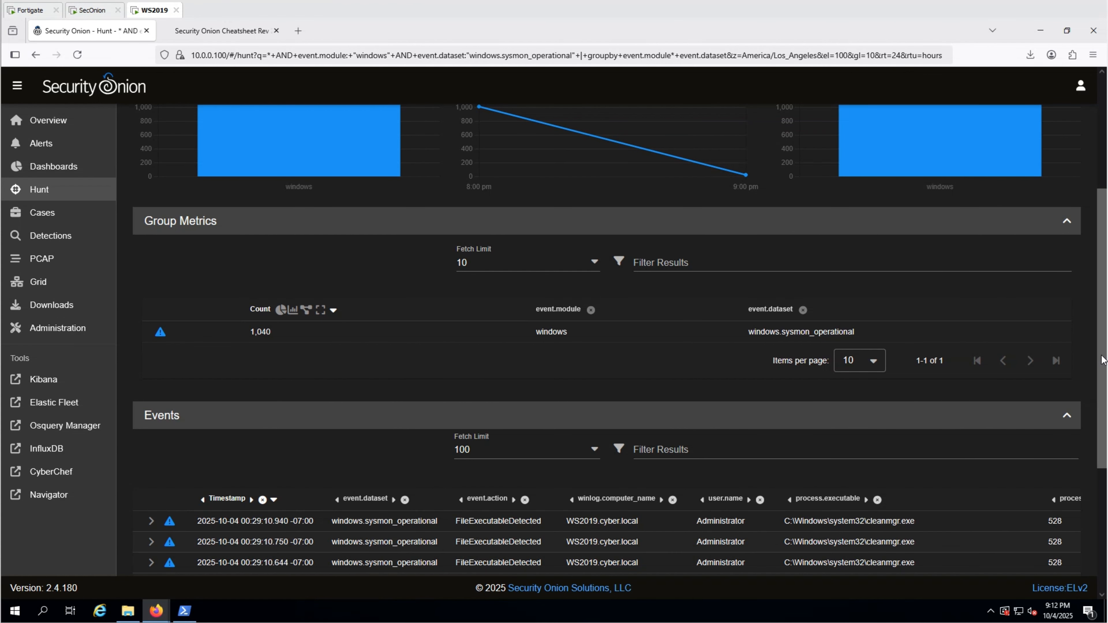
# Expand the newest Sysmon event in the hunt results and examine its agent, event and file fields.
pyautogui.scroll(-2, 1100, 408)
pyautogui.scroll(-2, 1100, 408)
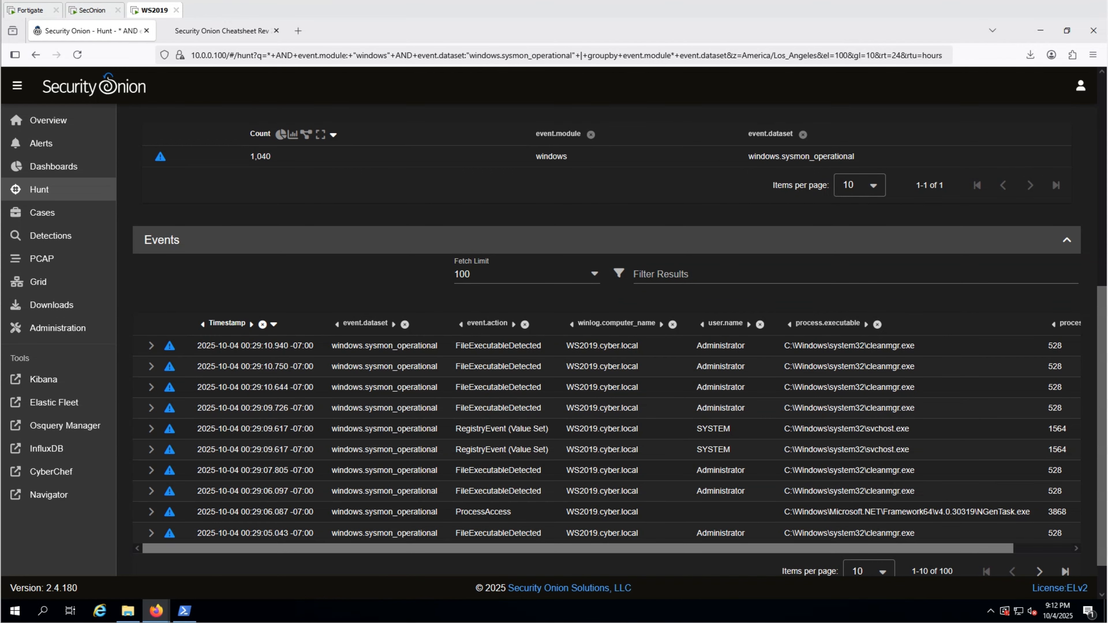
pyautogui.scroll(-1, 150, 325)
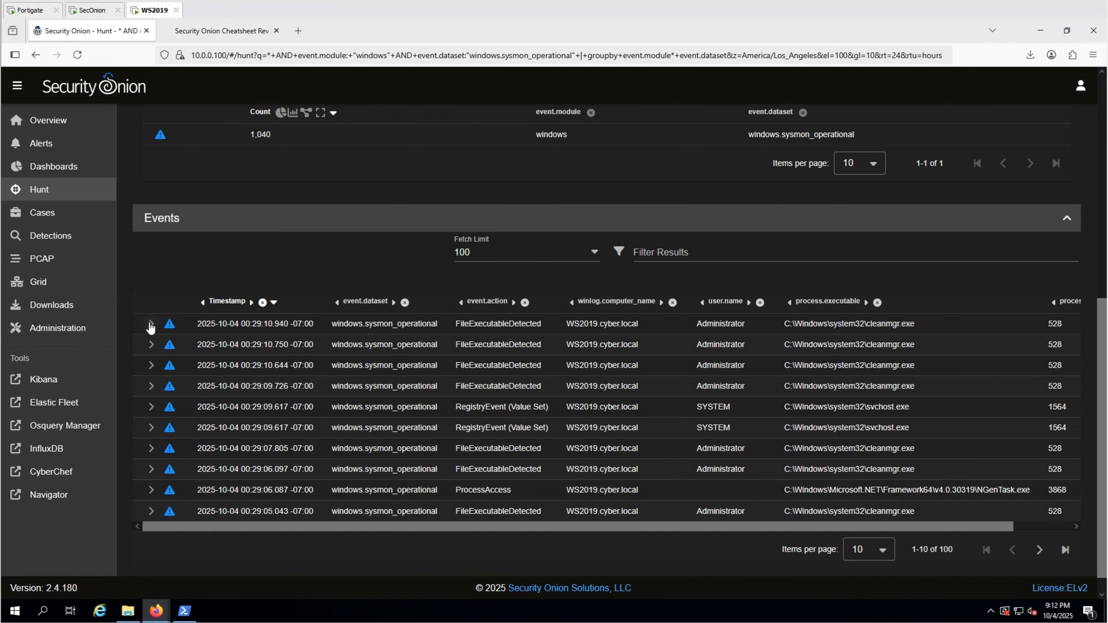
pyautogui.click(150, 325)
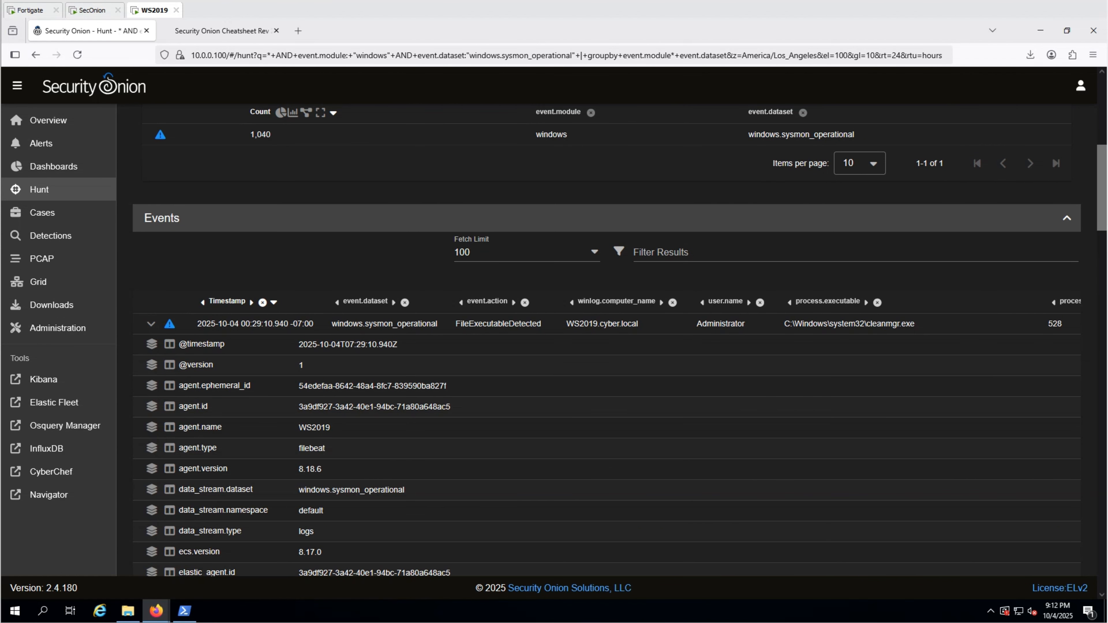
pyautogui.scroll(-6, 460, 419)
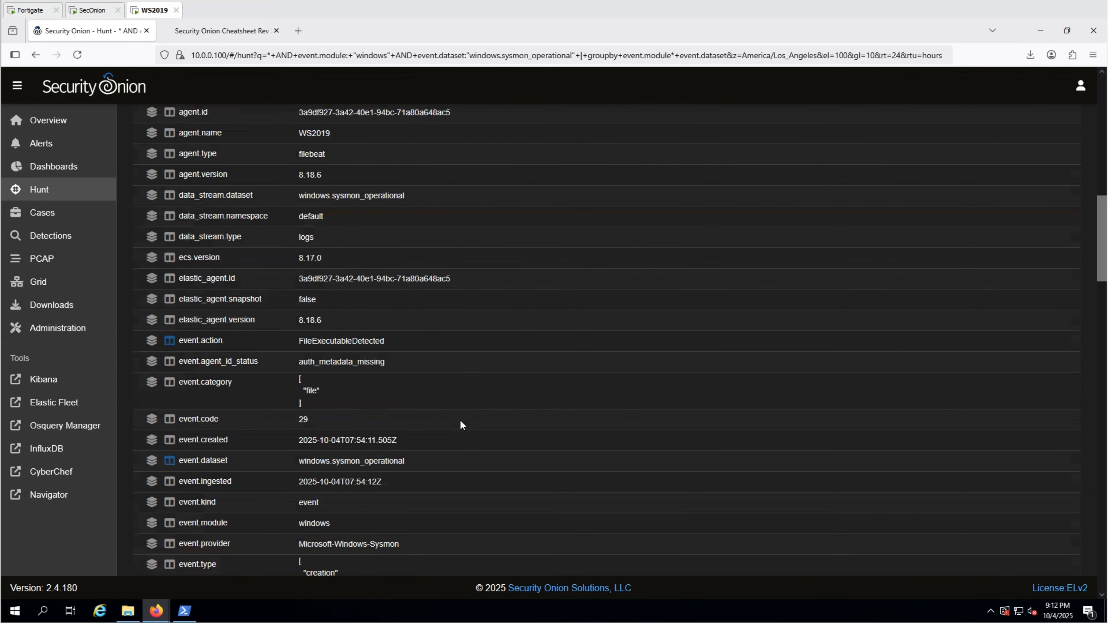
pyautogui.scroll(-1, 459, 419)
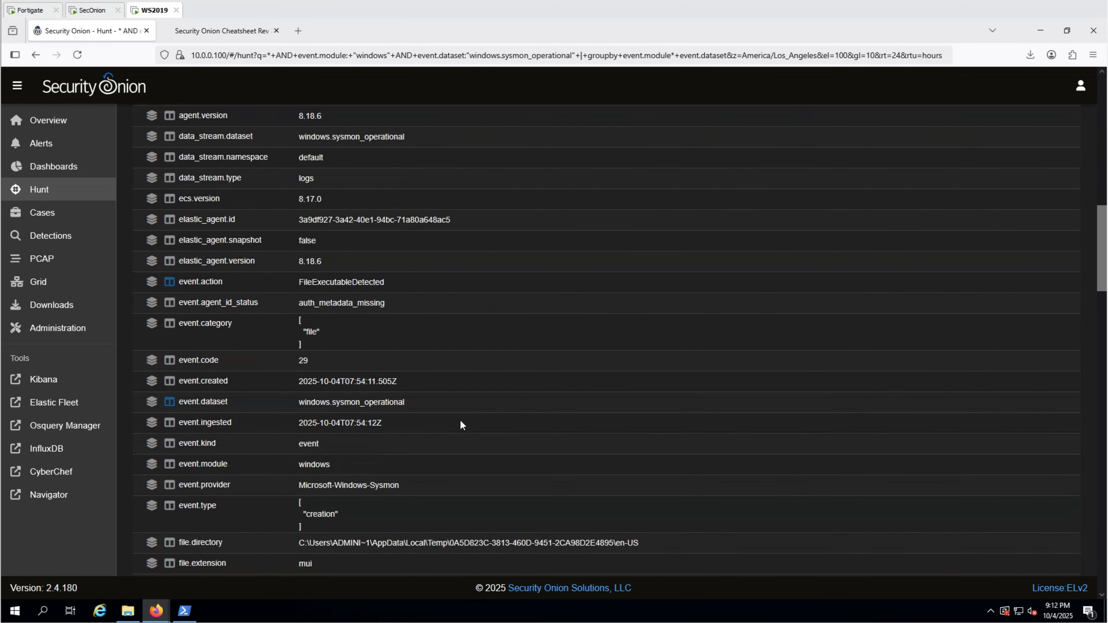
pyautogui.scroll(7, 460, 419)
# Add event action FileCreate as an include filter to the Sysmon hunt.
pyautogui.scroll(-1, 637, 504)
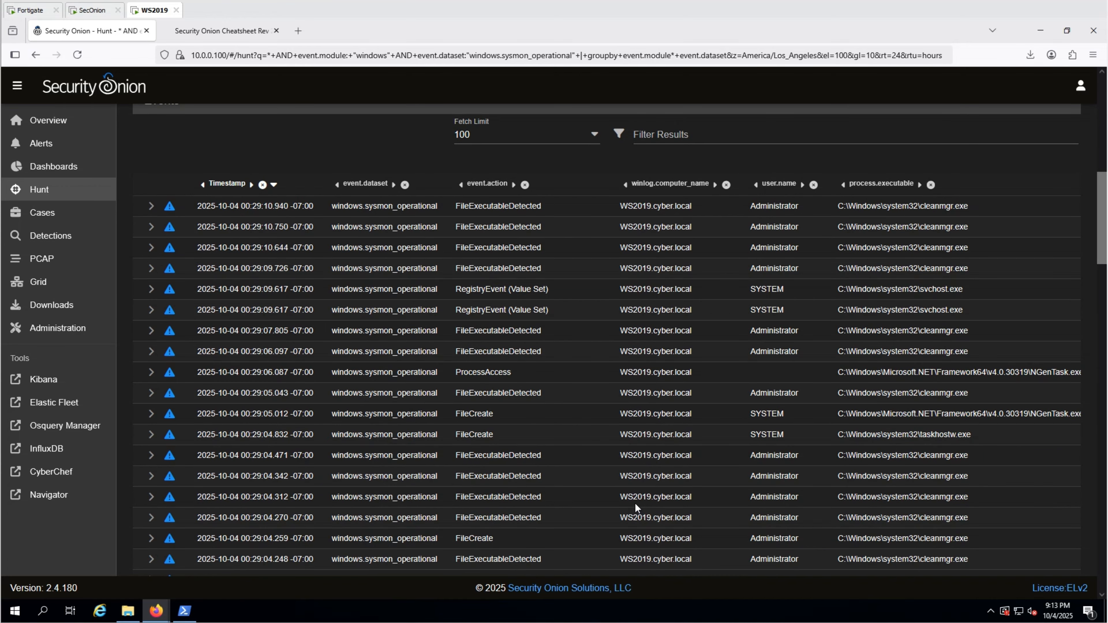
pyautogui.click(479, 412)
pyautogui.click(521, 429)
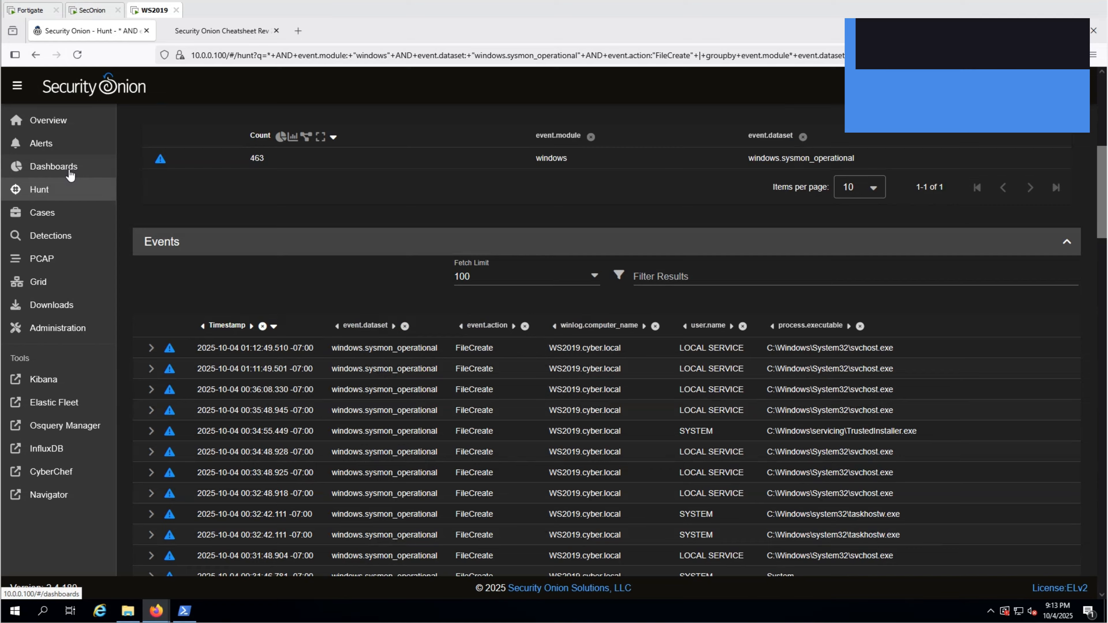
# Switch to Dashboards and load the predefined HTTP query.
pyautogui.click(69, 169)
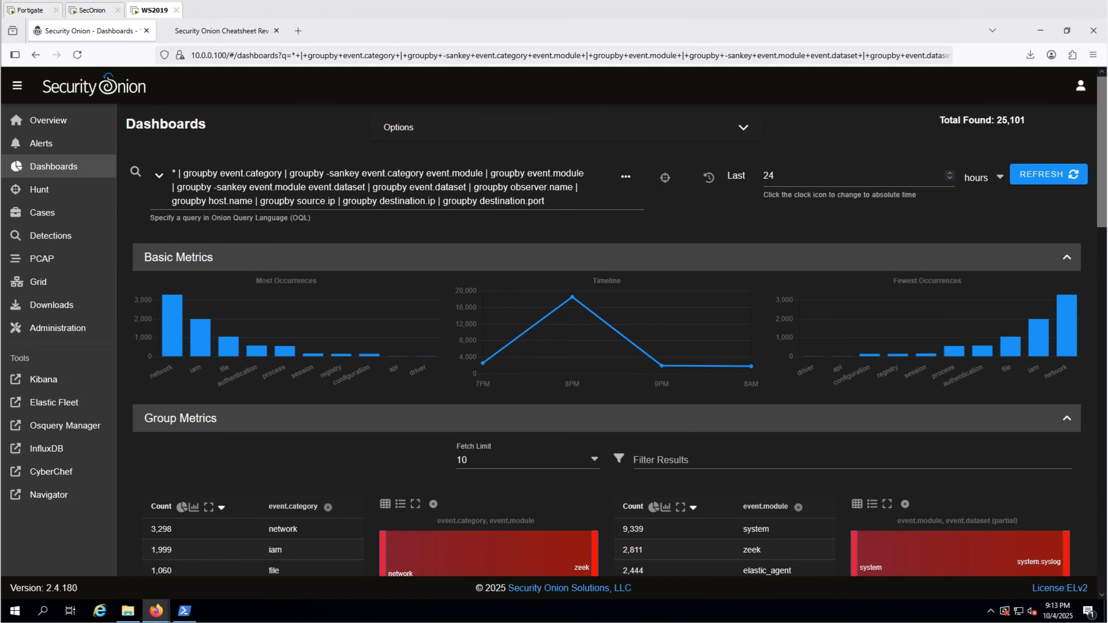
pyautogui.click(160, 176)
pyautogui.scroll(-4, 220, 326)
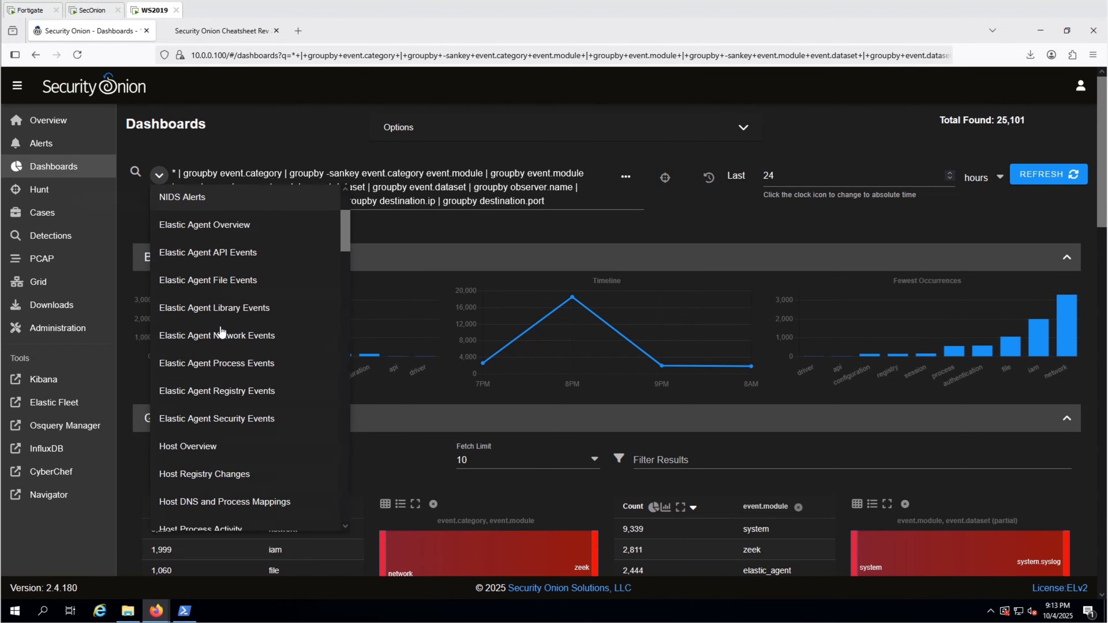
pyautogui.scroll(-5, 221, 332)
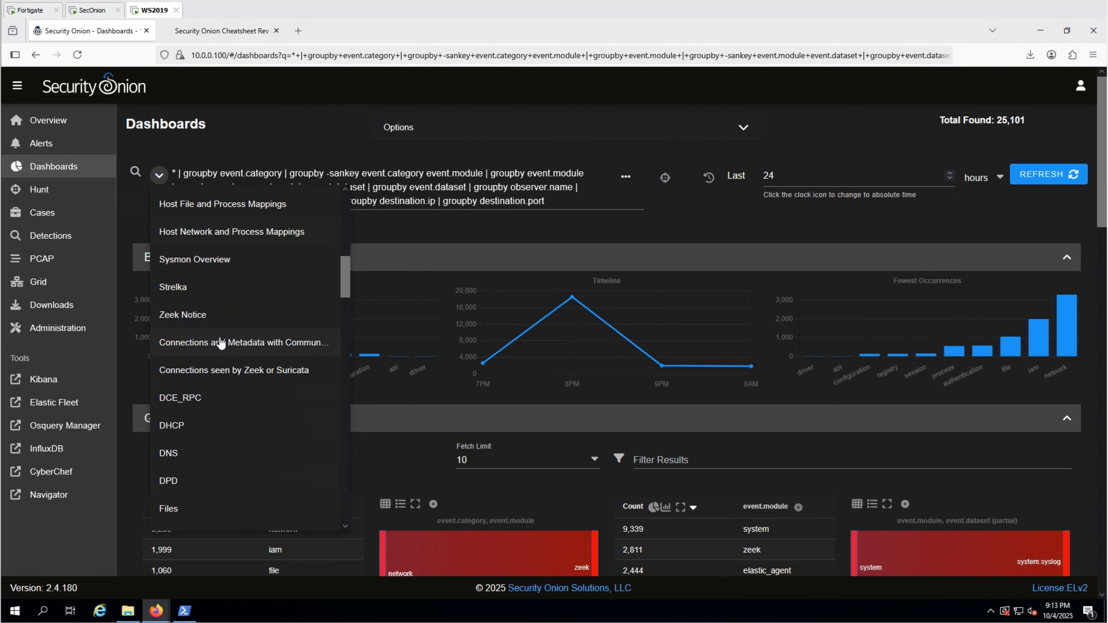
pyautogui.scroll(-2, 209, 362)
pyautogui.click(186, 387)
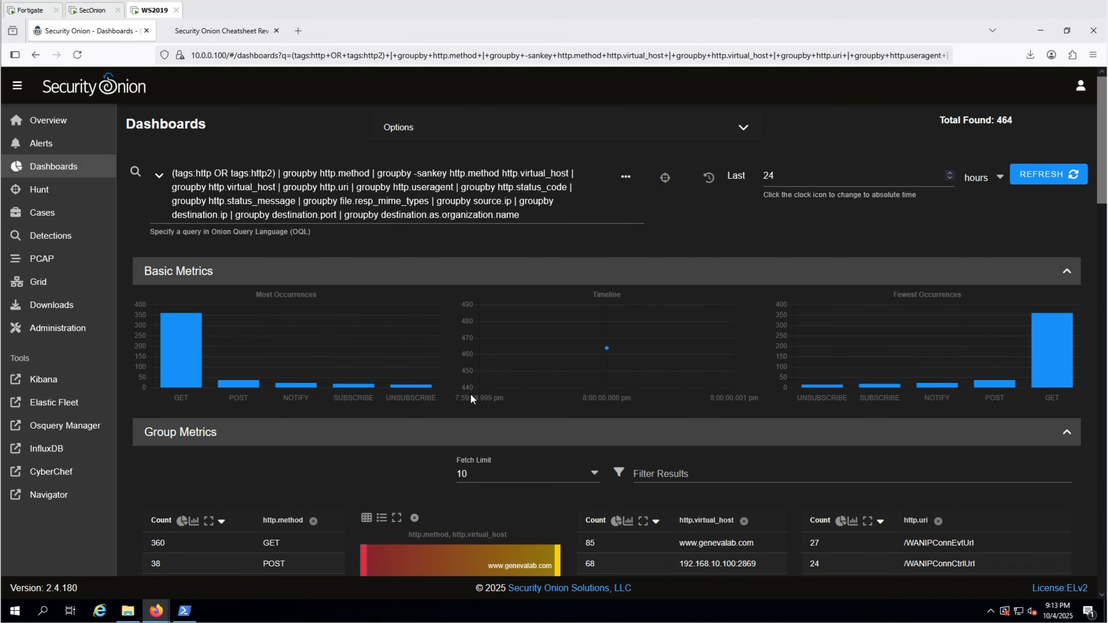
# Review the HTTP dashboard's method, virtual host and URI tables and the method to virtual host diagram.
pyautogui.scroll(-2, 471, 393)
pyautogui.scroll(-1, 471, 396)
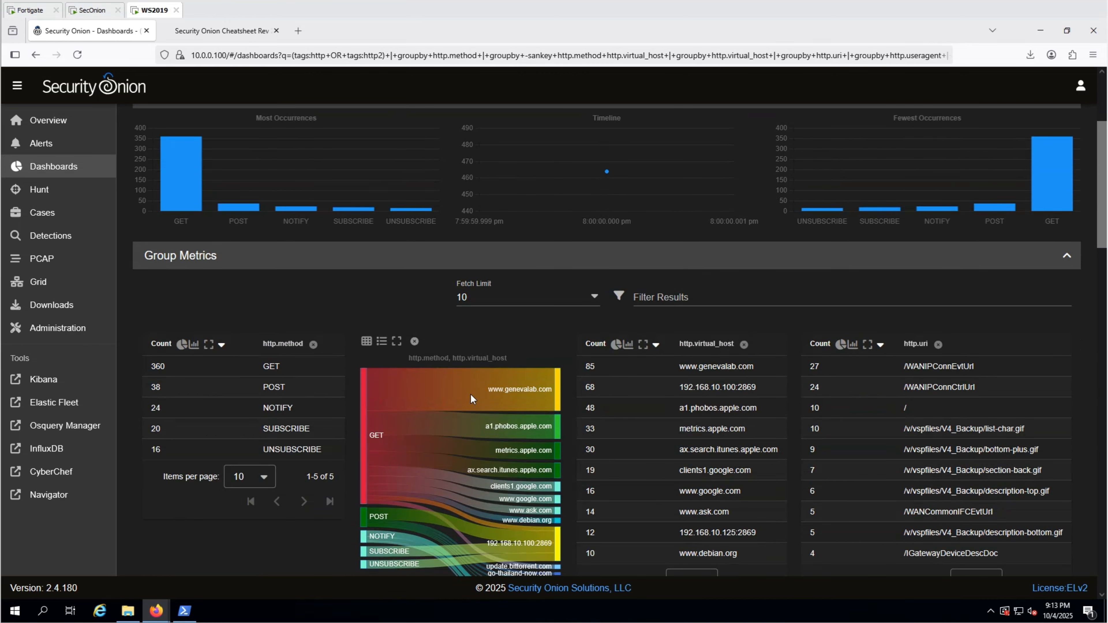
pyautogui.scroll(-1, 470, 393)
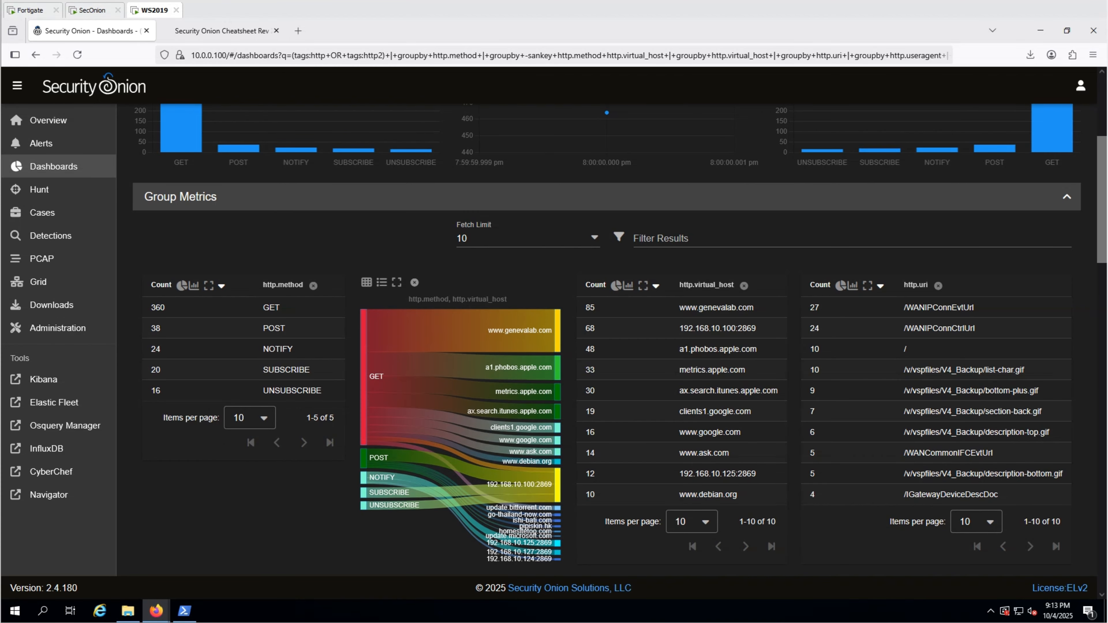
# Look through the HTTP dashboard's remaining tables and exclude destination port 80 from the results.
pyautogui.scroll(-4, 830, 364)
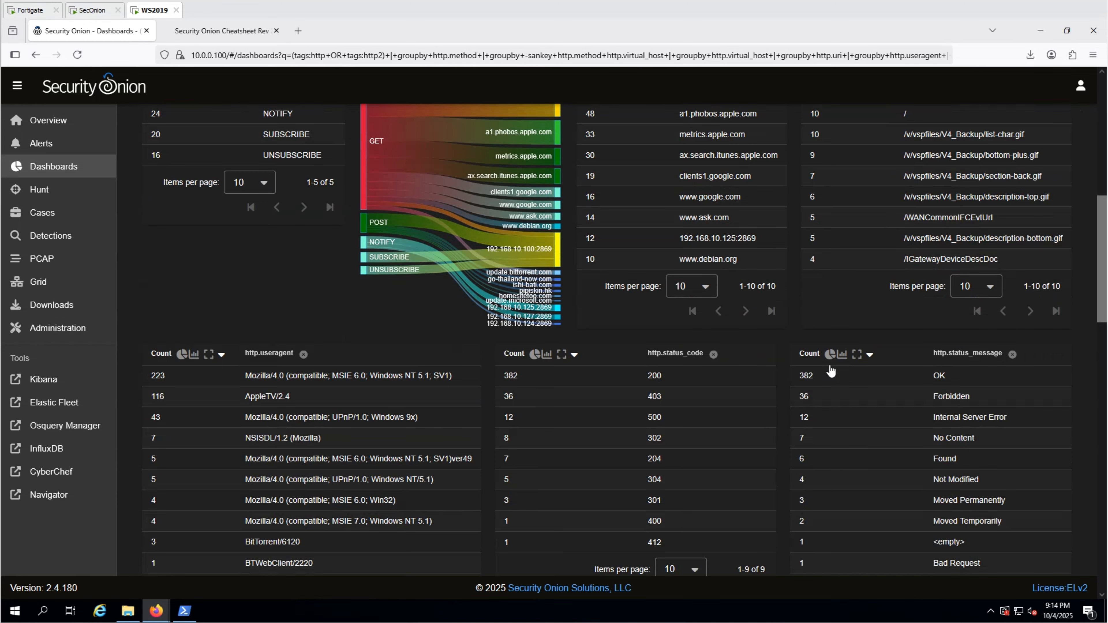
pyautogui.scroll(5, 829, 370)
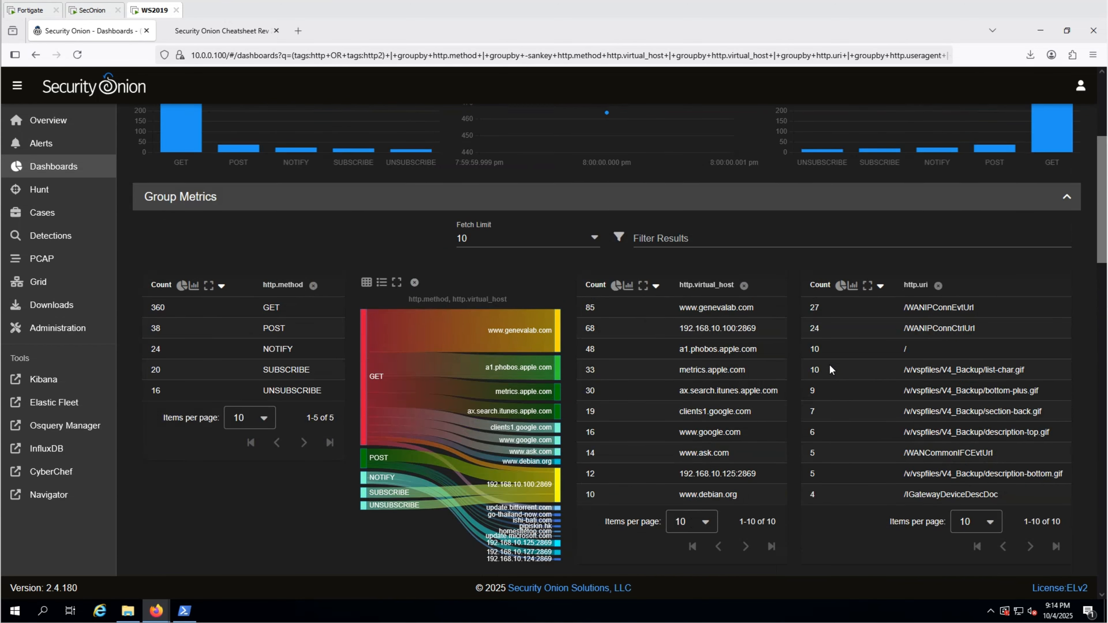
pyautogui.scroll(-2, 829, 370)
pyautogui.scroll(-7, 830, 369)
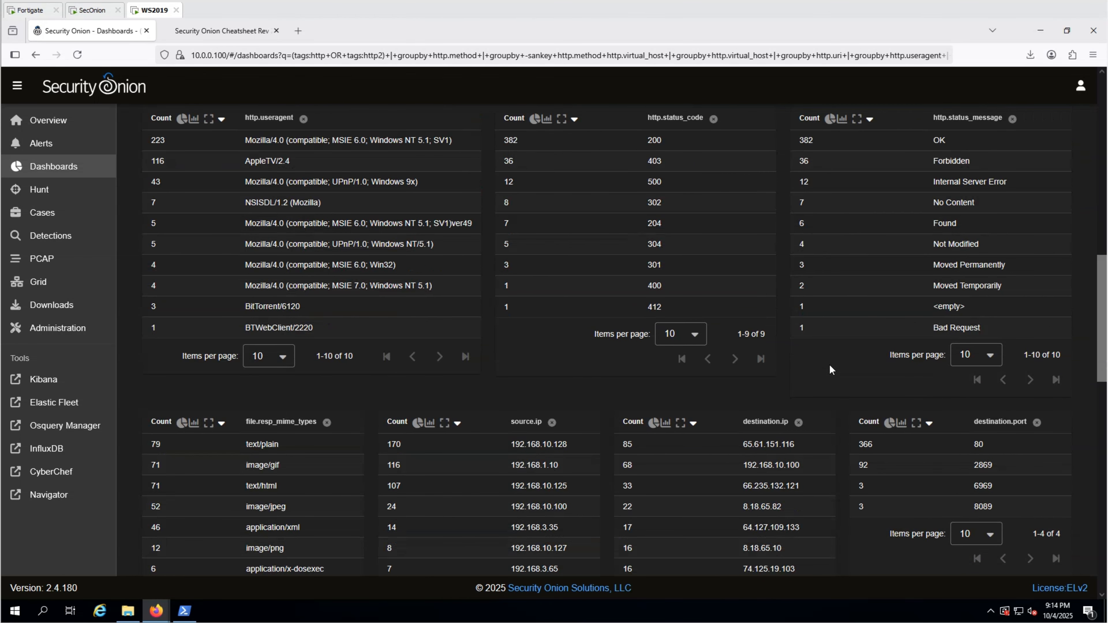
pyautogui.scroll(-1, 829, 366)
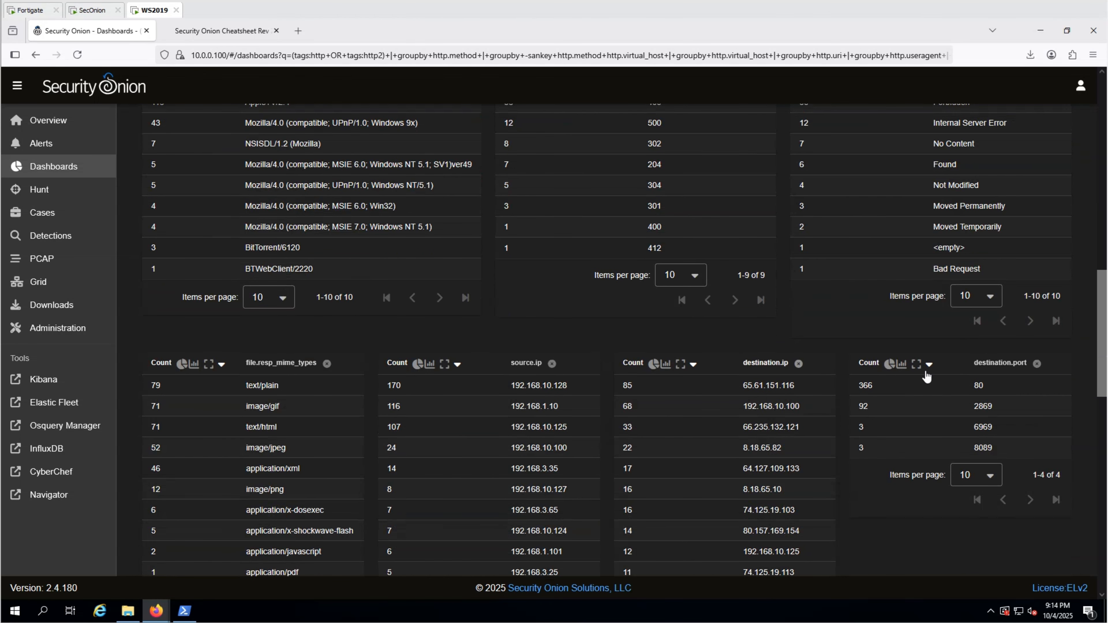
pyautogui.click(980, 384)
pyautogui.click(1035, 425)
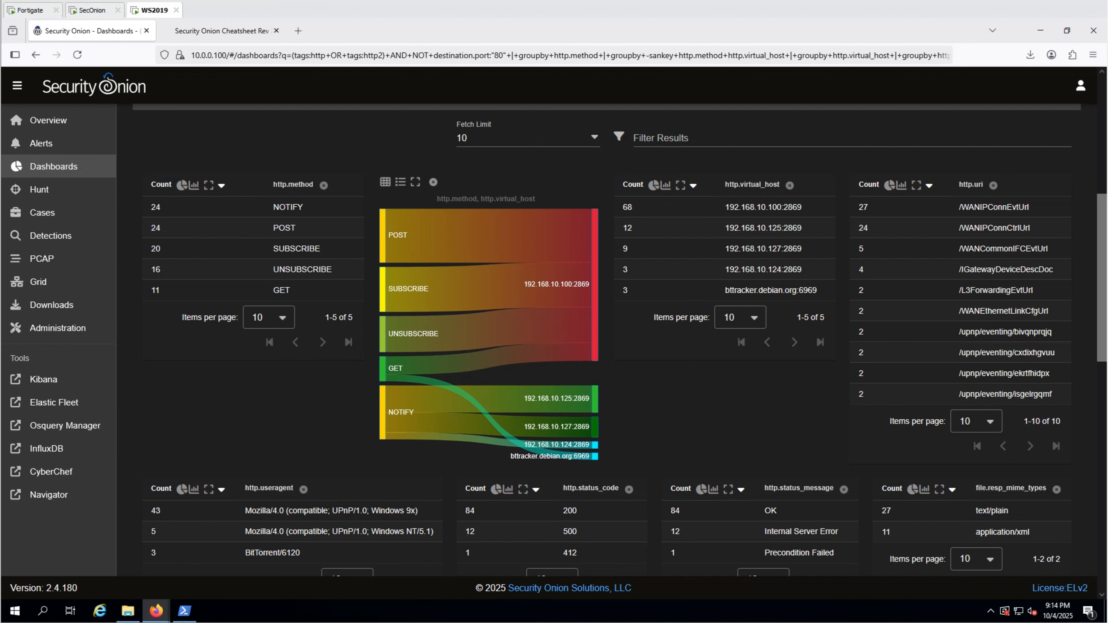
# Open the packet capture for the newest zeek.http event in the filtered dashboard's event list.
pyautogui.scroll(-2, 596, 338)
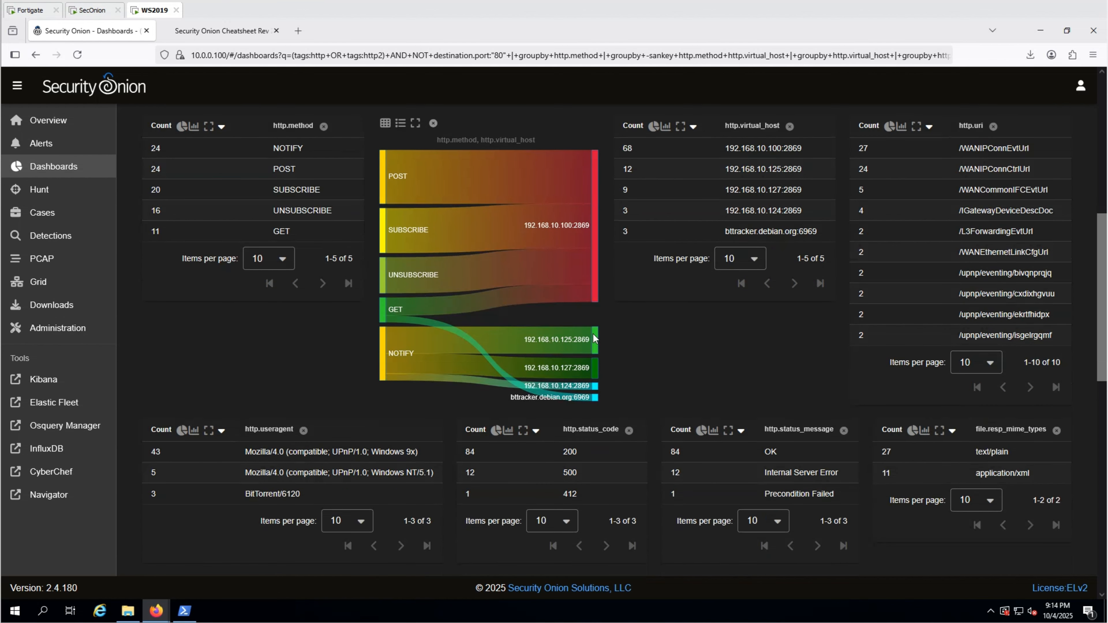
pyautogui.scroll(4, 594, 338)
pyautogui.scroll(-20, 610, 340)
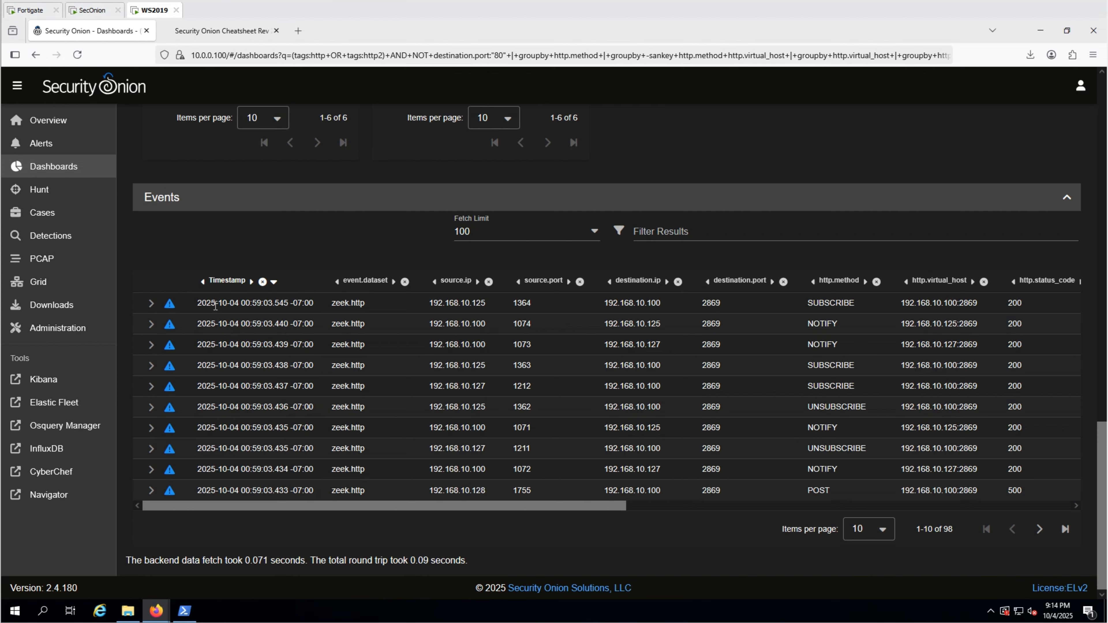
pyautogui.click(360, 302)
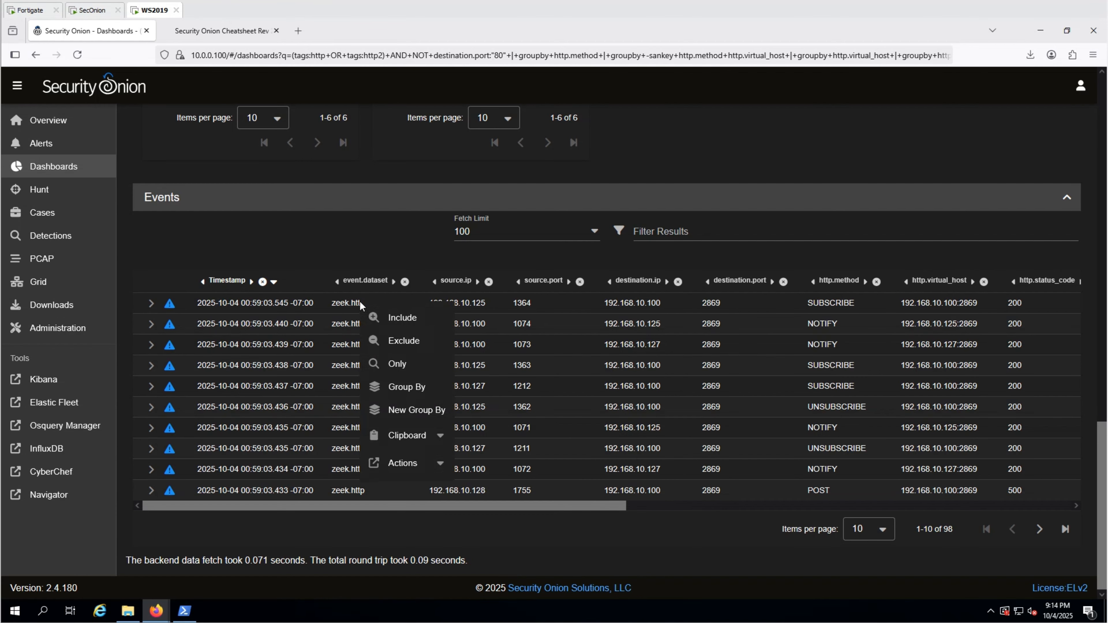
pyautogui.click(427, 466)
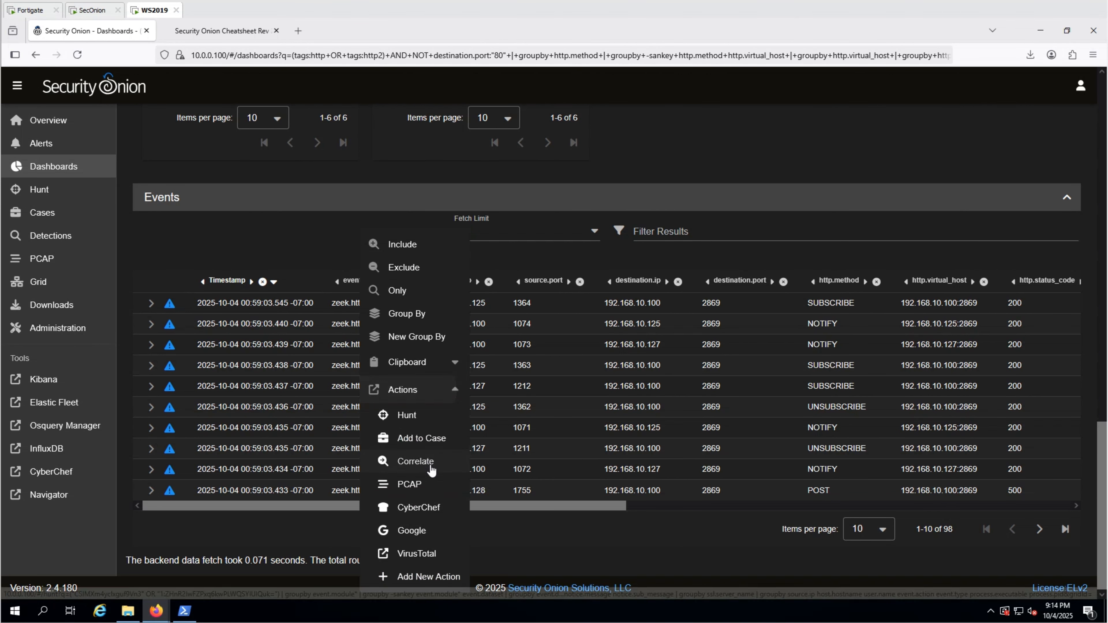
pyautogui.click(426, 491)
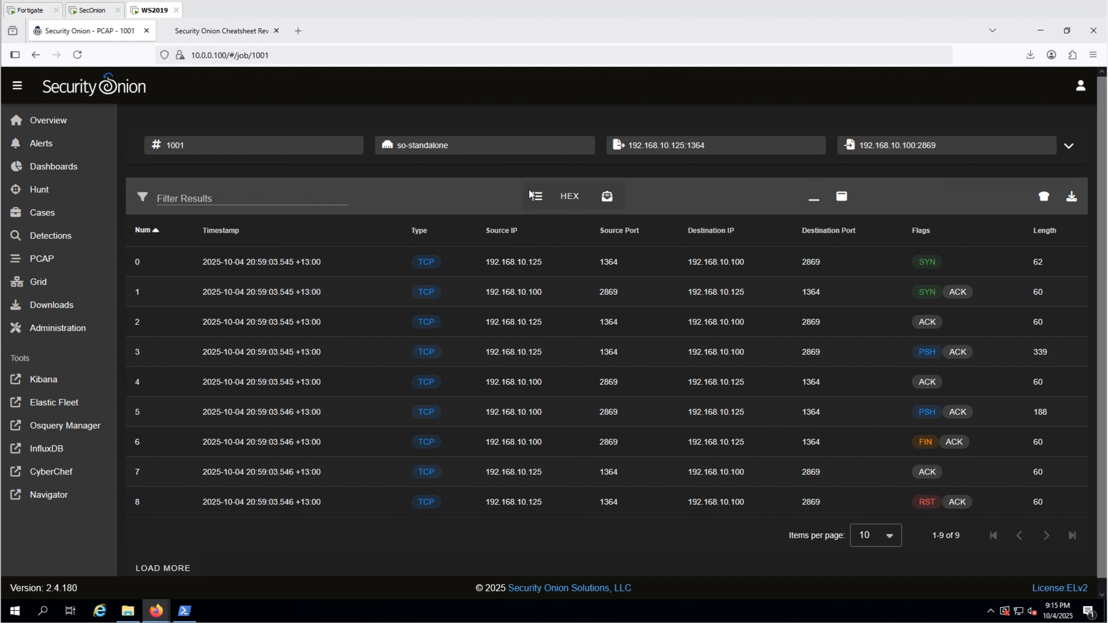
# Show the captured stream's payload as plain text without hex and send it to CyberChef.
pyautogui.click(536, 201)
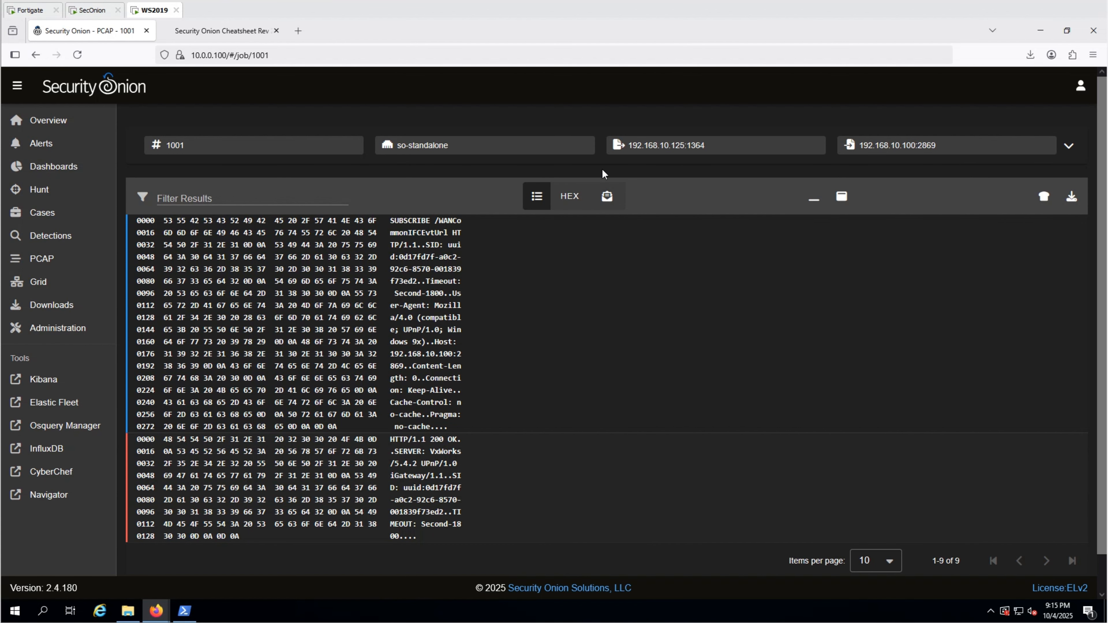
pyautogui.click(574, 198)
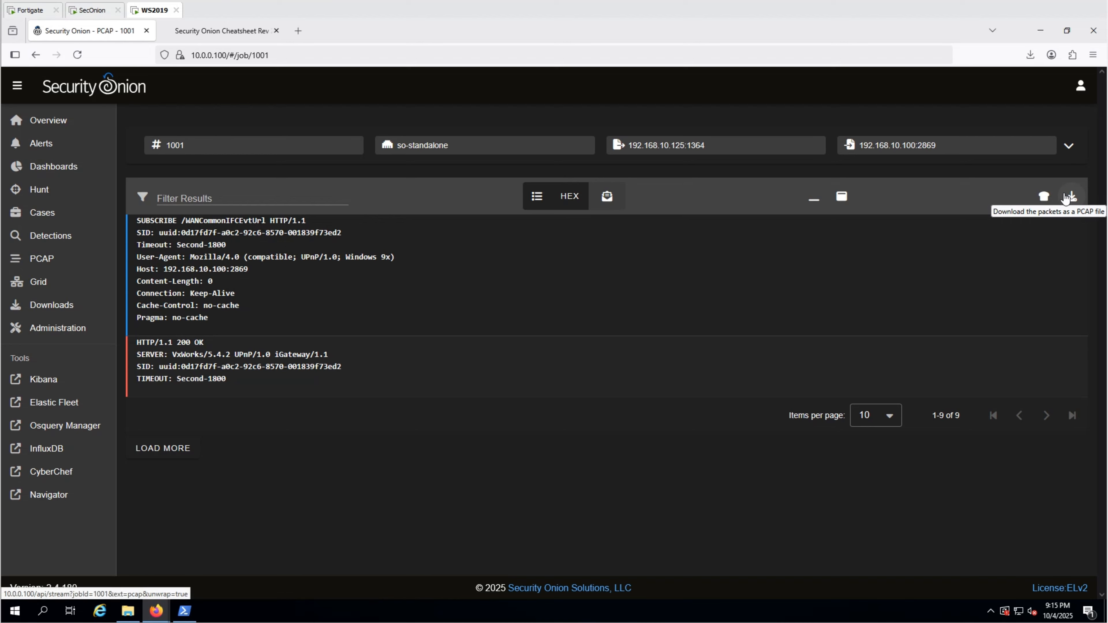
pyautogui.click(1043, 197)
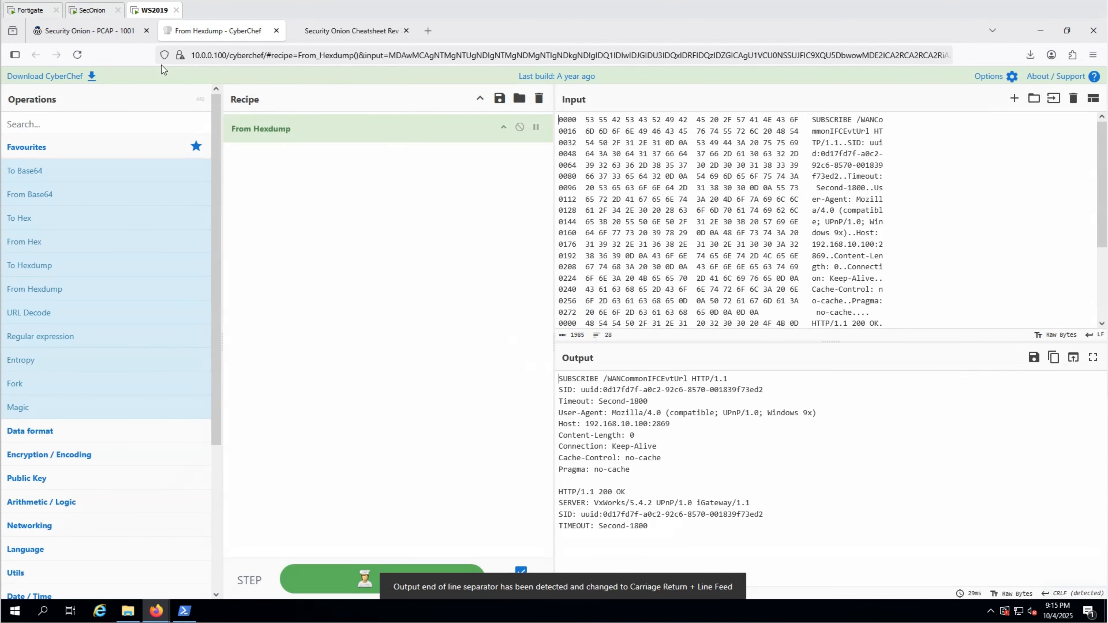
# Return to the packet capture, download its packets as a PCAP file and open the PCAP jobs list.
pyautogui.click(106, 34)
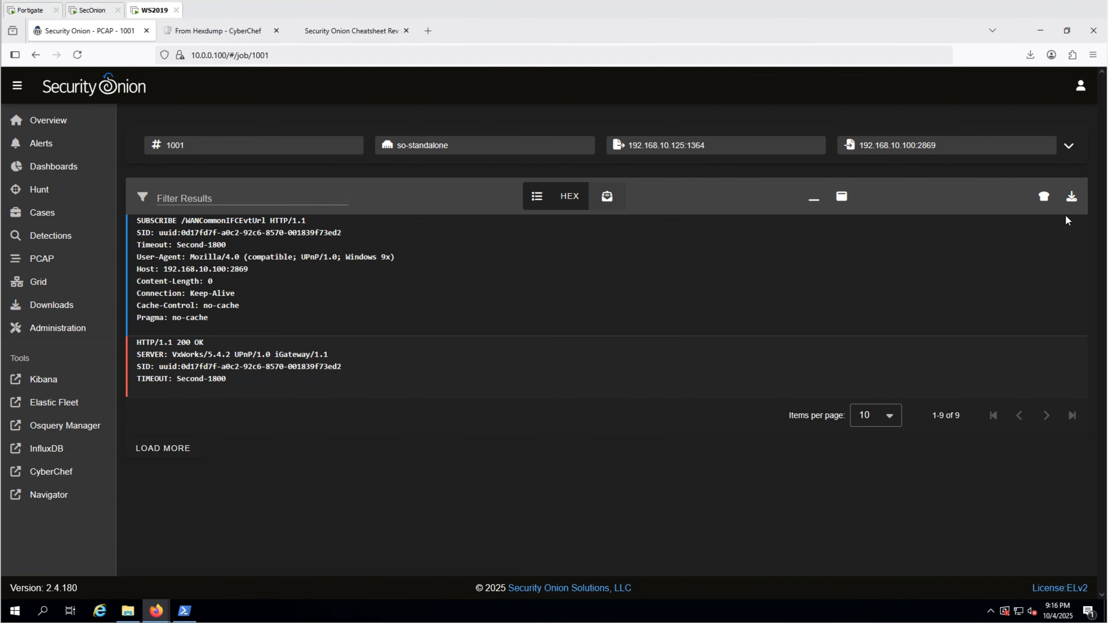
pyautogui.click(1071, 200)
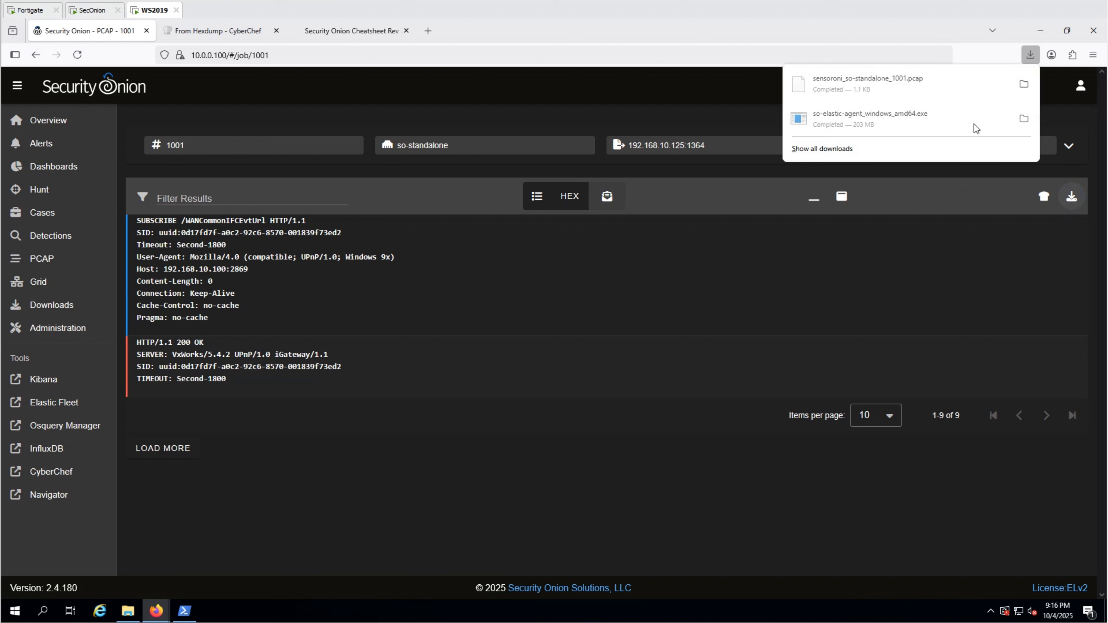
pyautogui.click(52, 260)
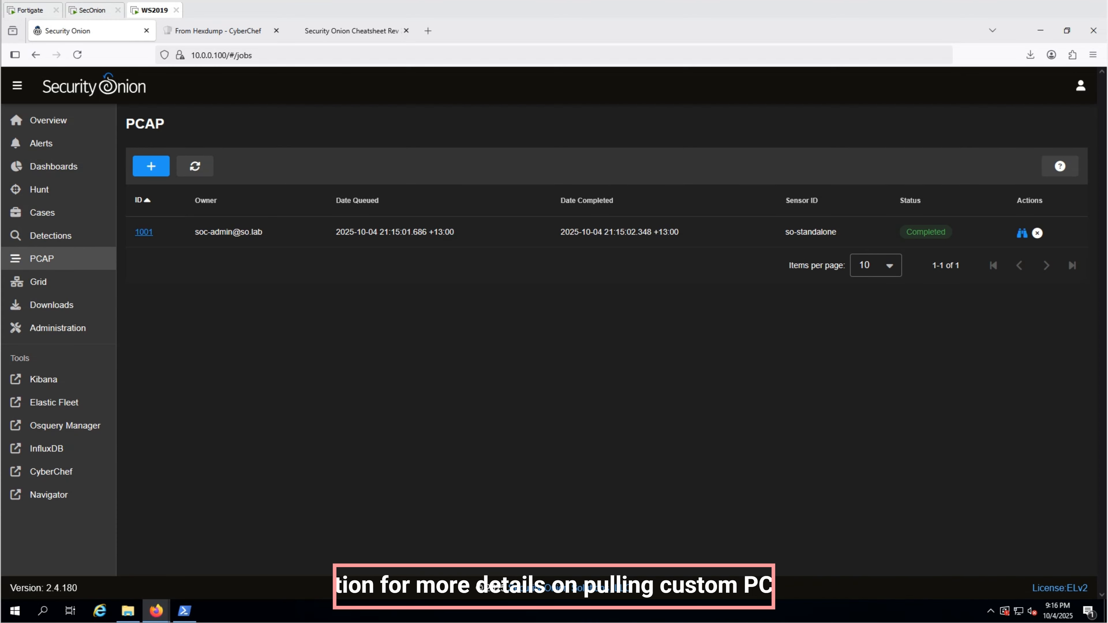
# Look through the Administration pages for Users, Grid Members, Configuration and License Key.
pyautogui.click(41, 328)
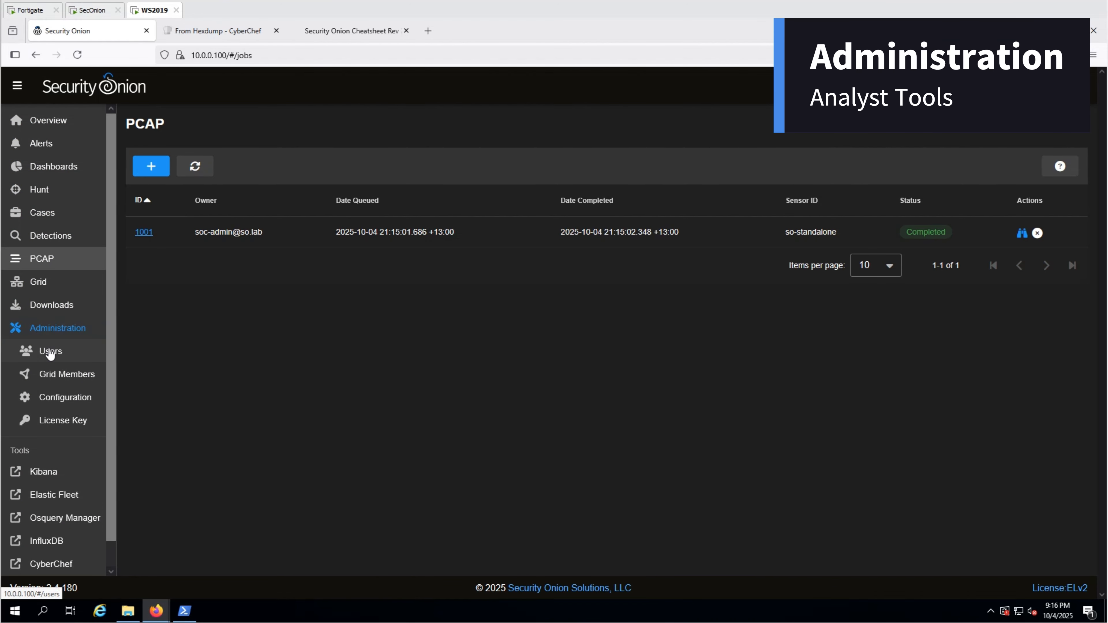
pyautogui.click(50, 352)
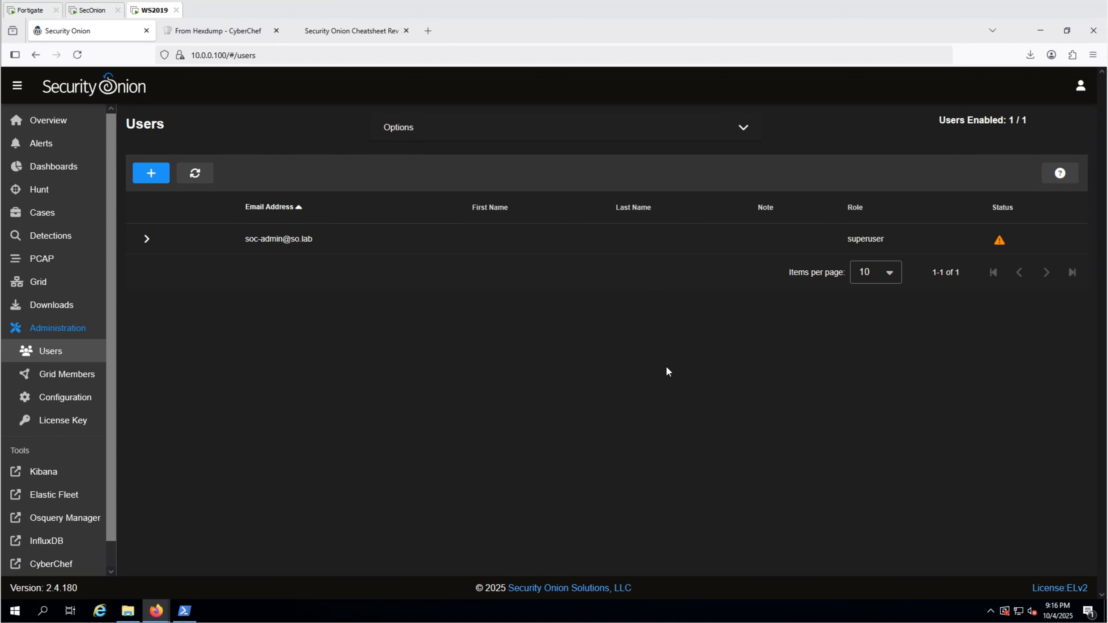
pyautogui.click(66, 370)
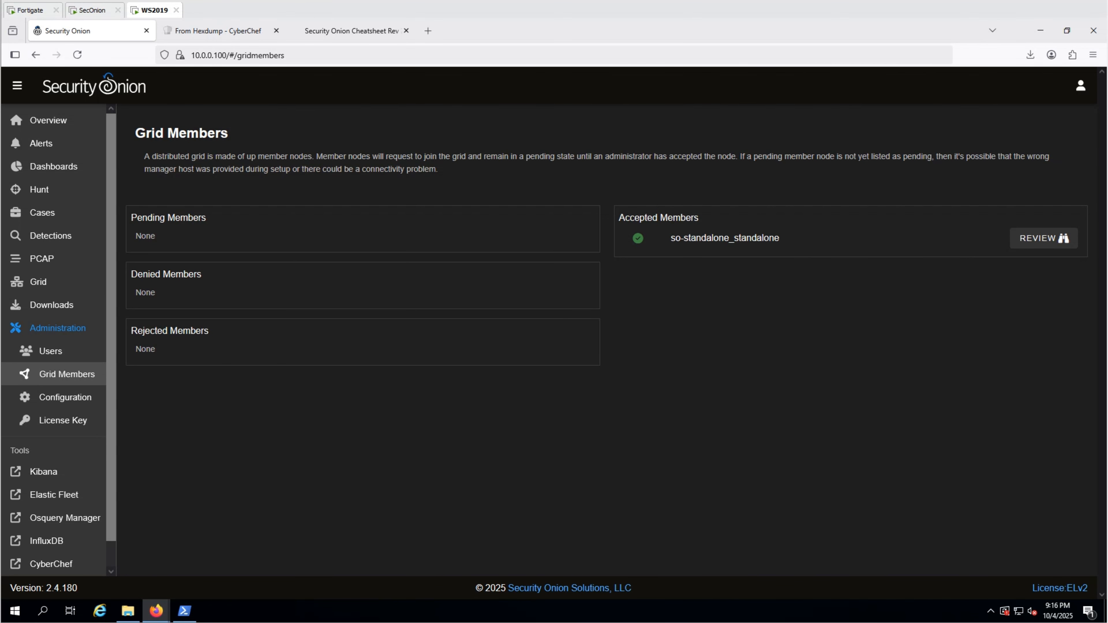
pyautogui.click(66, 397)
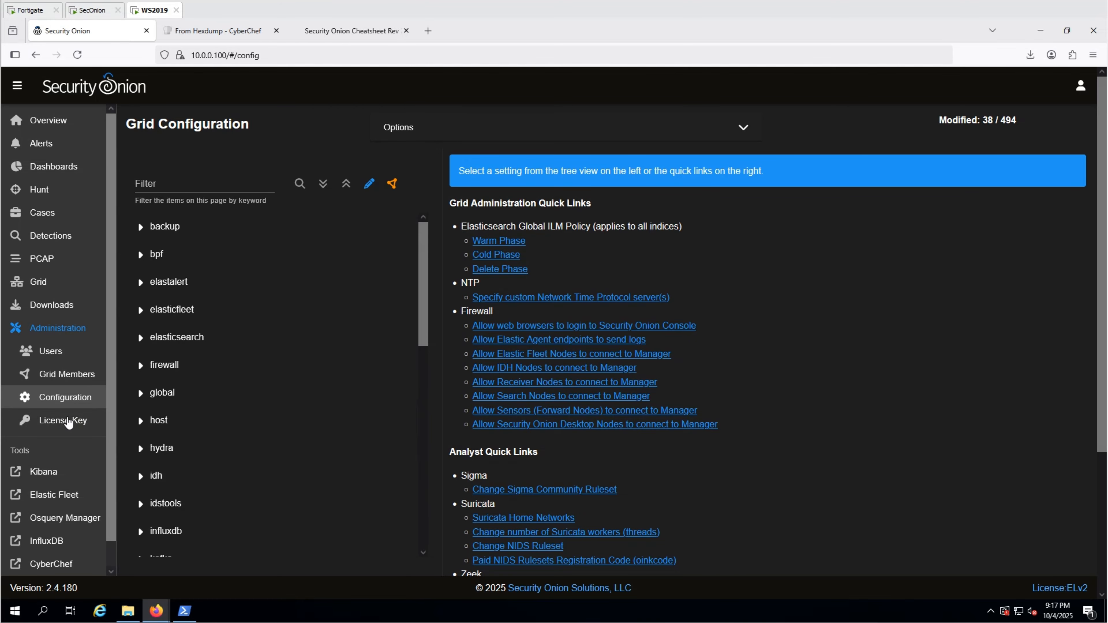
pyautogui.click(74, 421)
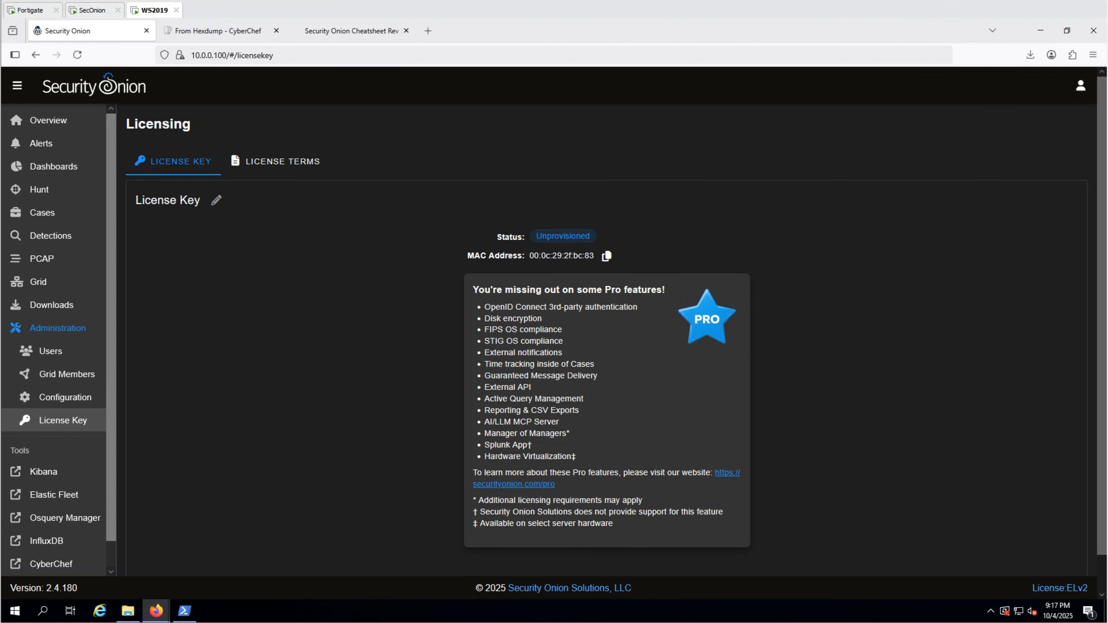
# Open Kibana and go through the Network dashboard to the HTTP dashboard.
pyautogui.click(53, 469)
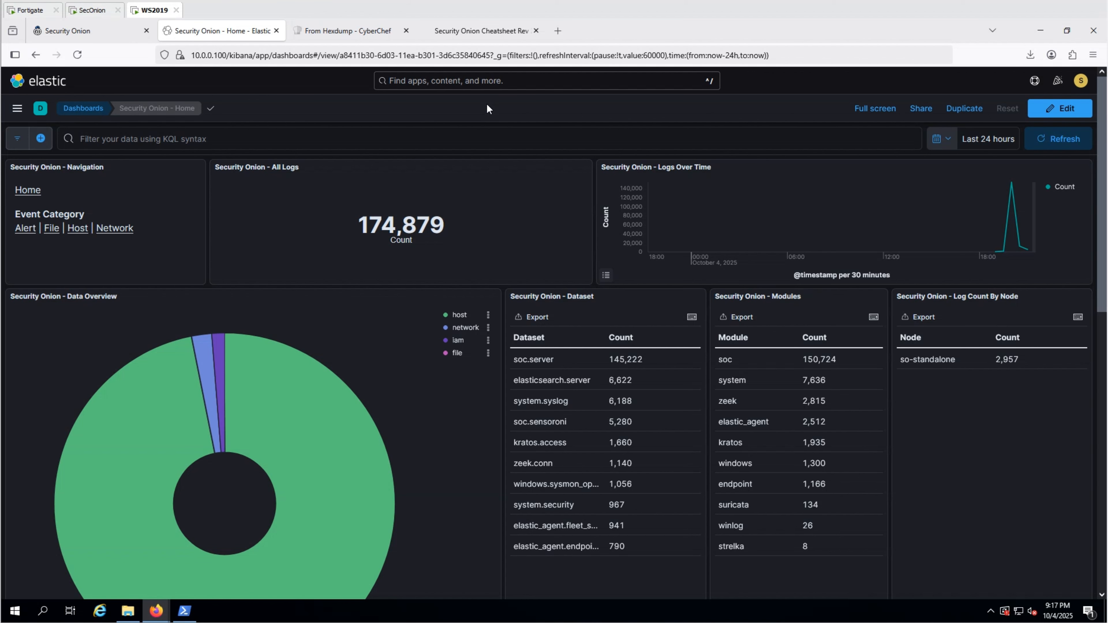
pyautogui.click(120, 229)
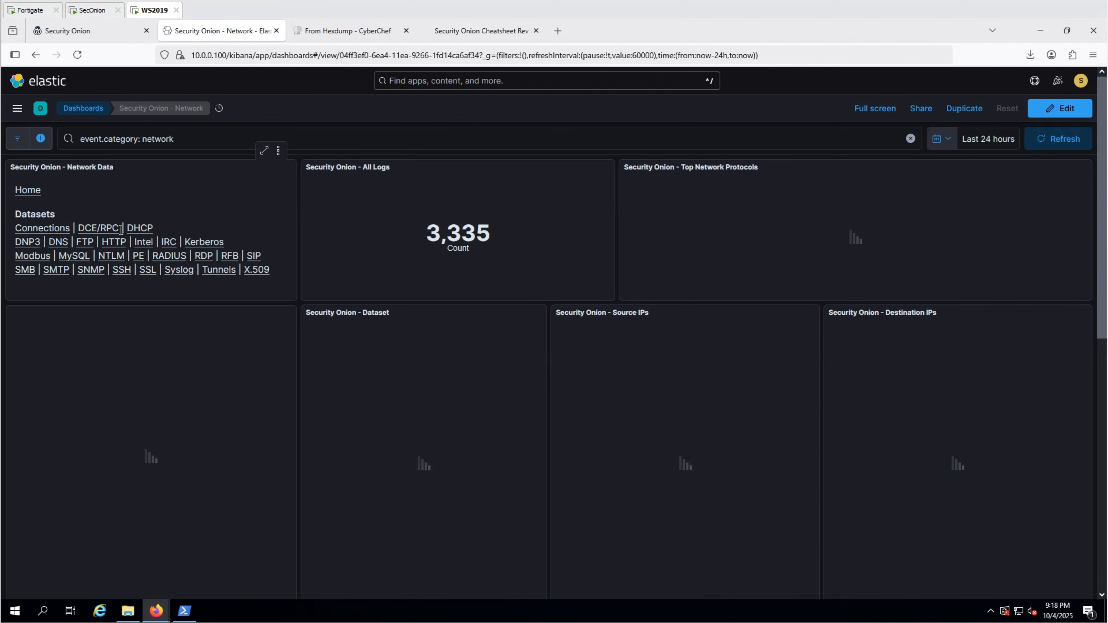
pyautogui.click(109, 243)
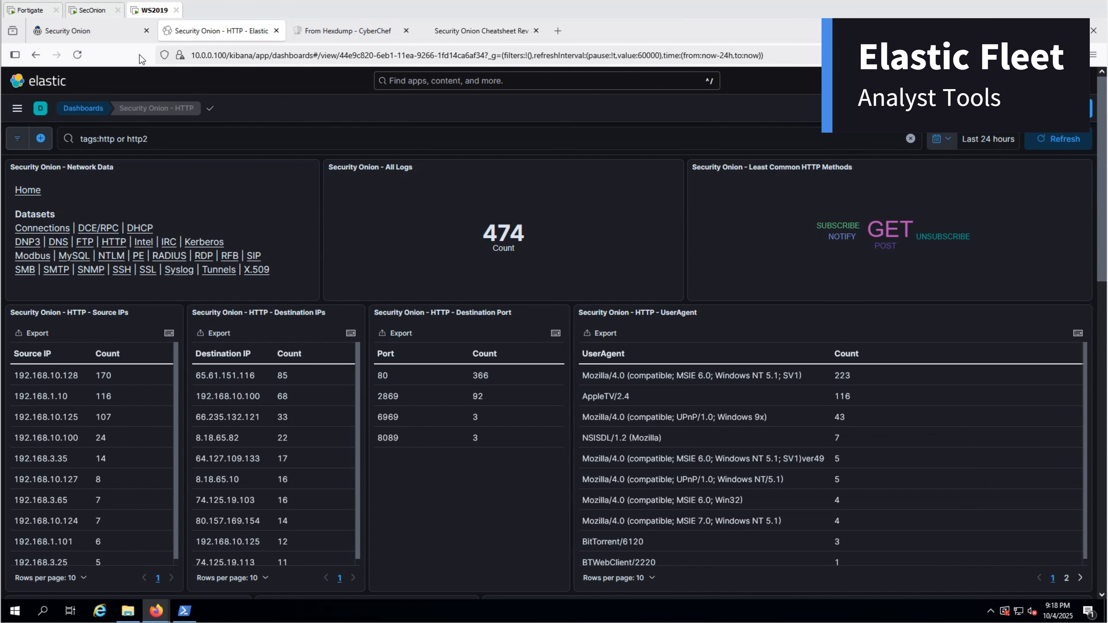
# Return to Security Onion, open Elastic Fleet's agent list and dismiss the CSV download tour.
pyautogui.click(122, 30)
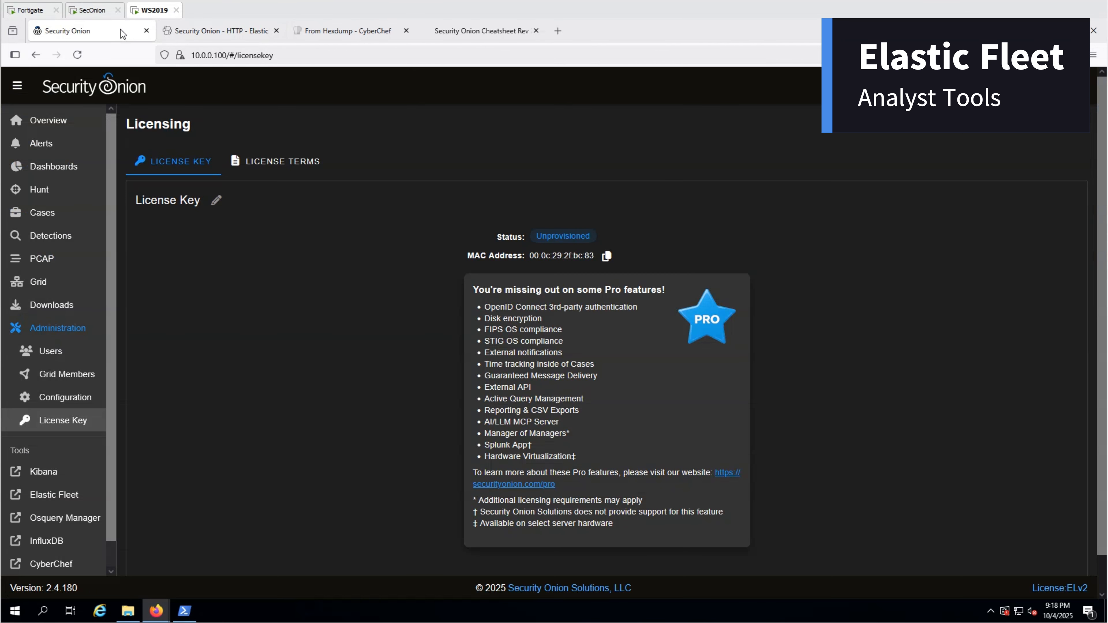
pyautogui.click(65, 495)
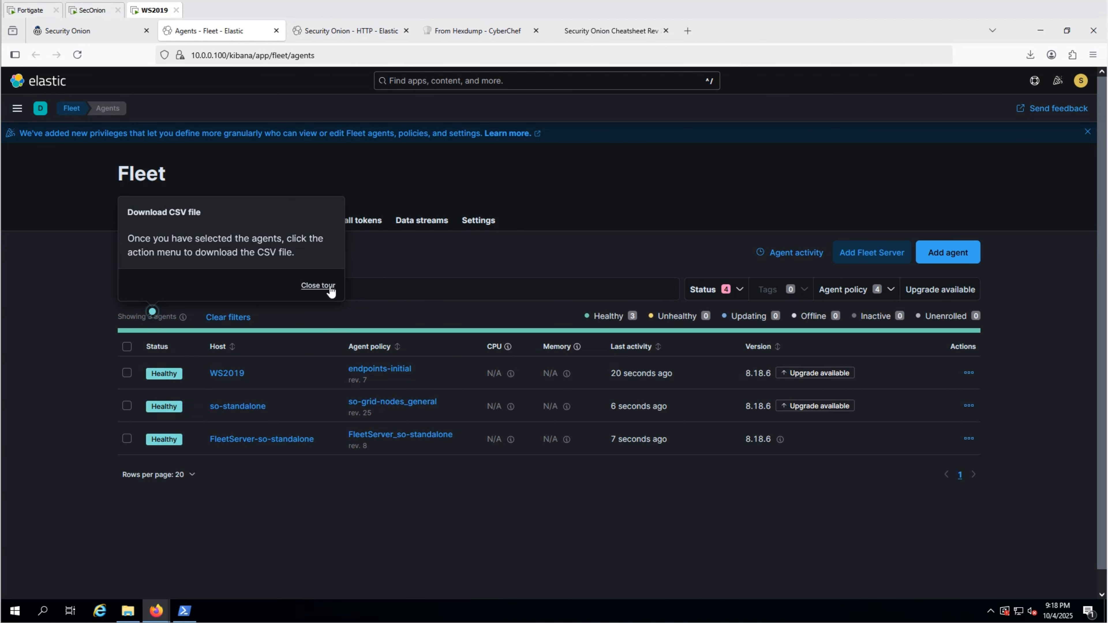
pyautogui.click(318, 286)
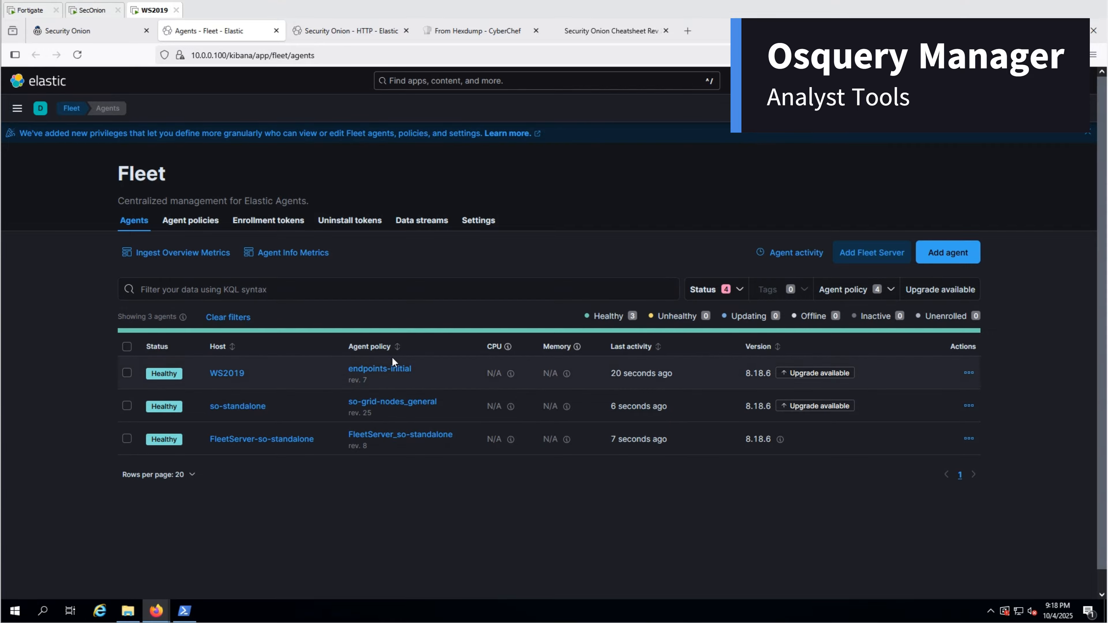
# Return to Security Onion, open Osquery Manager and start a new single live query for all agents.
pyautogui.click(54, 31)
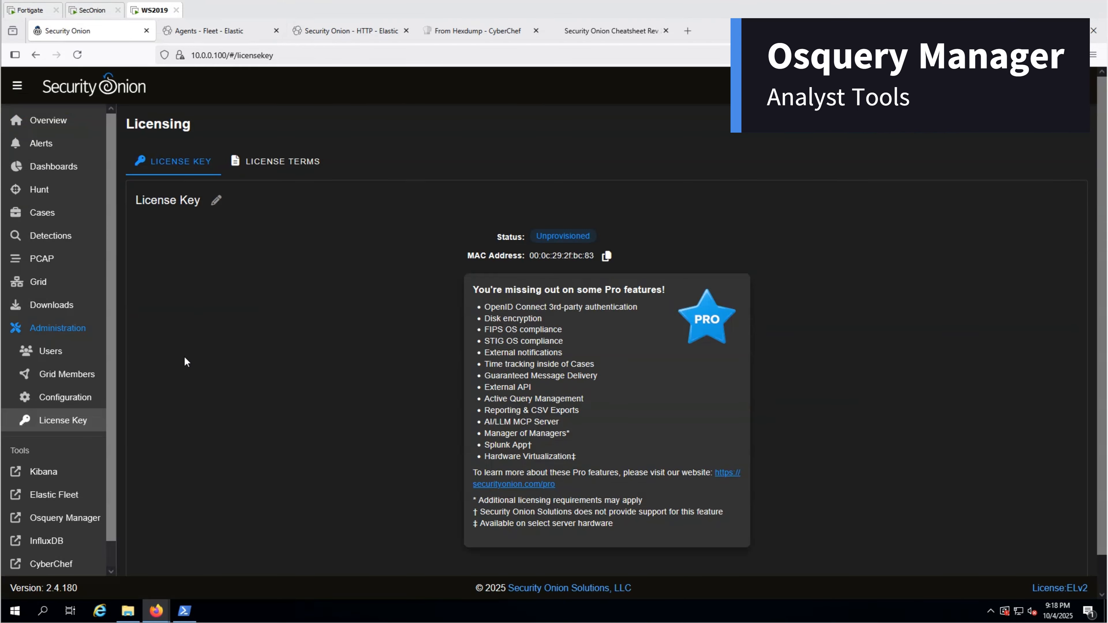
pyautogui.click(69, 516)
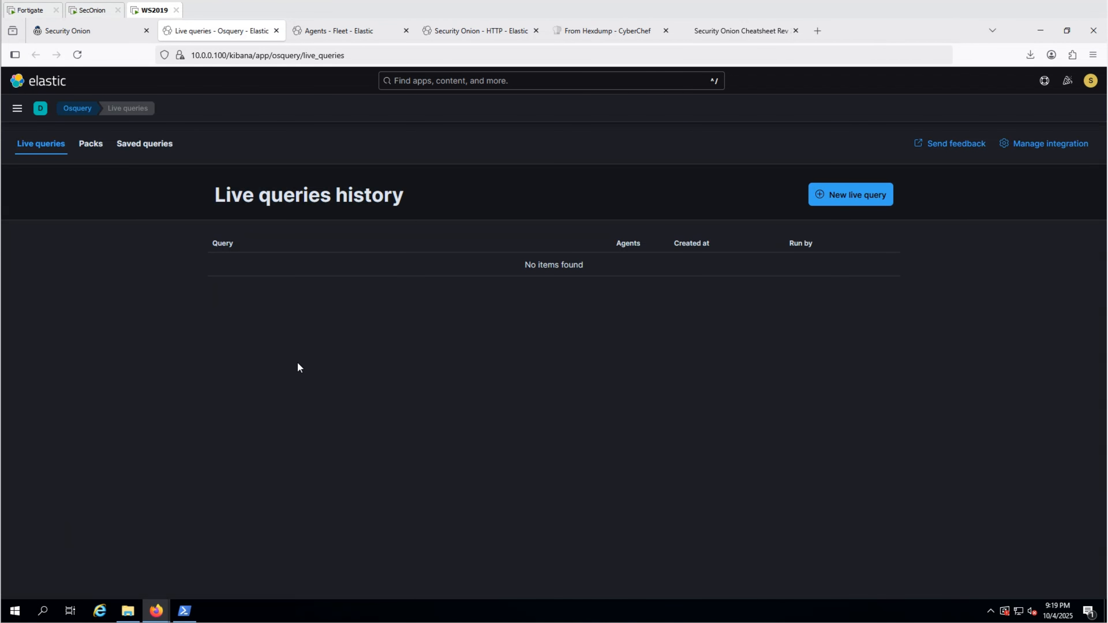
pyautogui.click(841, 205)
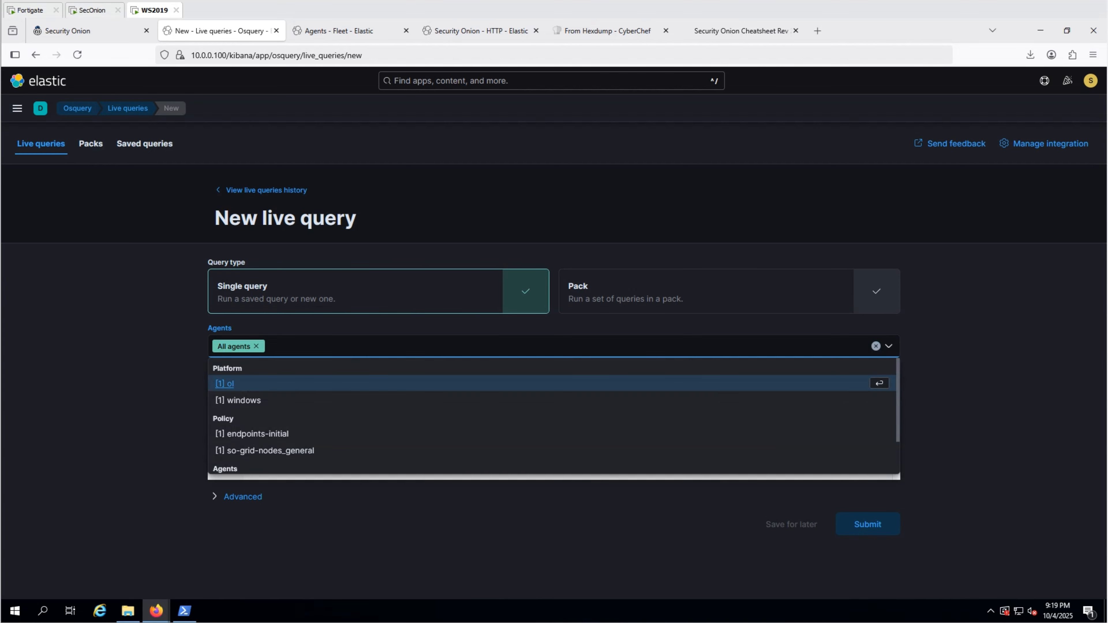
pyautogui.click(380, 544)
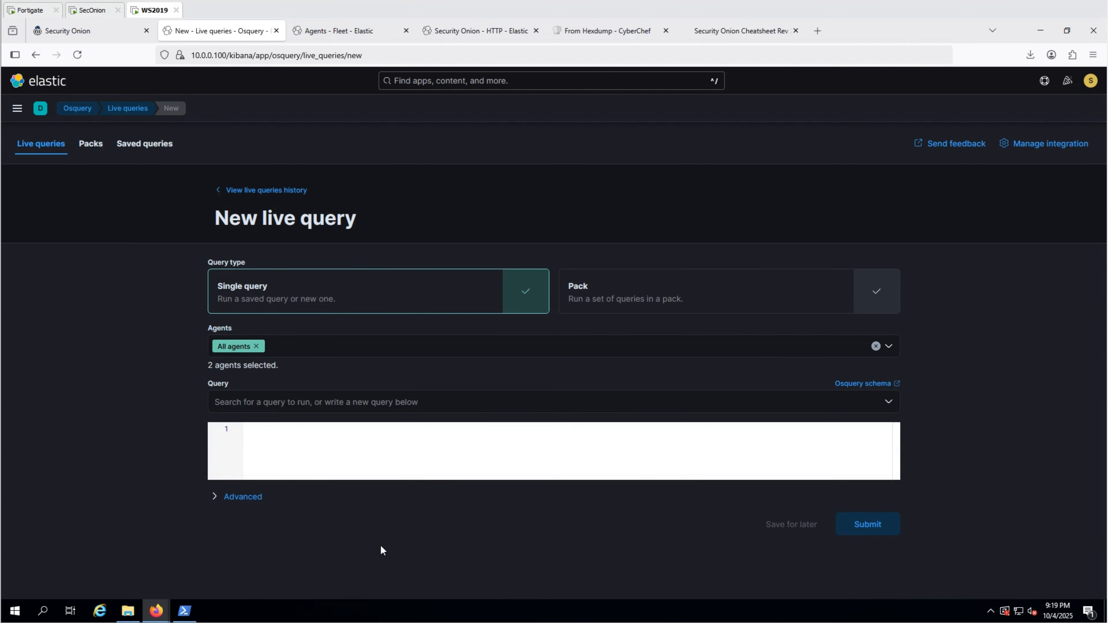
# Run the live query "select * from users;" and review the user accounts returned by the agents.
pyautogui.click(295, 462)
pyautogui.write('select * from users;')
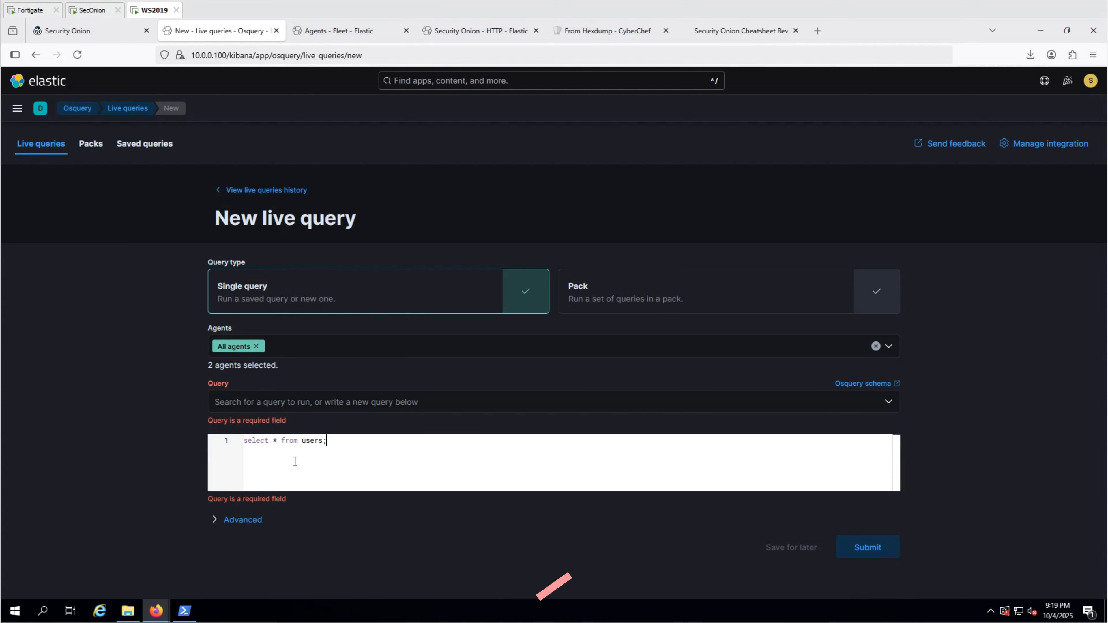
pyautogui.click(883, 526)
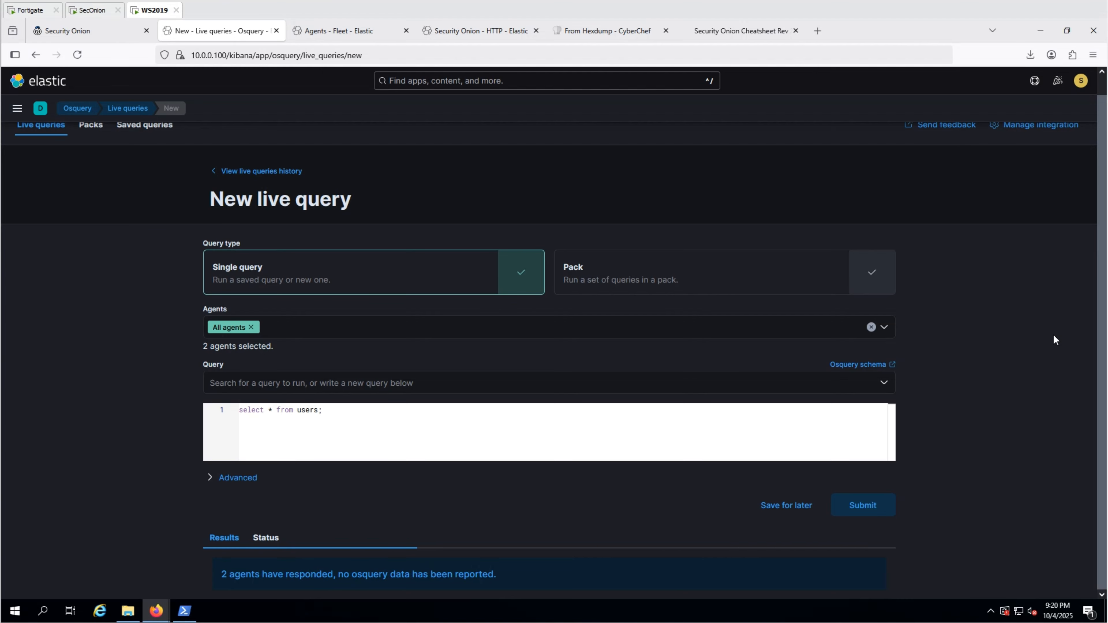
pyautogui.scroll(-4, 1054, 335)
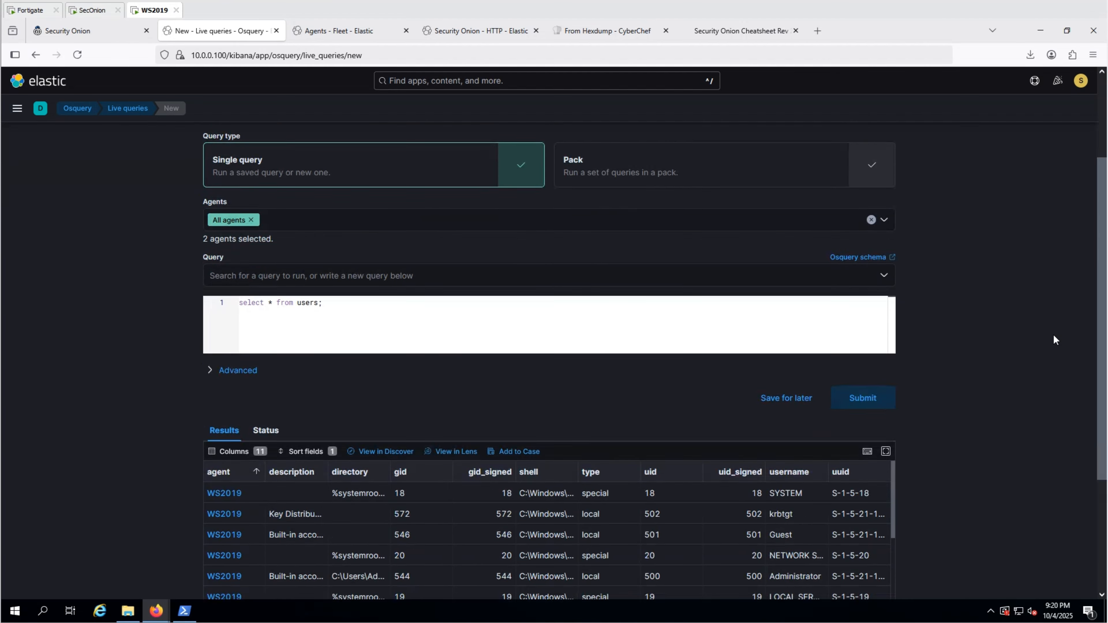
pyautogui.scroll(-1, 1053, 335)
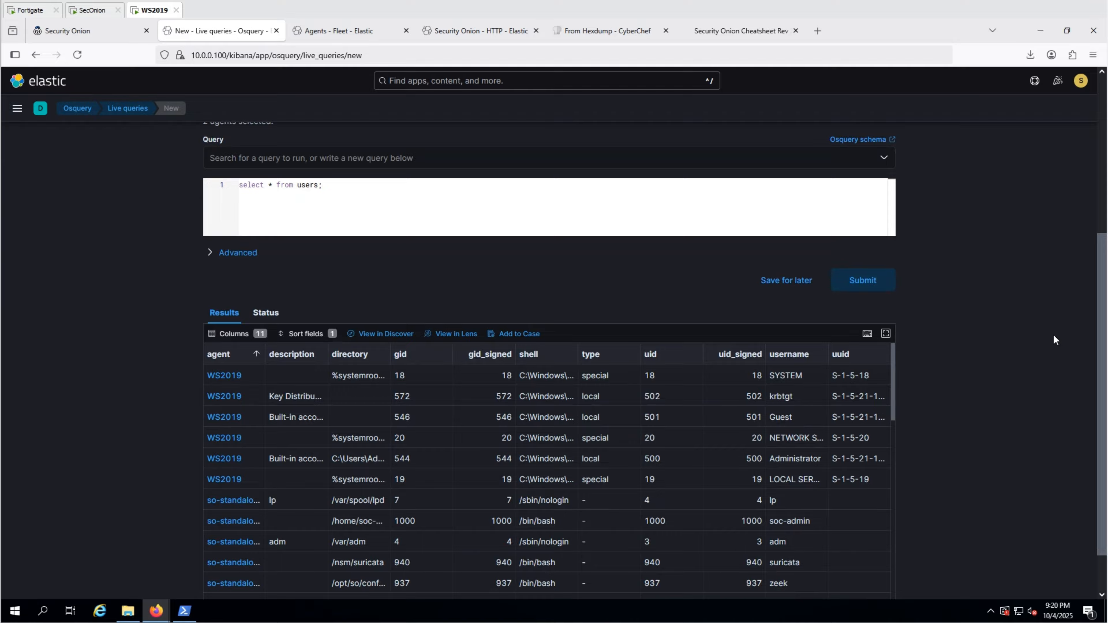
# Finish reviewing the Osquery user results, return to Security Onion and open InfluxDB's performance dashboard.
pyautogui.scroll(-1, 1053, 340)
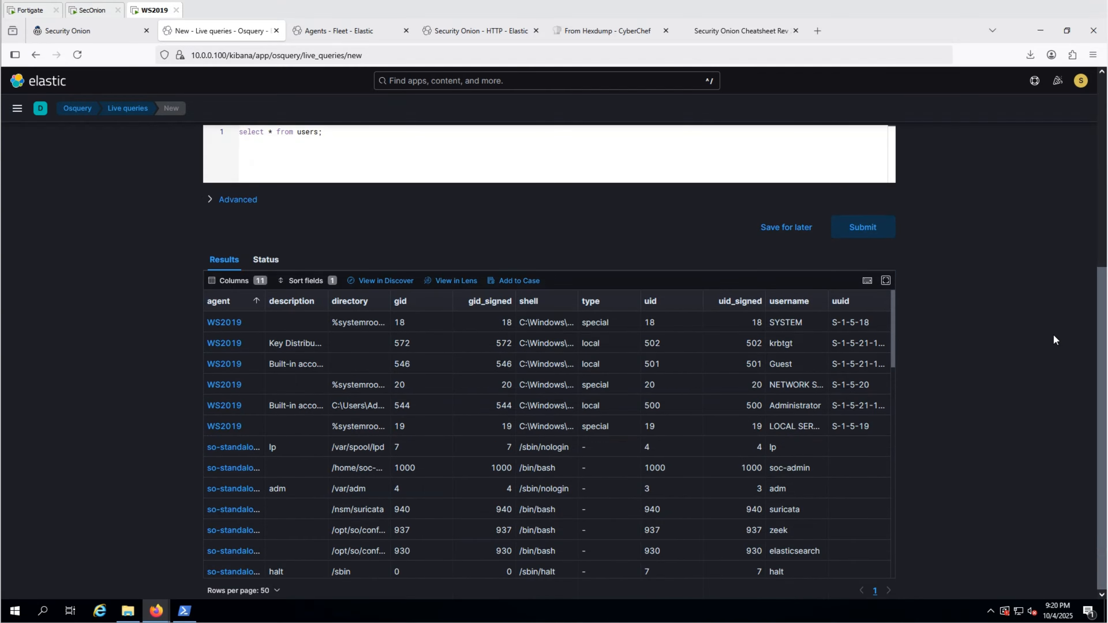
pyautogui.click(115, 31)
pyautogui.scroll(-1, 59, 485)
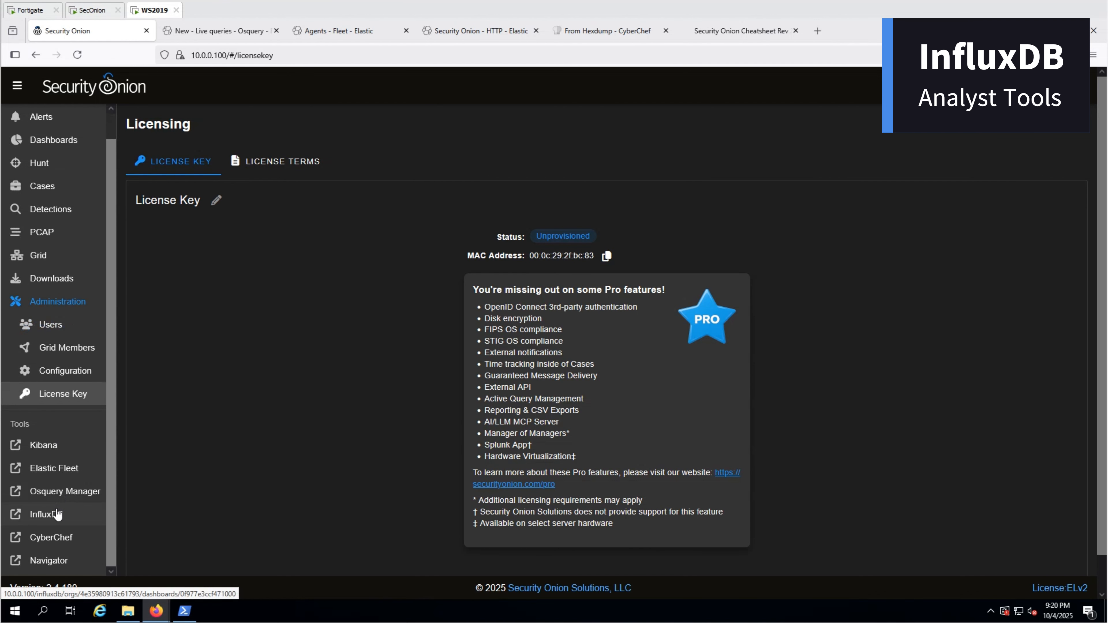
pyautogui.click(61, 510)
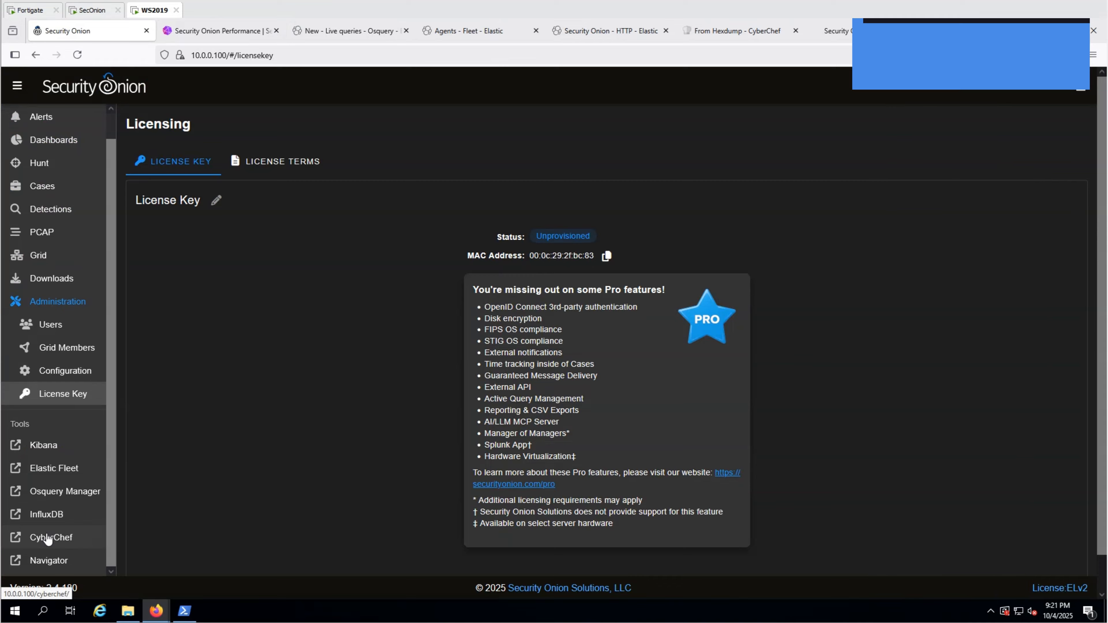
# Open CyberChef and decode the input with a From Base64 and Decode text recipe, choosing an encoding for Decode text.
pyautogui.click(47, 534)
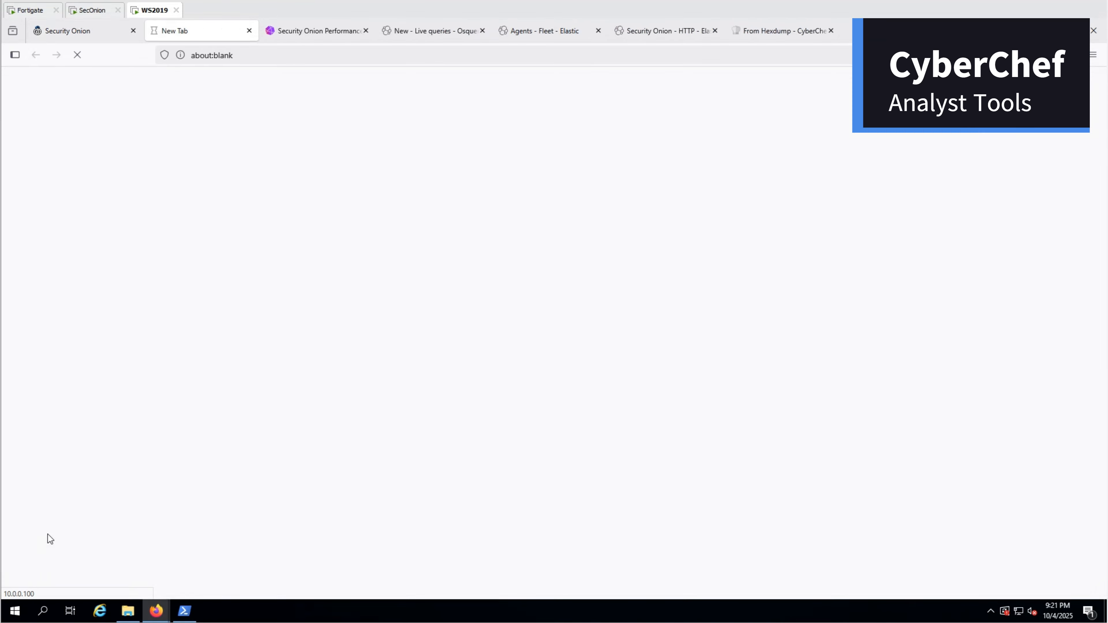
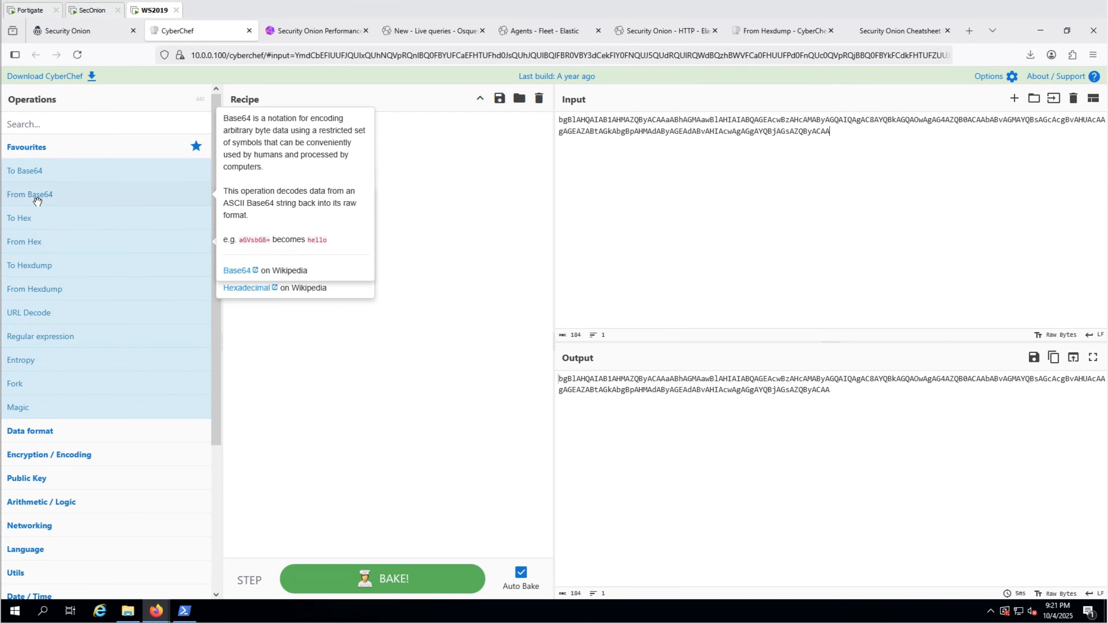
pyautogui.moveTo(188, 218); pyautogui.dragTo(336, 218)
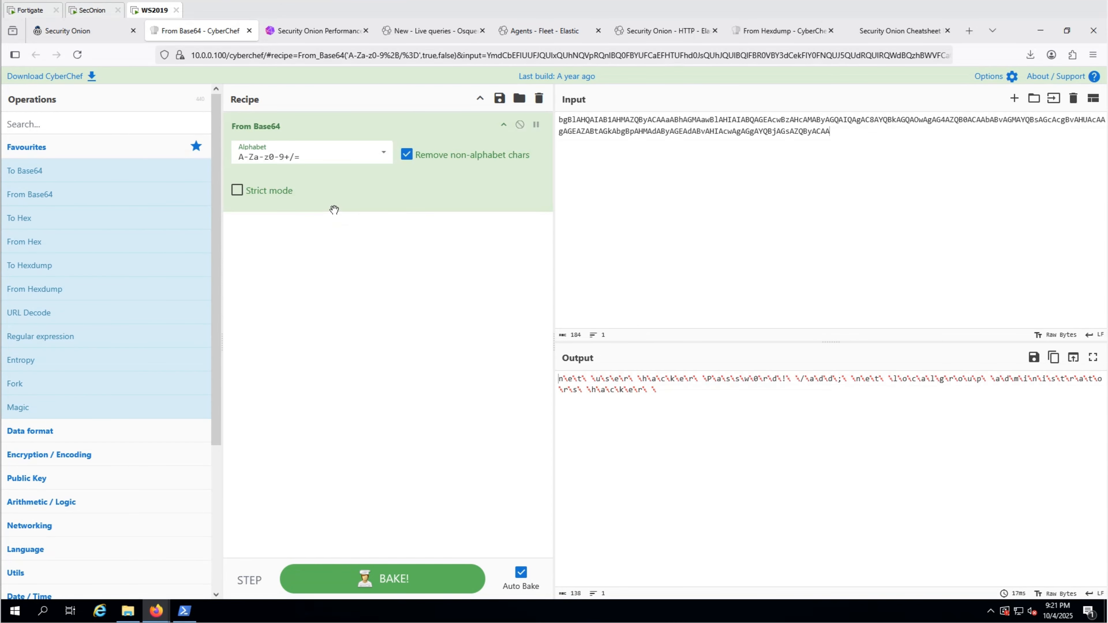
pyautogui.click(105, 124)
pyautogui.write('decode text')
pyautogui.moveTo(141, 150); pyautogui.dragTo(456, 290)
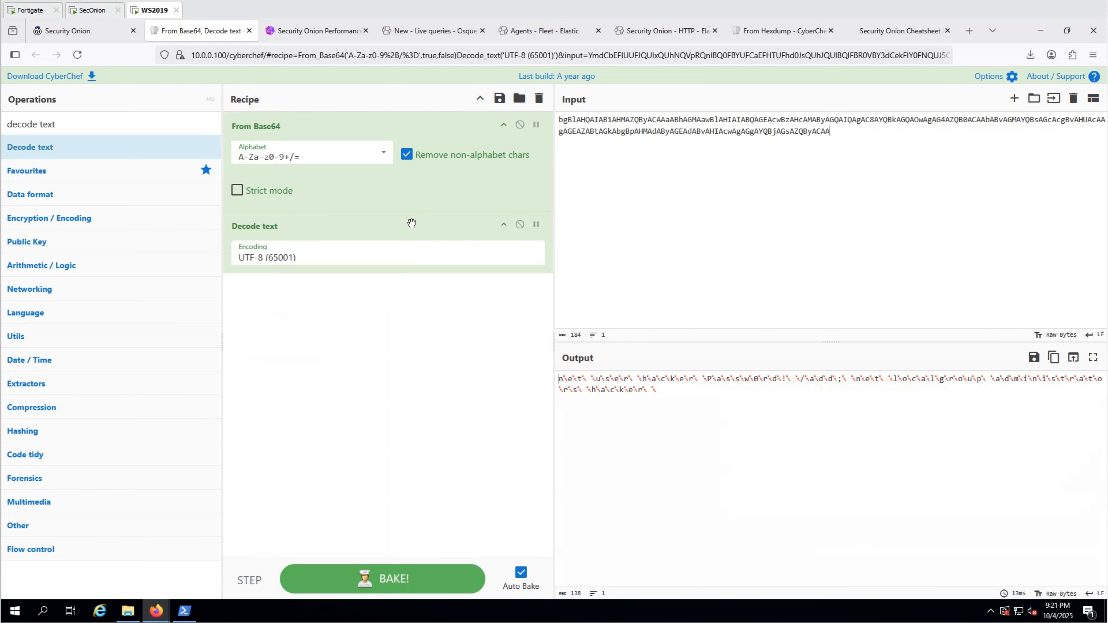
pyautogui.click(389, 253)
pyautogui.click(287, 320)
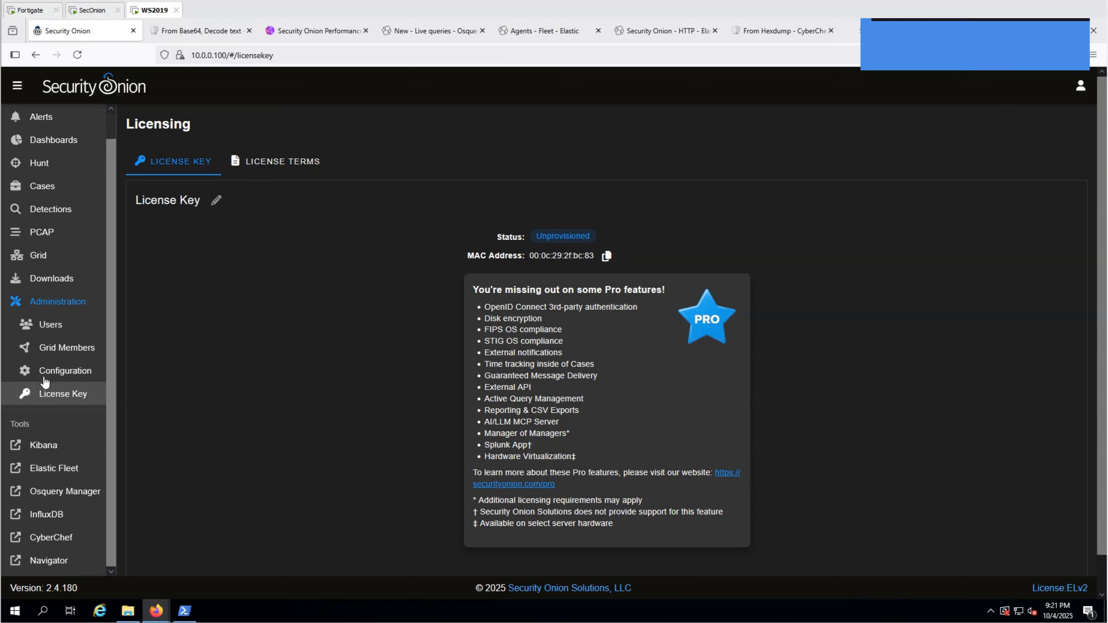
# Open the ATT&CK Navigator and look over the technique matrix of the Alerts (Last 3 Days) layer.
pyautogui.click(48, 561)
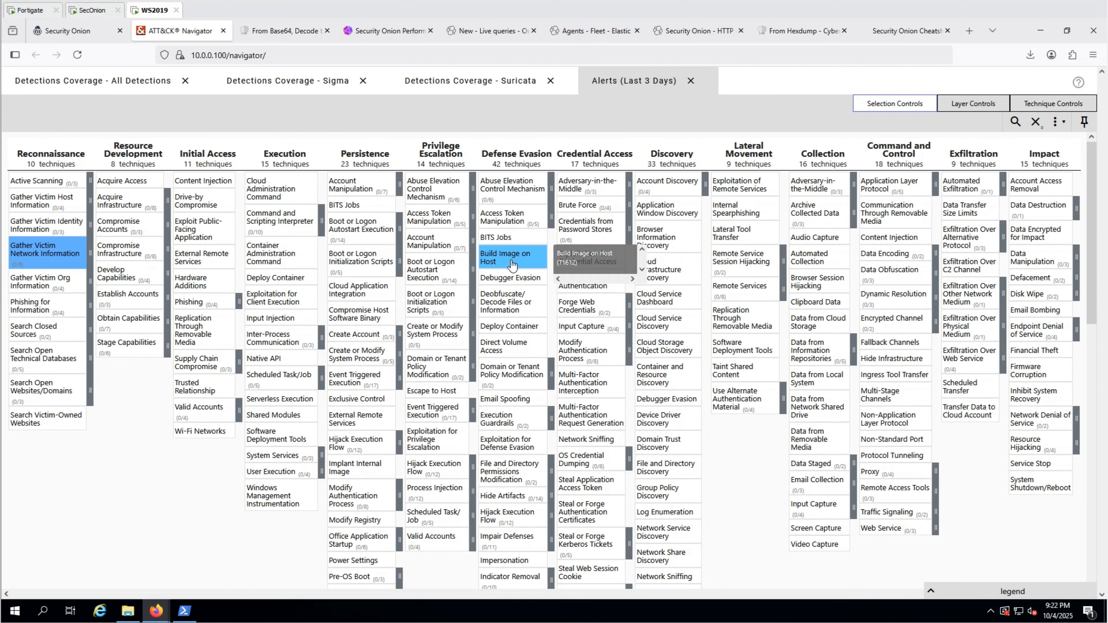
pyautogui.scroll(-2, 514, 264)
pyautogui.scroll(-1, 513, 264)
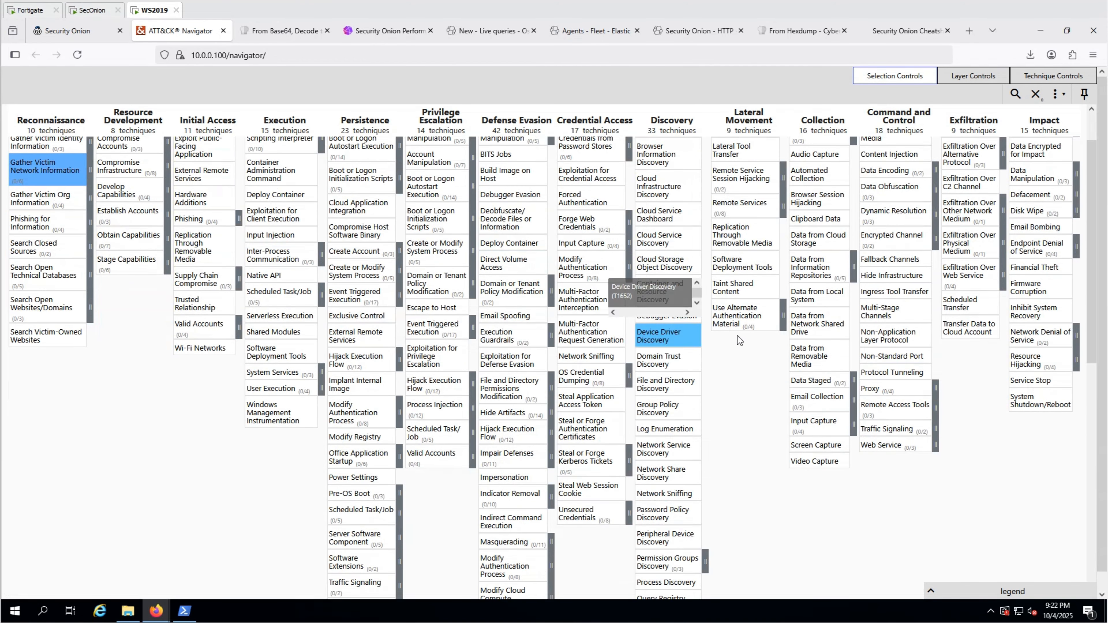
pyautogui.scroll(2, 737, 342)
pyautogui.scroll(1, 737, 342)
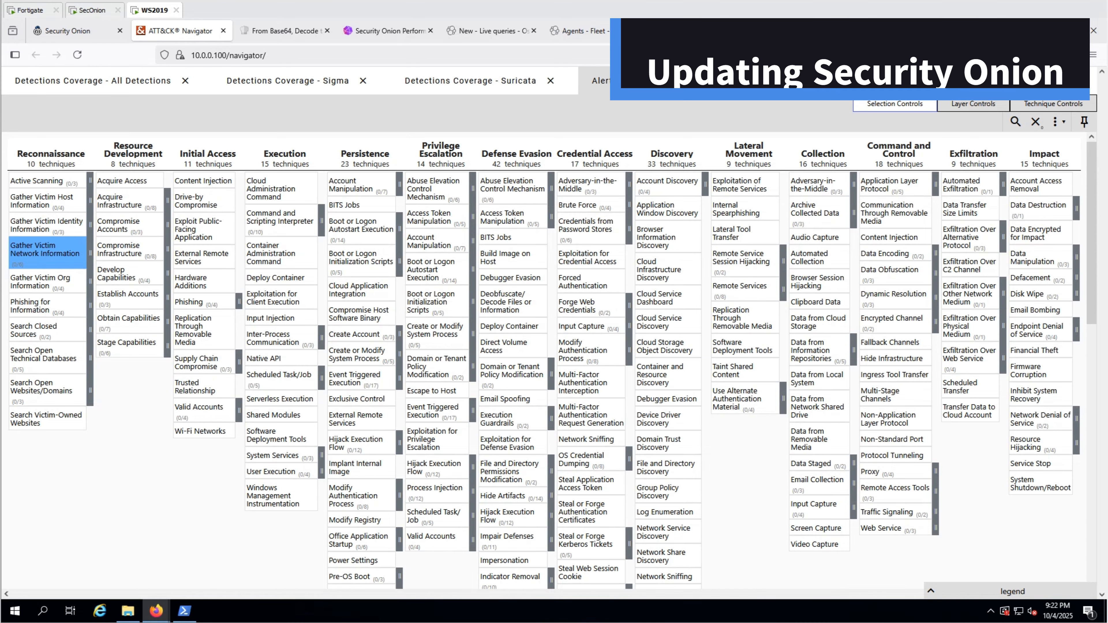
# Return to the Security Onion Overview, open the Blog and skim its recent posts.
pyautogui.click(70, 30)
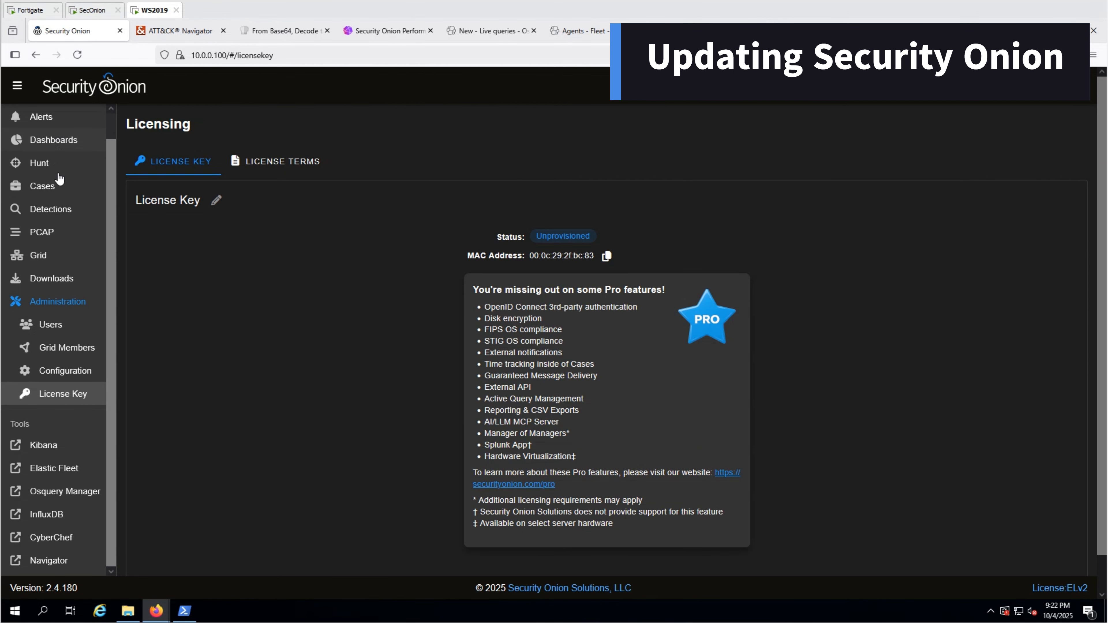
pyautogui.scroll(1, 46, 133)
pyautogui.click(45, 122)
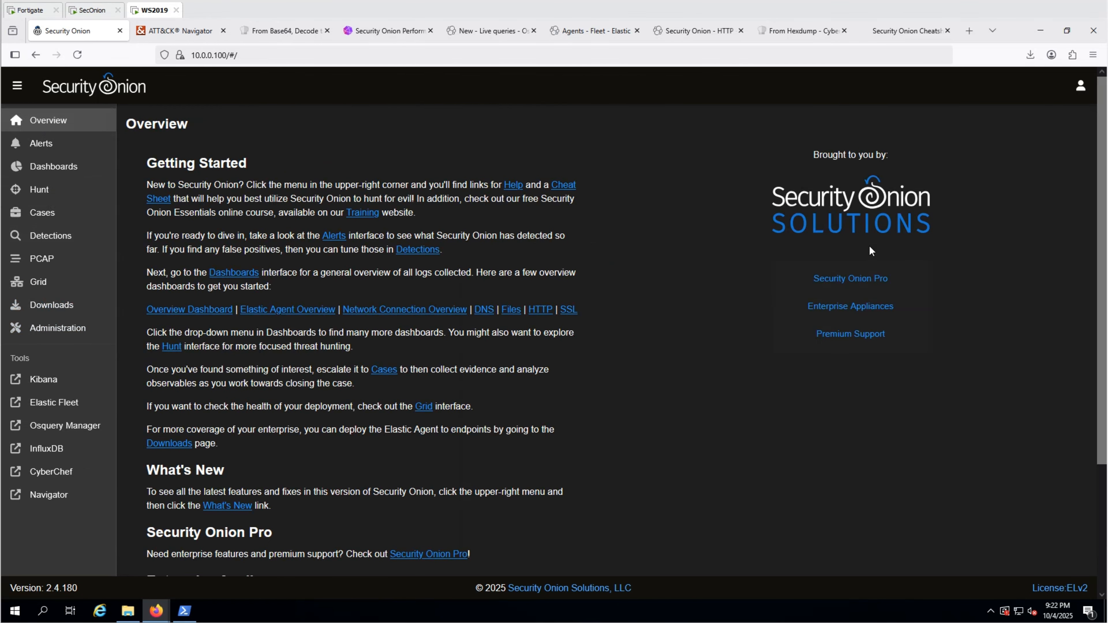
pyautogui.click(1078, 87)
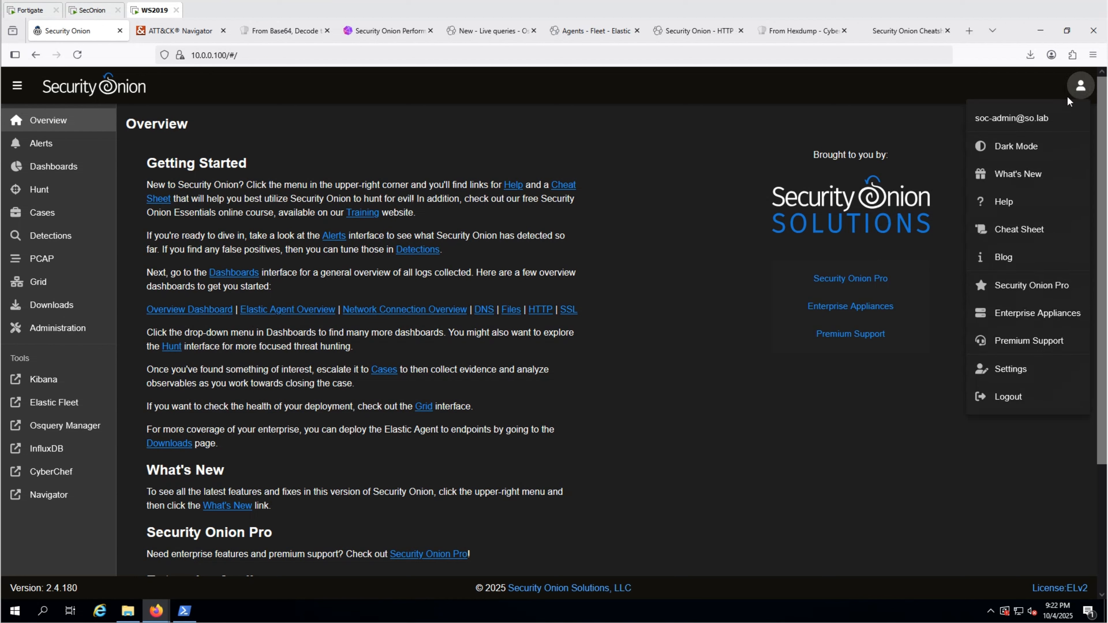
pyautogui.click(1010, 249)
pyautogui.scroll(-8, 339, 349)
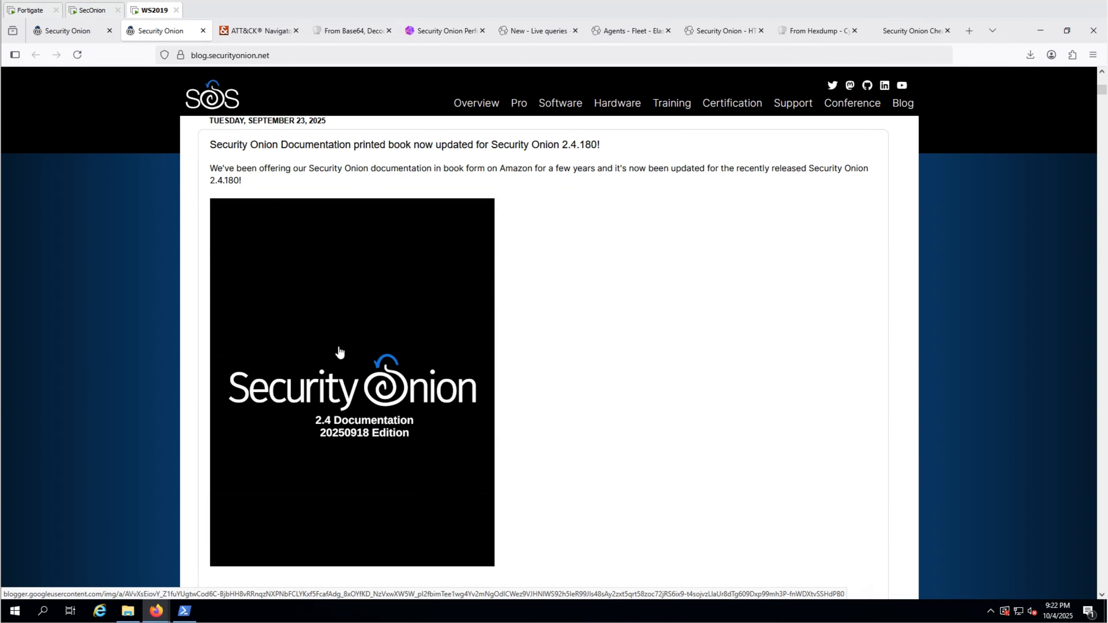
pyautogui.scroll(1, 339, 349)
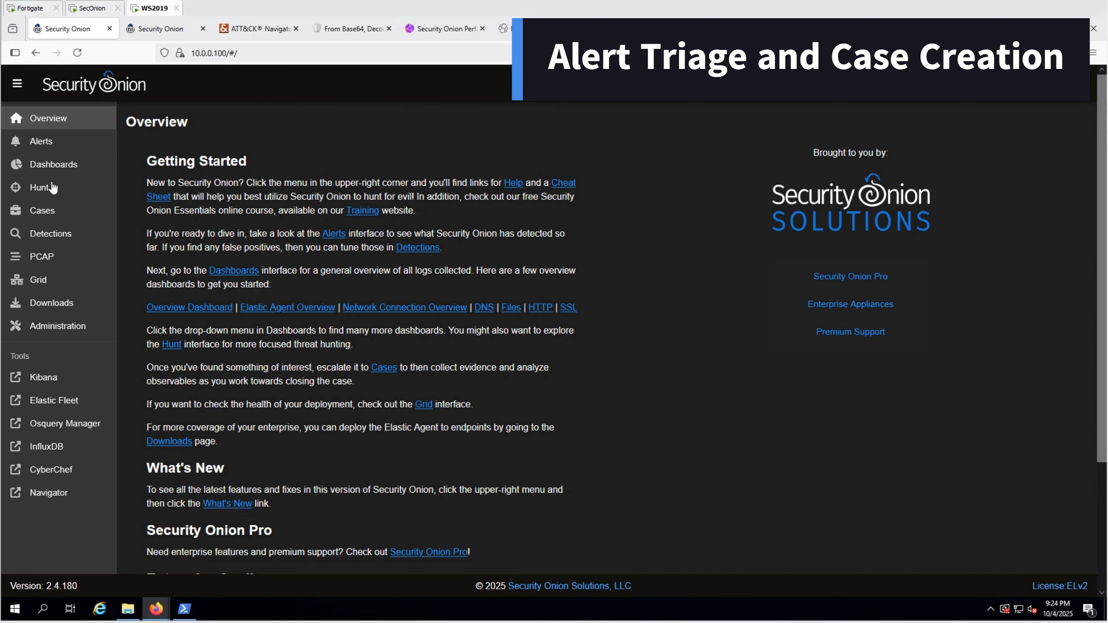
# Open Alerts, try limiting the list to high-severity alerts and go back to the unfiltered list.
pyautogui.click(41, 141)
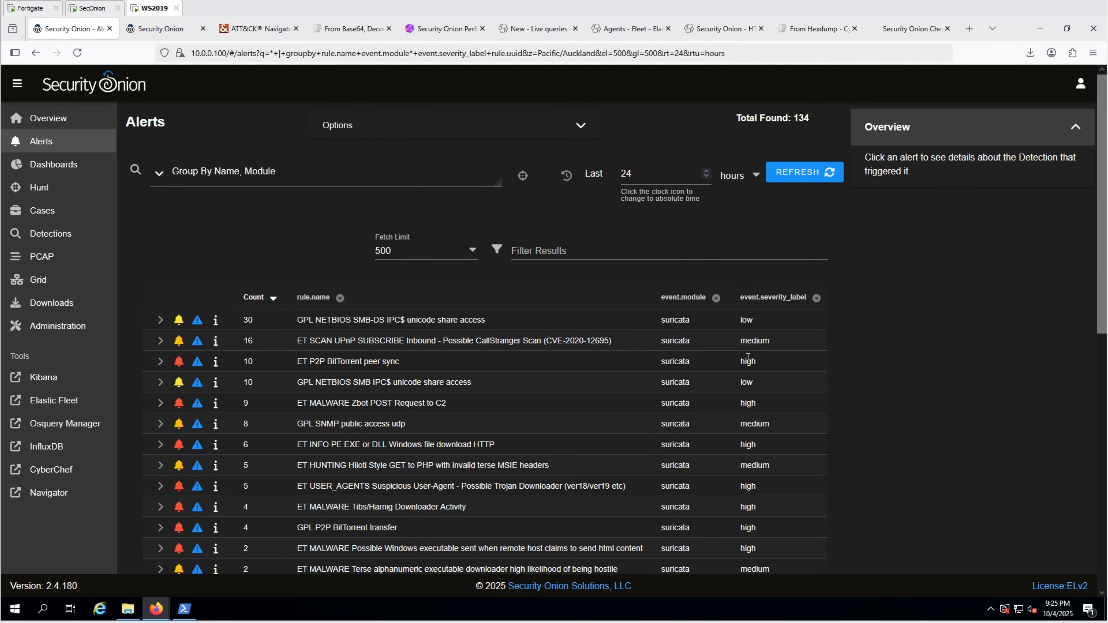
pyautogui.click(748, 360)
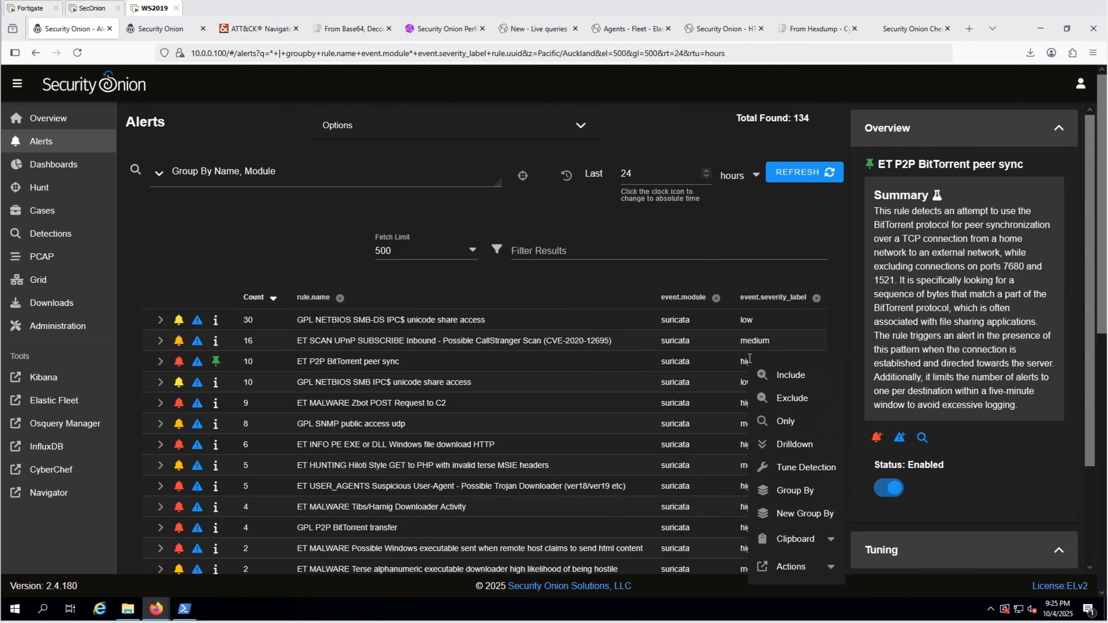
pyautogui.click(781, 373)
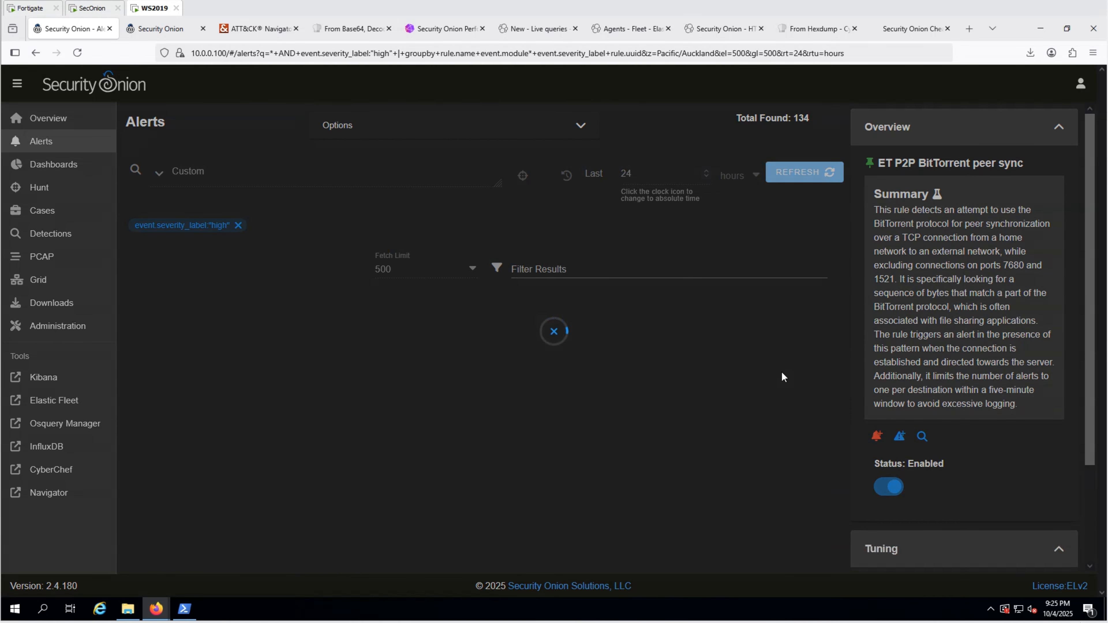
pyautogui.hotkey('alt', 'Left')
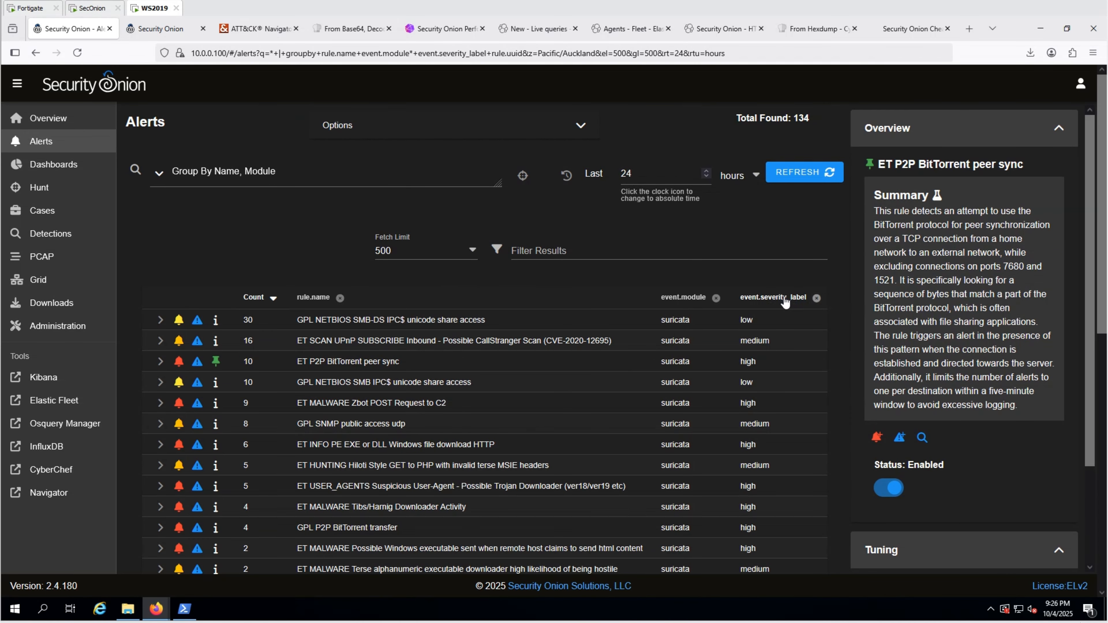
# Sort the alerts by event.severity_label in descending order and review the whole list.
pyautogui.click(785, 300)
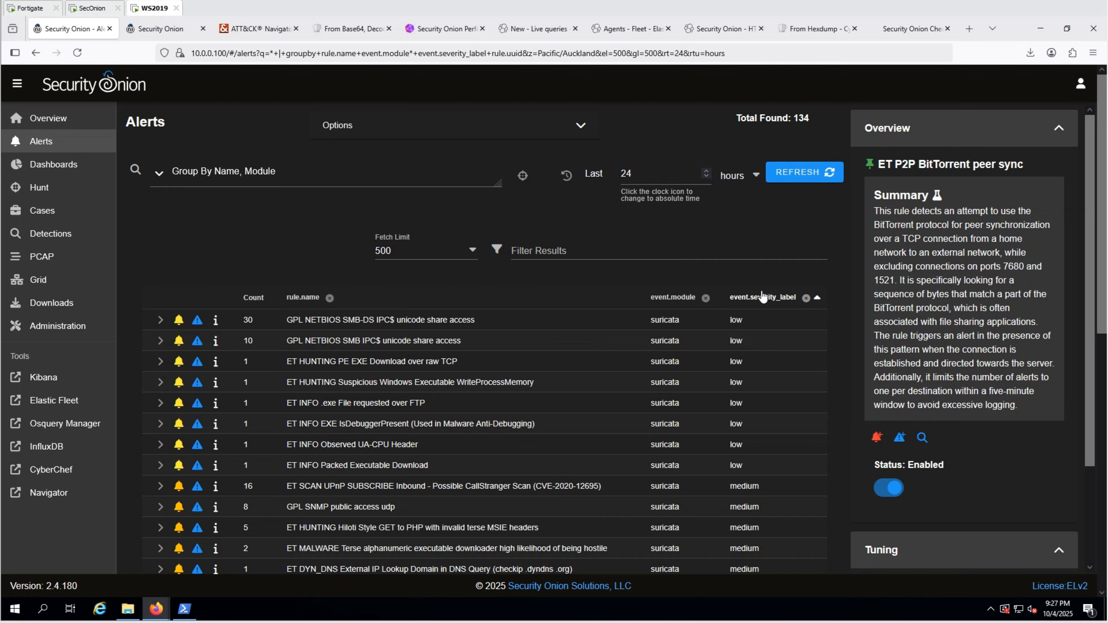
pyautogui.click(776, 301)
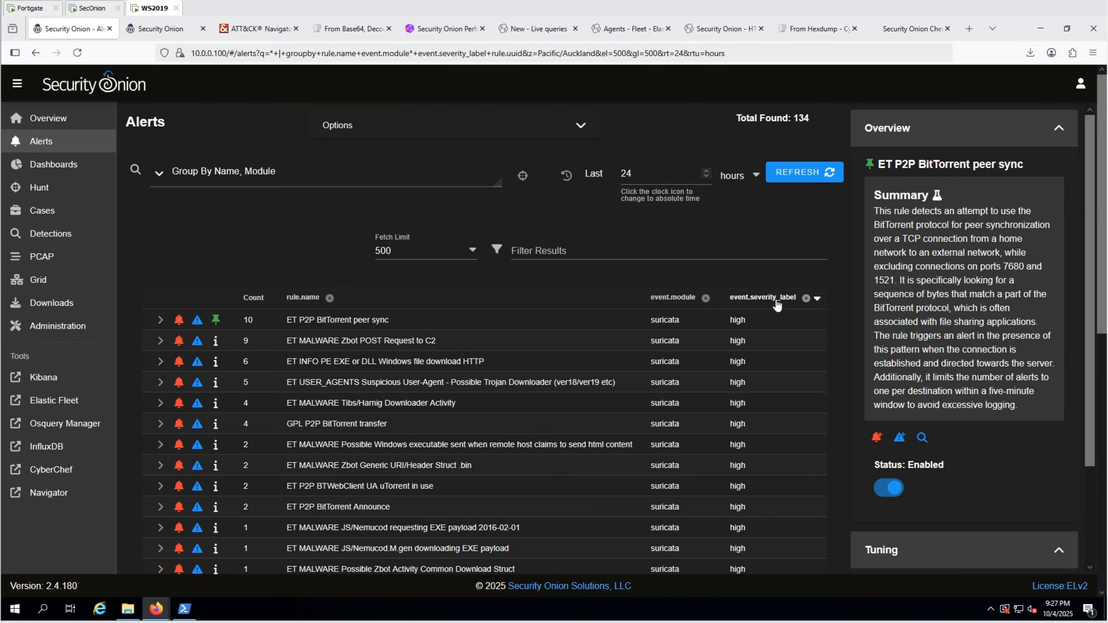
pyautogui.scroll(-5, 703, 458)
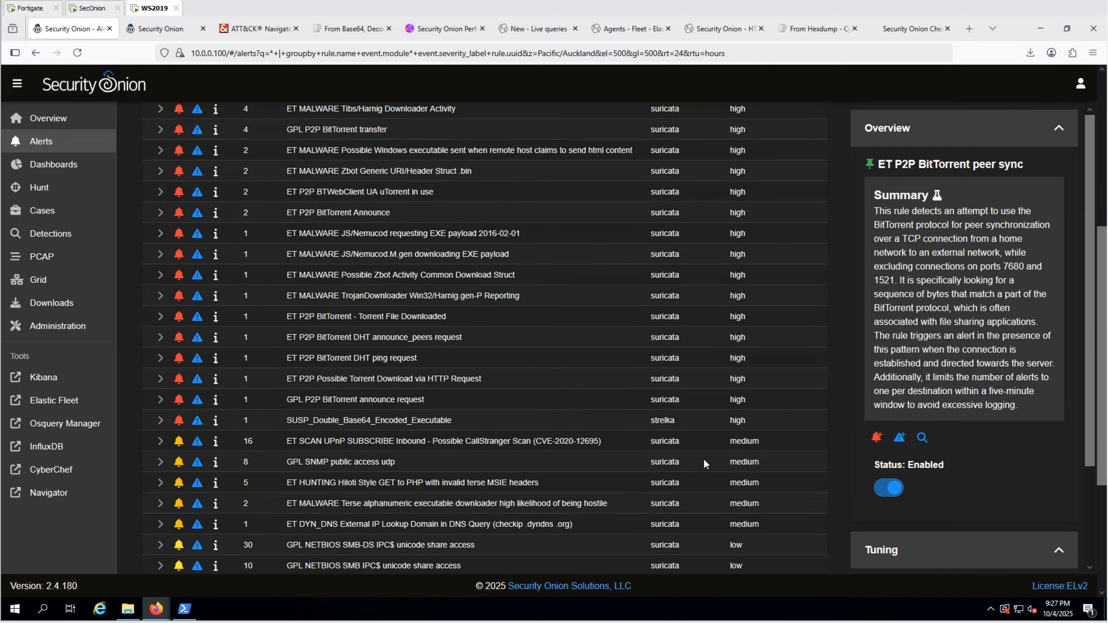
pyautogui.scroll(-5, 703, 458)
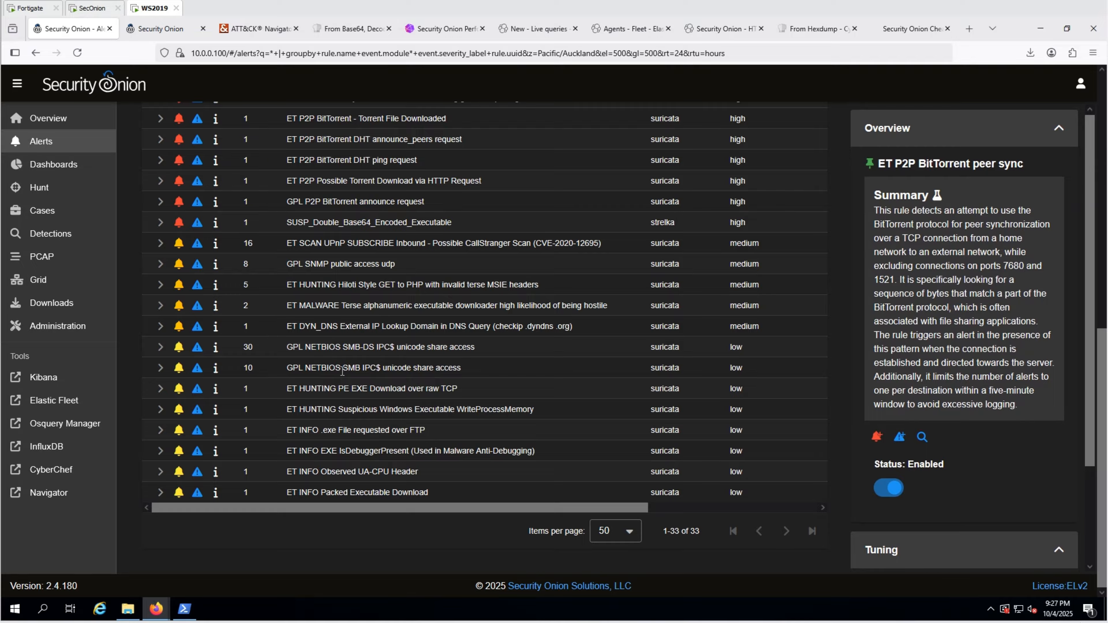
# Drill down into the "GPL NETBIOS SMB IPC$ unicode share access" alerts and acknowledge the third one listed.
pyautogui.click(342, 371)
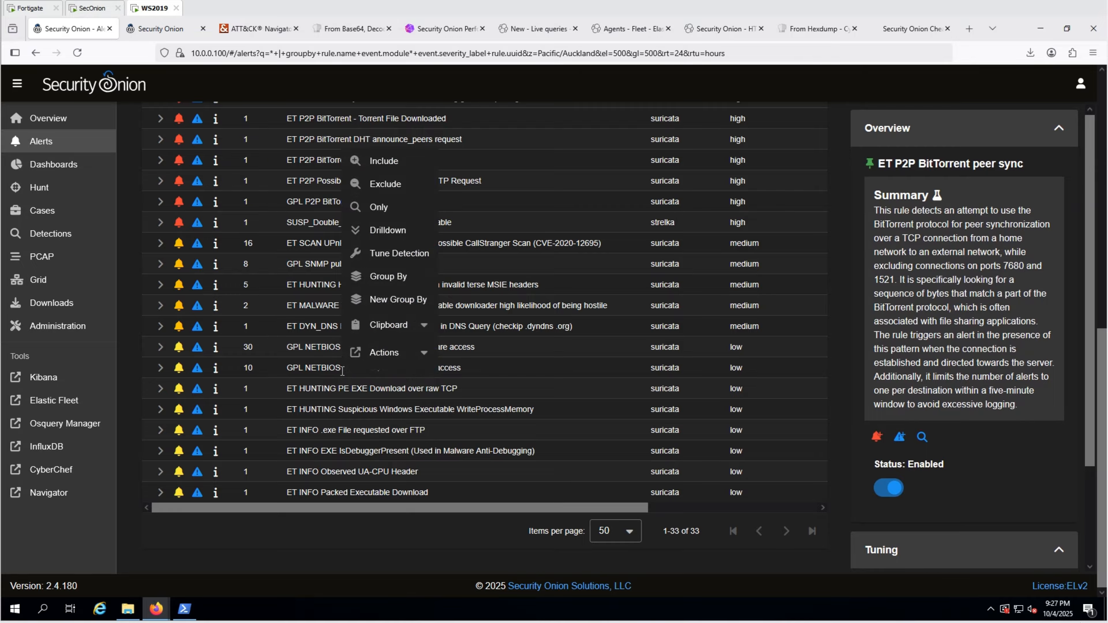
pyautogui.click(393, 232)
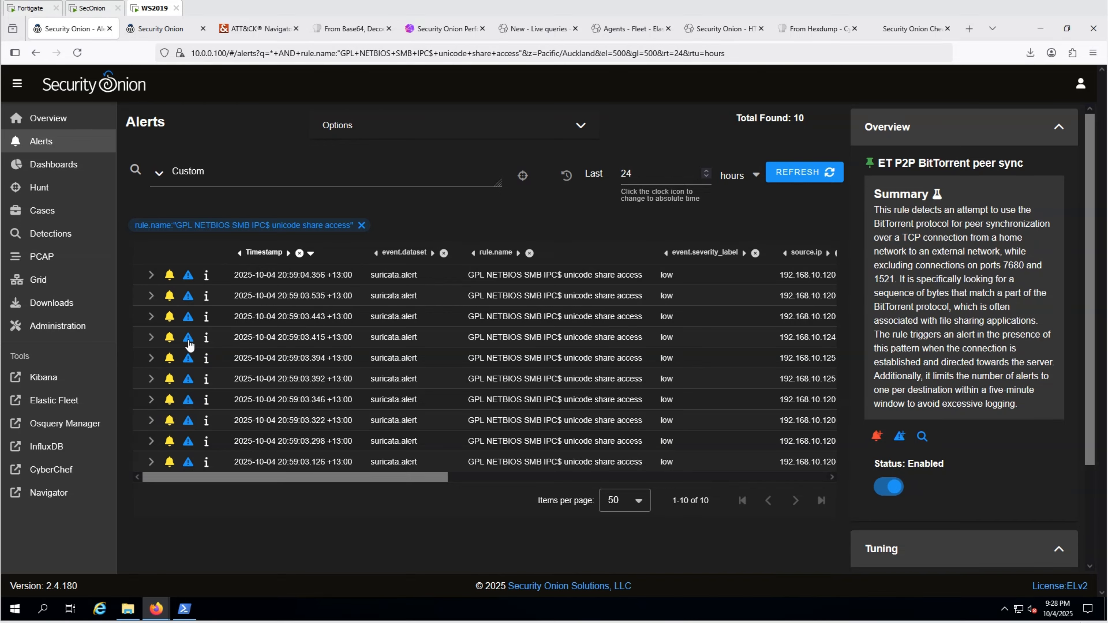
pyautogui.click(170, 317)
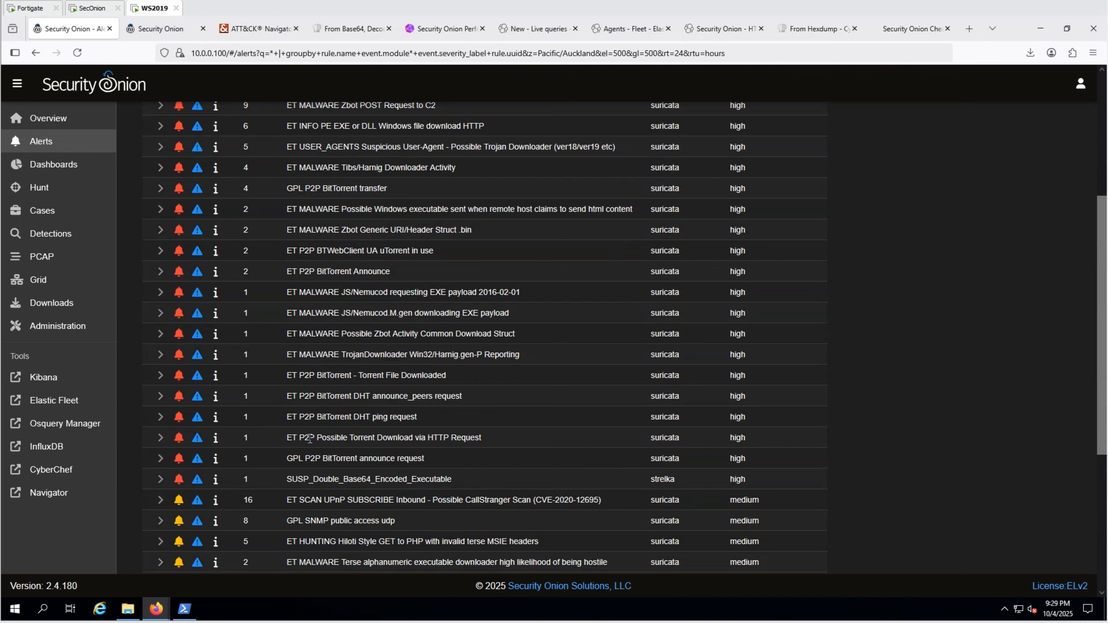
# Open the detection tuning for the grouped "GPL NETBIOS SMB IPC$ unicode share access" alert.
pyautogui.scroll(-4, 310, 439)
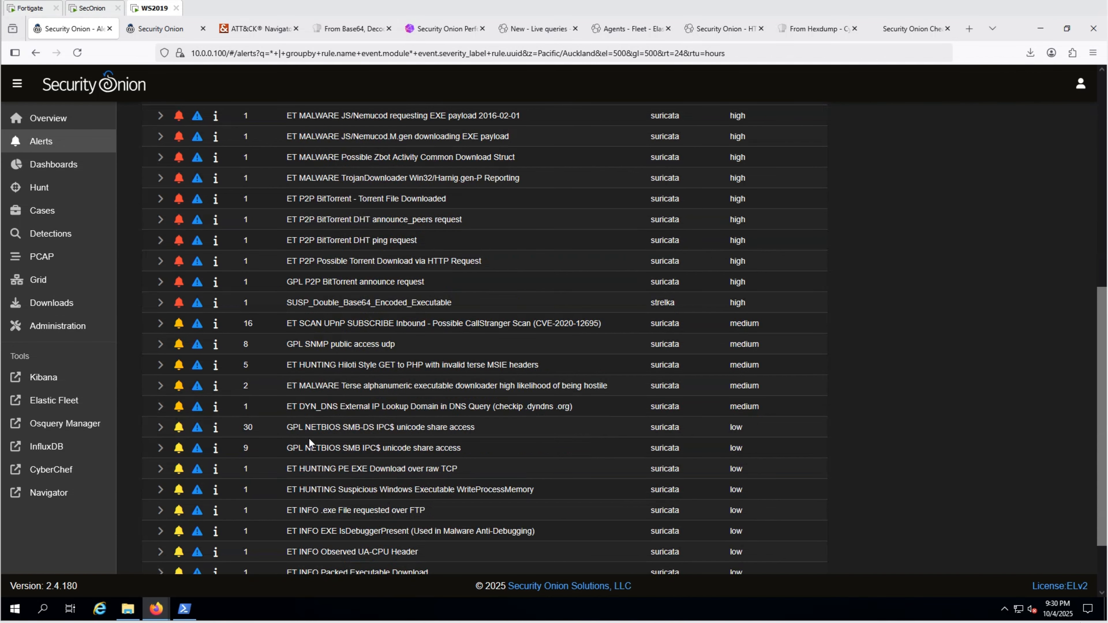
pyautogui.click(310, 445)
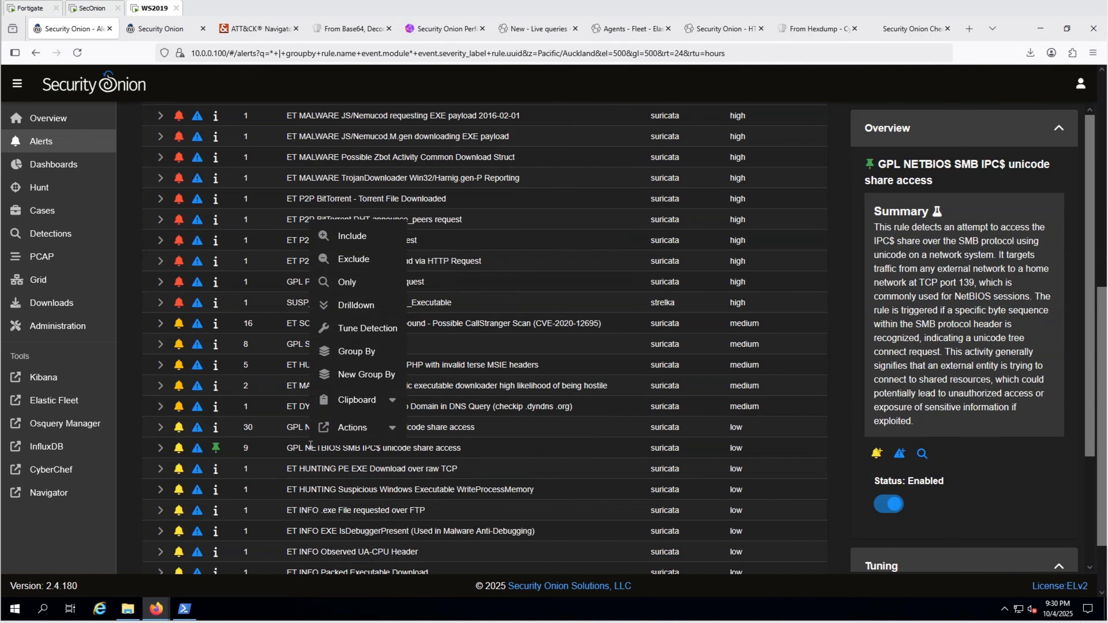
pyautogui.click(354, 323)
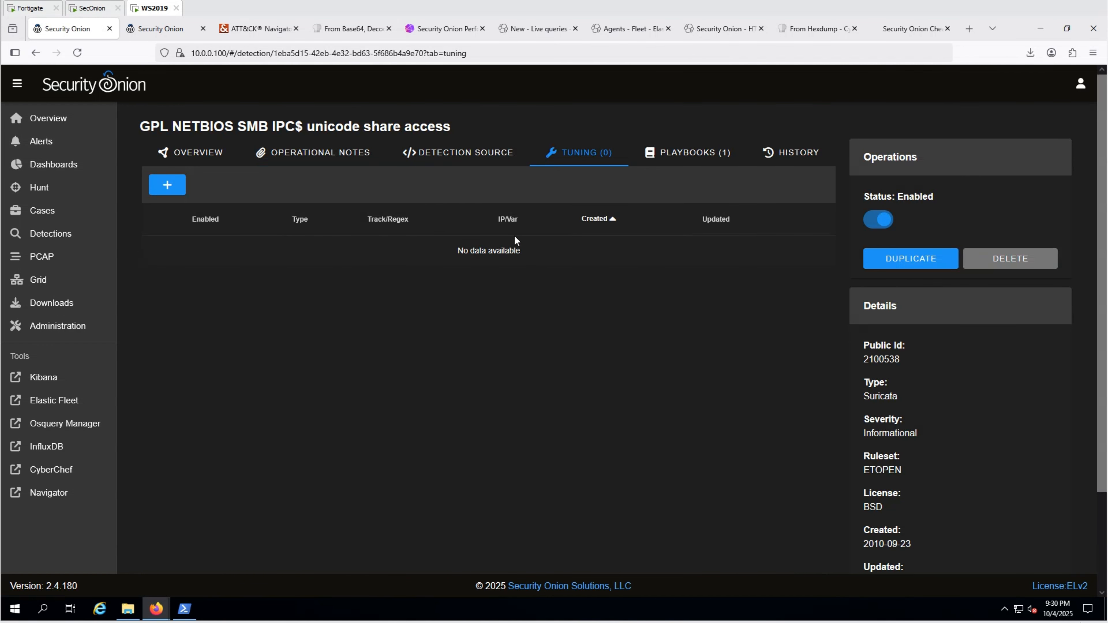
# Add a Suppress tuning tracked by_src for 192.168.10.124/24 with the note "known good traffic", and view the rule's detection source.
pyautogui.click(161, 186)
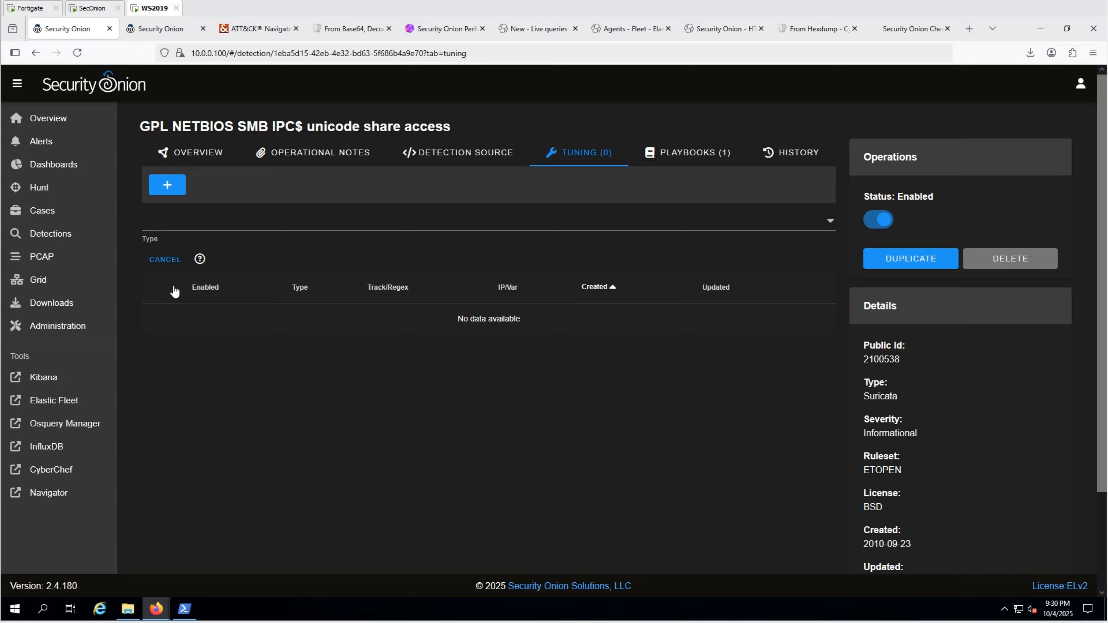
pyautogui.click(170, 230)
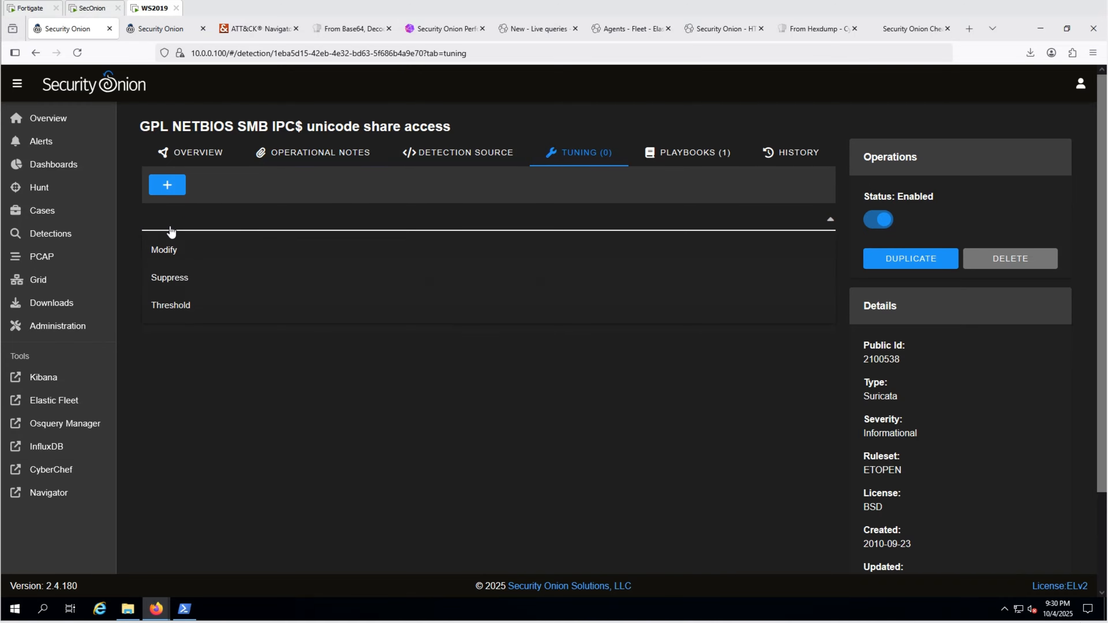
pyautogui.click(175, 277)
pyautogui.click(198, 267)
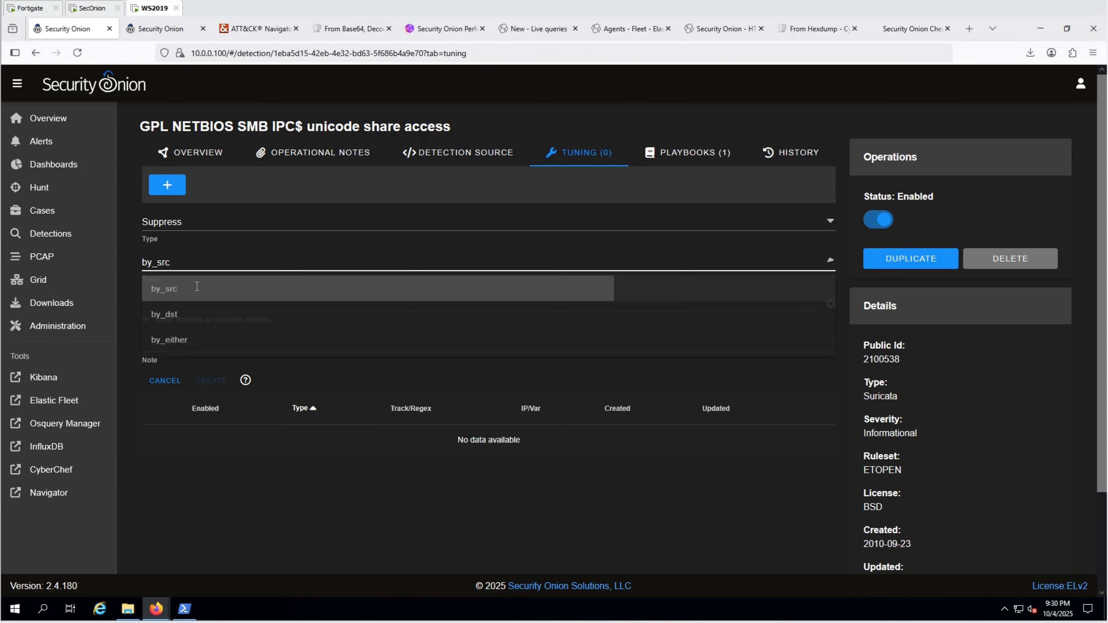
pyautogui.click(196, 288)
pyautogui.click(207, 305)
pyautogui.write('192.168.10.124/24')
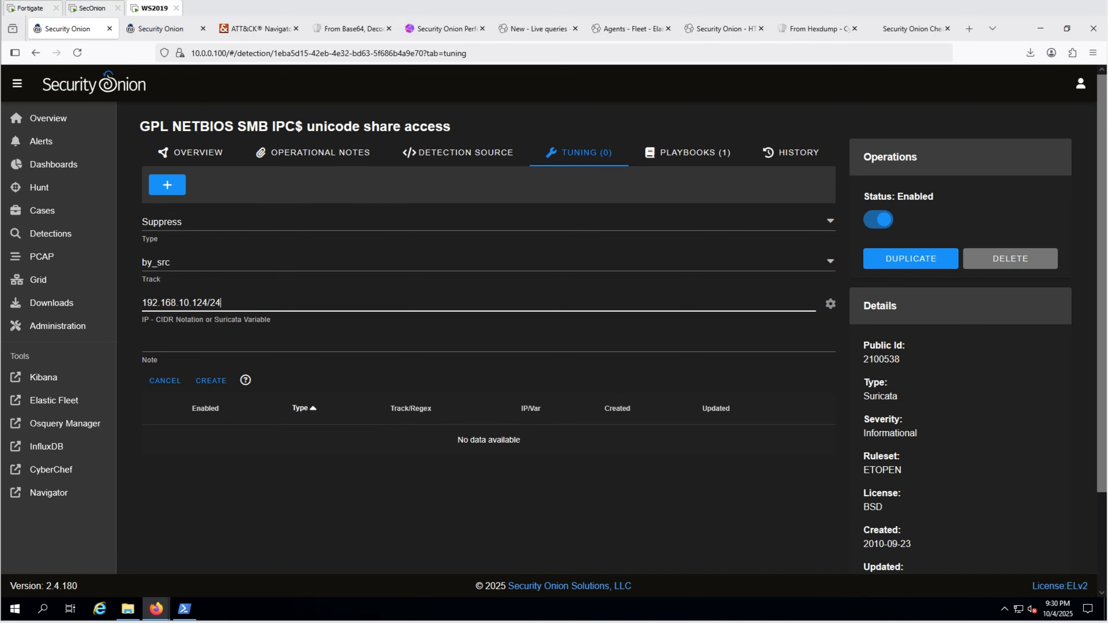
pyautogui.click(326, 345)
pyautogui.write('known good traffic')
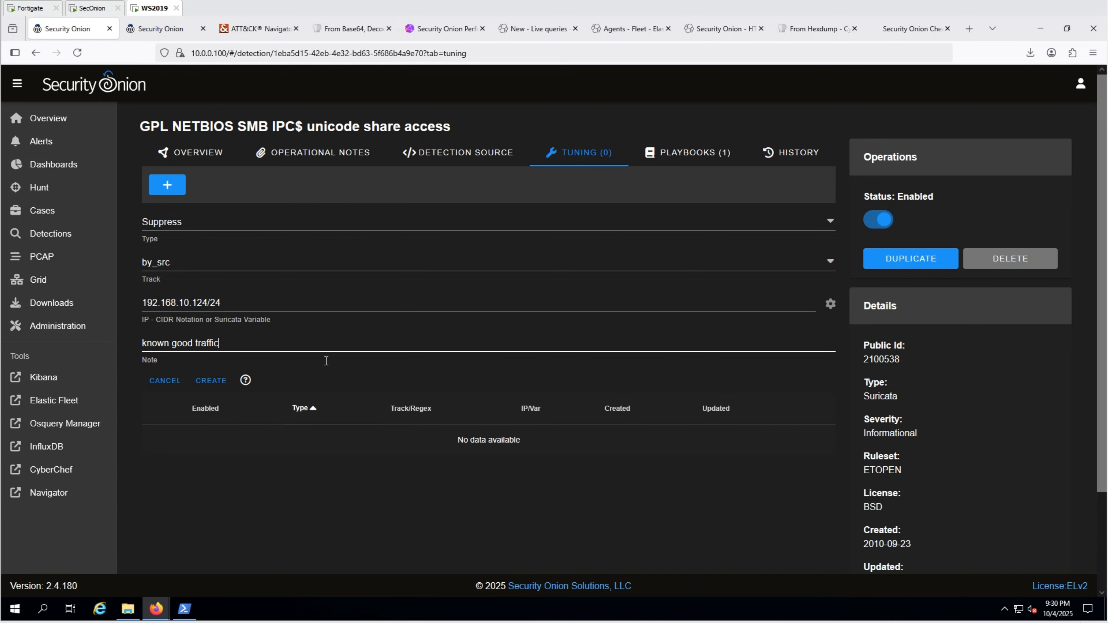
pyautogui.click(210, 381)
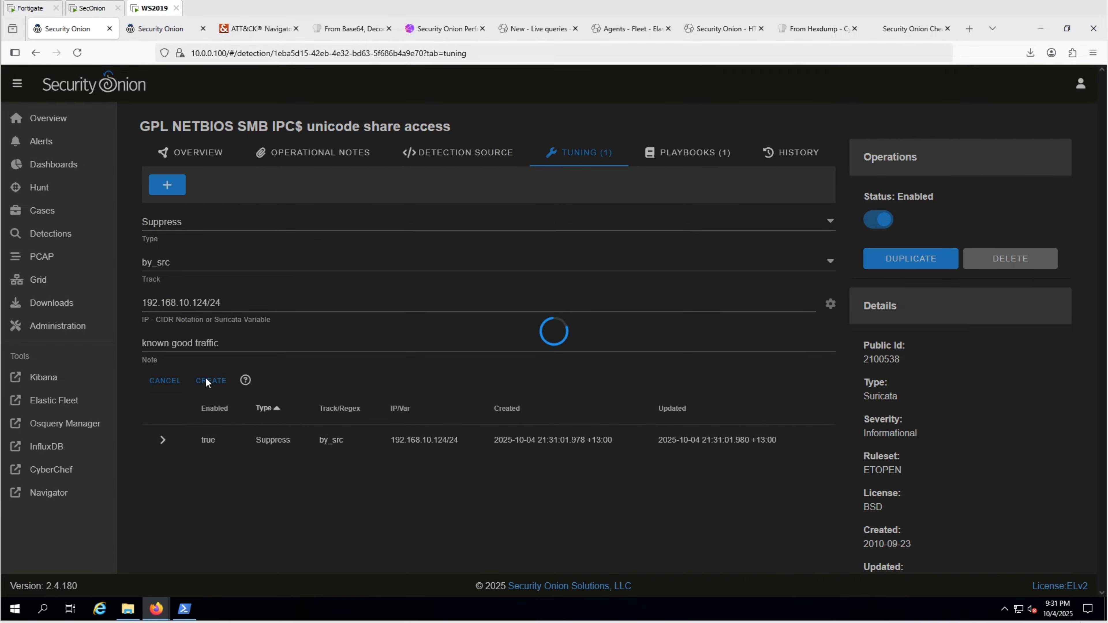
pyautogui.click(418, 154)
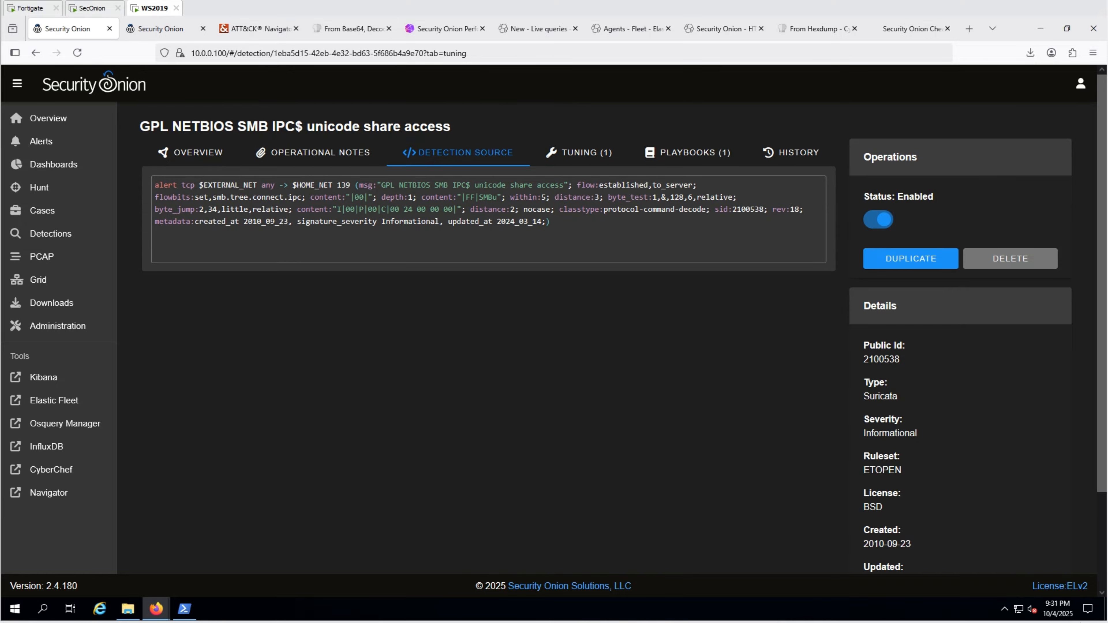
# Return to Alerts, show only the acknowledged alerts, and switch back to the unacknowledged list.
pyautogui.click(39, 143)
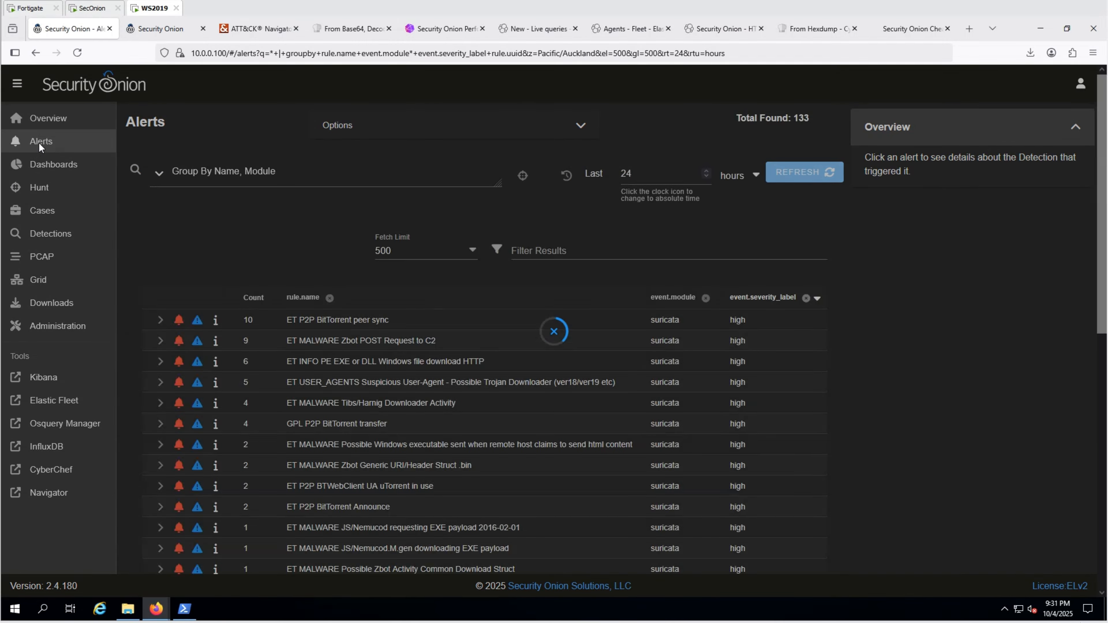
pyautogui.click(415, 133)
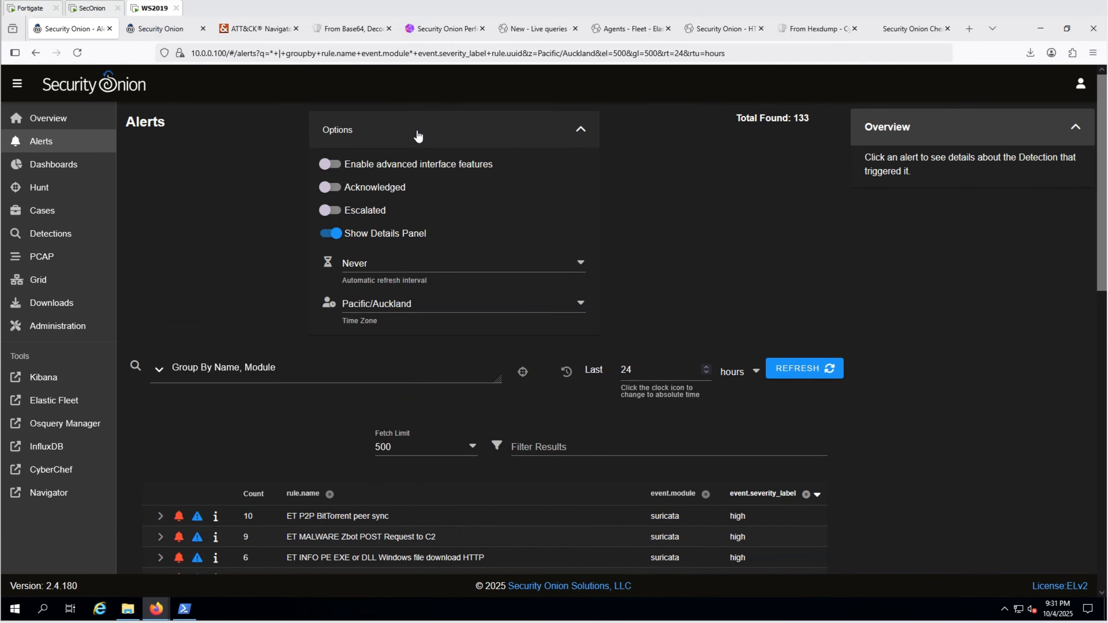
pyautogui.click(330, 188)
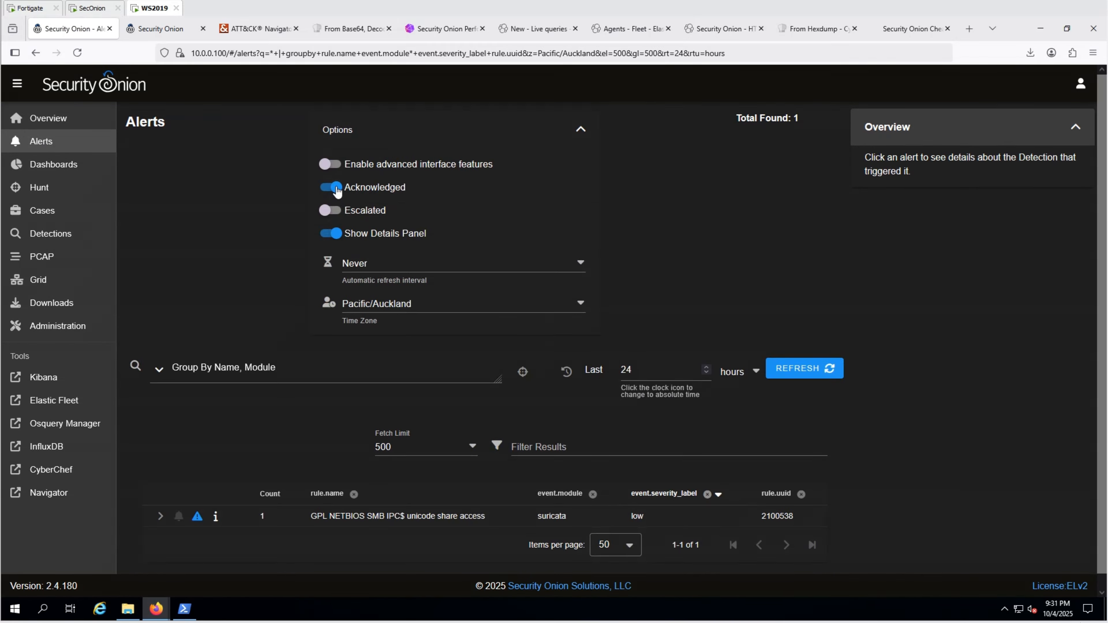
pyautogui.click(580, 129)
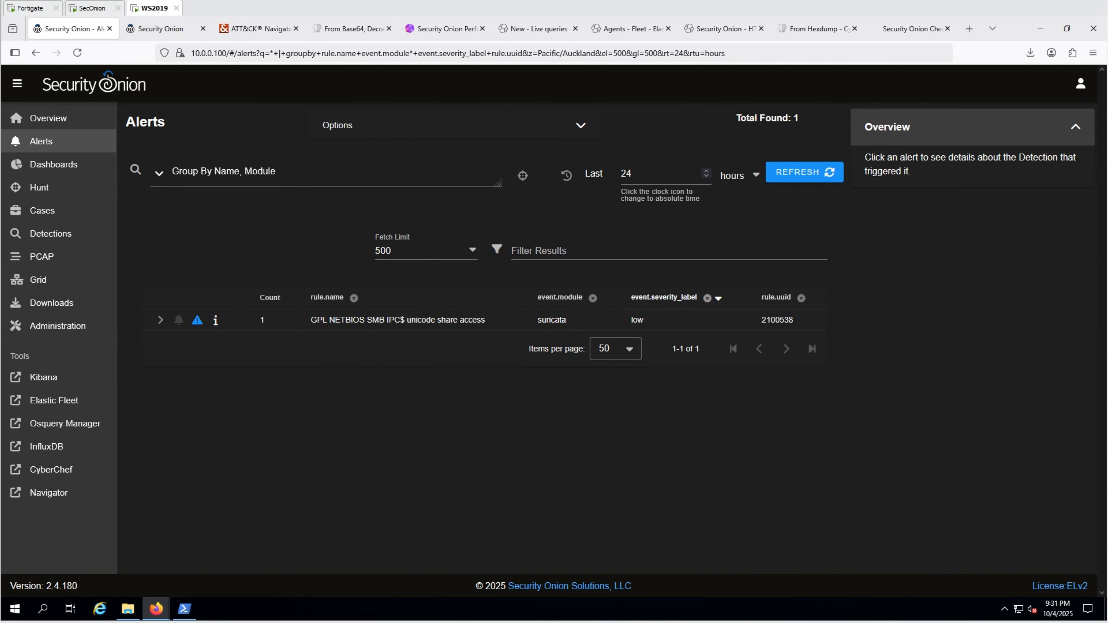
pyautogui.click(334, 184)
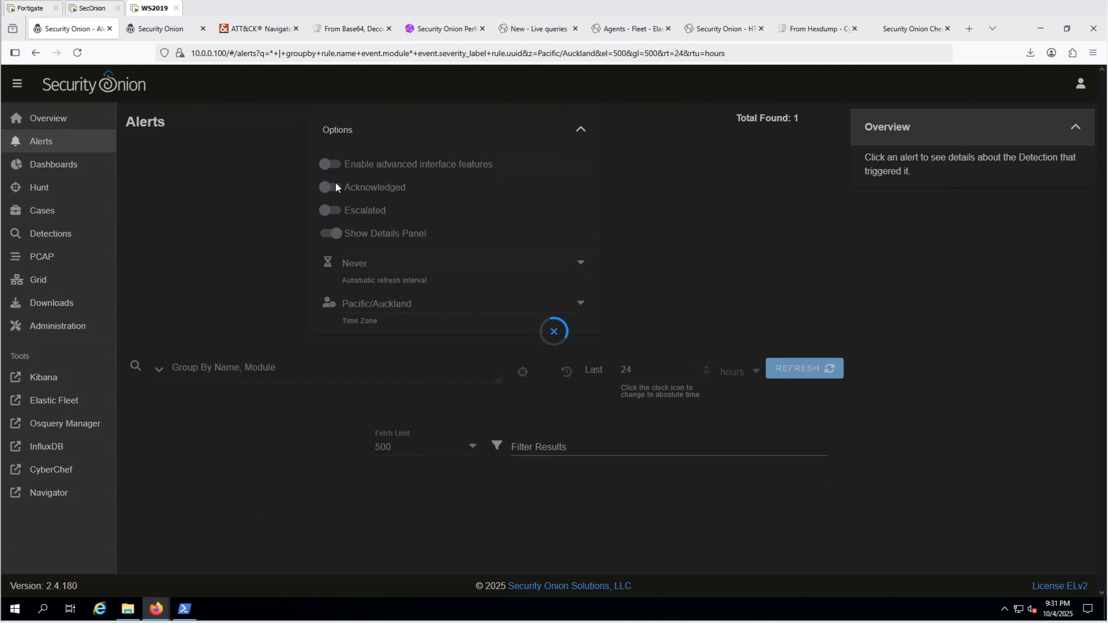
pyautogui.click(581, 132)
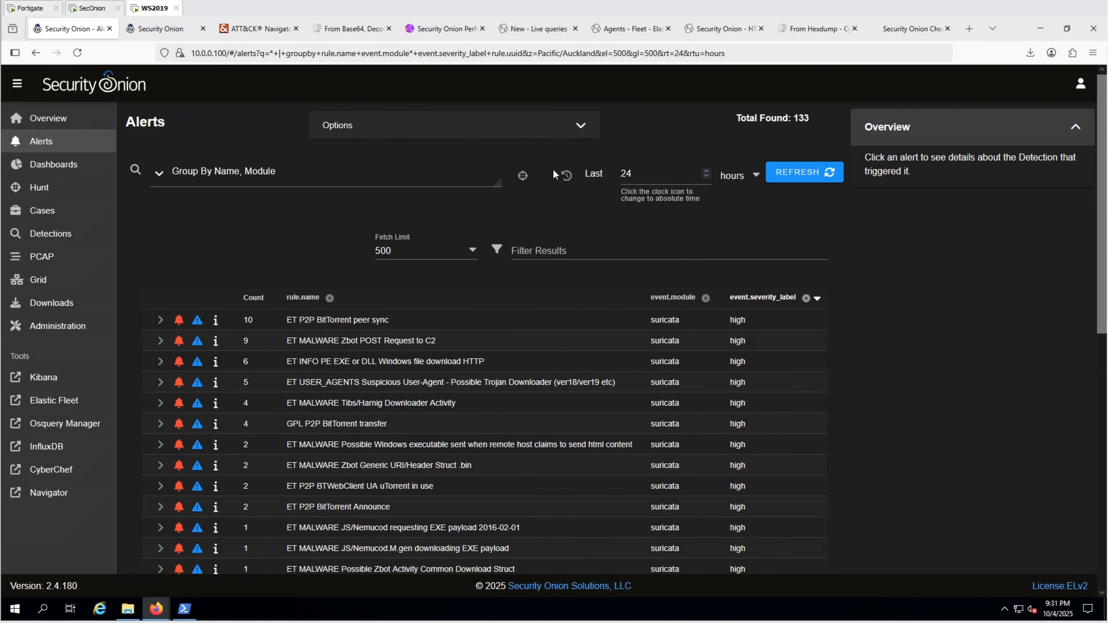
# Drill down into the high-severity "ET MALWARE Zbot POST Request to C2" alerts and look through their source columns.
pyautogui.scroll(-5, 366, 300)
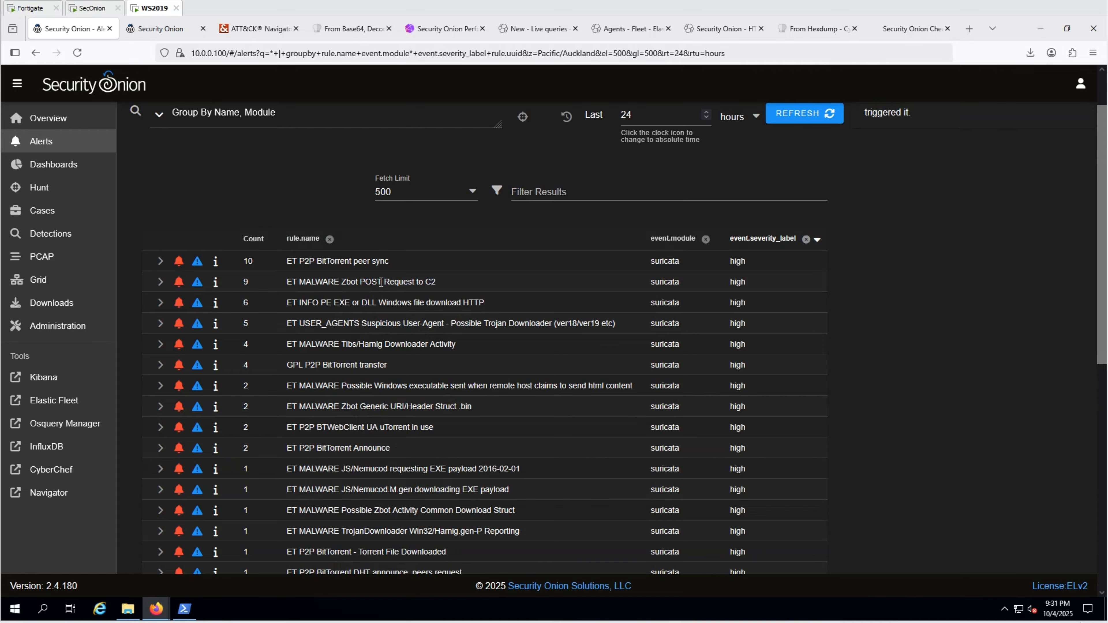
pyautogui.click(381, 282)
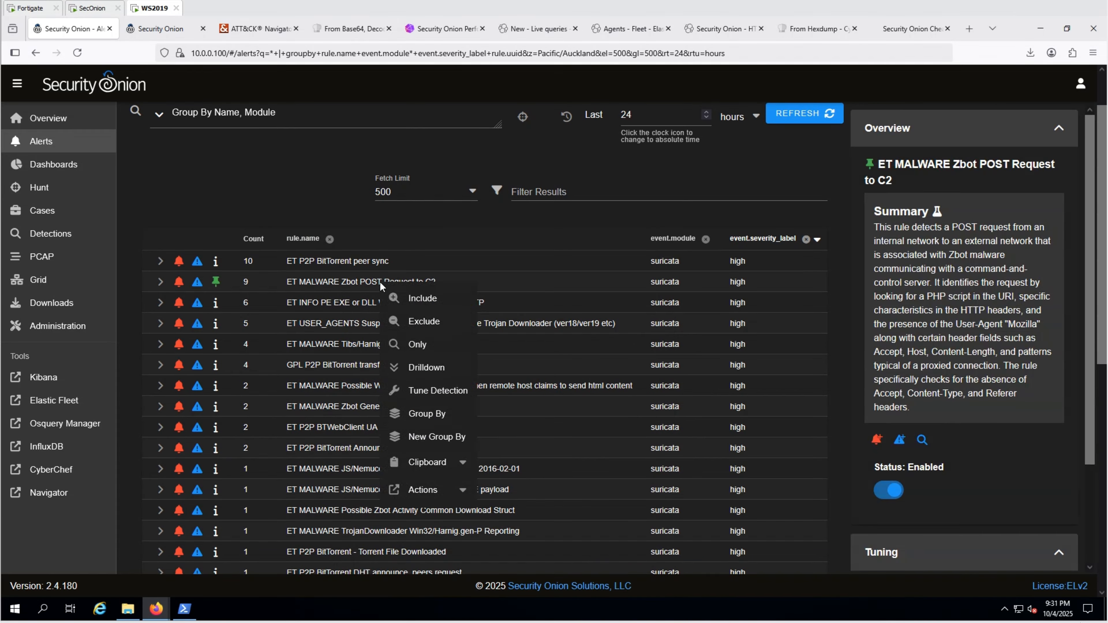
pyautogui.click(429, 368)
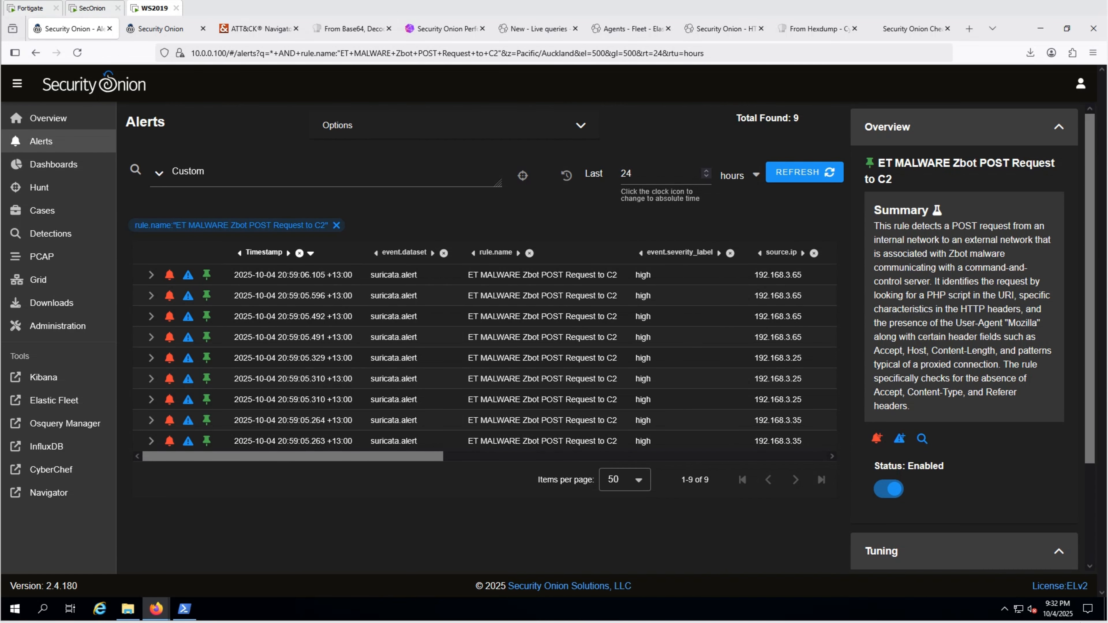
pyautogui.hscroll(3, 464, 455)
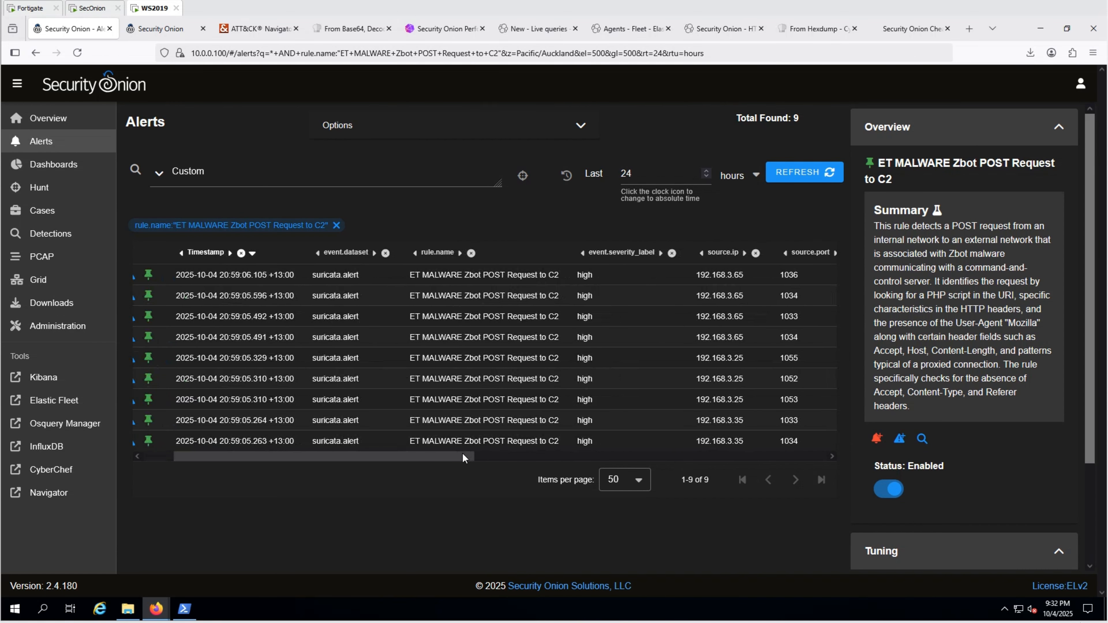
pyautogui.moveTo(466, 452); pyautogui.dragTo(392, 454)
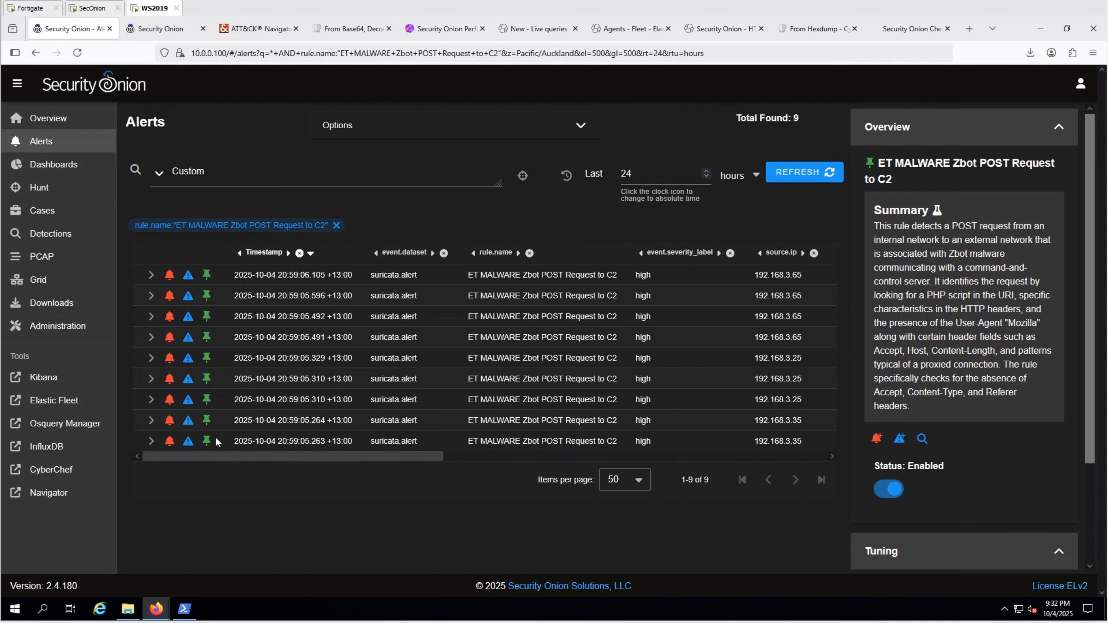
# Expand the first Zbot alert and examine its destination, rule, source and decoded network data fields.
pyautogui.click(151, 276)
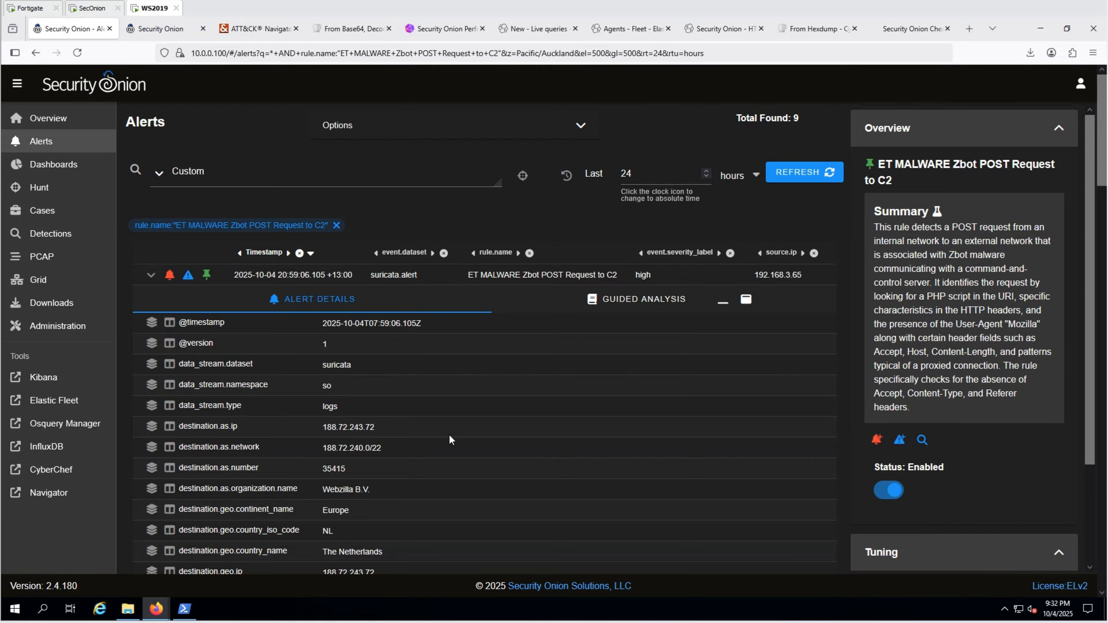
pyautogui.scroll(-5, 449, 435)
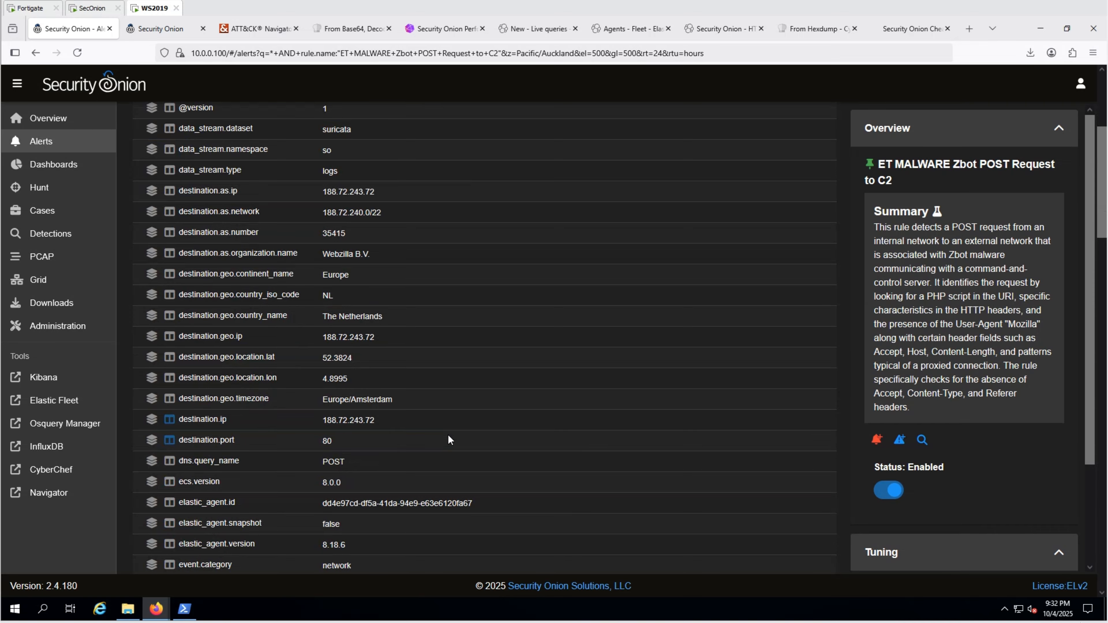
pyautogui.scroll(-6, 448, 436)
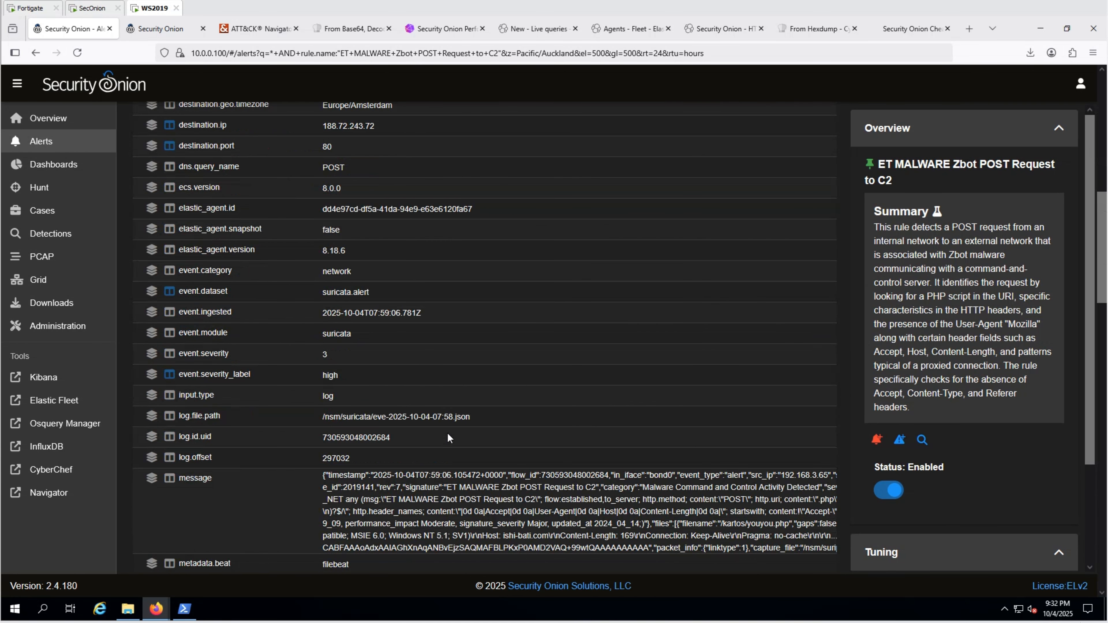
pyautogui.scroll(-10, 447, 434)
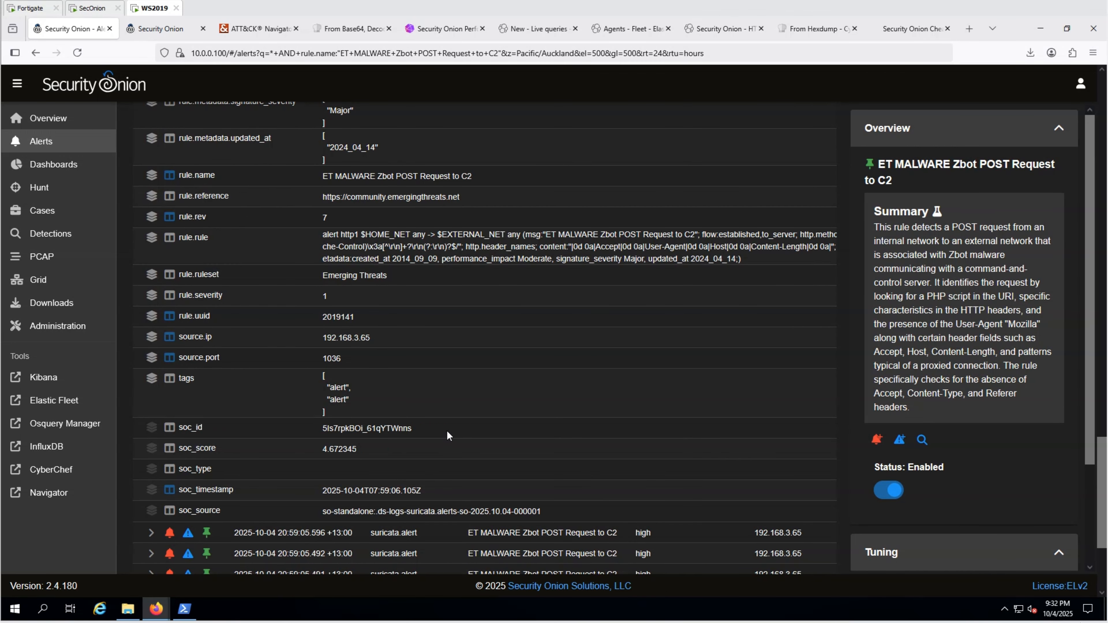
pyautogui.scroll(4, 448, 435)
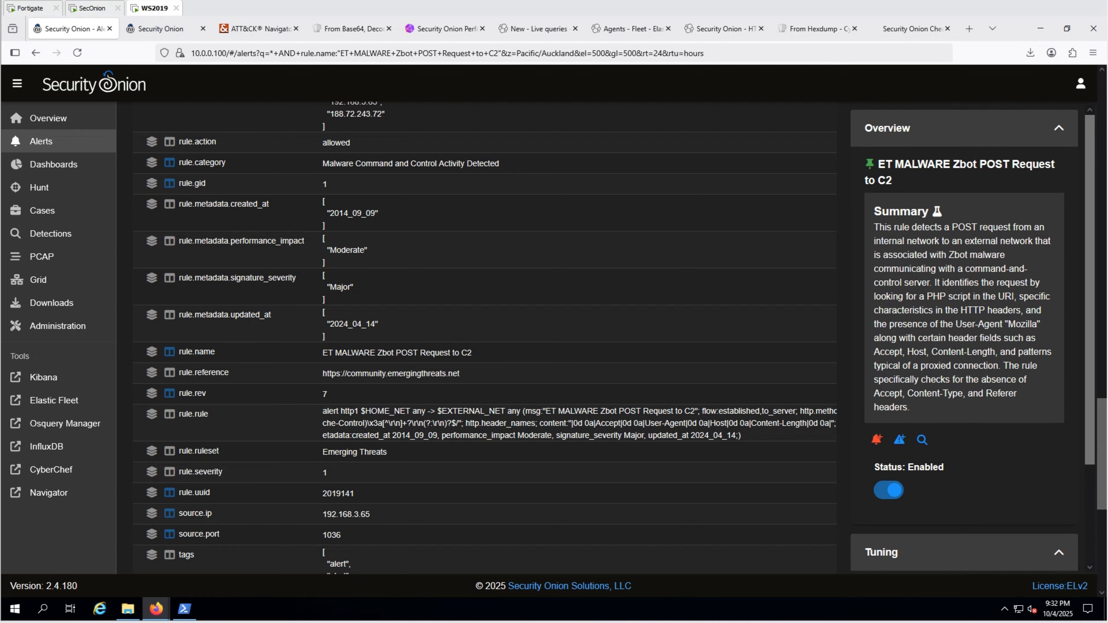
pyautogui.scroll(5, 195, 455)
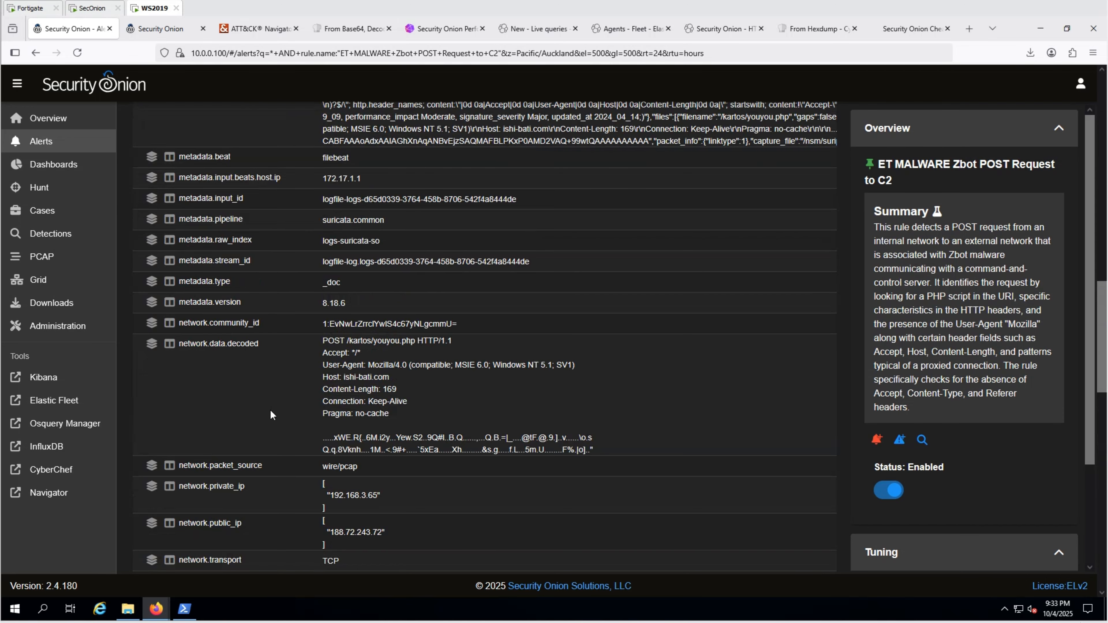
pyautogui.click(553, 362)
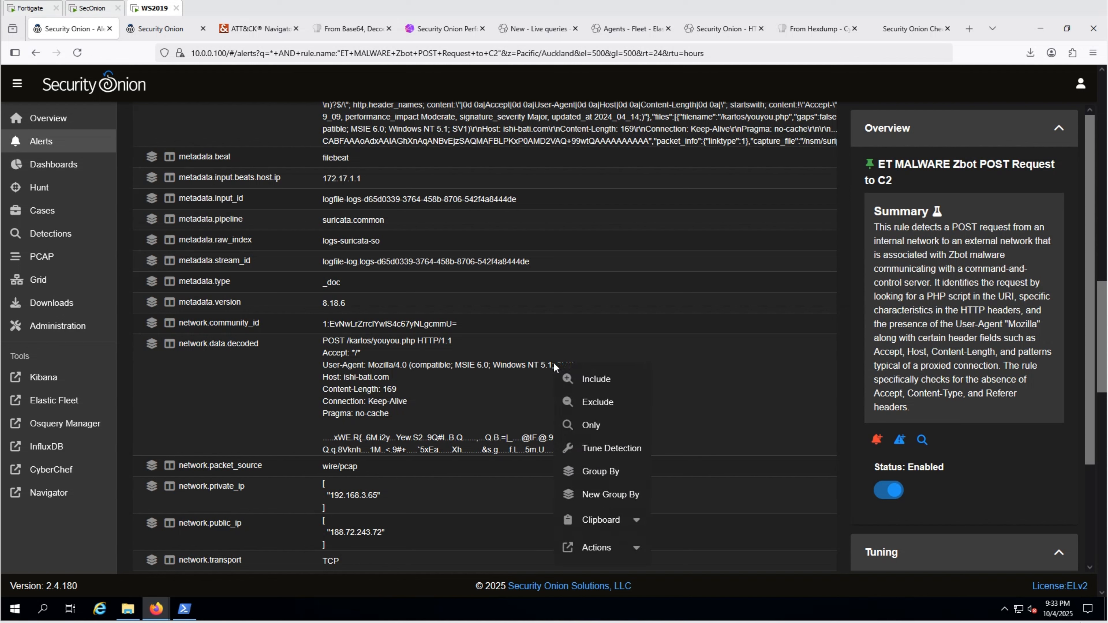
pyautogui.click(497, 381)
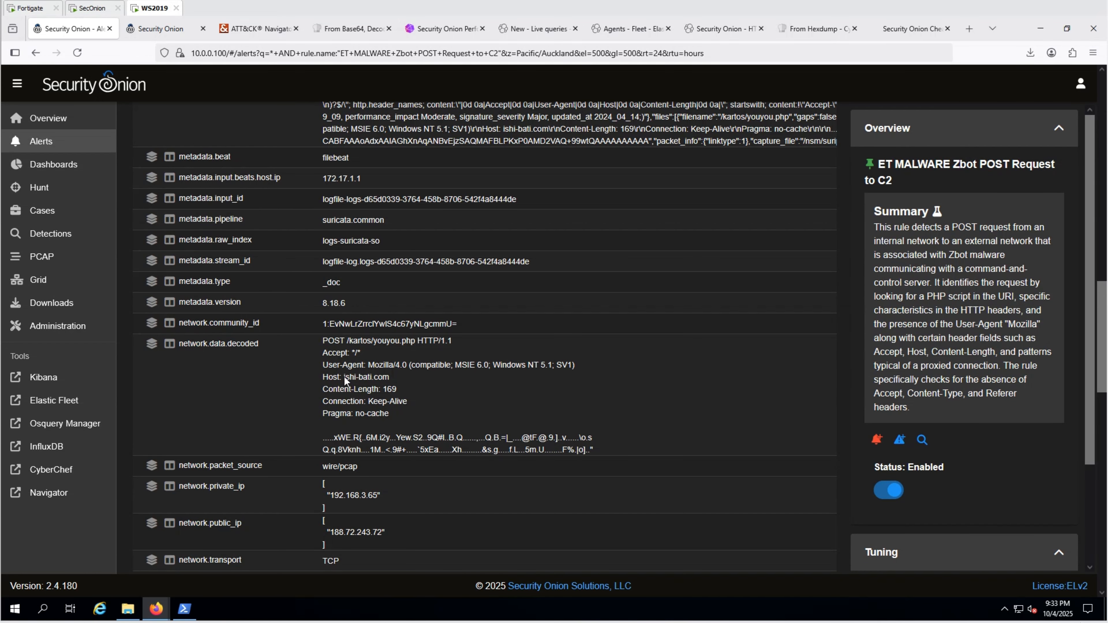
# Pivot from the third Zbot alert's details to its PCAP and examine the HTTP requests, responses and downloaded payload.
pyautogui.click(392, 438)
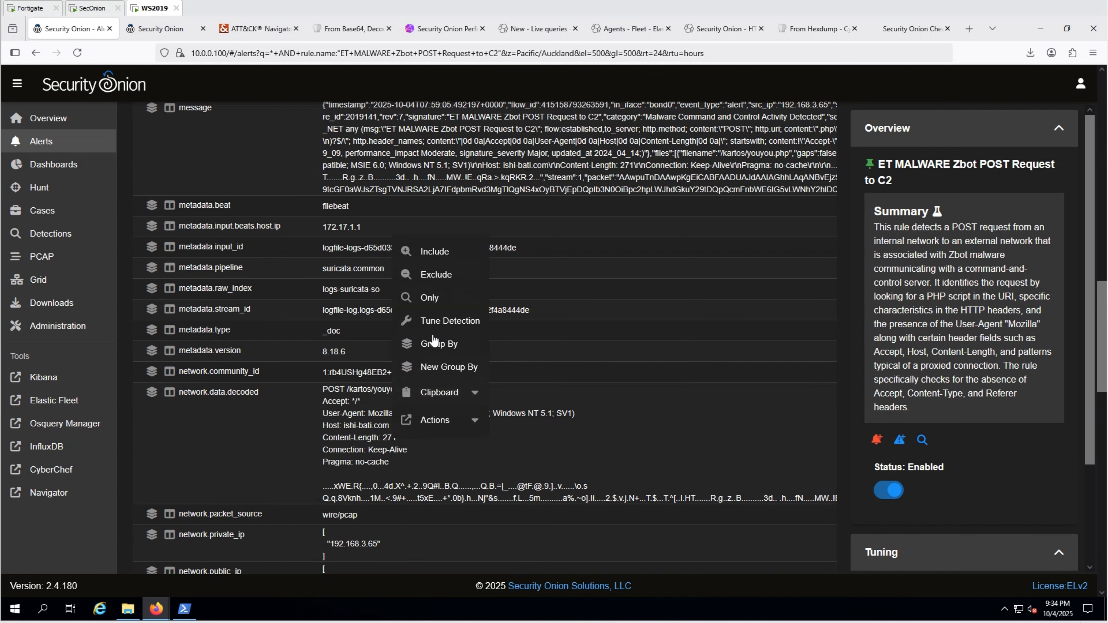
pyautogui.click(445, 421)
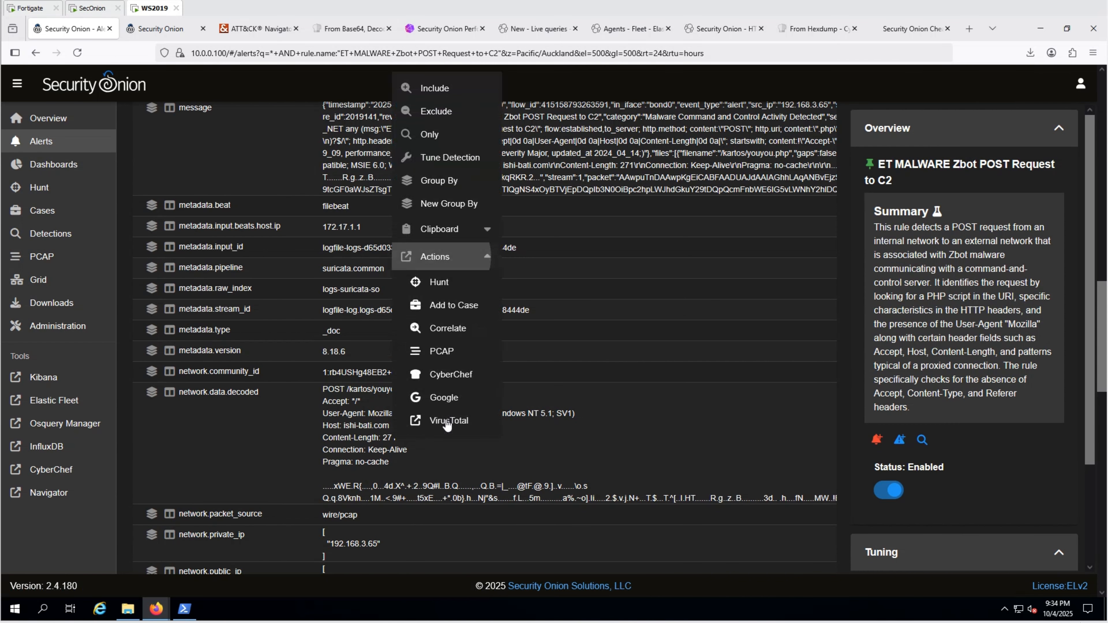
pyautogui.click(440, 354)
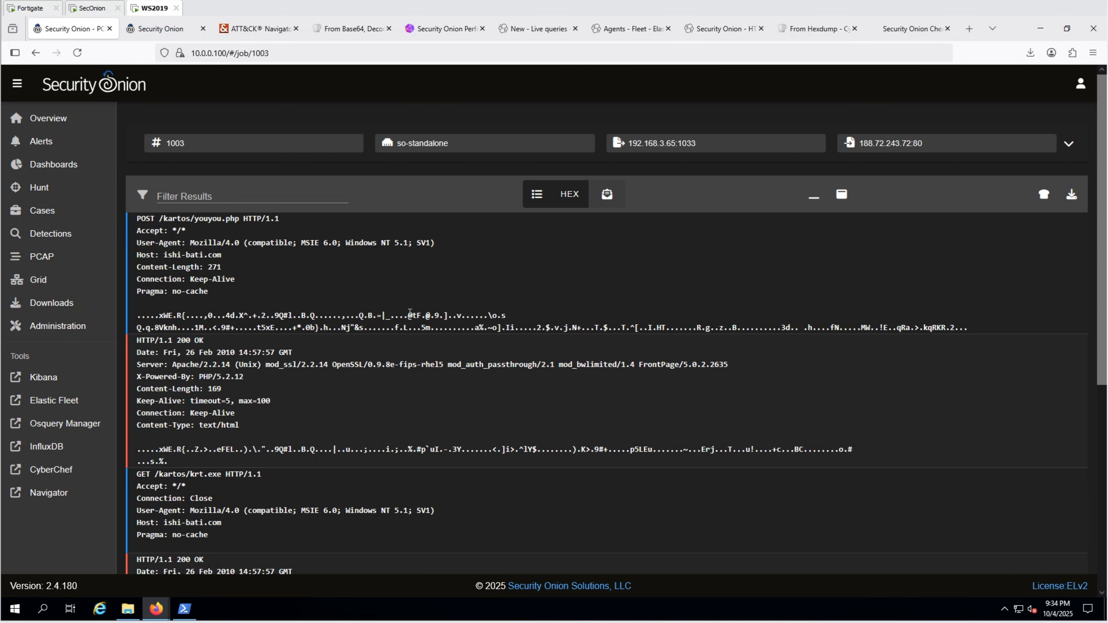
pyautogui.scroll(-1, 409, 313)
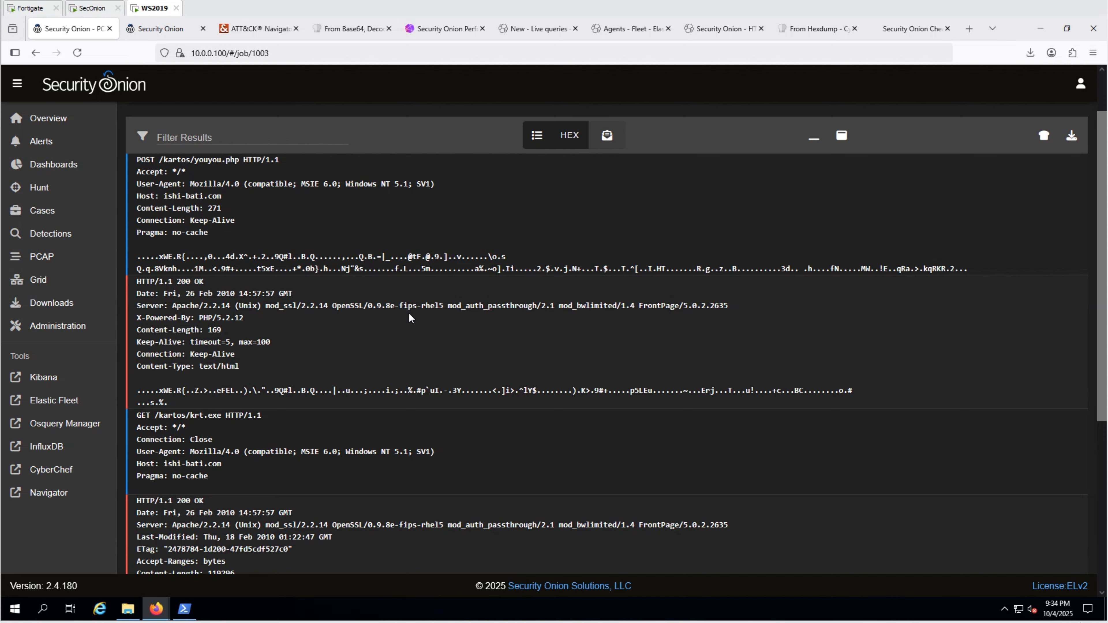
pyautogui.scroll(-1, 409, 318)
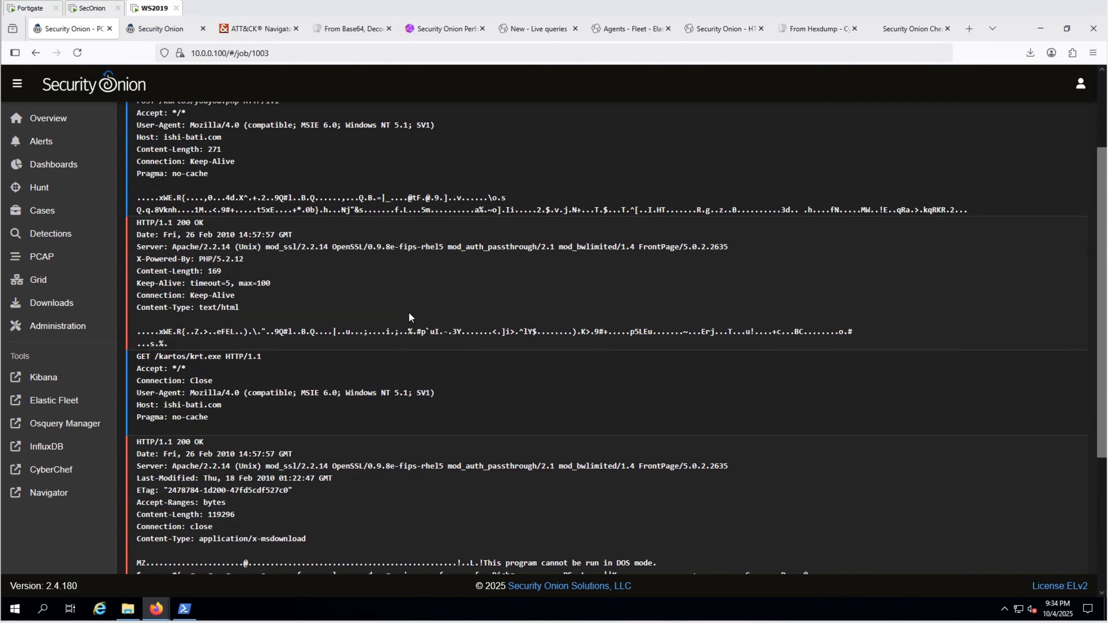
pyautogui.scroll(-2, 409, 314)
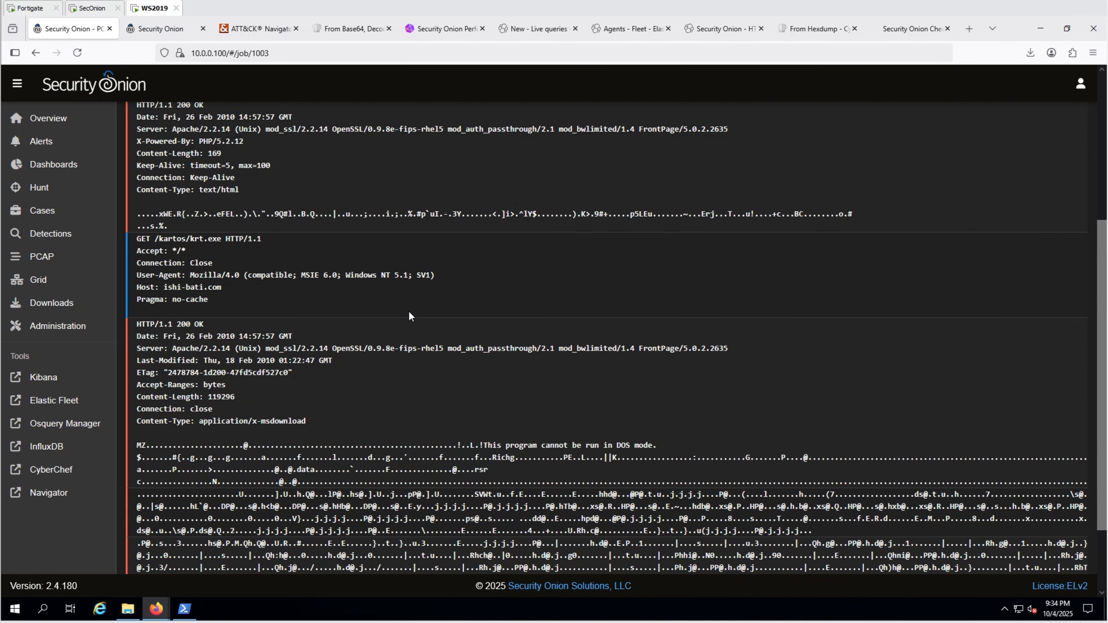
pyautogui.scroll(-2, 409, 316)
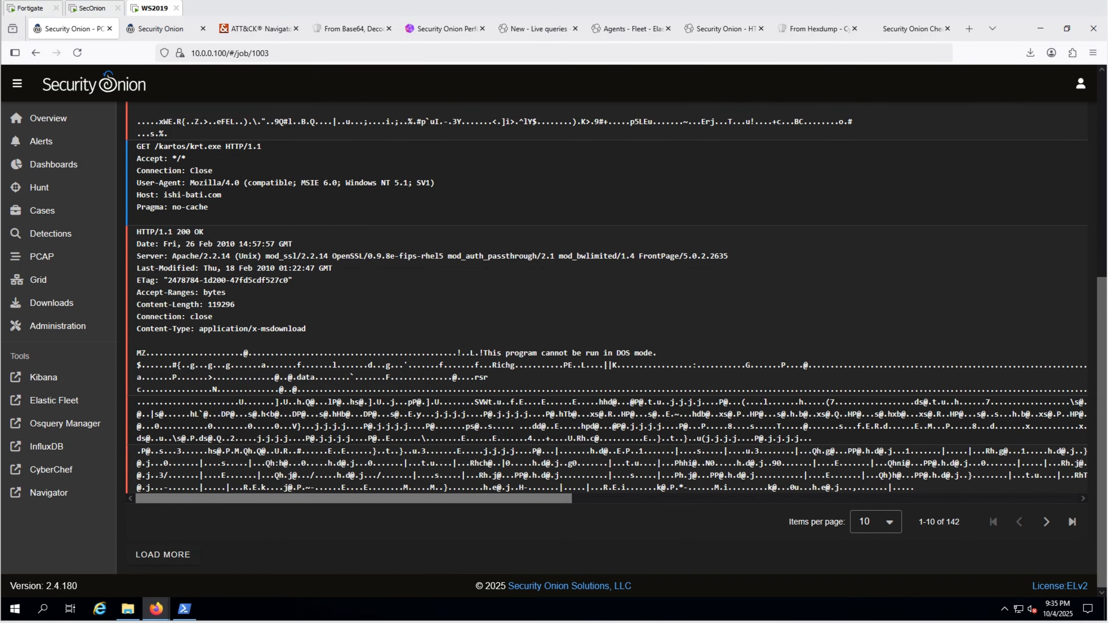
# Return to the drilled-down Zbot alerts list and escalate the third alert to a new case.
pyautogui.click(36, 53)
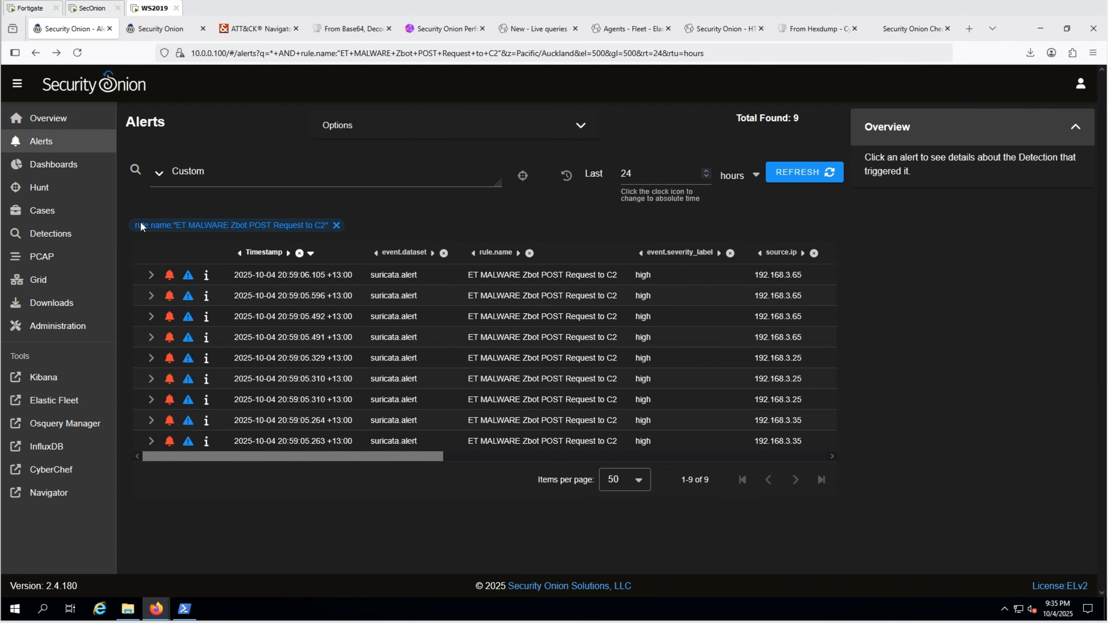
pyautogui.click(189, 321)
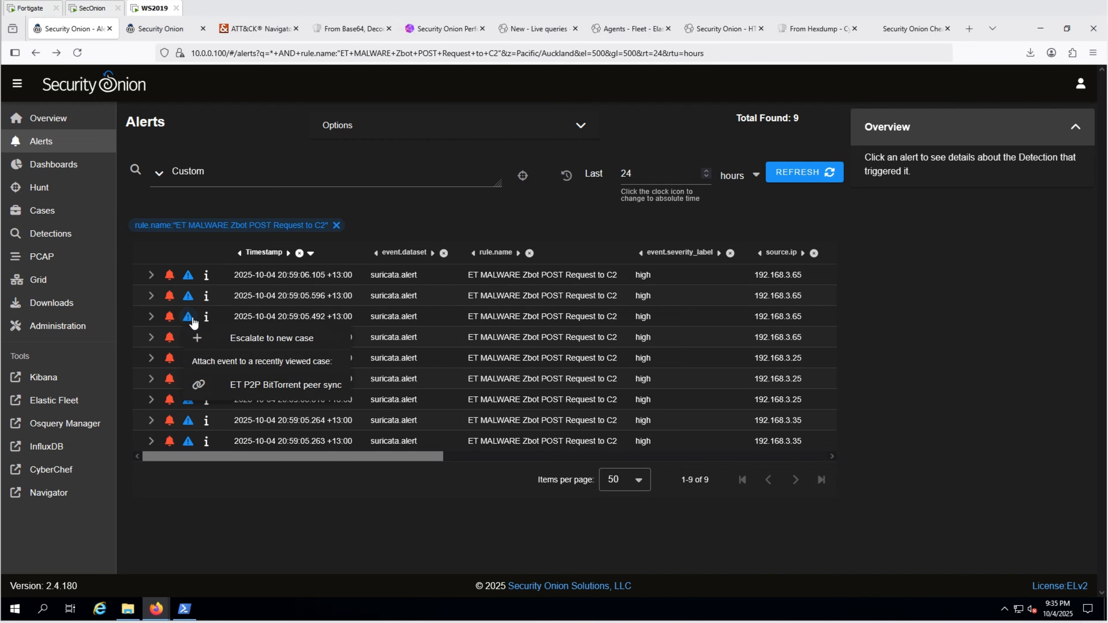
pyautogui.click(221, 339)
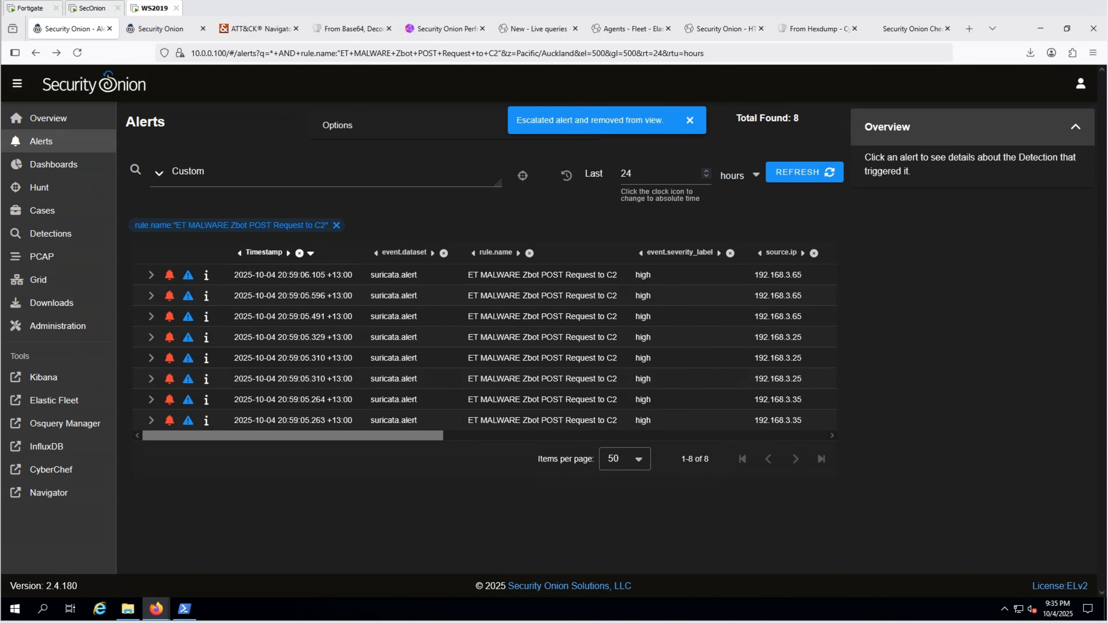
# Open the "ET MALWARE Zbot POST Request to C2" case and set its status to in progress.
pyautogui.click(48, 213)
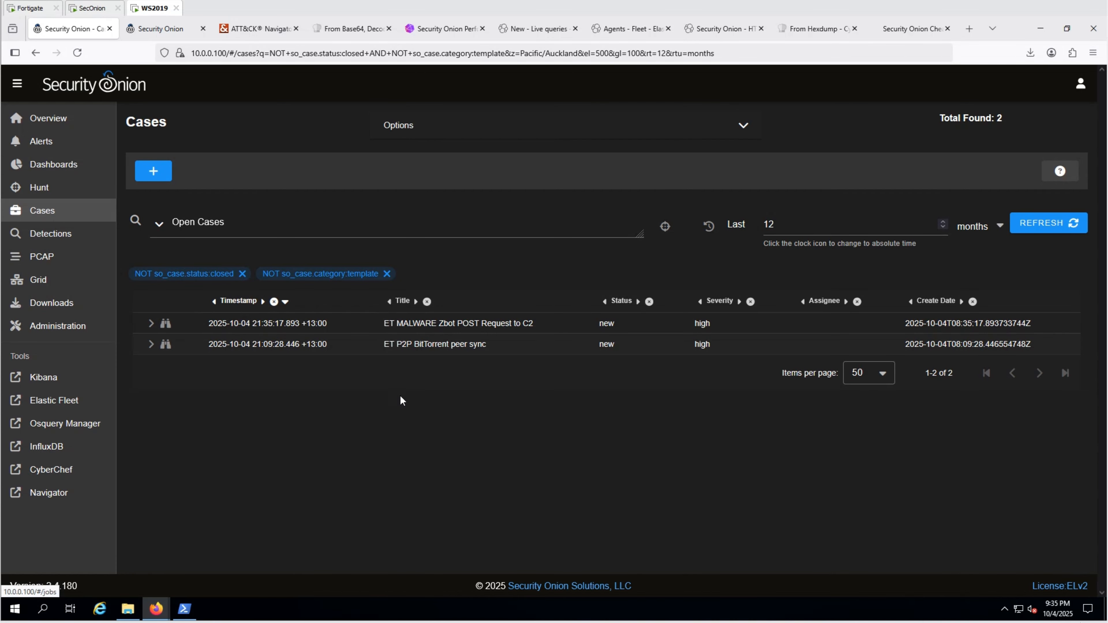
pyautogui.click(165, 324)
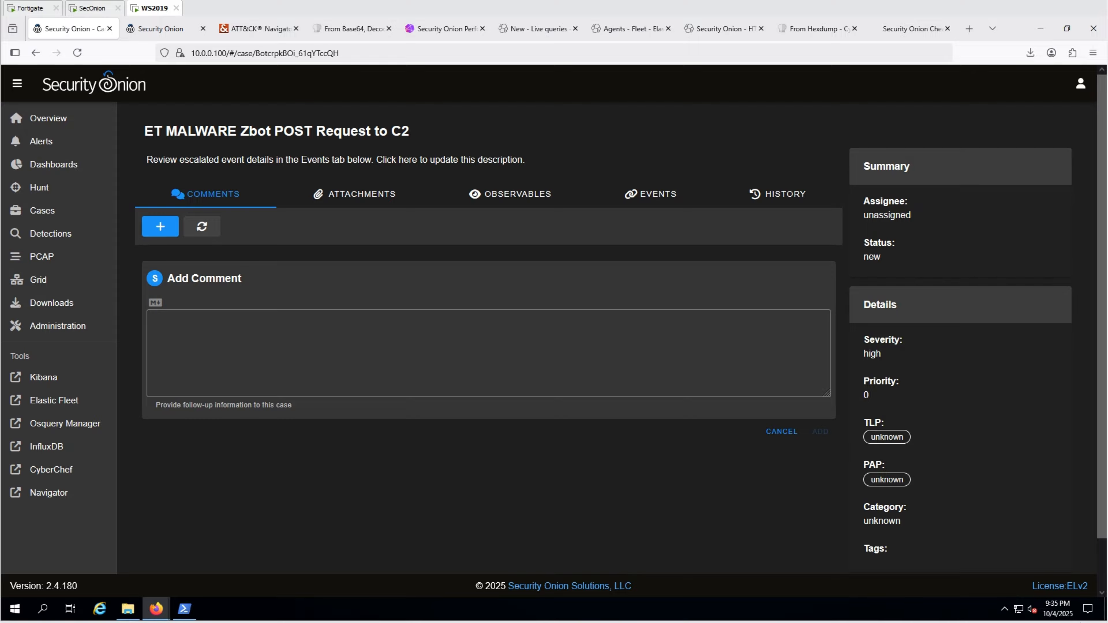
pyautogui.click(869, 256)
pyautogui.click(884, 260)
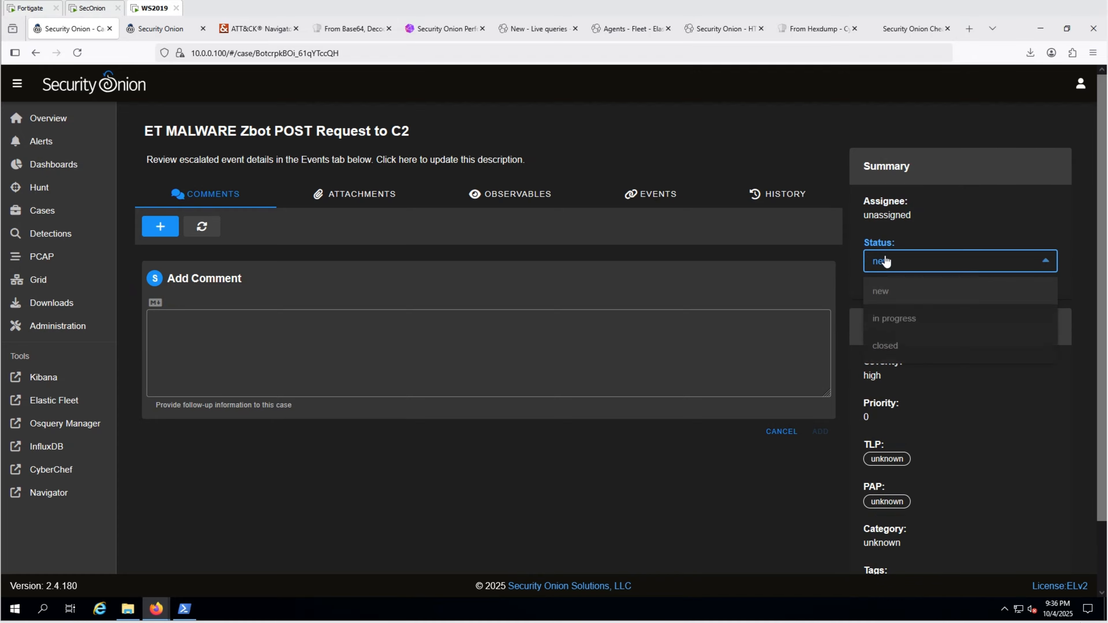
pyautogui.click(896, 318)
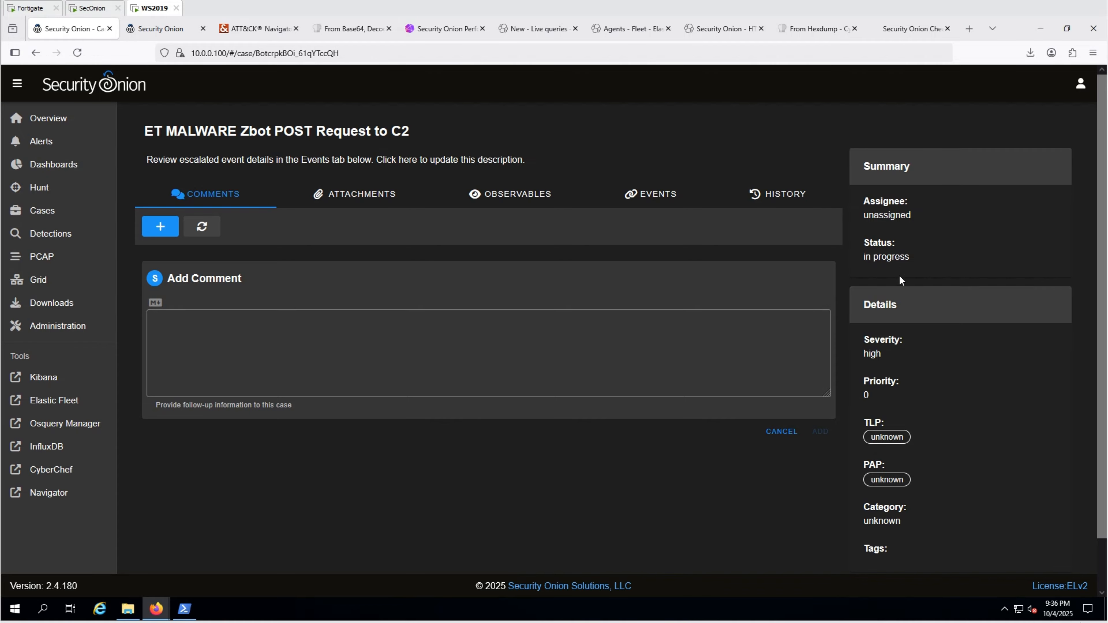
# Add a Markdown case comment with headings Findings and Host, stating that bold ishi-bati.com is not flagged as malicious in VirusTotal.
pyautogui.scroll(-2, 892, 351)
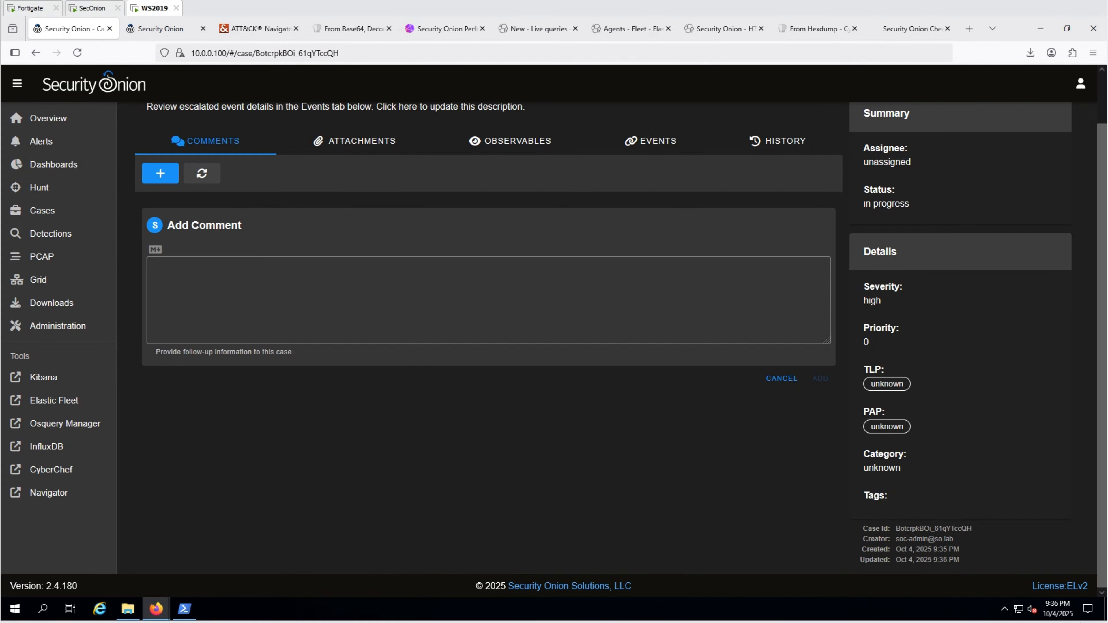
pyautogui.click(295, 285)
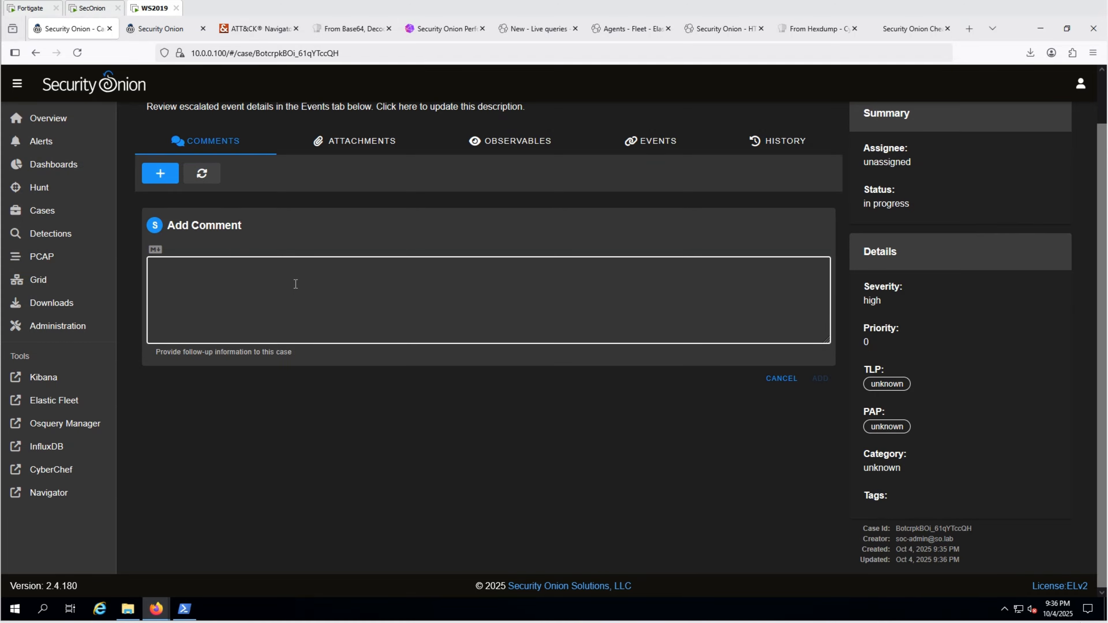
pyautogui.write('# Findings ## Host **ishi-bati.com** is not flagged as malicious in VirusTotal.')
pyautogui.click(826, 381)
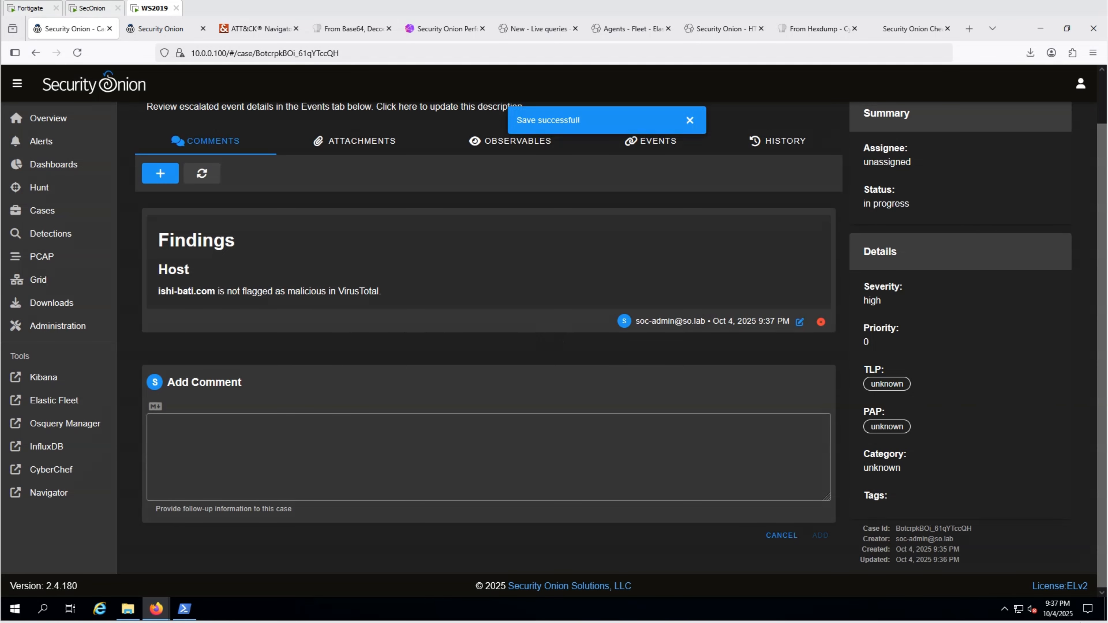
# View the case's attachments and observables, hunt for observable 192.168.3.65, and return to the case.
pyautogui.click(376, 144)
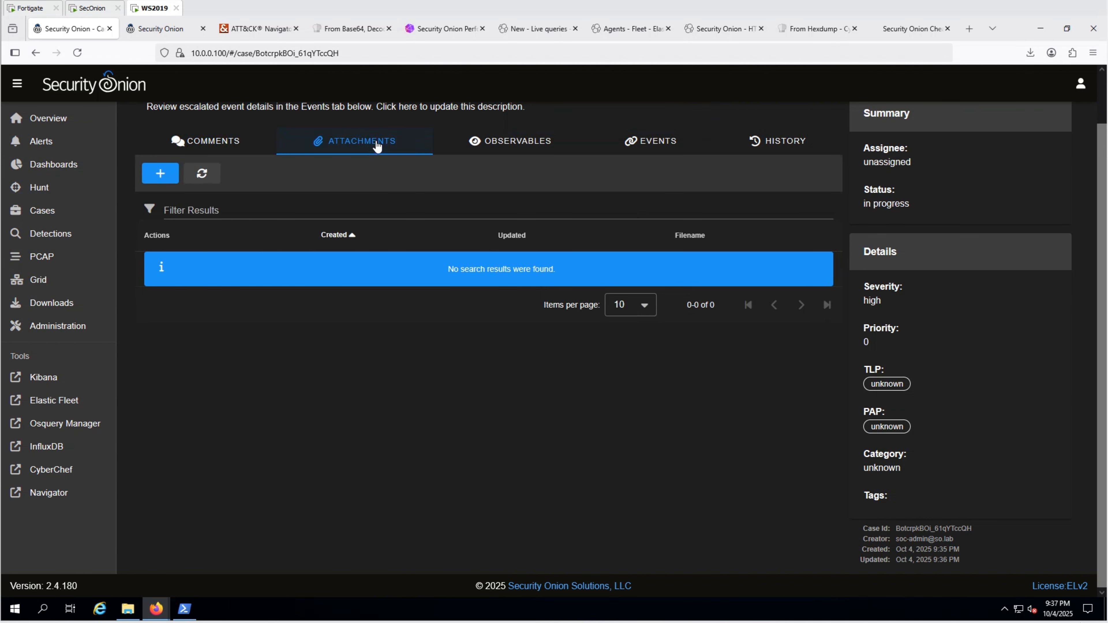
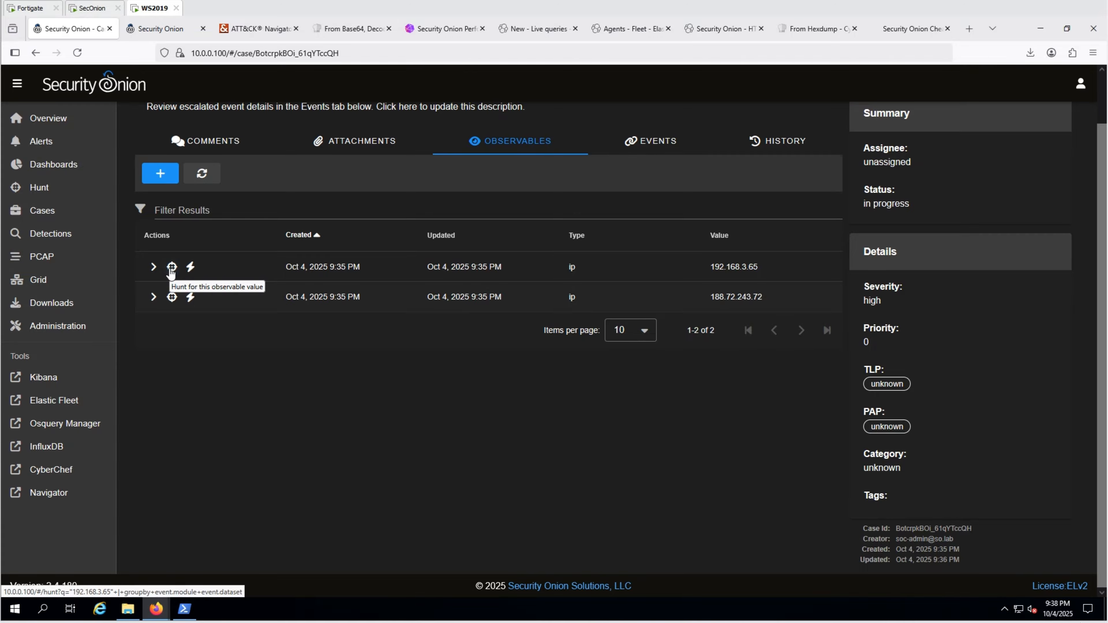
pyautogui.click(171, 266)
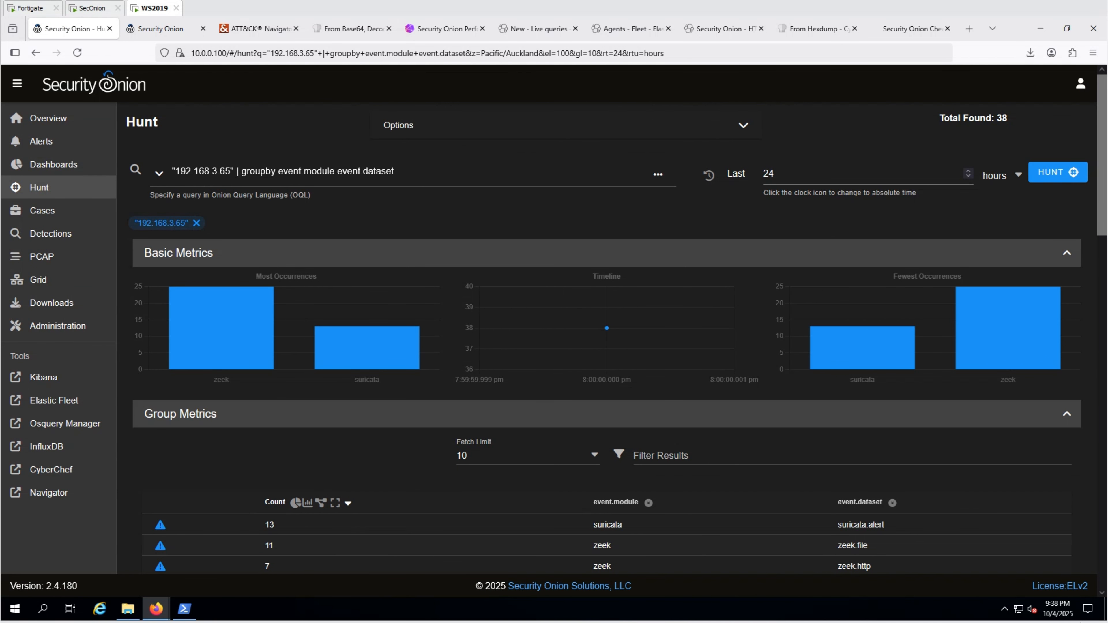
pyautogui.hotkey('alt', 'Left')
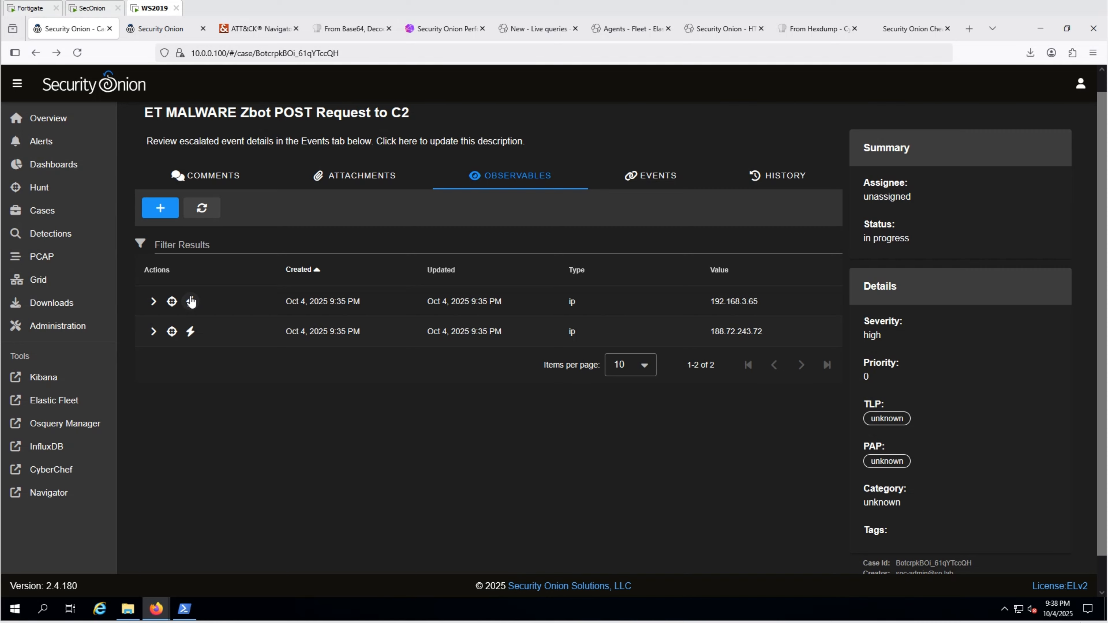
# Run the analyzers on observable 192.168.3.65 and expand the analyzer results in its details.
pyautogui.click(190, 301)
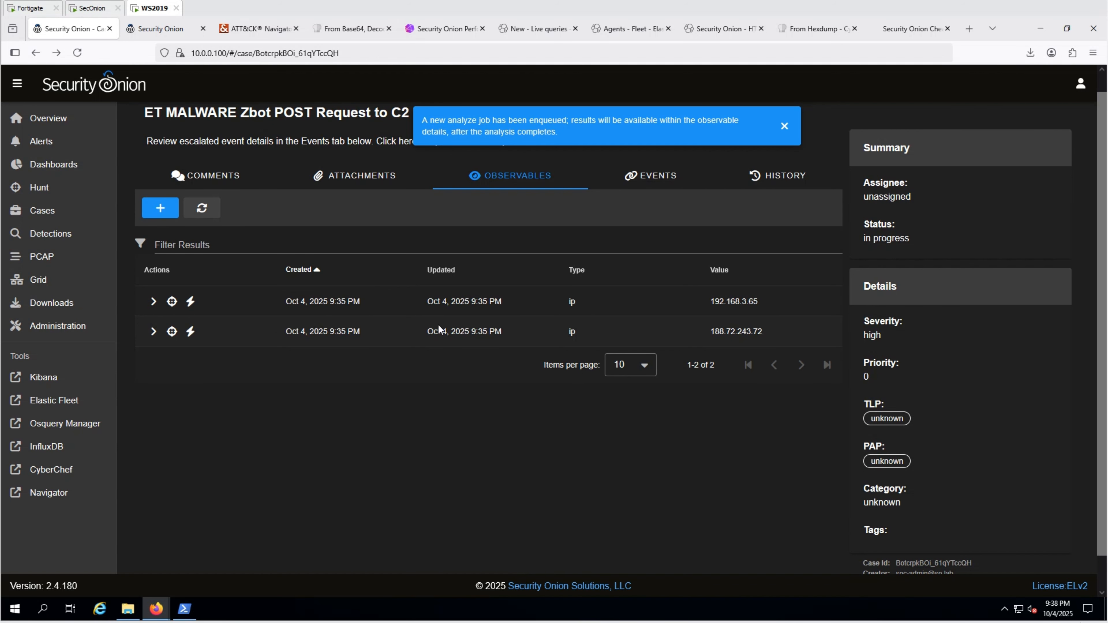
pyautogui.click(153, 301)
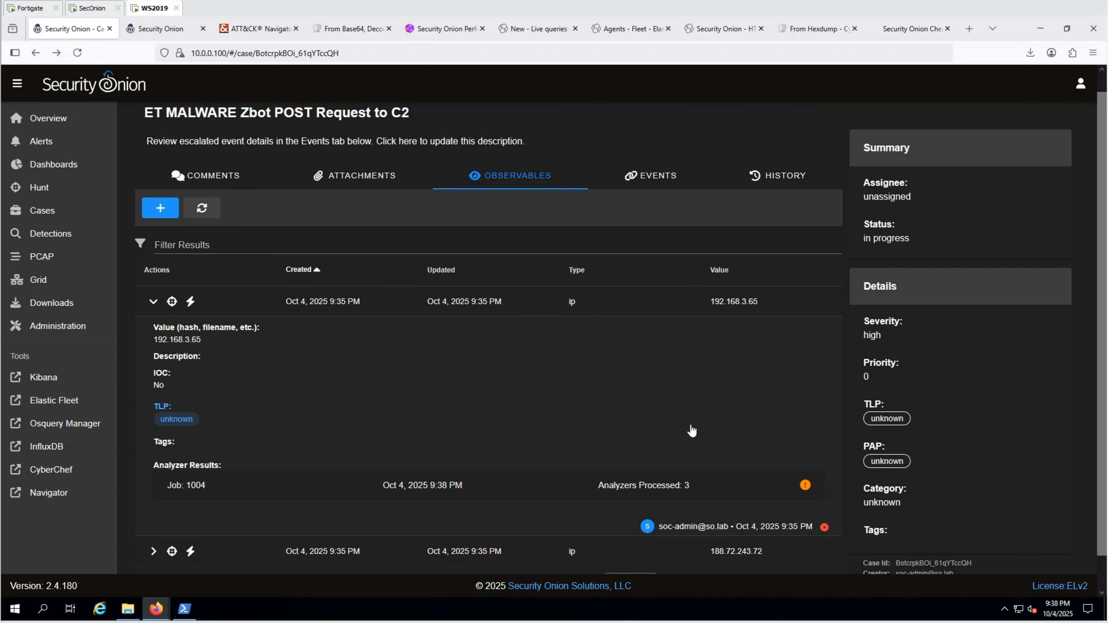
pyautogui.scroll(-1, 691, 425)
pyautogui.click(666, 449)
pyautogui.scroll(-1, 666, 447)
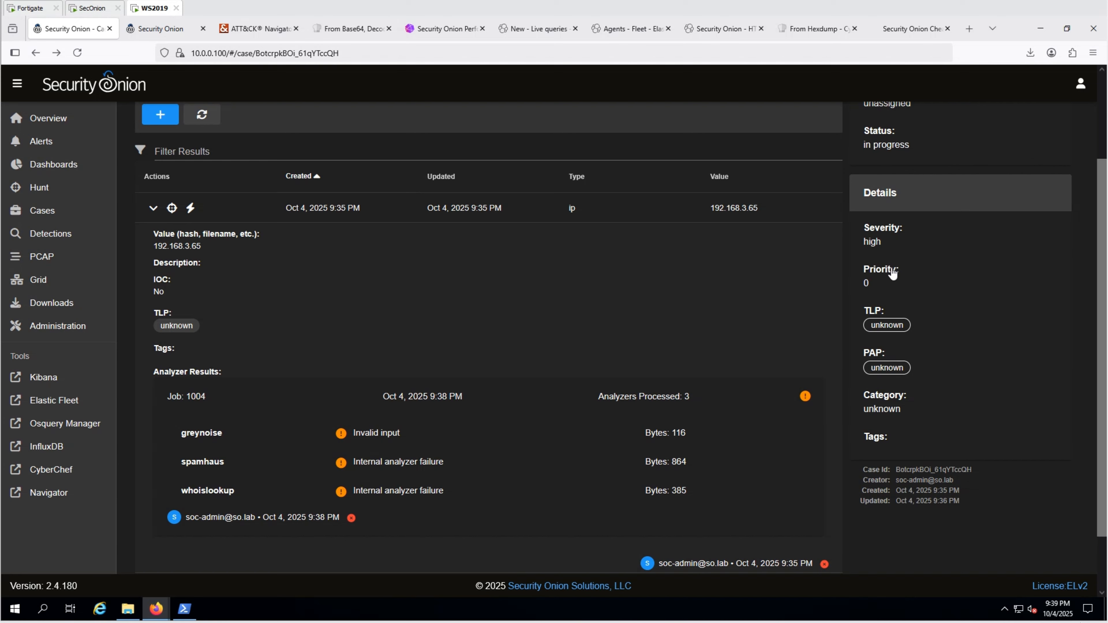
# Review the case's attached events and its history of changes.
pyautogui.scroll(3, 660, 194)
pyautogui.click(660, 194)
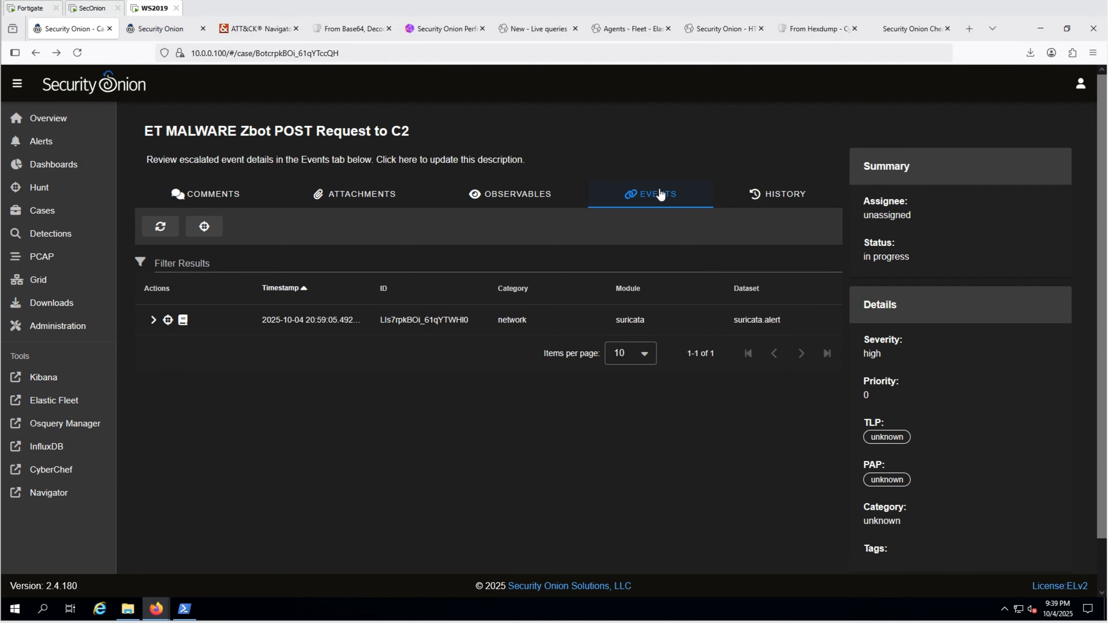
pyautogui.click(791, 198)
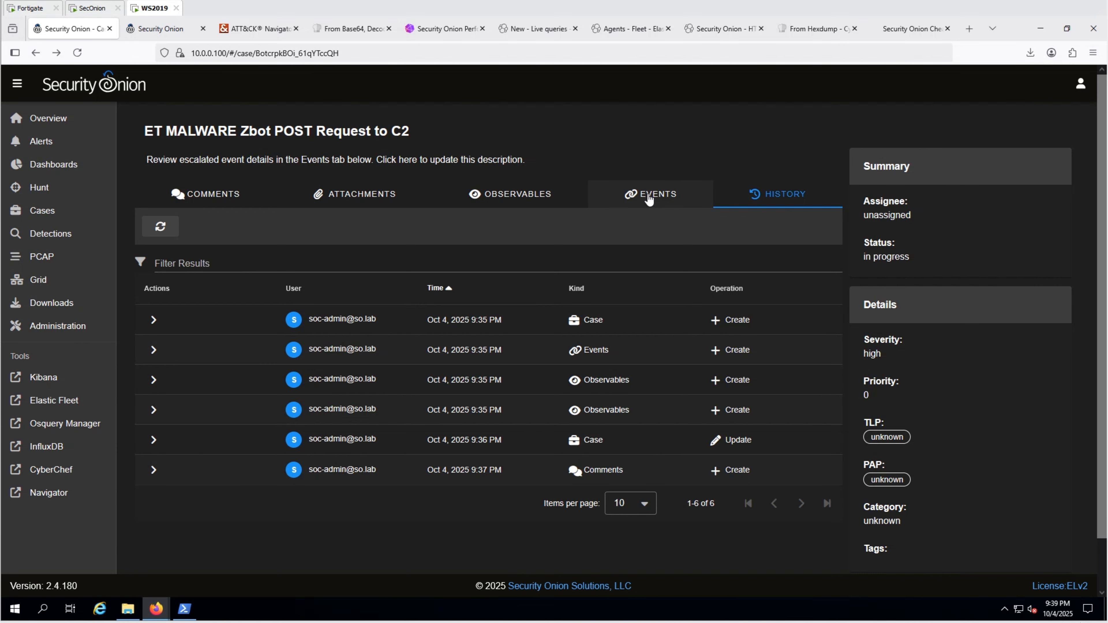
# Return to Alerts, drill down into the "ET MALWARE Zbot POST Request to C2" group, and check the source and destination columns.
pyautogui.click(44, 146)
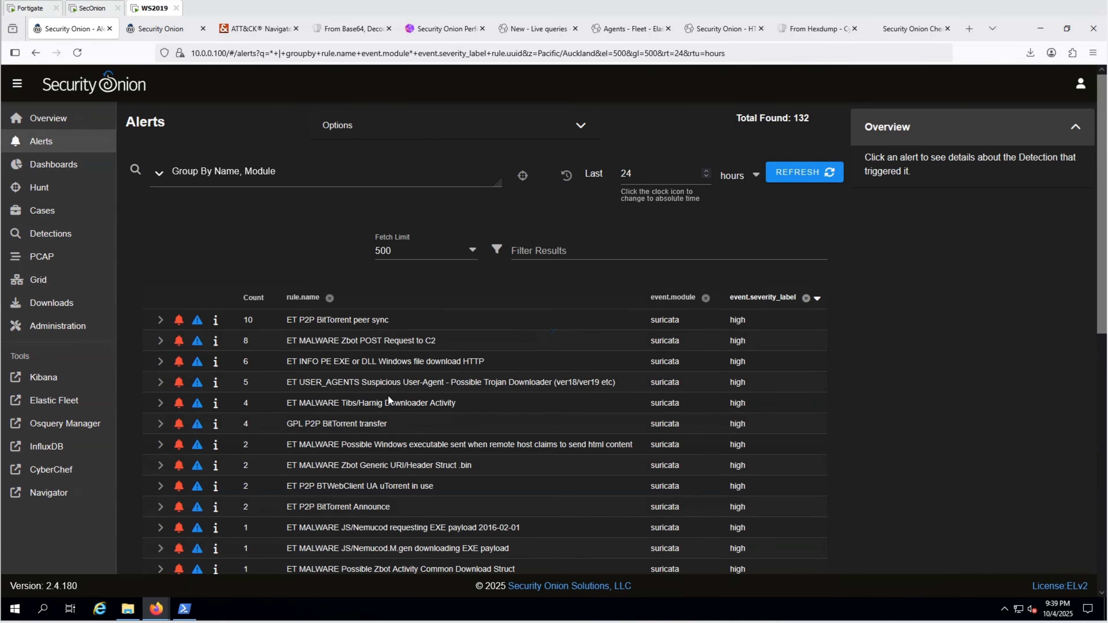
pyautogui.click(394, 345)
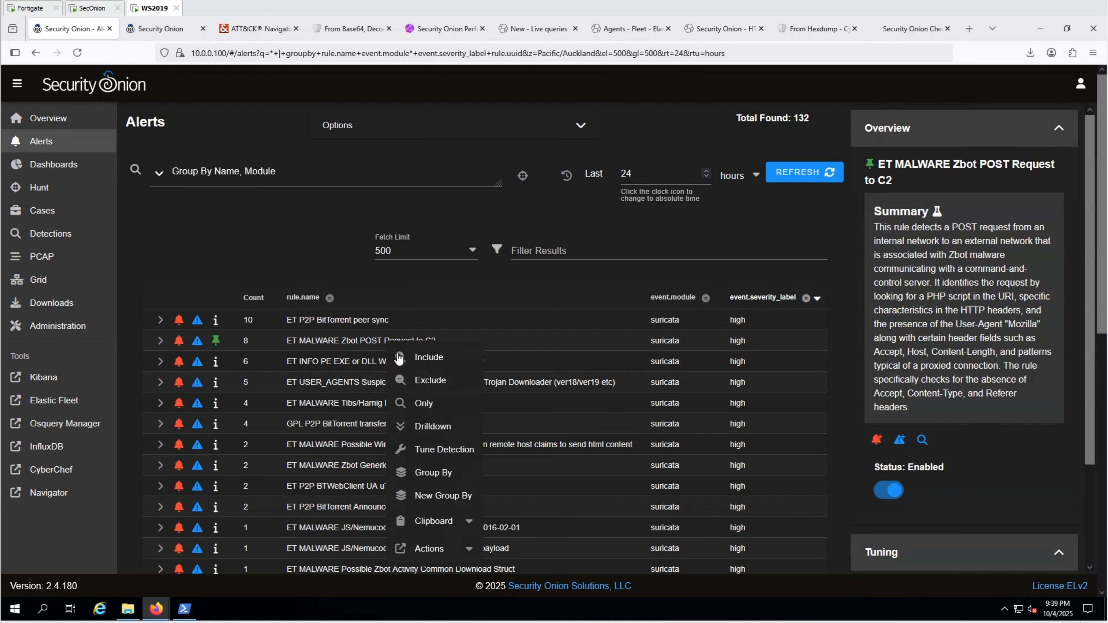
pyautogui.click(422, 427)
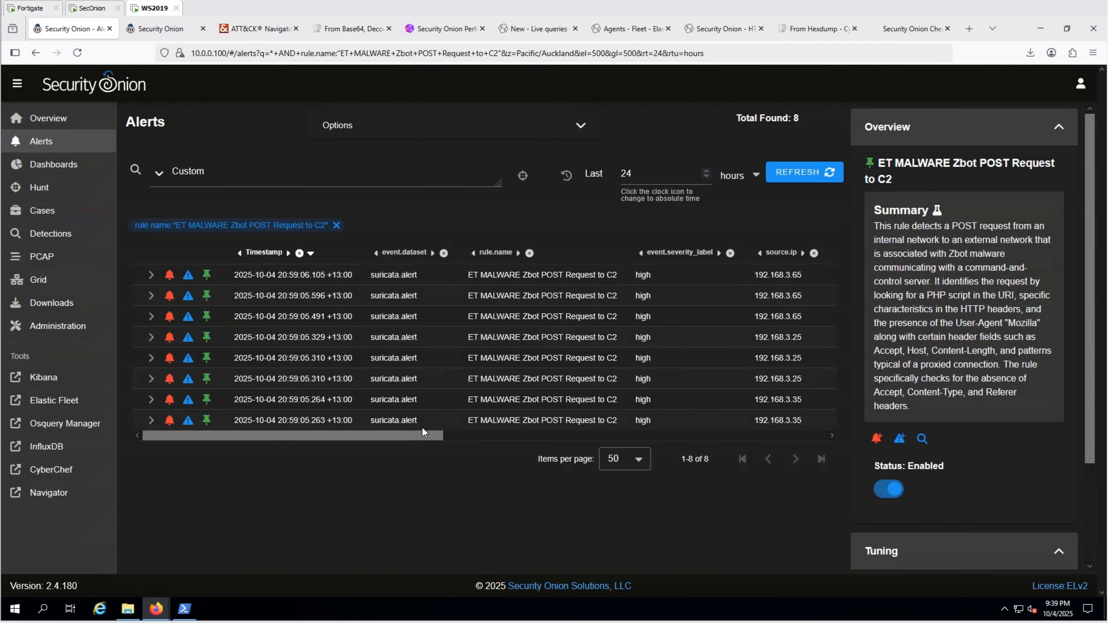
pyautogui.hscroll(5, 346, 404)
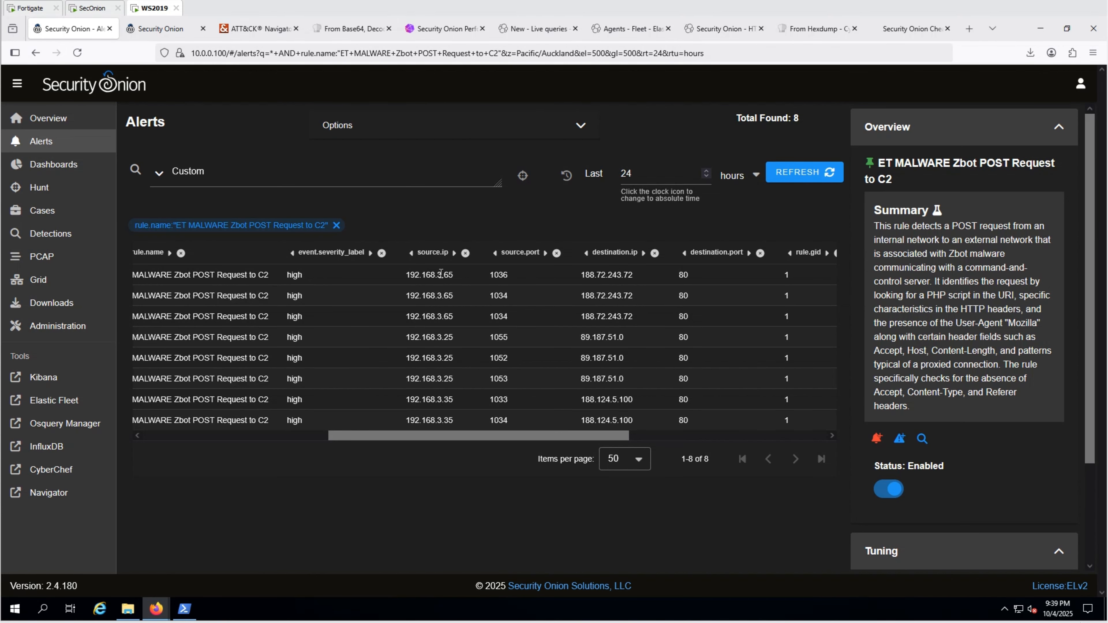
# Show only alerts involving 192.168.3.65 and sort them by timestamp, oldest first.
pyautogui.click(441, 273)
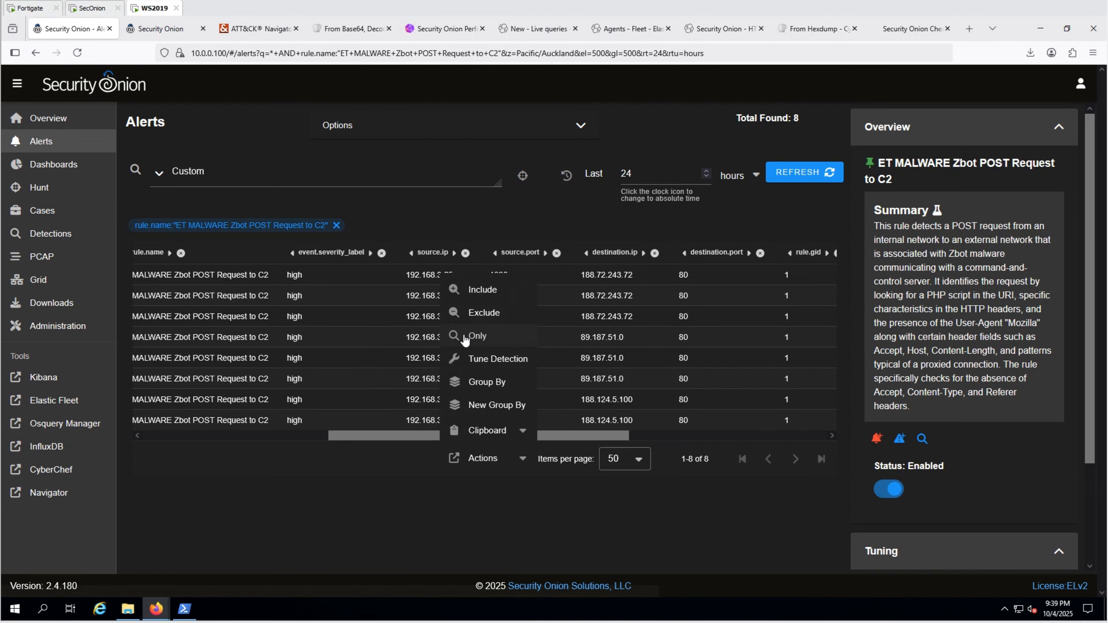
pyautogui.click(465, 338)
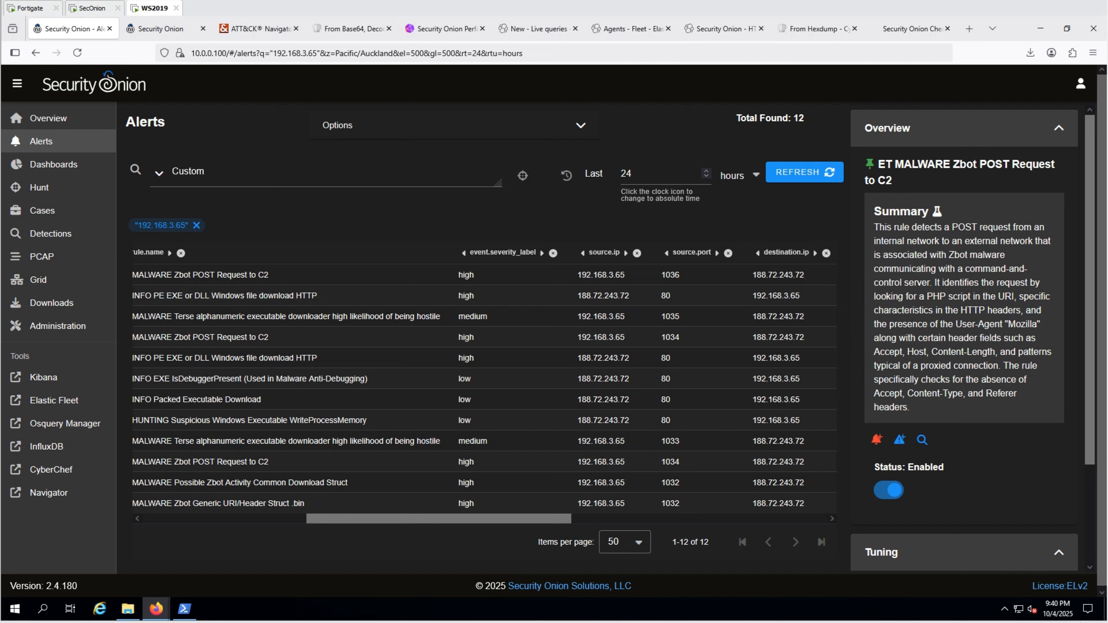
pyautogui.hscroll(-10, 262, 253)
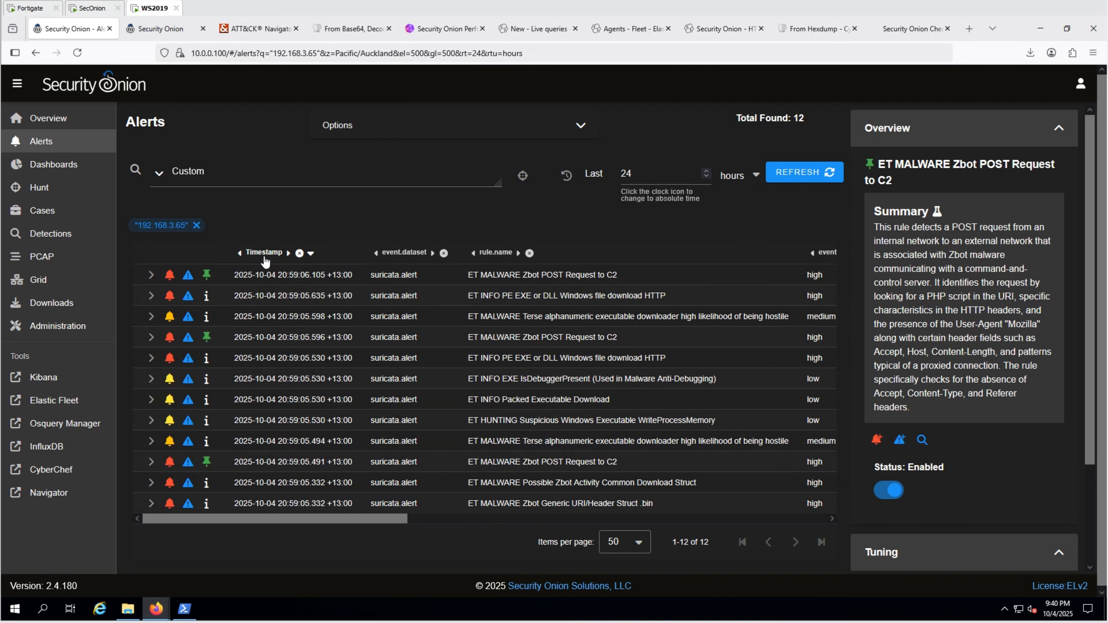
pyautogui.click(264, 253)
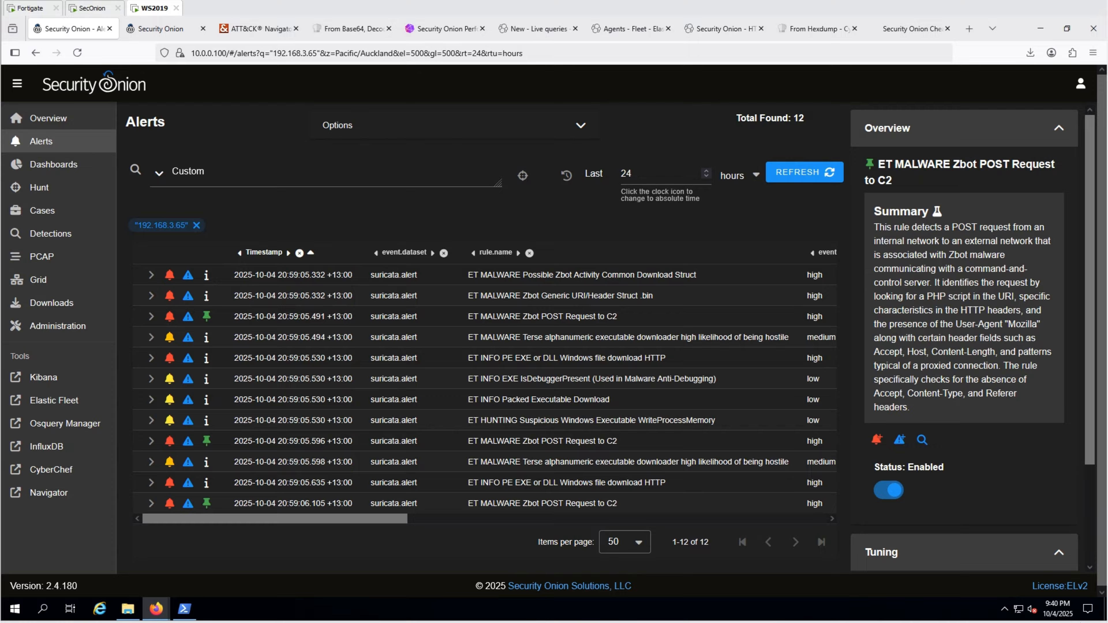
# Examine the decoded network data of the later "ET INFO PE EXE or DLL Windows file download HTTP" alert and correlate its events in Hunt.
pyautogui.click(151, 483)
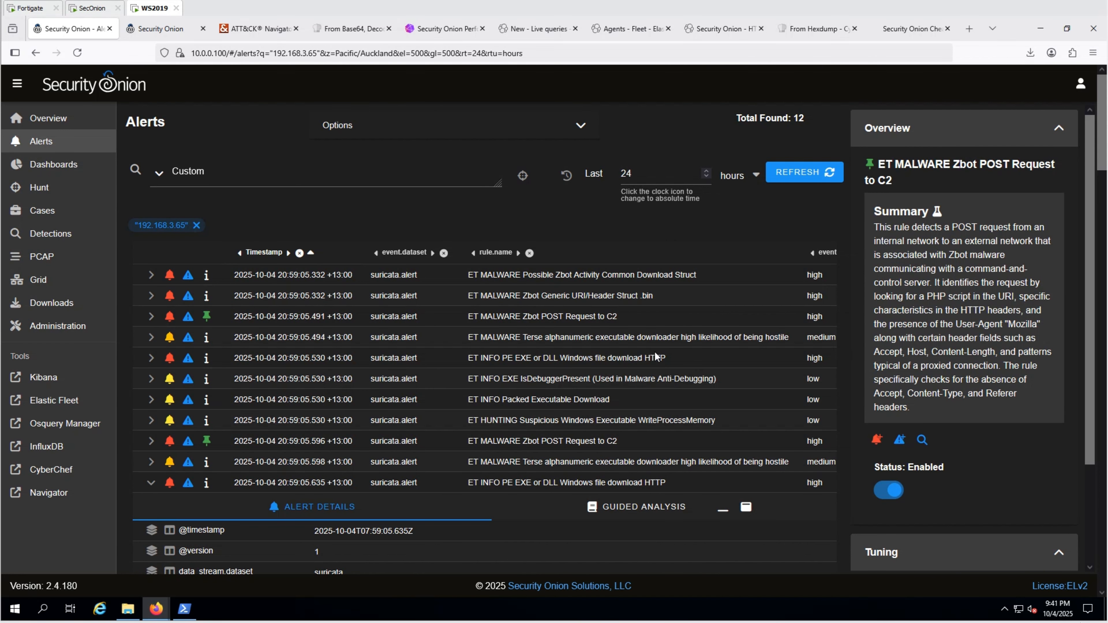
pyautogui.scroll(-6, 606, 366)
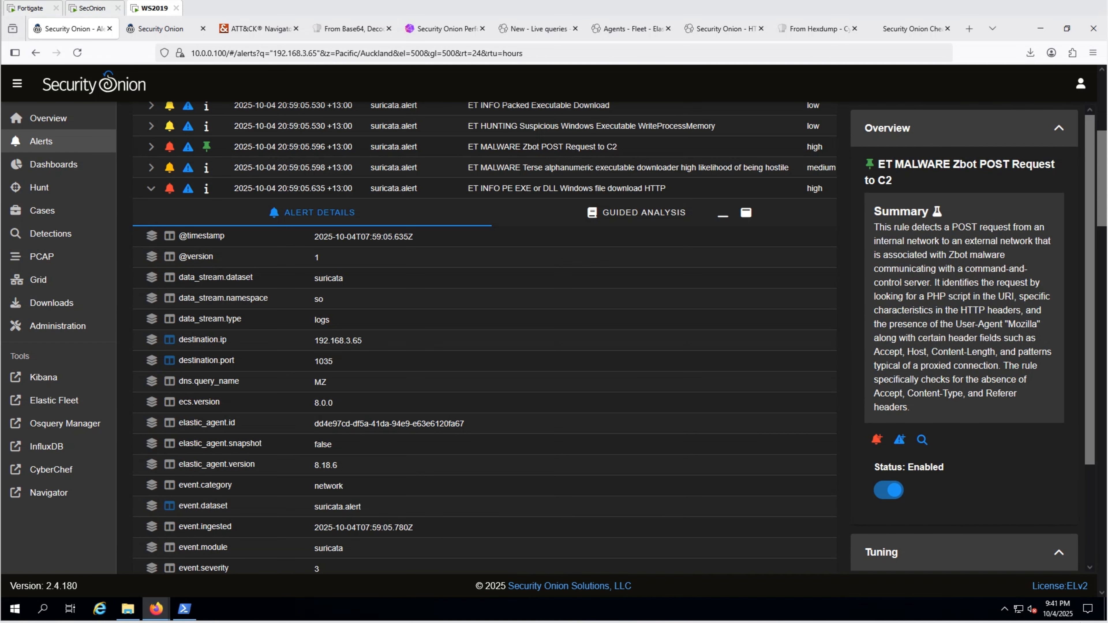
pyautogui.scroll(-5, 506, 344)
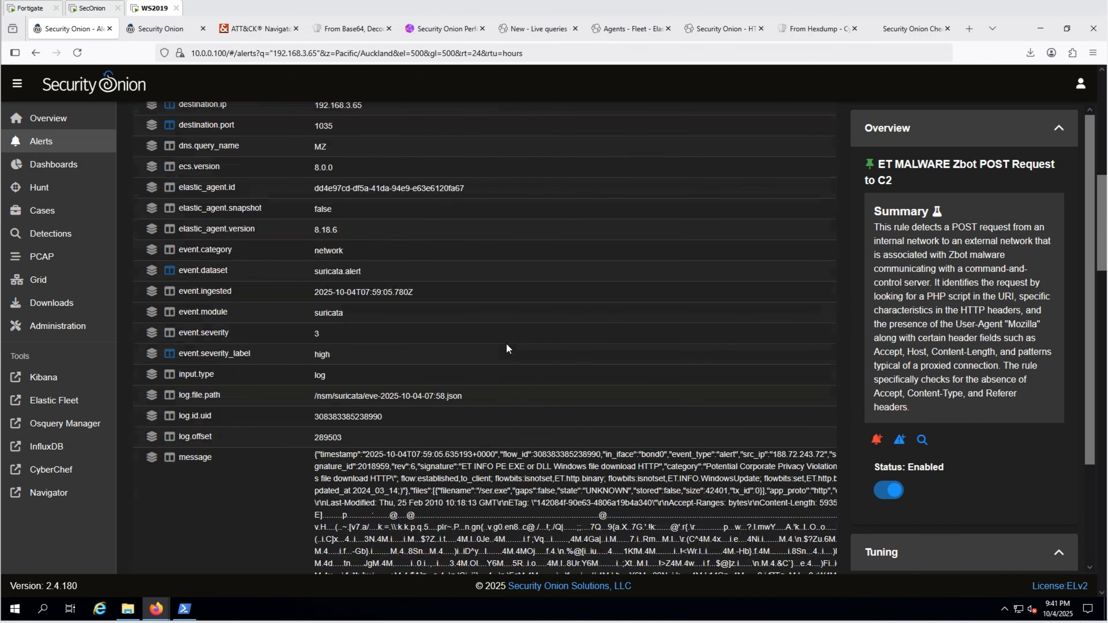
pyautogui.scroll(-5, 506, 348)
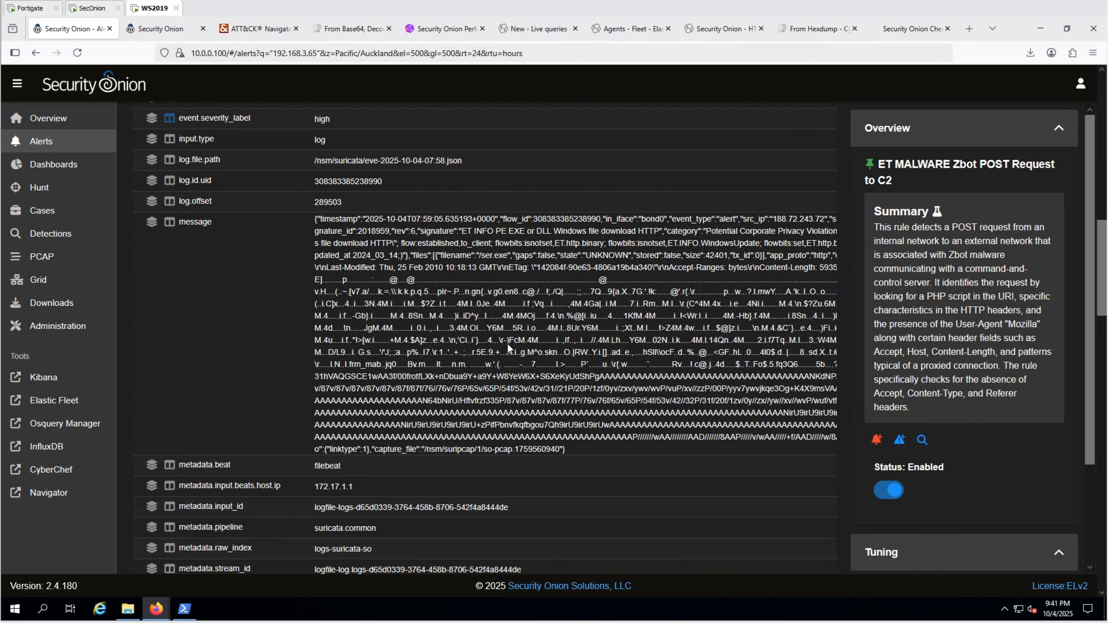
pyautogui.scroll(-4, 507, 344)
pyautogui.scroll(-3, 507, 348)
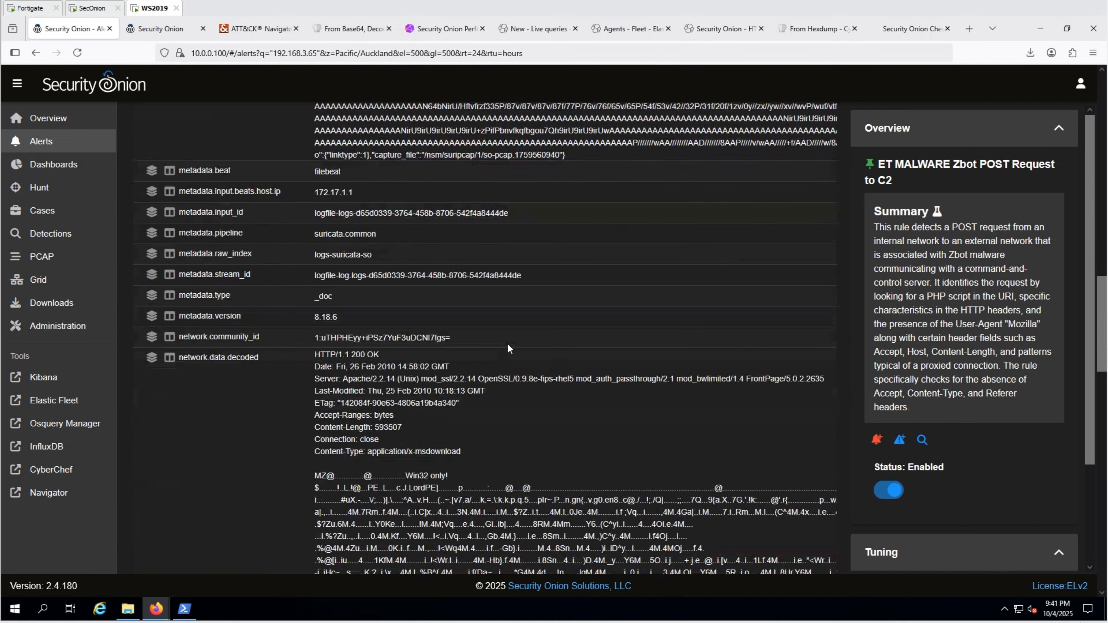
pyautogui.scroll(-3, 509, 348)
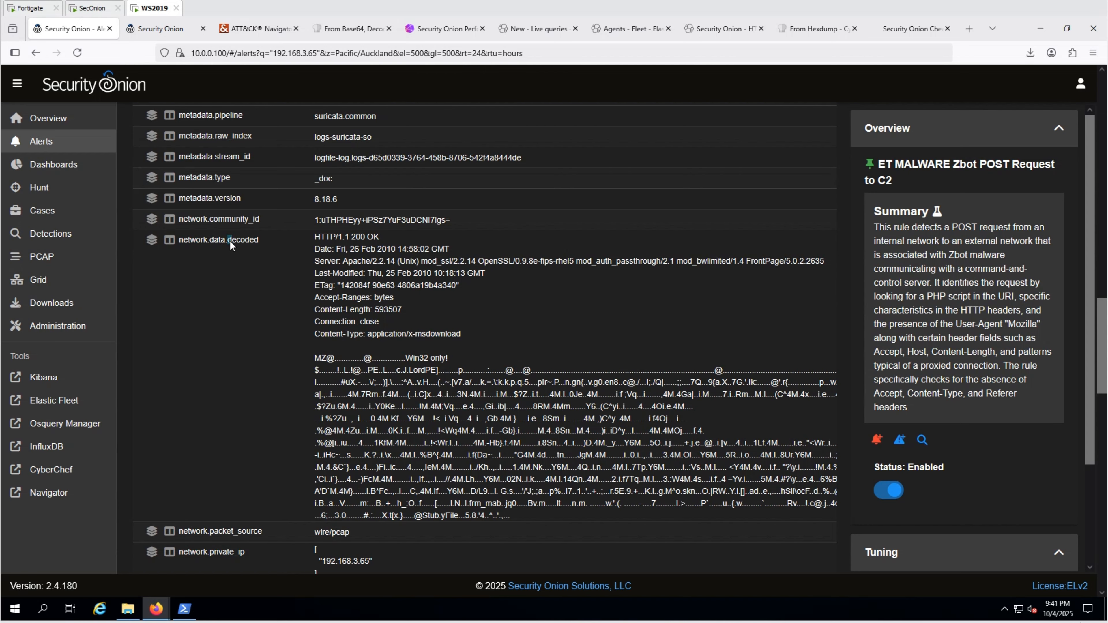
pyautogui.click(415, 272)
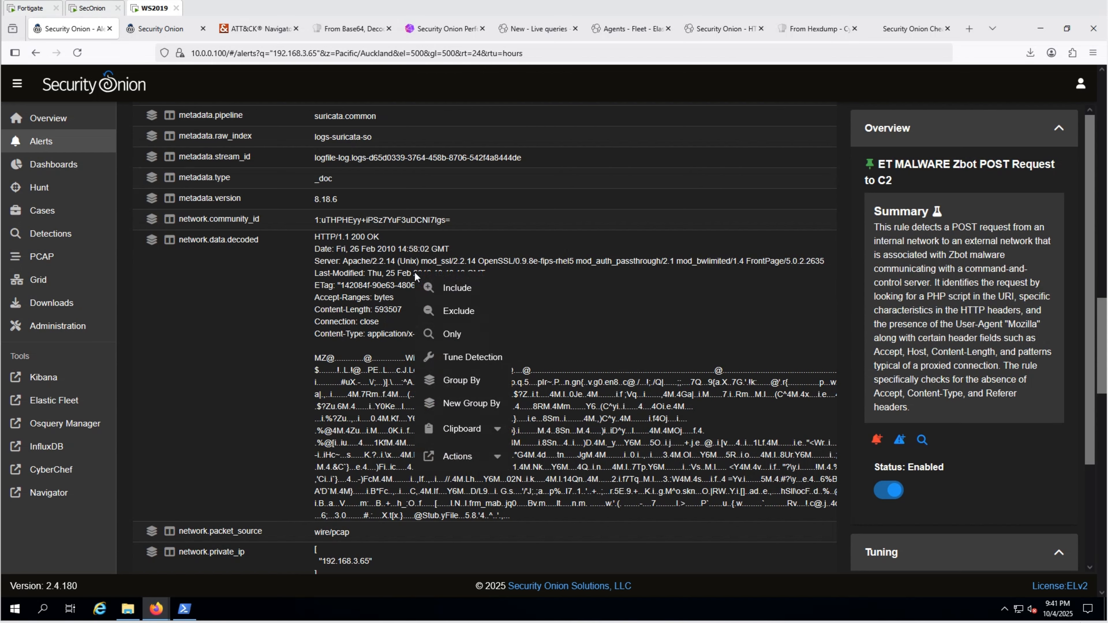
pyautogui.click(477, 459)
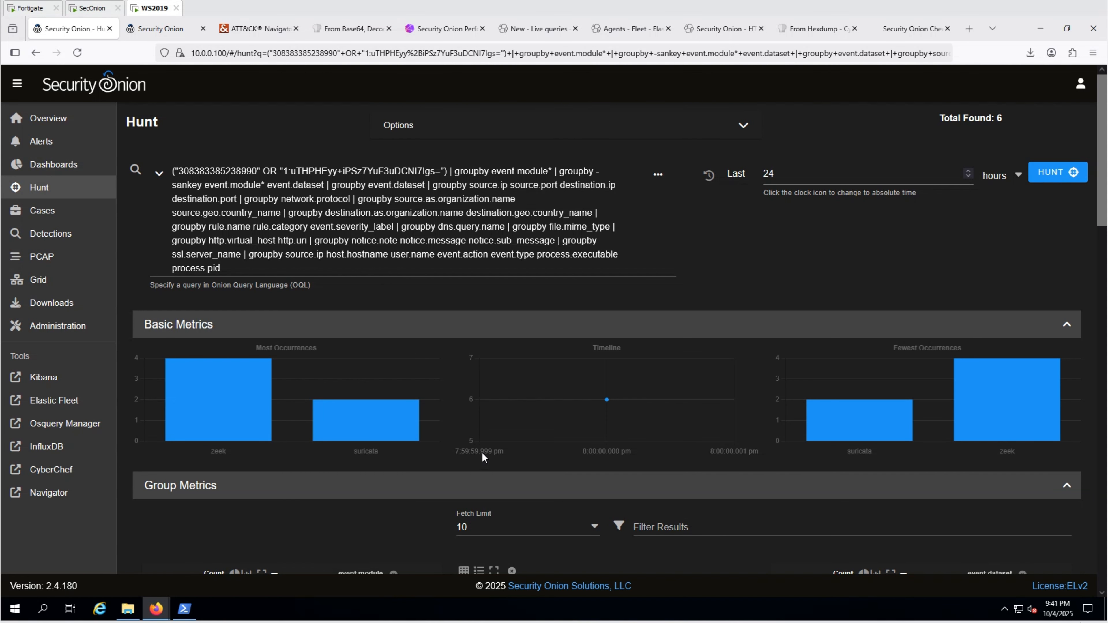
# Review the correlated events' group metrics and event list, and run Correlate on the zeek.conn event.
pyautogui.scroll(-5, 481, 453)
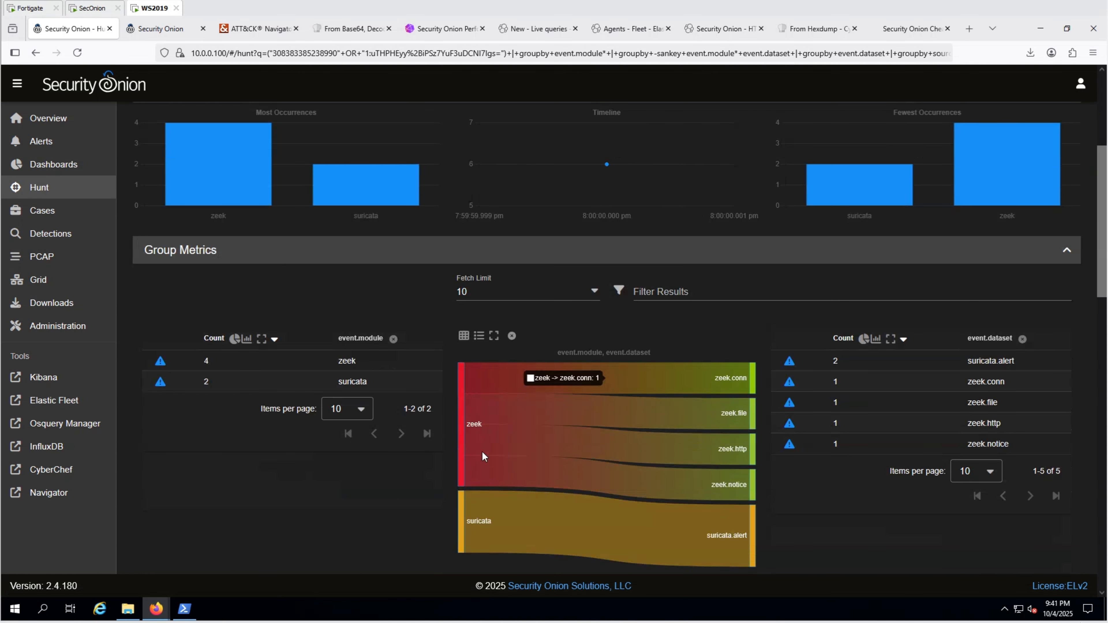
pyautogui.scroll(-5, 483, 456)
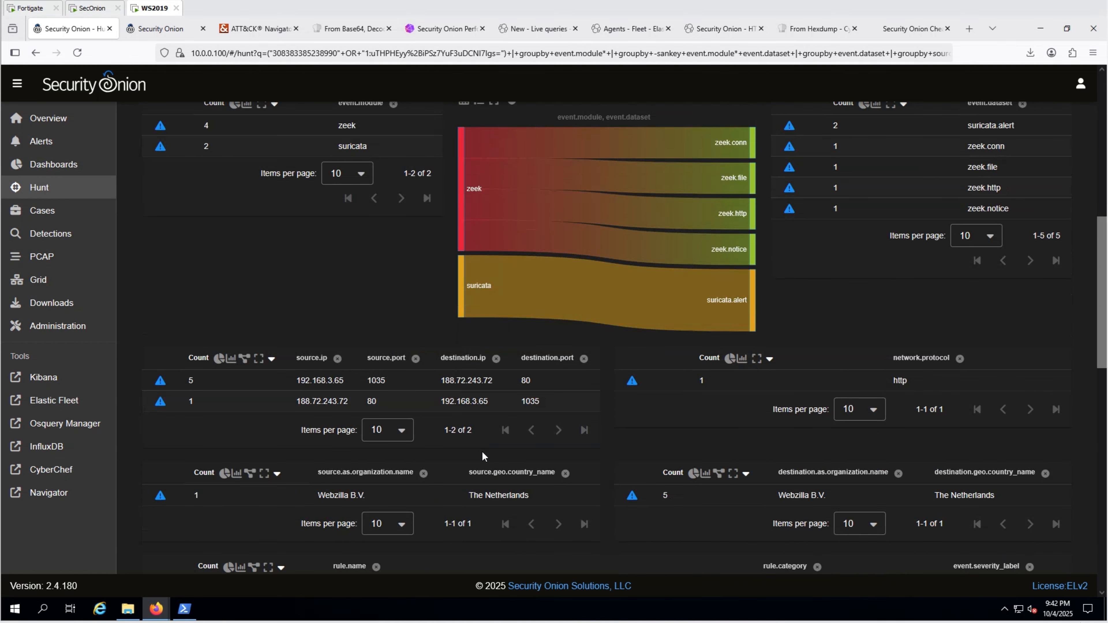
pyautogui.scroll(-4, 481, 450)
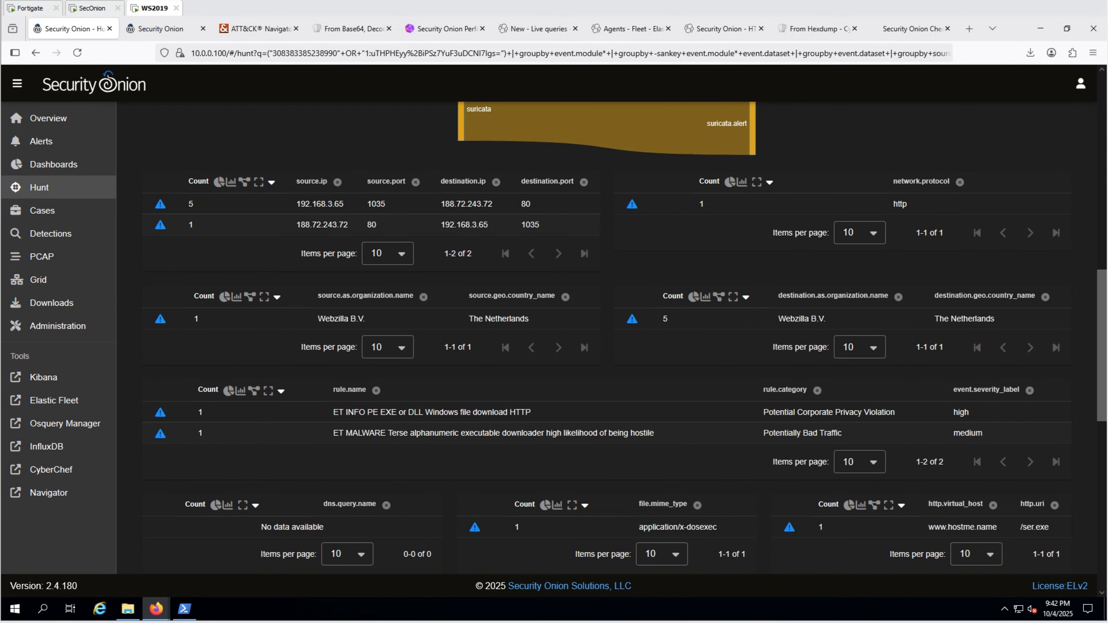
pyautogui.scroll(-4, 606, 340)
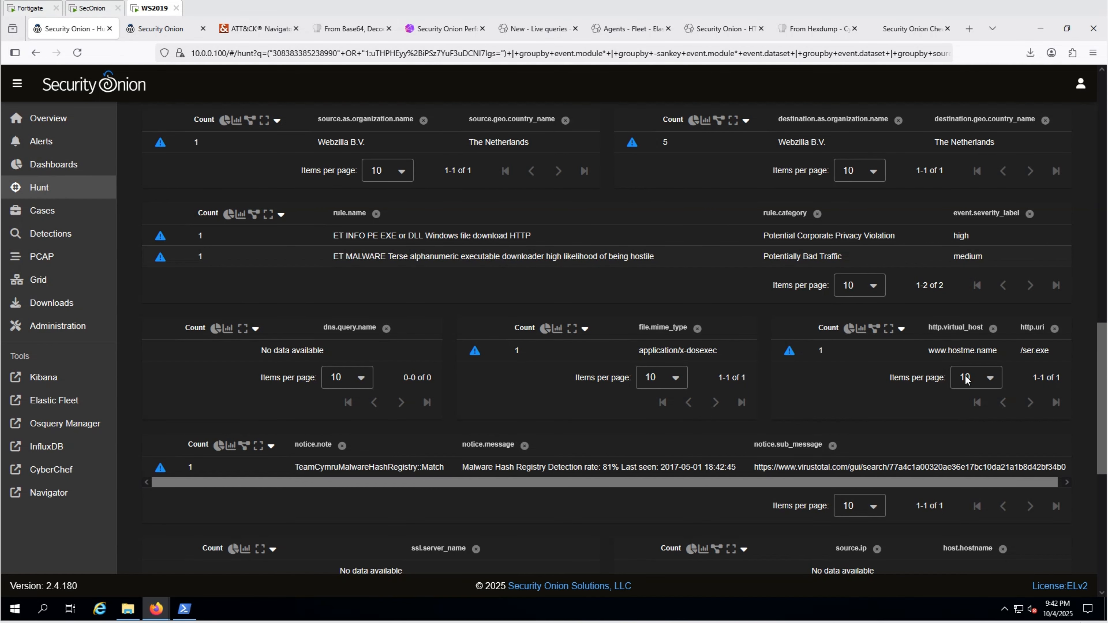
pyautogui.scroll(-3, 594, 403)
pyautogui.scroll(-3, 592, 402)
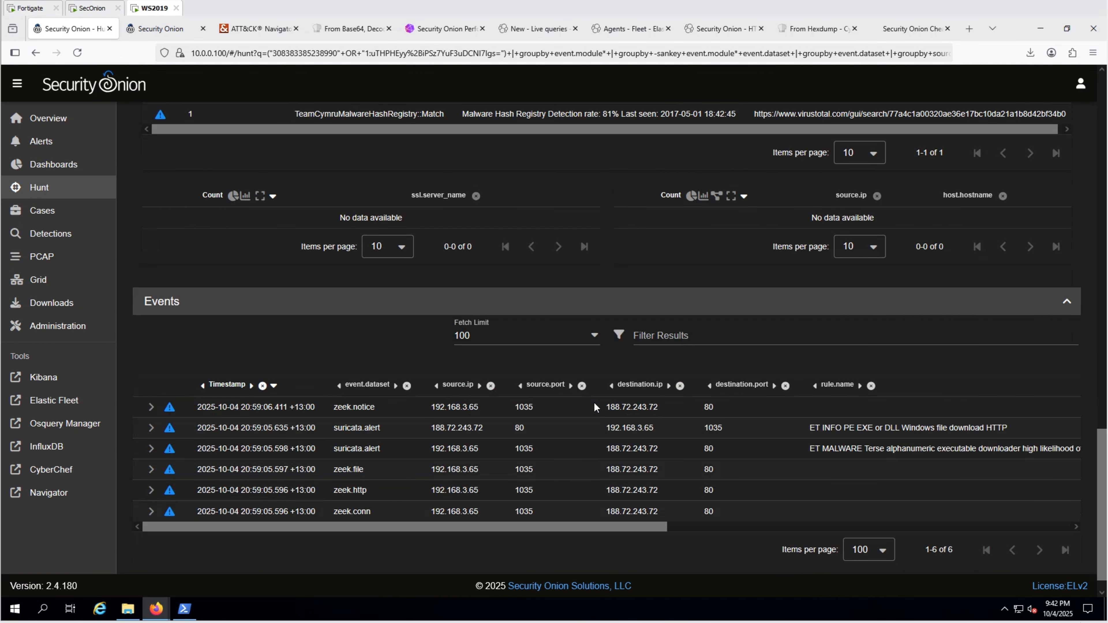
pyautogui.click(362, 510)
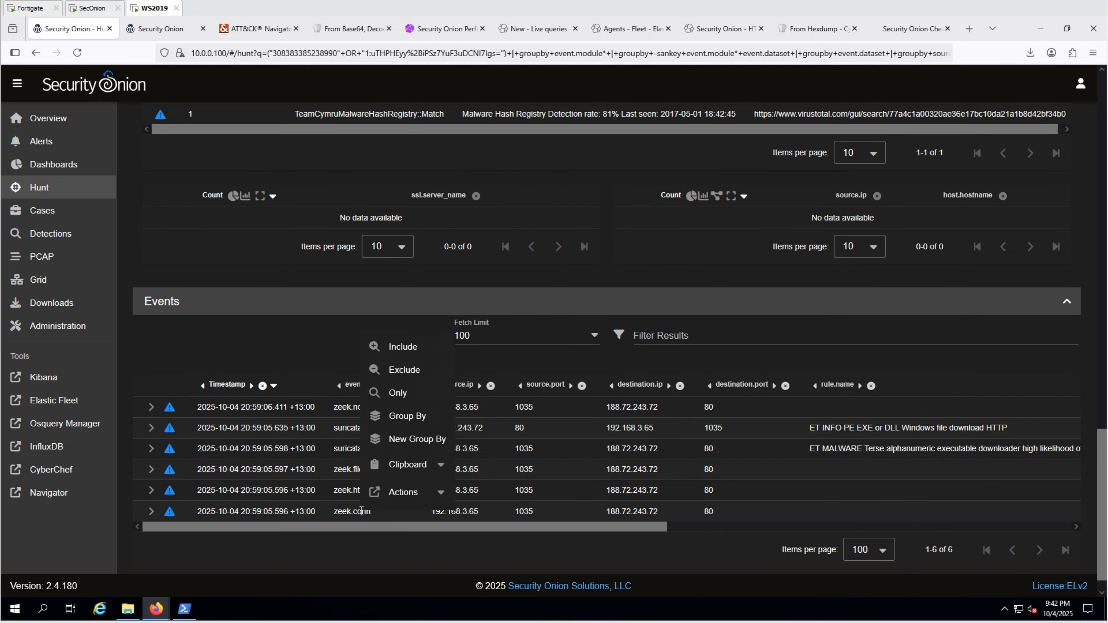
pyautogui.click(390, 493)
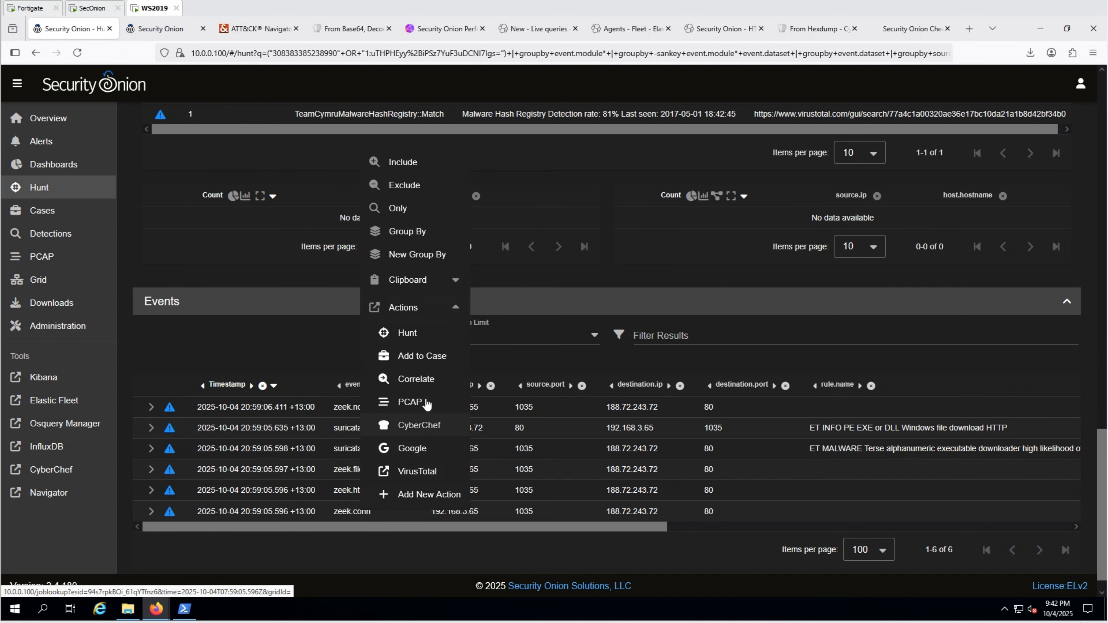
pyautogui.click(426, 379)
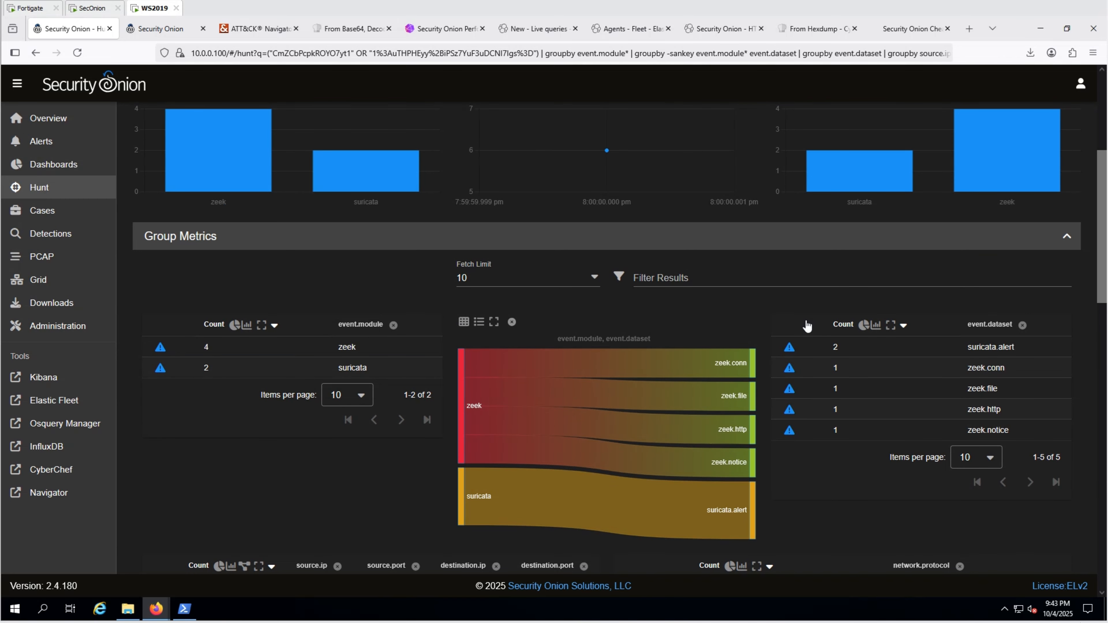
# Expand the zeek.file event in the correlated results and look up its hash.md5 value on VirusTotal.
pyautogui.scroll(-15, 806, 327)
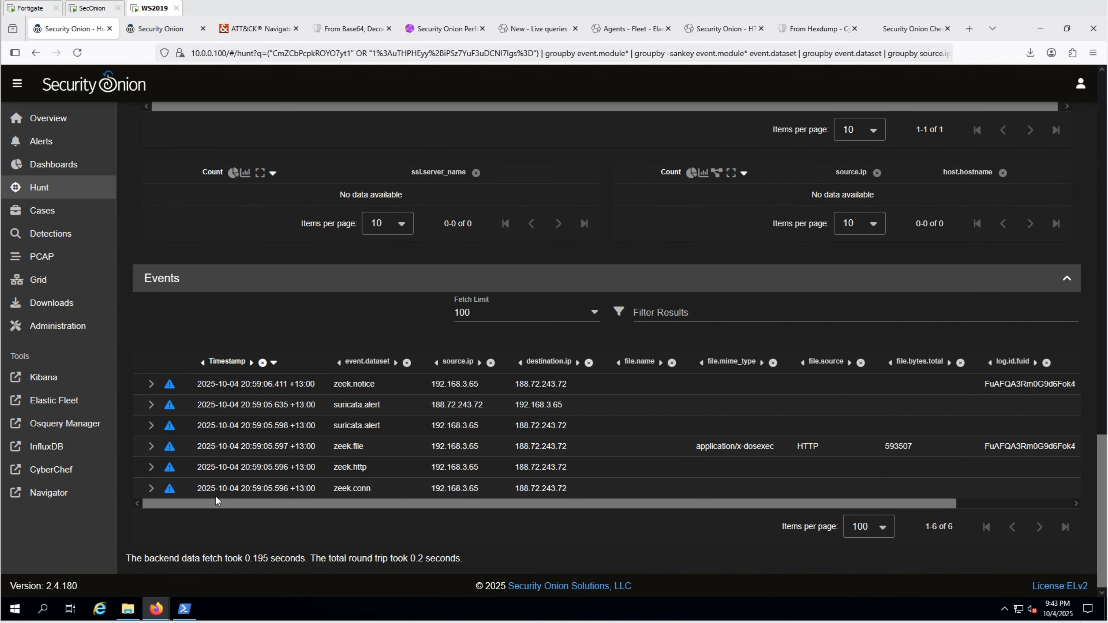
pyautogui.click(151, 450)
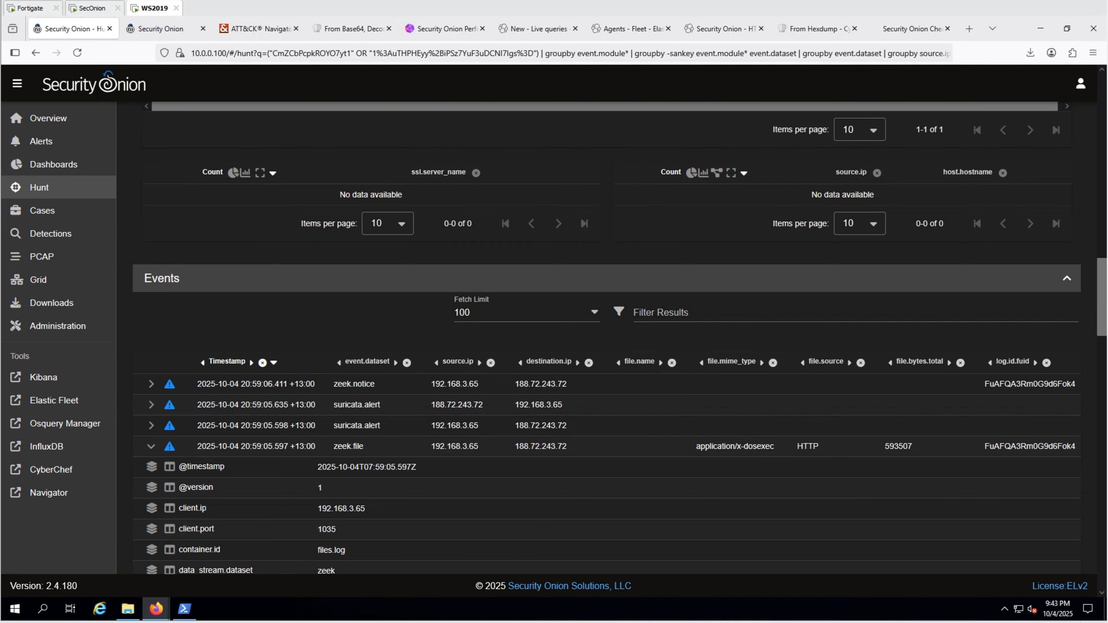
pyautogui.scroll(-10, 606, 340)
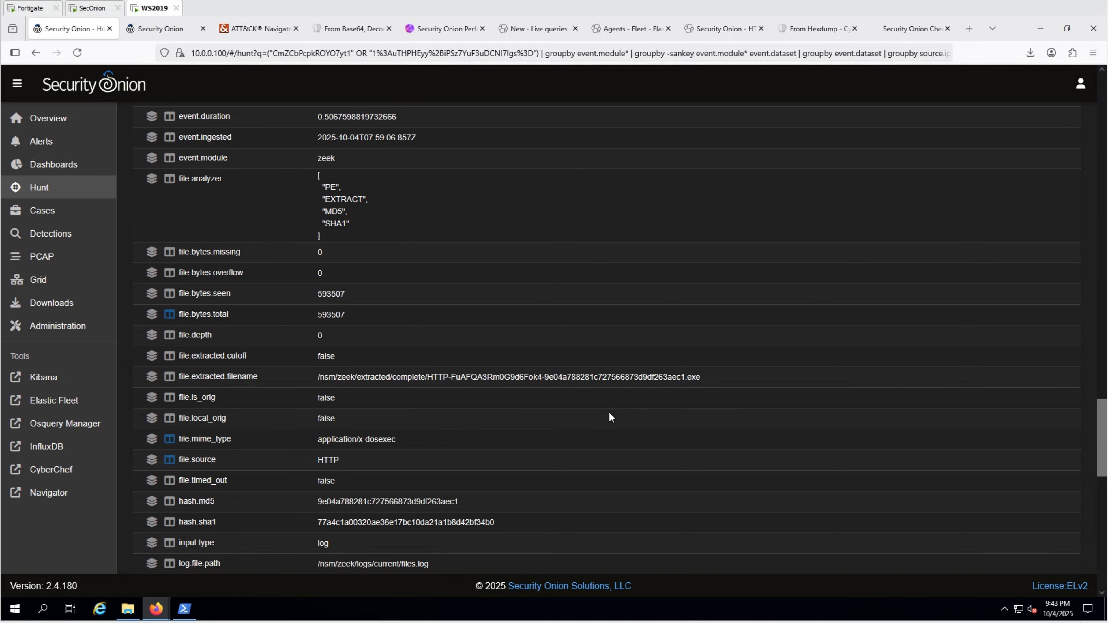
pyautogui.scroll(-1, 611, 418)
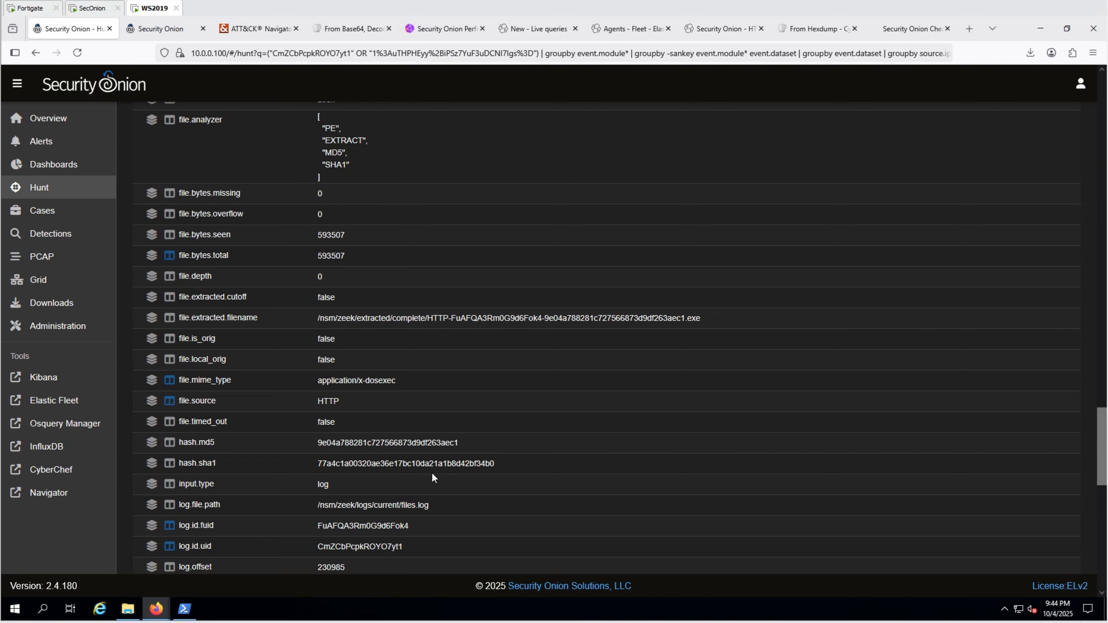
pyautogui.click(422, 443)
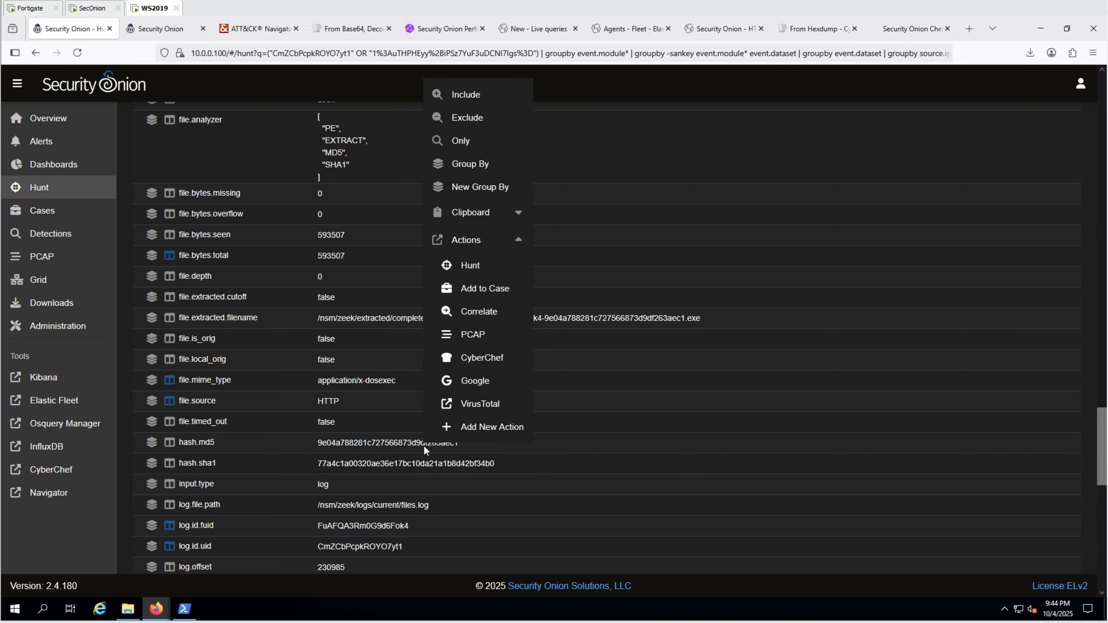
pyautogui.click(468, 406)
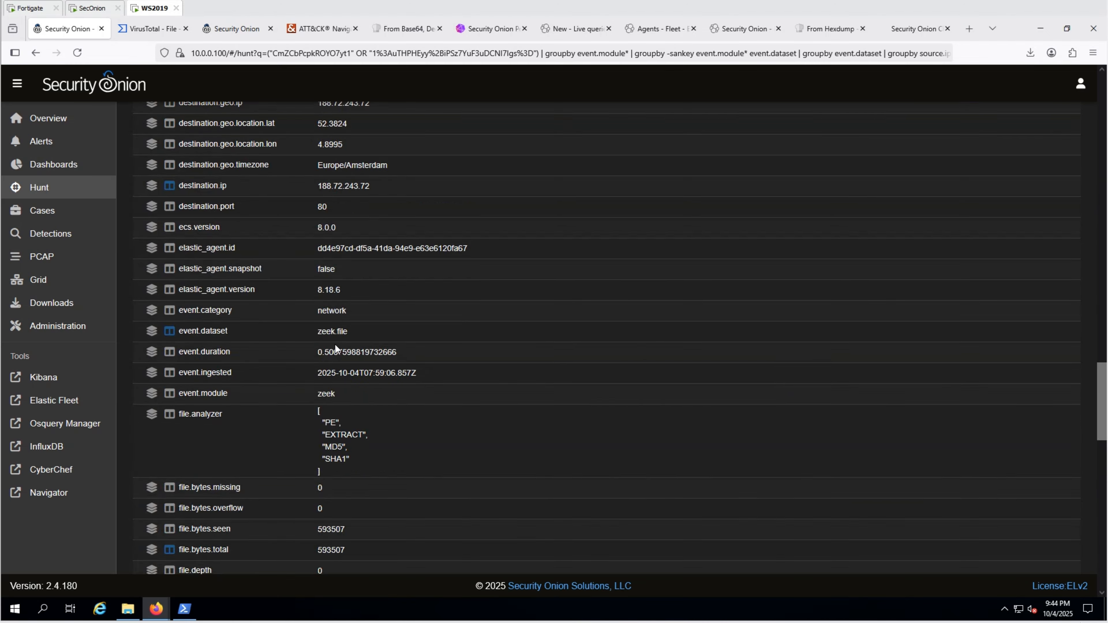
# Attach the zeek.file event to the existing "ET MALWARE Zbot POST Request to C2" case.
pyautogui.scroll(10, 334, 345)
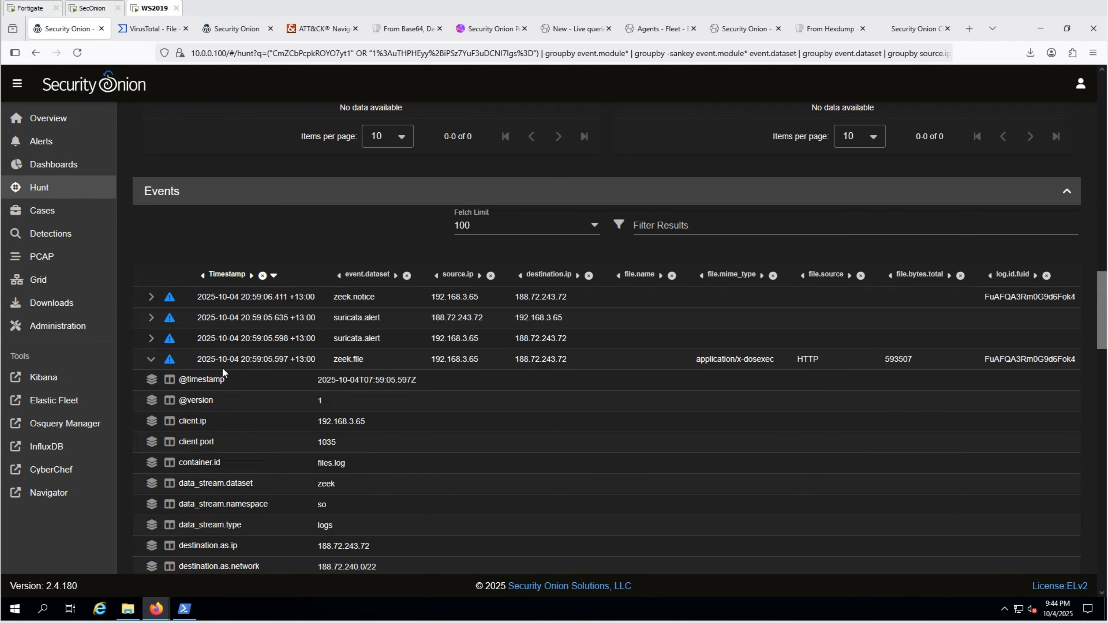
pyautogui.click(170, 362)
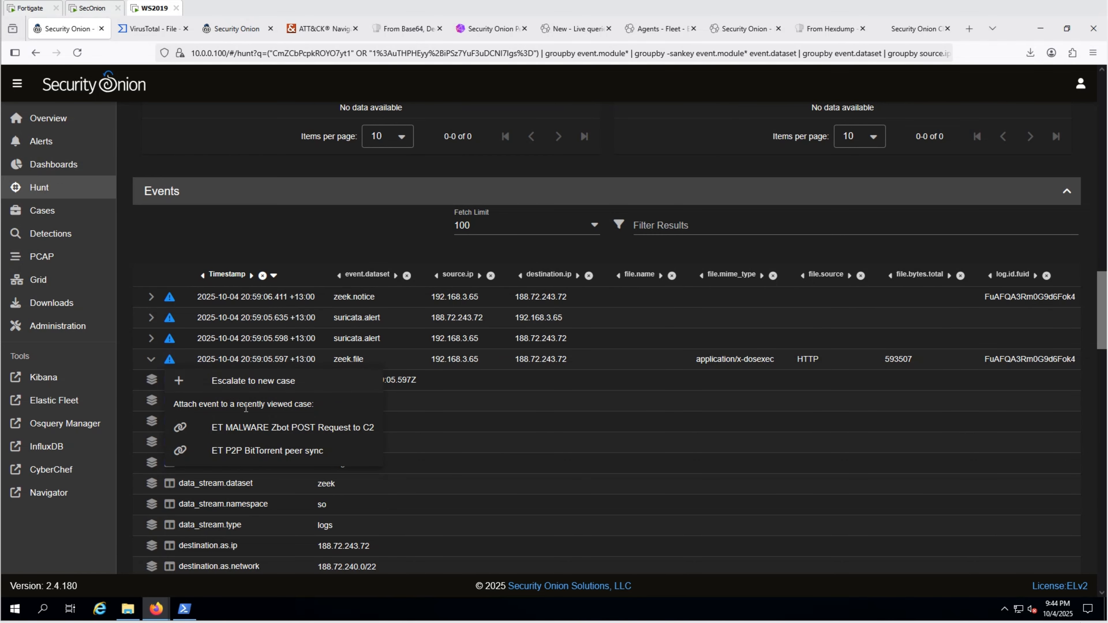
pyautogui.click(294, 429)
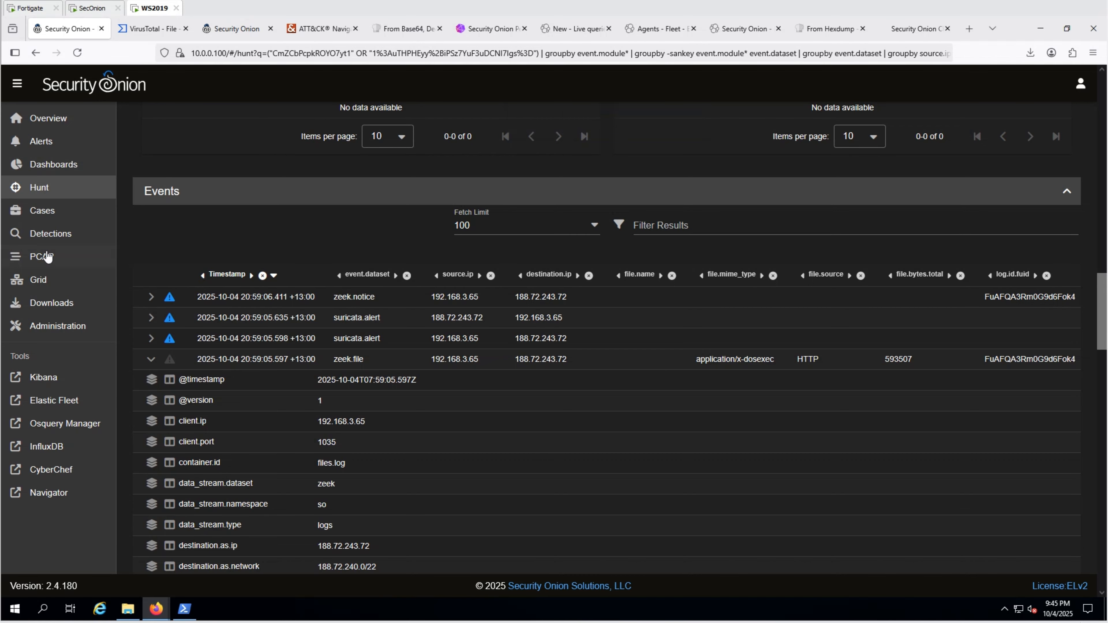
# Open the "ET MALWARE Zbot POST Request to C2" case and examine the fields of its attached zeek.file event, including the file hashes.
pyautogui.click(52, 213)
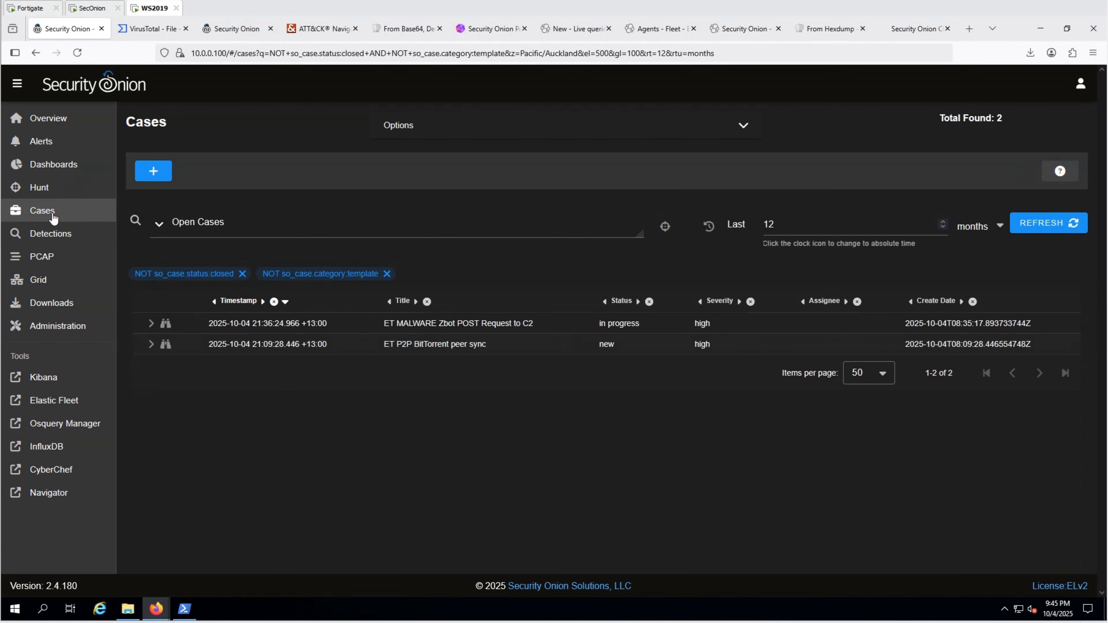
pyautogui.click(433, 317)
pyautogui.click(663, 205)
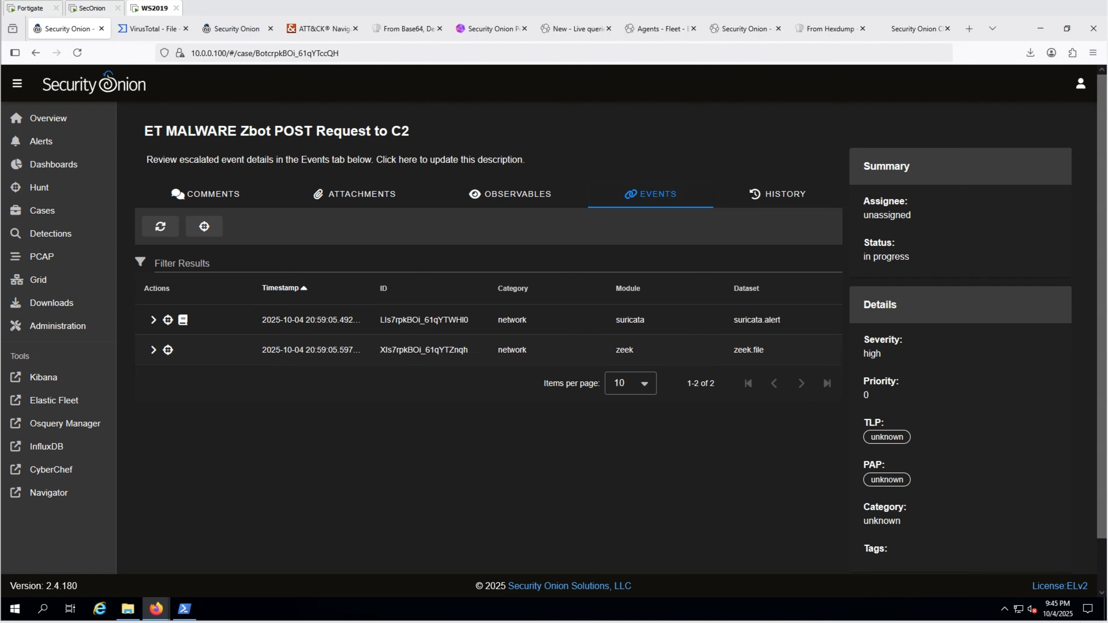
pyautogui.click(153, 351)
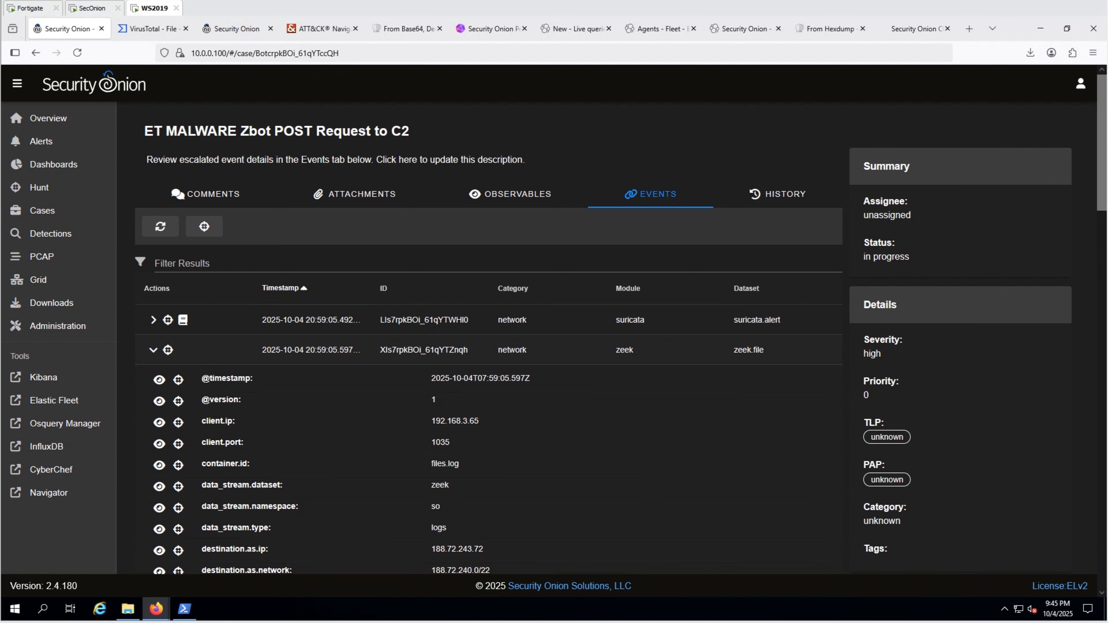
pyautogui.scroll(-15, 412, 357)
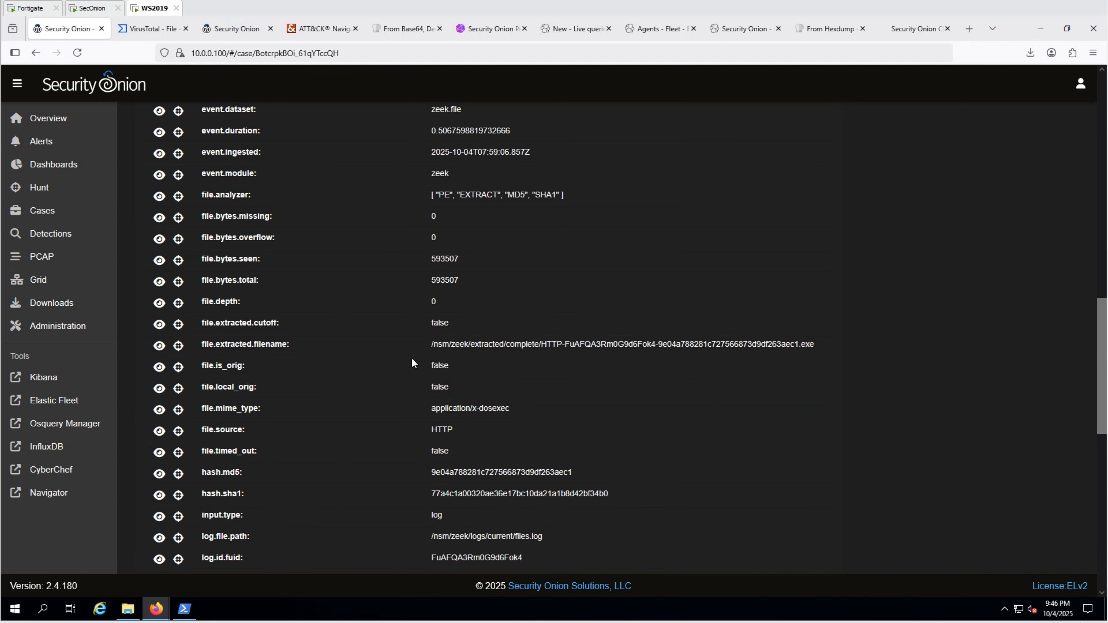
# Add the zeek.file event's hash.md5 value as a case observable and hunt for that hash.
pyautogui.click(159, 474)
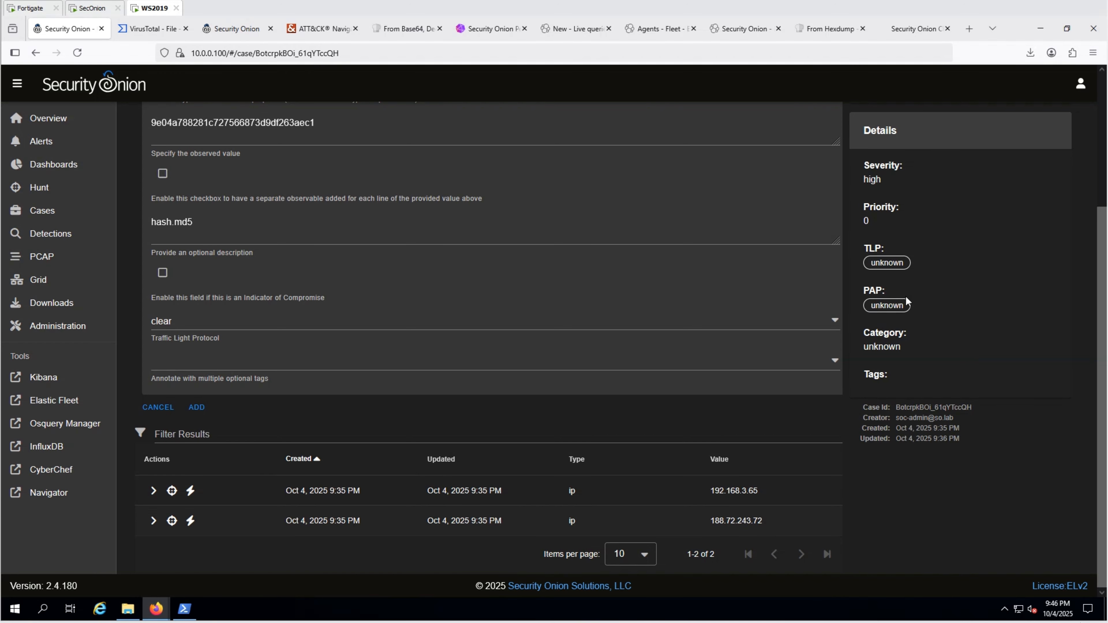
pyautogui.click(196, 408)
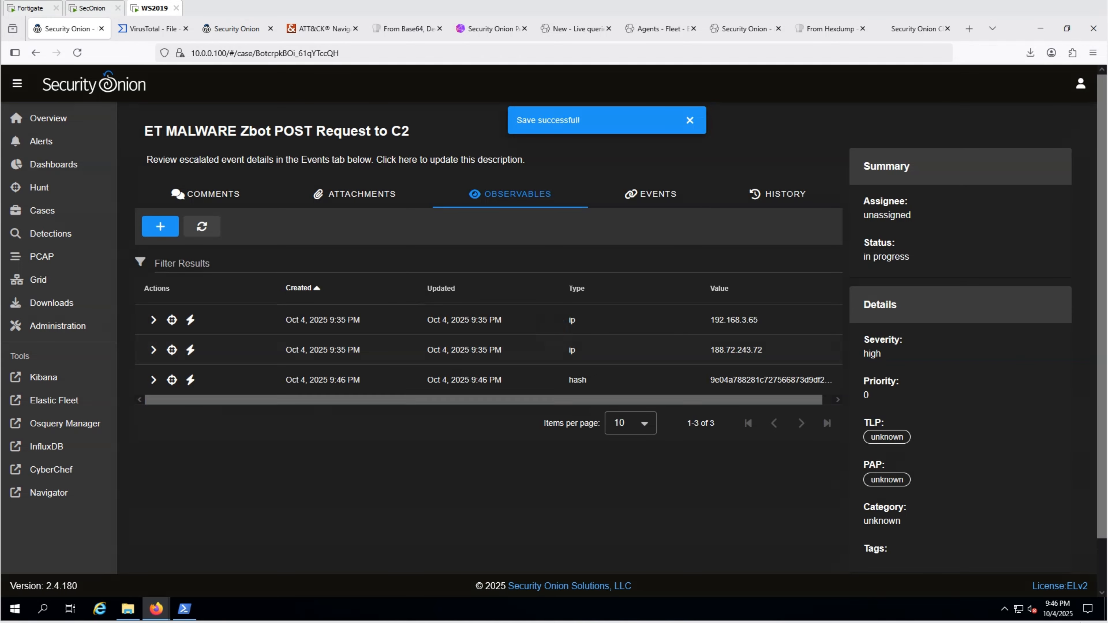
pyautogui.click(172, 380)
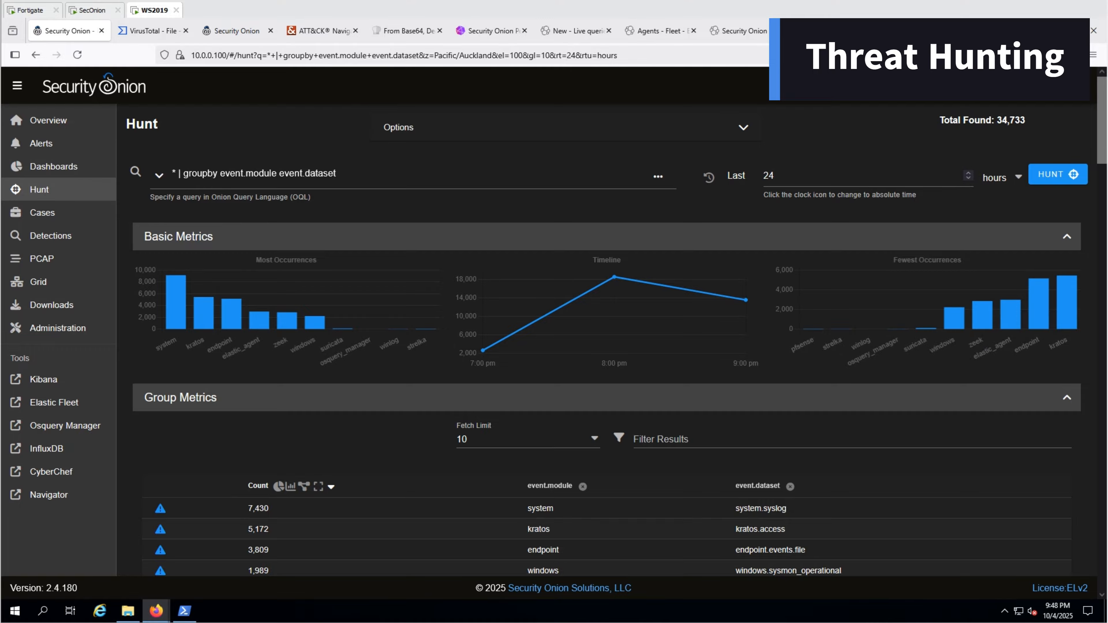
# Run the Log Type hunt query with a group fetch limit of 50 and include event.module "zeek" in the query.
pyautogui.click(159, 175)
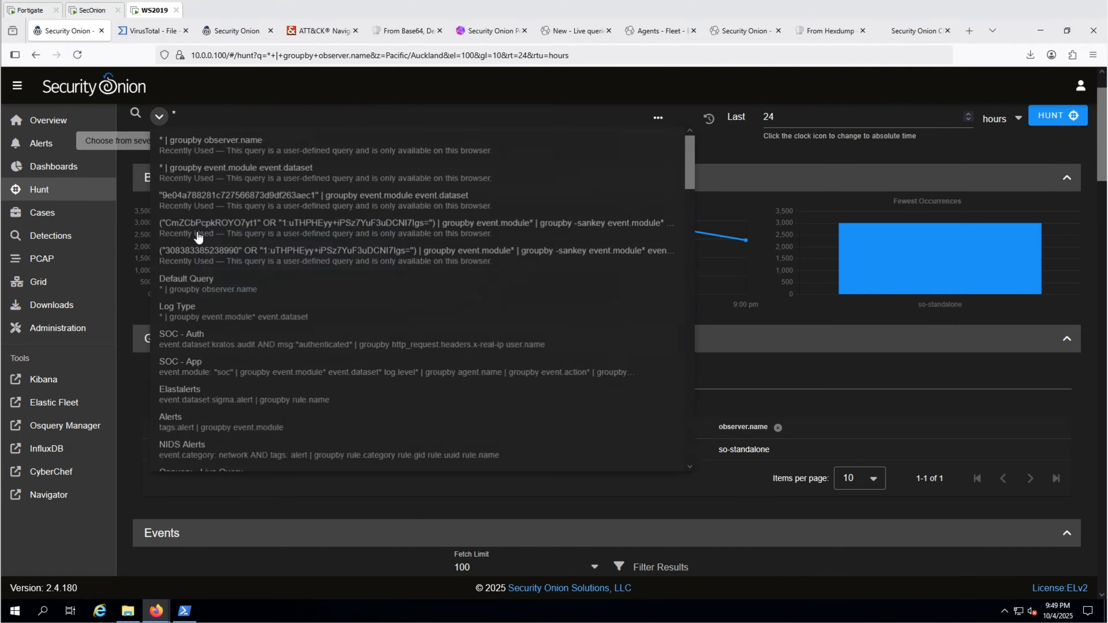
pyautogui.click(200, 316)
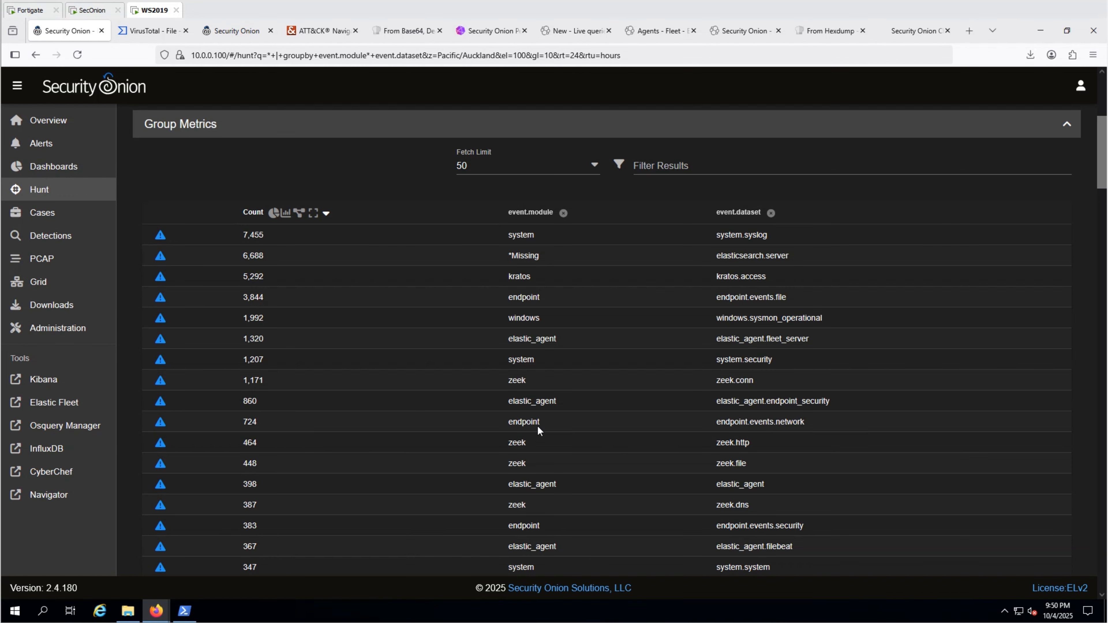
pyautogui.rightClick(517, 380)
pyautogui.click(518, 379)
pyautogui.click(518, 379)
pyautogui.click(518, 379)
pyautogui.click(518, 379)
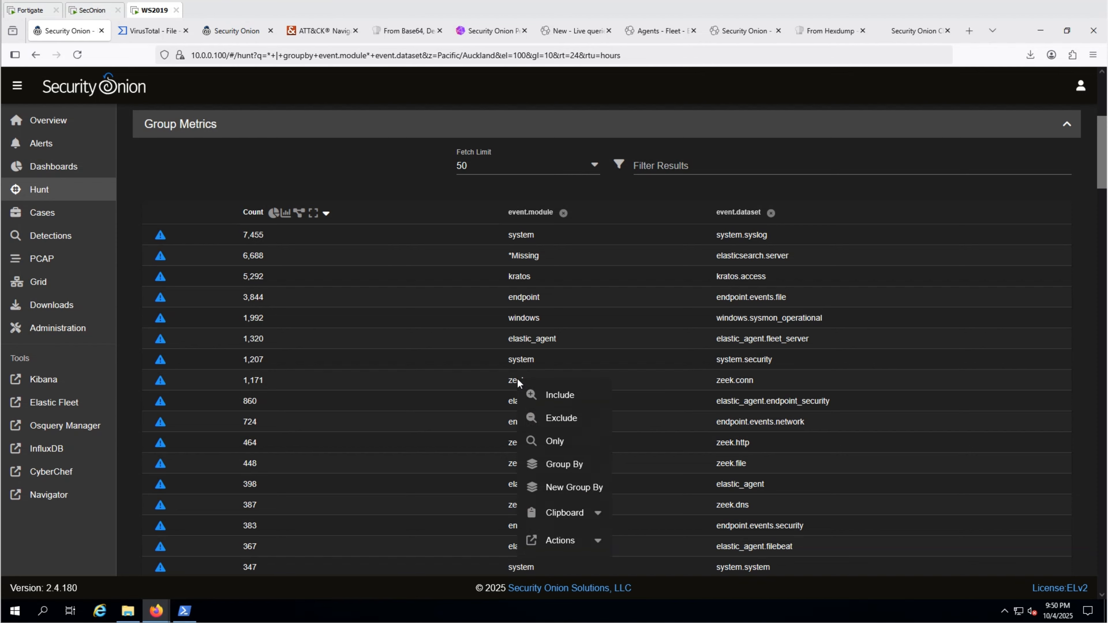
pyautogui.click(565, 395)
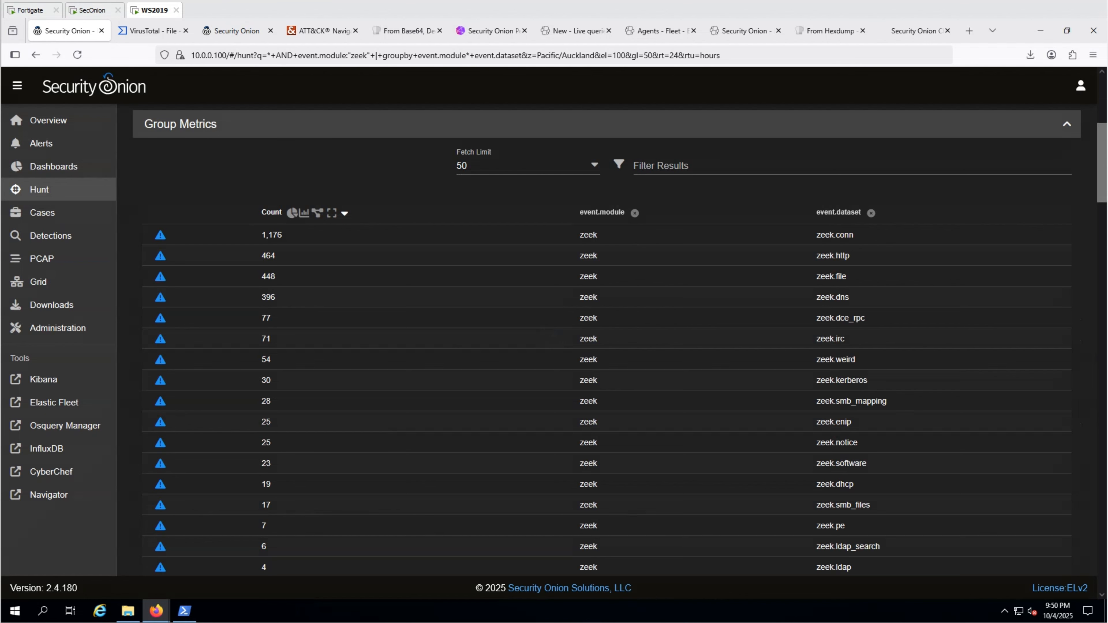
# Narrow the hunt to only the zeek.http dataset.
pyautogui.scroll(7, 701, 328)
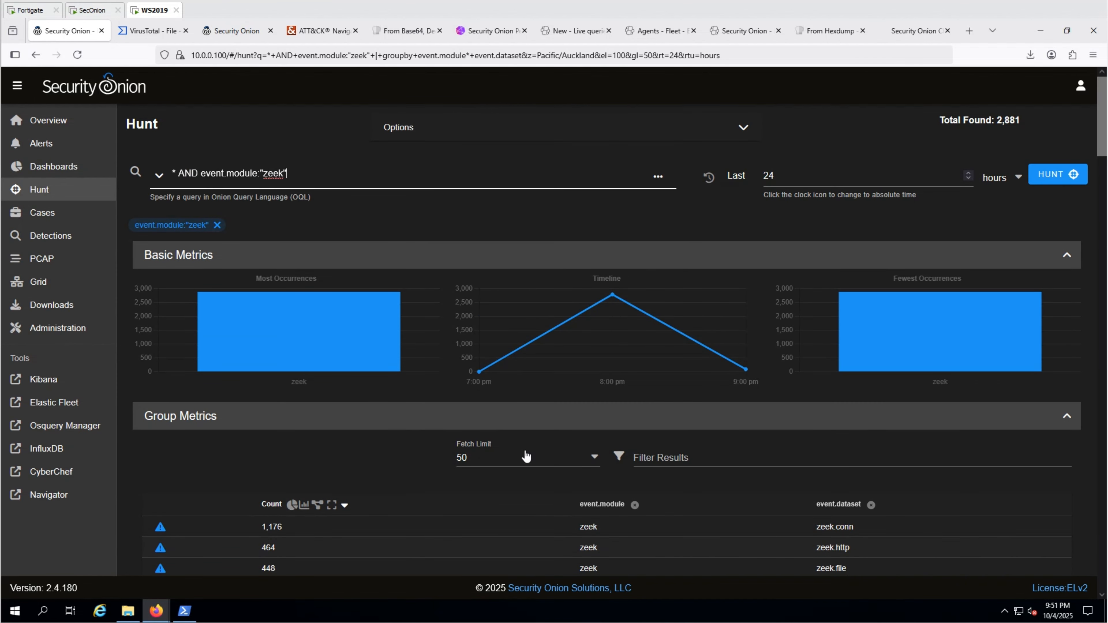
pyautogui.scroll(-3, 510, 459)
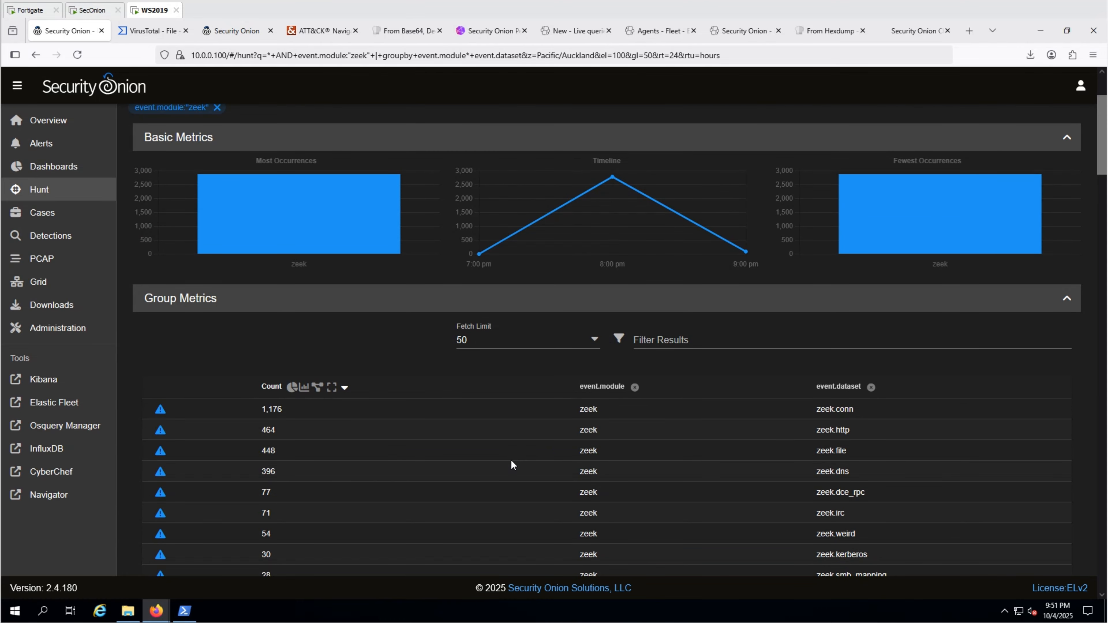
pyautogui.click(843, 430)
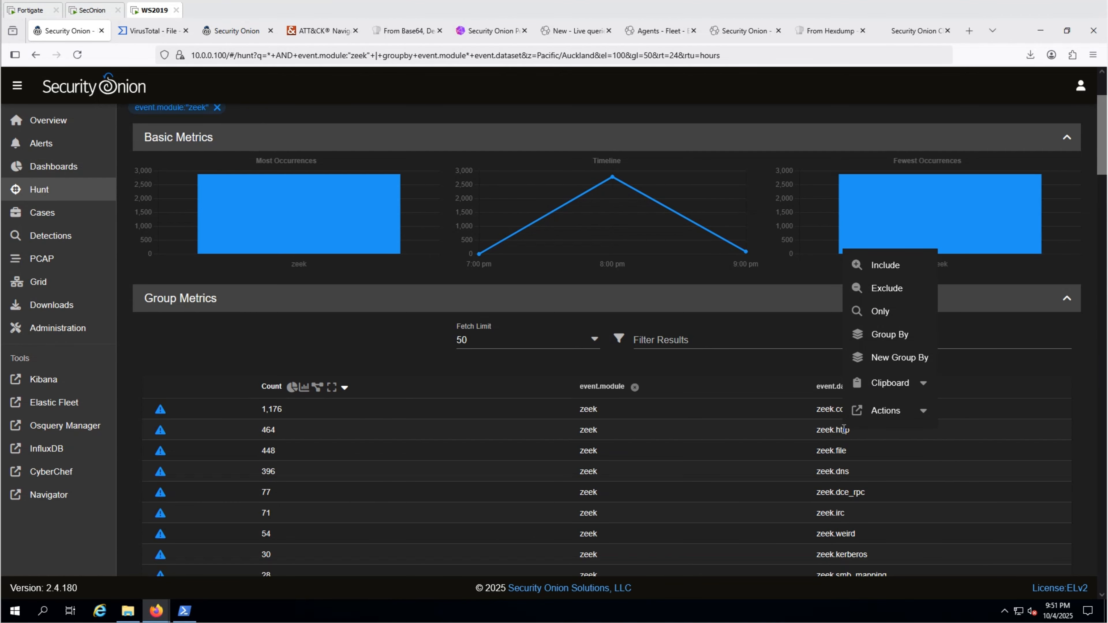
pyautogui.click(881, 309)
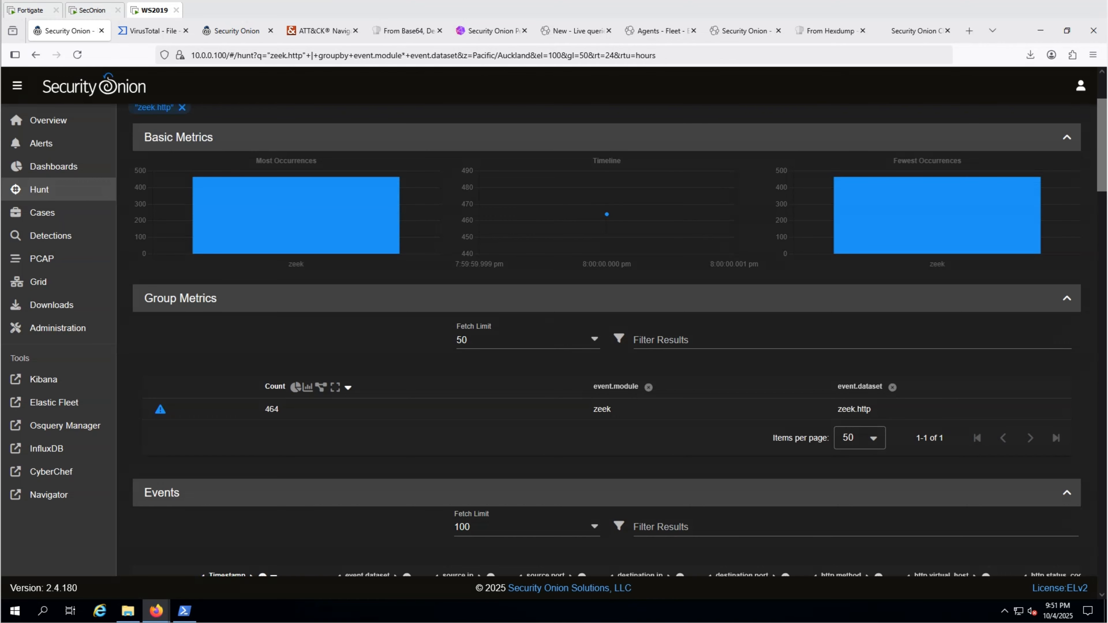
# Sort the zeek.http events by destination port in ascending order and add destination.port to the query's grouping.
pyautogui.scroll(-7, 721, 401)
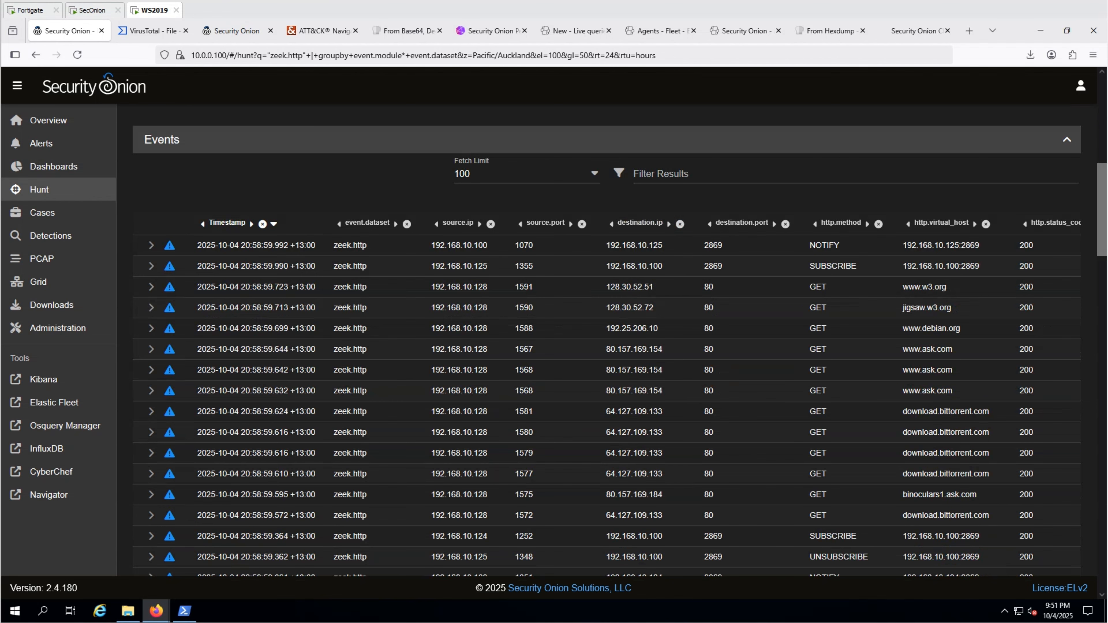
pyautogui.click(742, 222)
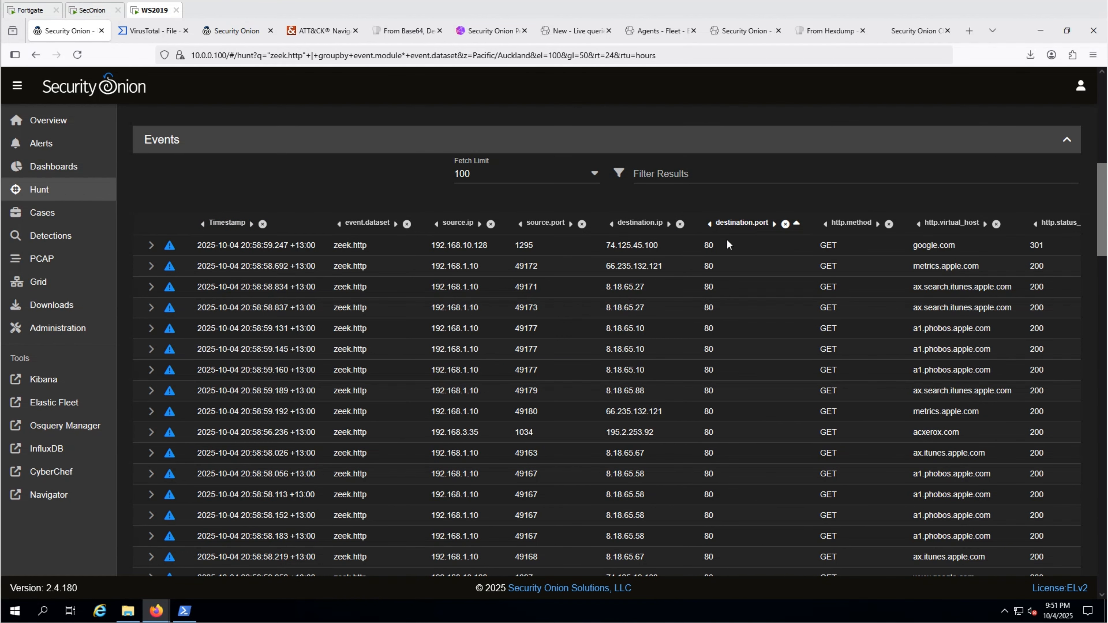
pyautogui.click(711, 246)
pyautogui.click(769, 328)
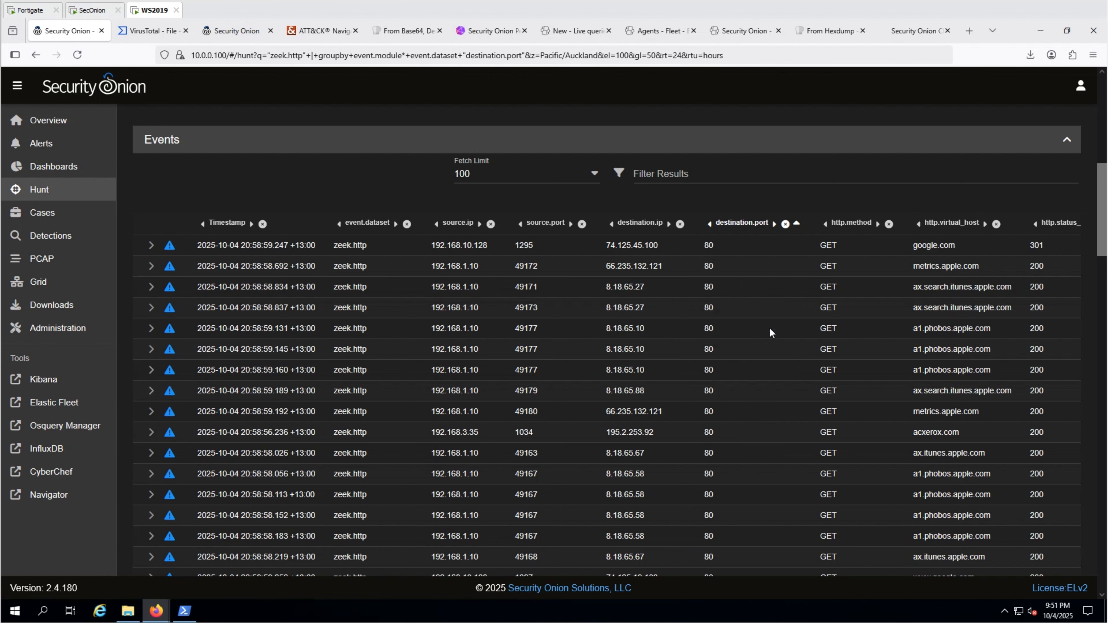
# Remove the destination.port column from the zeek.http events table and add a new separate grouping by destination.port.
pyautogui.scroll(-2, 770, 332)
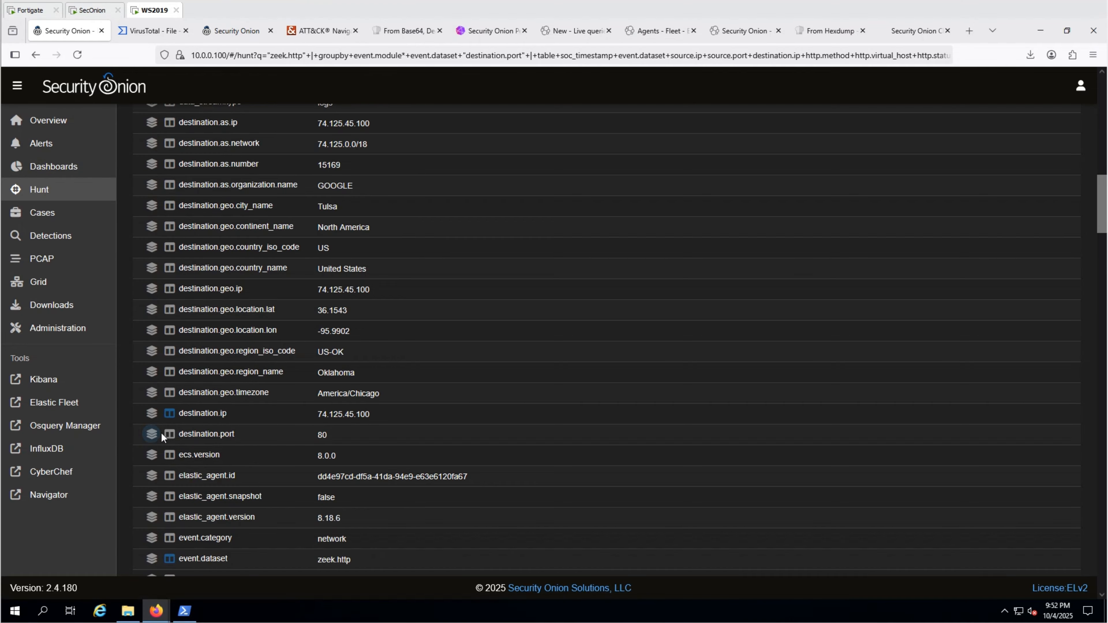
pyautogui.scroll(6, 746, 404)
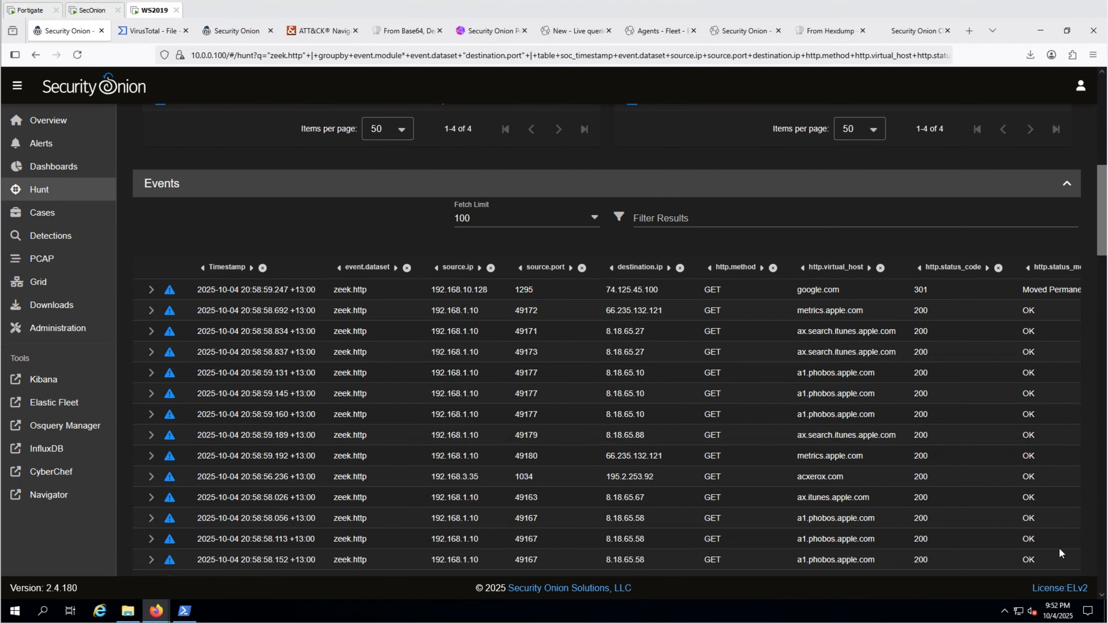
pyautogui.scroll(-4, 1057, 553)
pyautogui.scroll(5, 1060, 533)
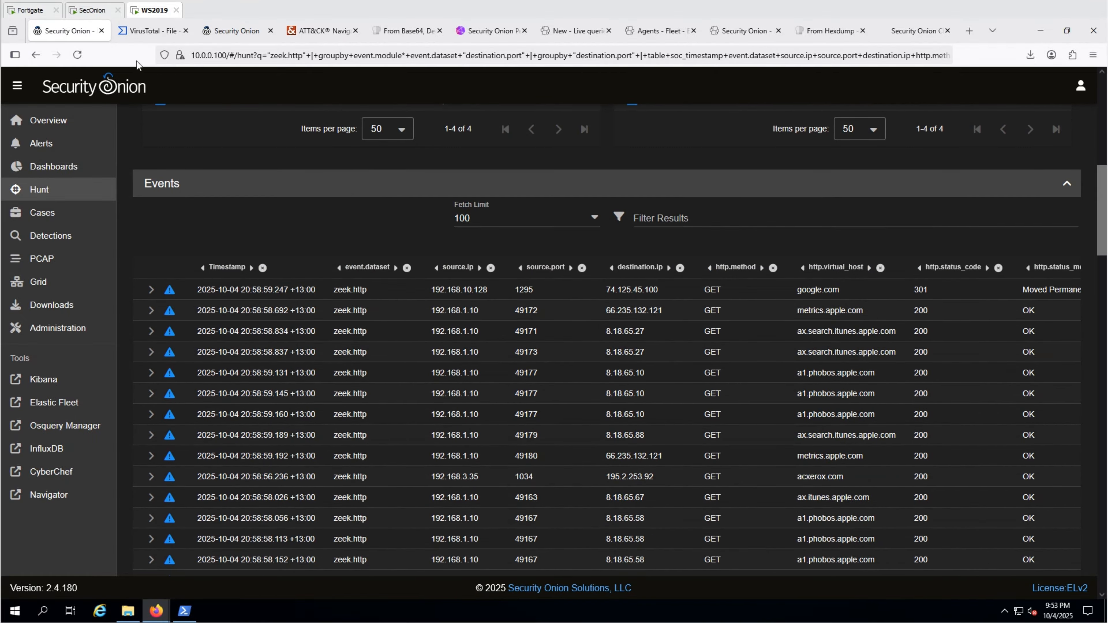
# Open Alerts in a new browser tab and drill down into the "ET MALWARE Zbot POST Request to C2" alerts to examine their details.
pyautogui.rightClick(49, 144)
pyautogui.click(77, 153)
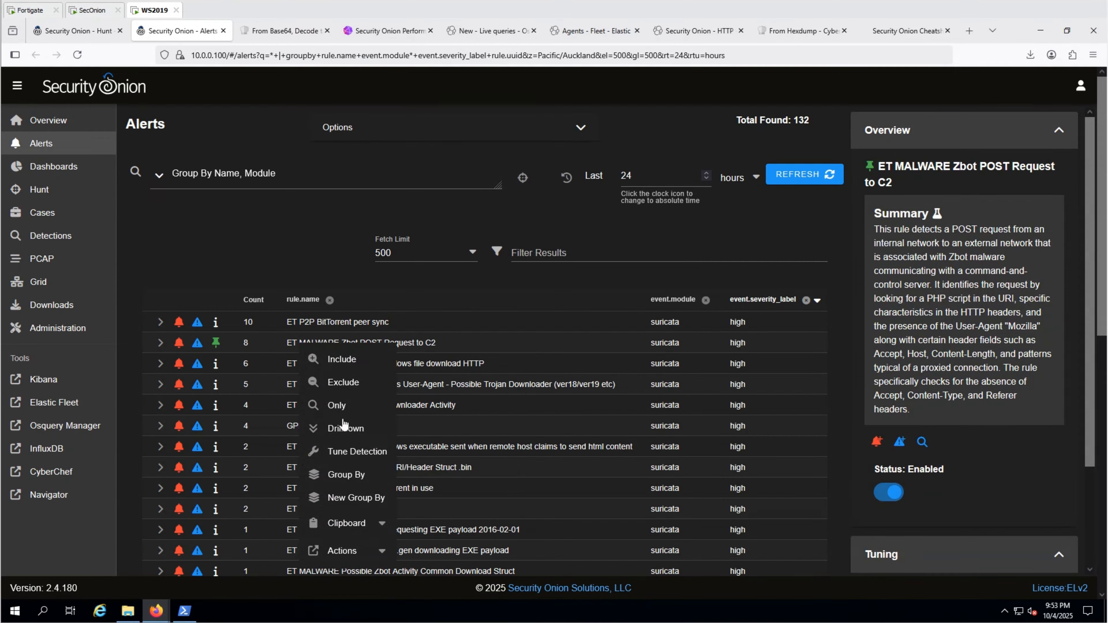
pyautogui.click(338, 429)
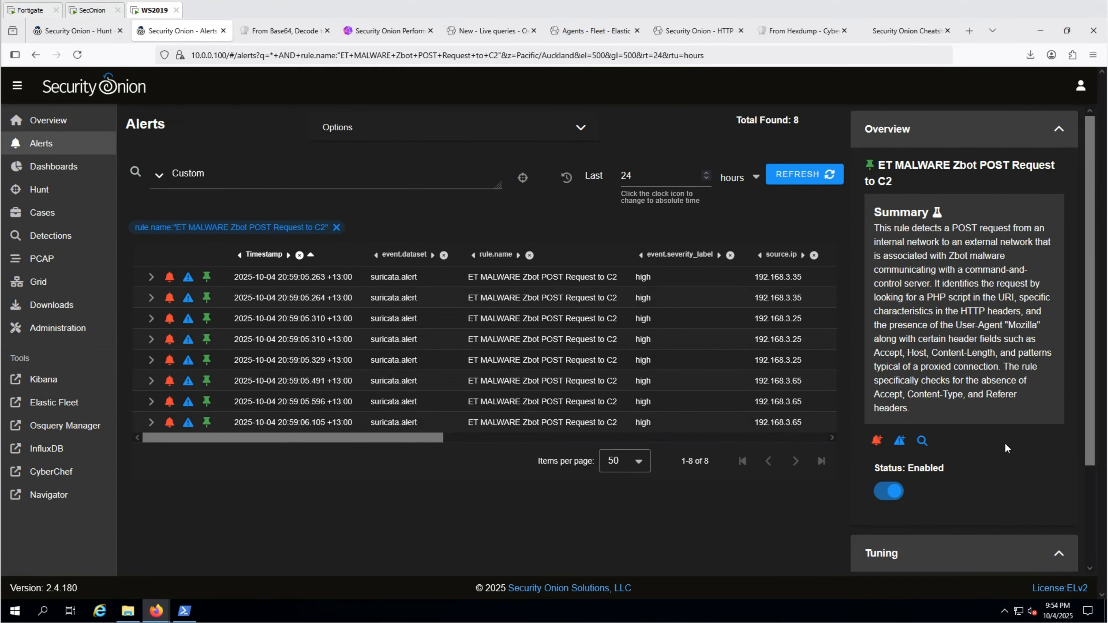
pyautogui.moveTo(443, 438); pyautogui.dragTo(630, 433)
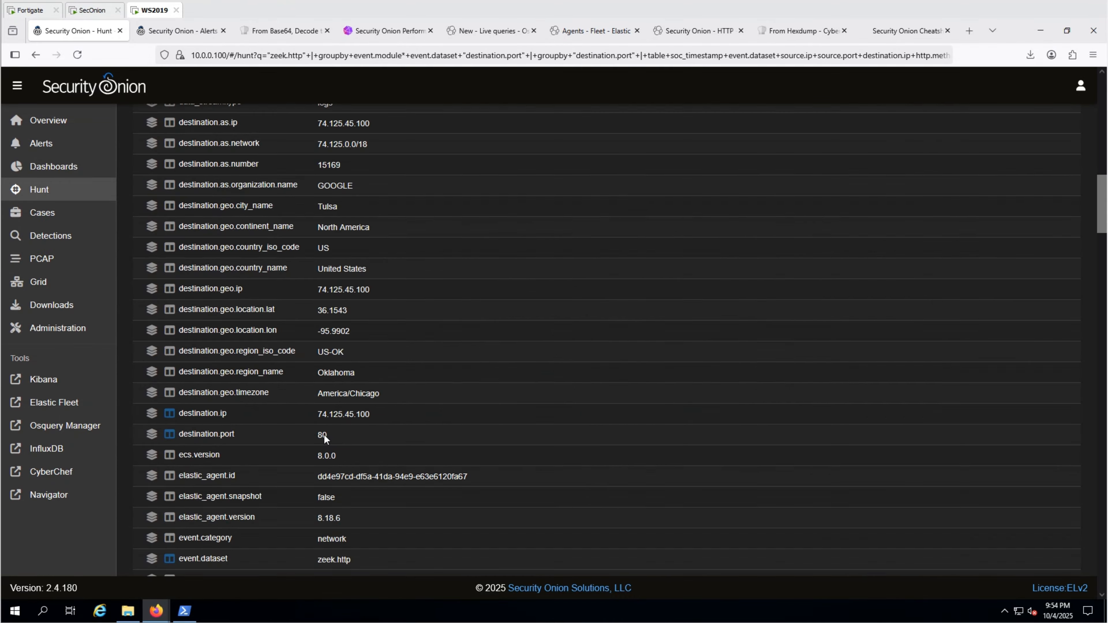
# Back in the zeek.http hunt, include destination.port "80" from the expanded event in the query.
pyautogui.click(324, 435)
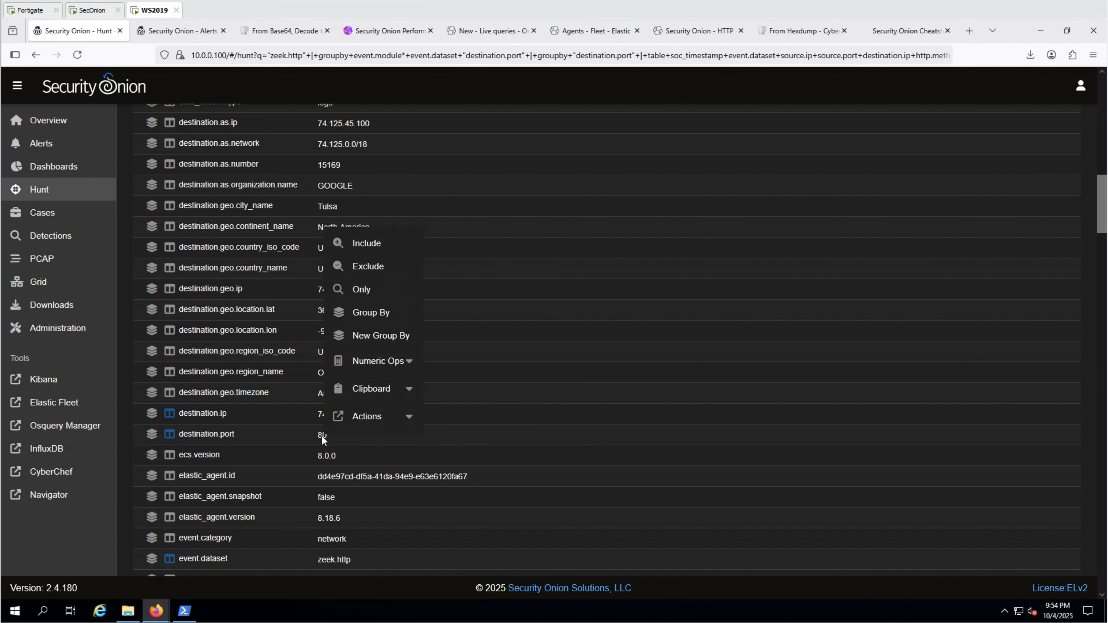
pyautogui.click(376, 246)
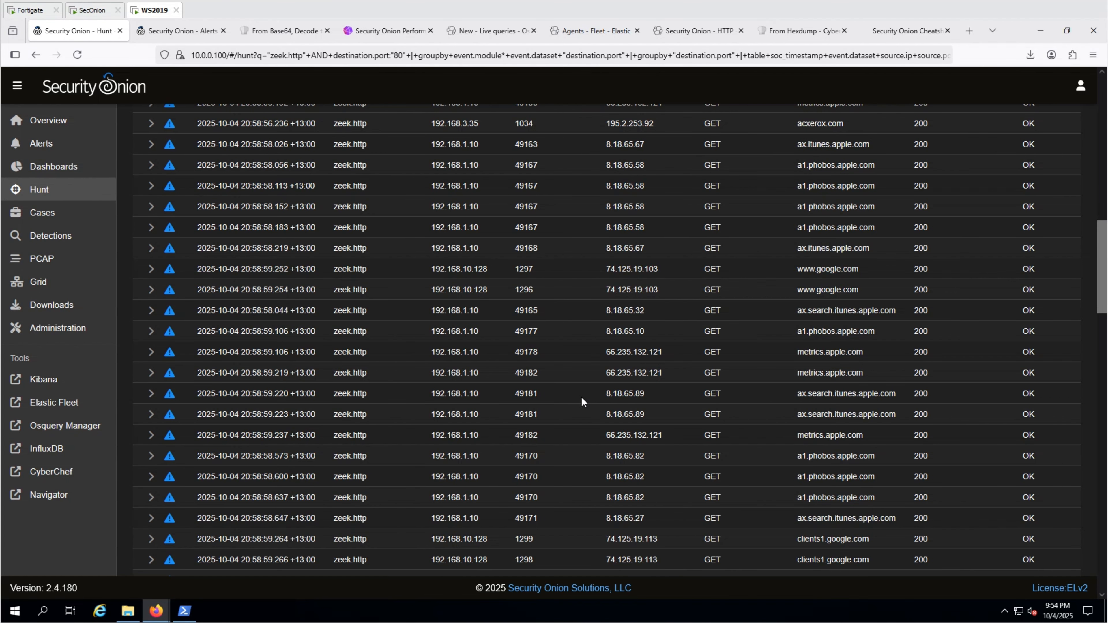
pyautogui.scroll(10, 582, 401)
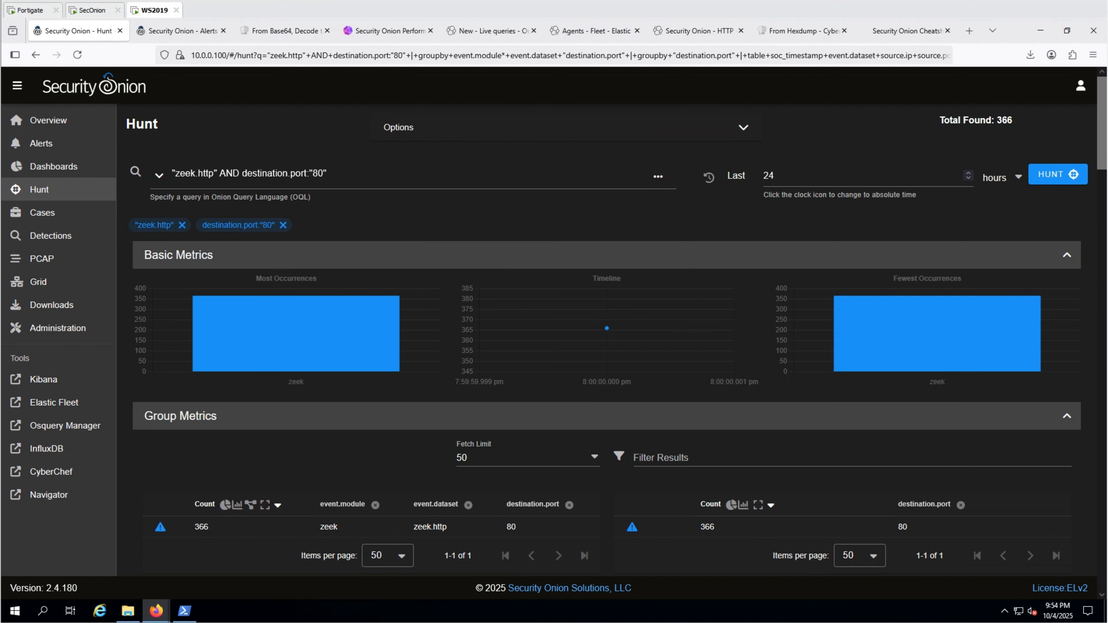
pyautogui.scroll(-10, 675, 471)
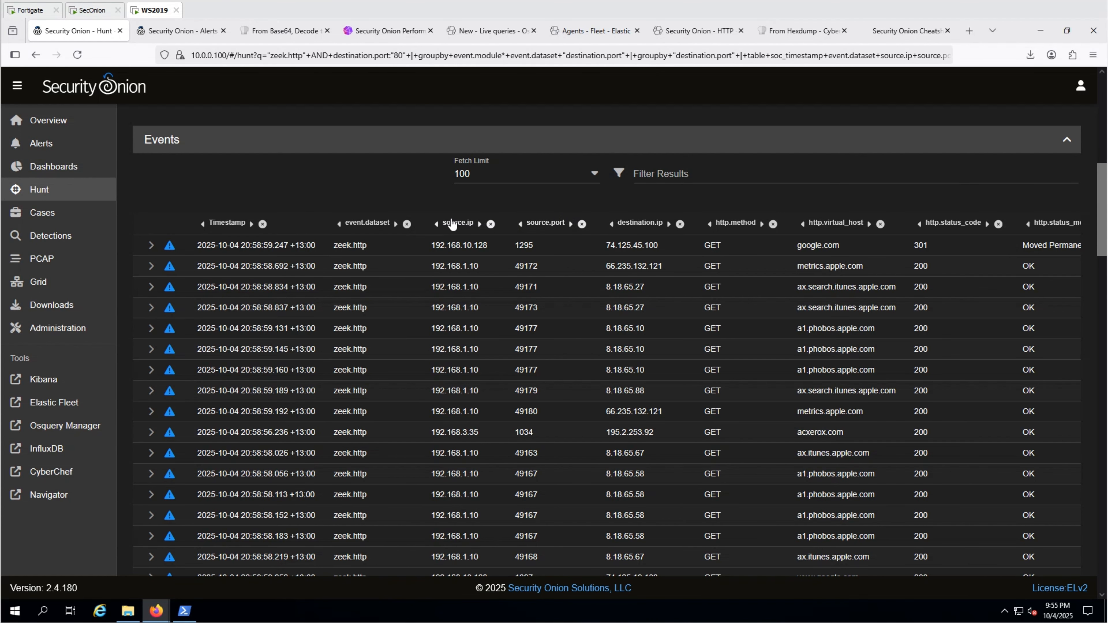
# Sort the port 80 events by http.method in descending order and add http.method to the destination.port grouping.
pyautogui.click(736, 227)
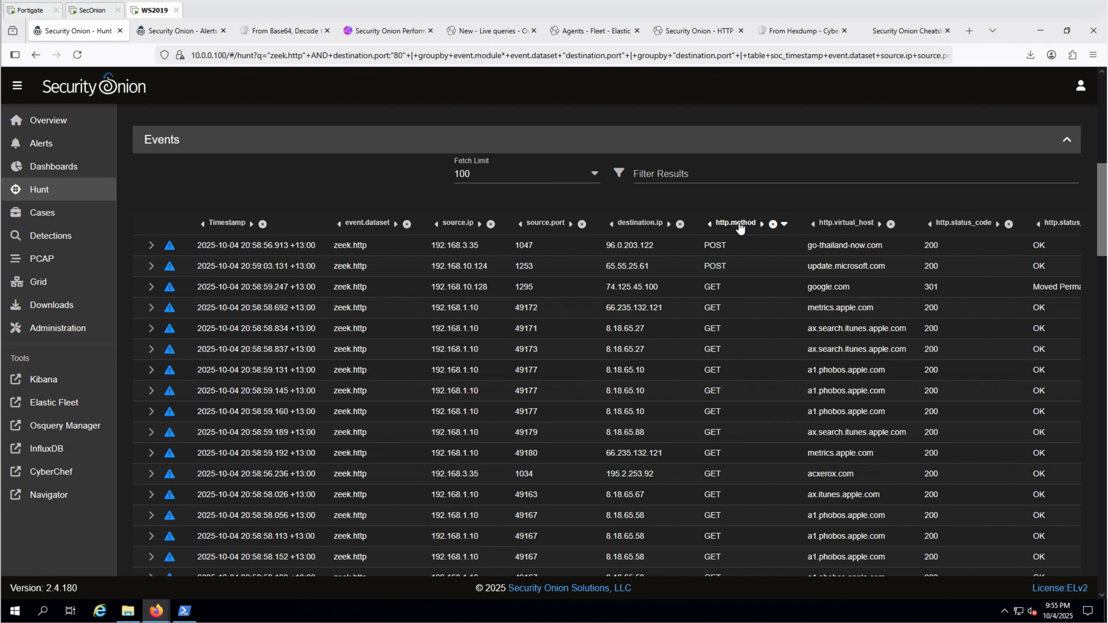
pyautogui.click(718, 244)
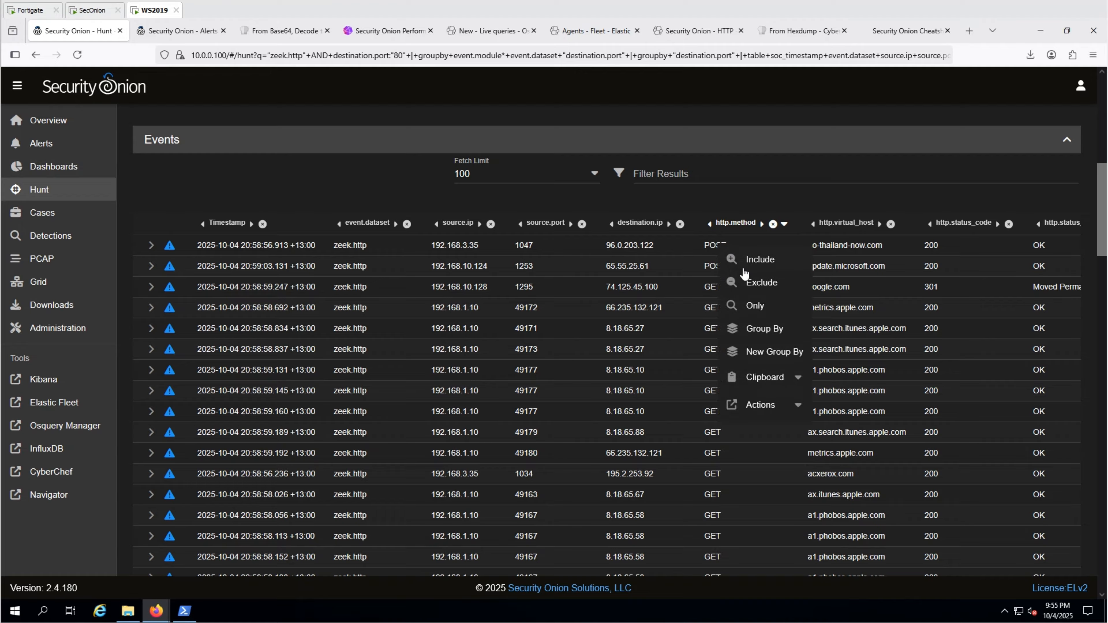
pyautogui.click(755, 328)
pyautogui.scroll(-2, 756, 331)
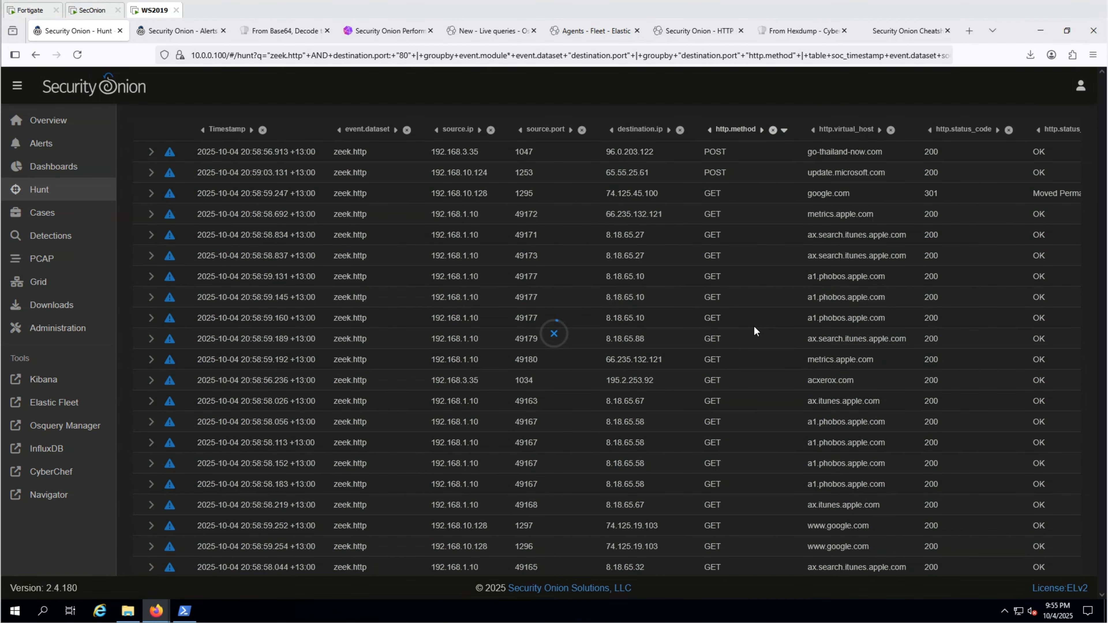
pyautogui.scroll(-20, 736, 361)
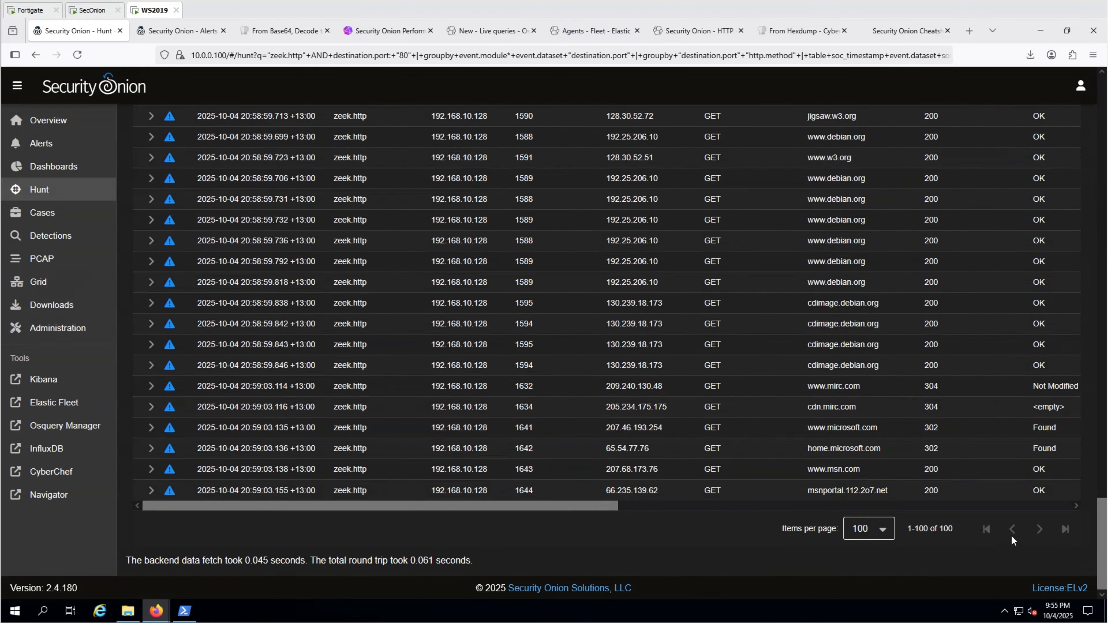
pyautogui.scroll(15, 627, 457)
pyautogui.scroll(20, 628, 457)
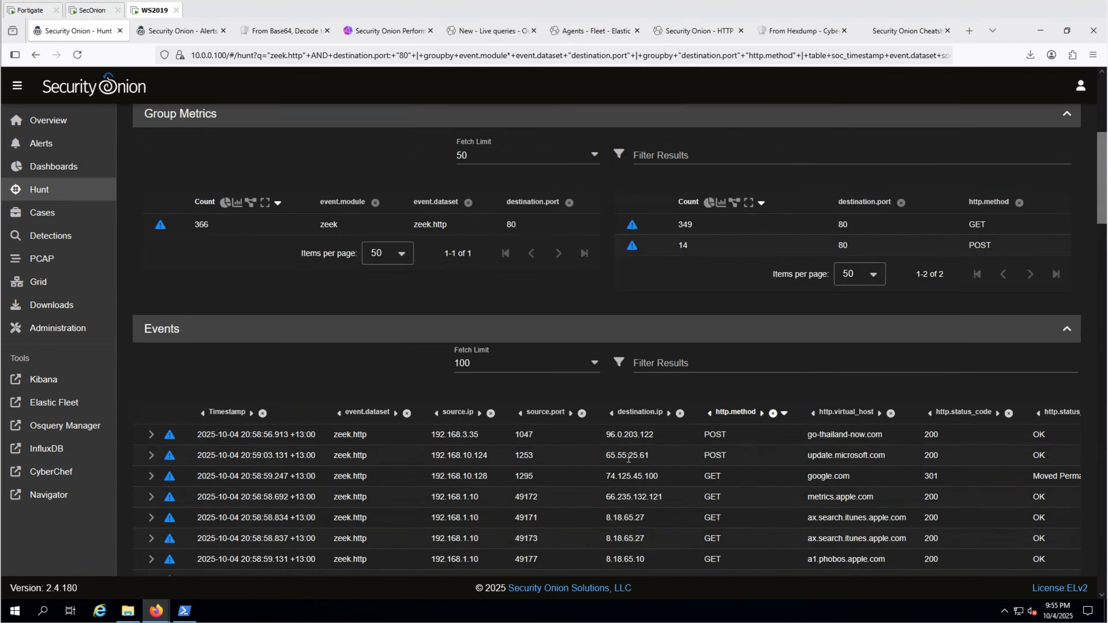
pyautogui.scroll(-9, 627, 457)
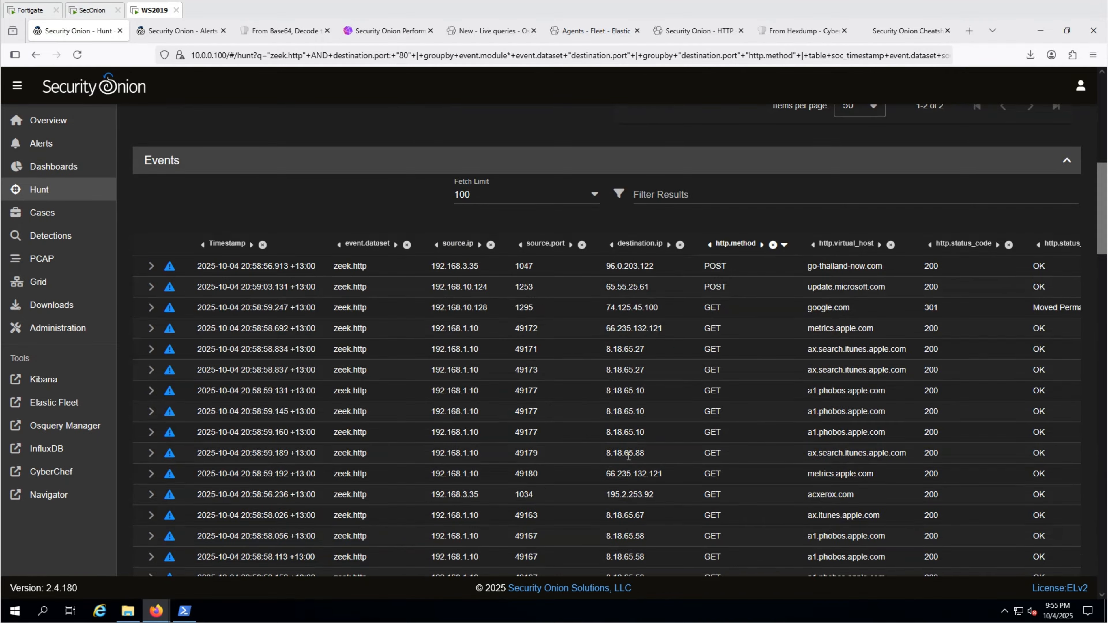
pyautogui.scroll(1, 627, 457)
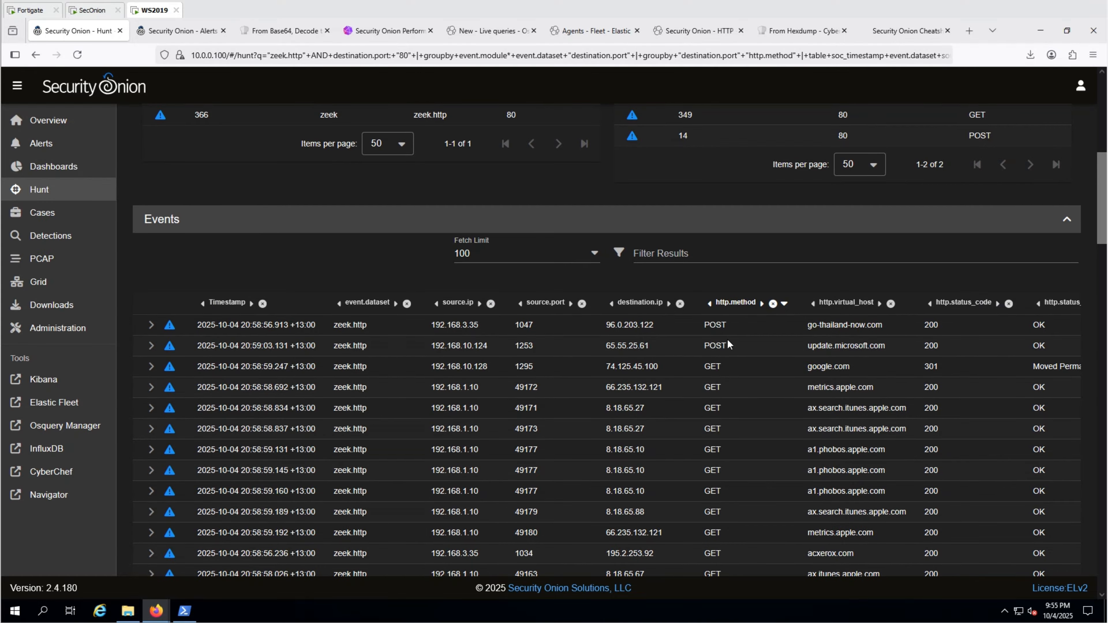
# Include http.method "POST" in the hunt query and review the matching events.
pyautogui.click(717, 328)
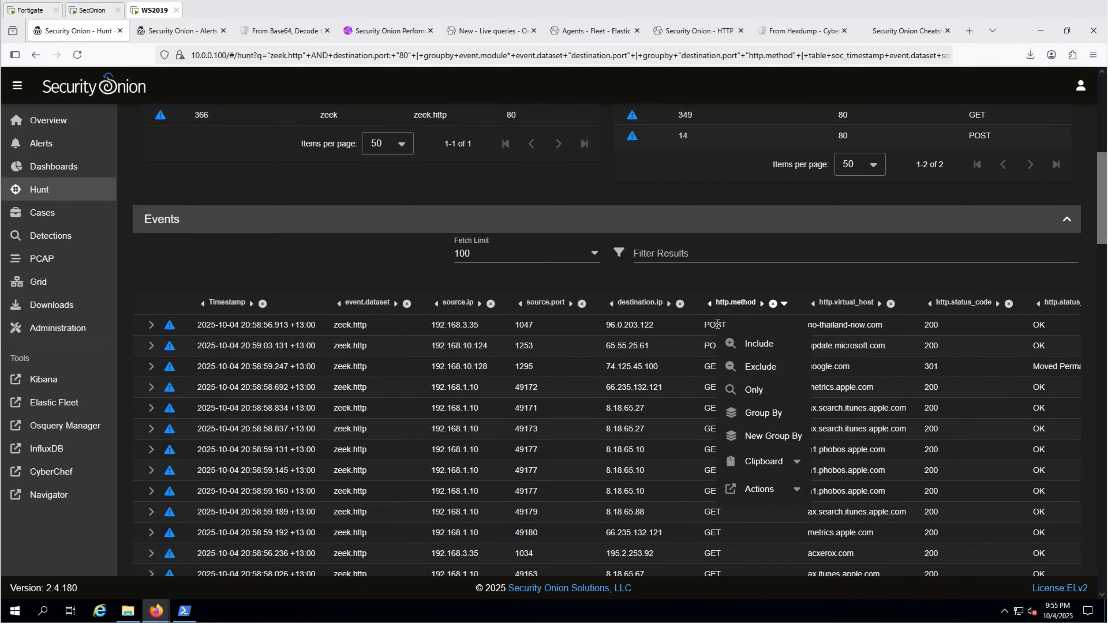
pyautogui.click(740, 345)
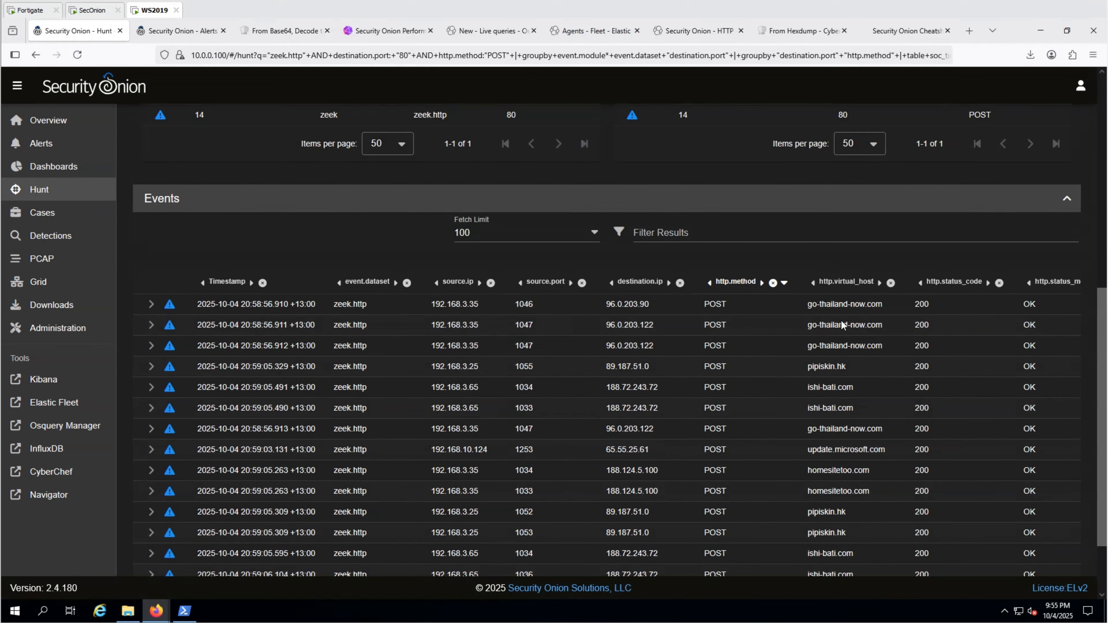
pyautogui.scroll(8, 441, 269)
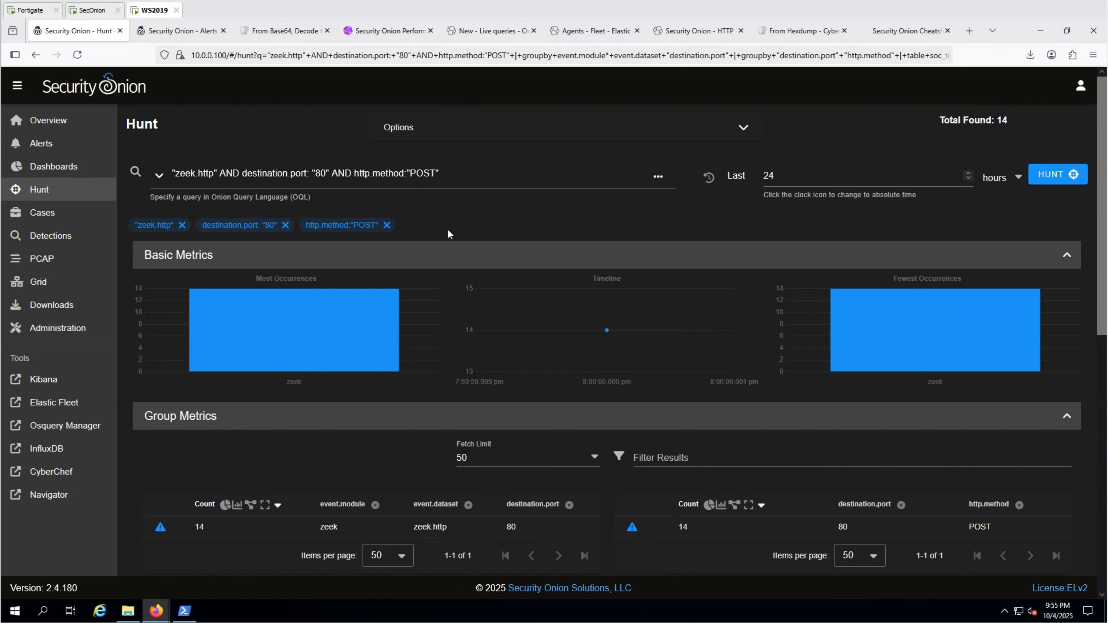
pyautogui.scroll(-6, 587, 294)
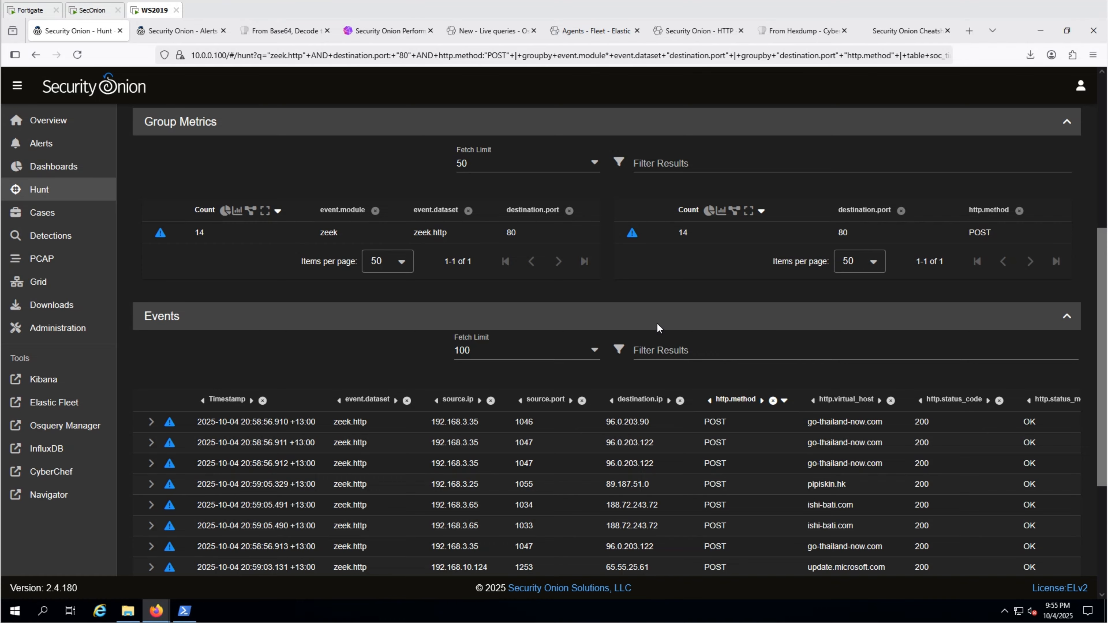
pyautogui.scroll(-1, 838, 444)
pyautogui.scroll(-1, 838, 444)
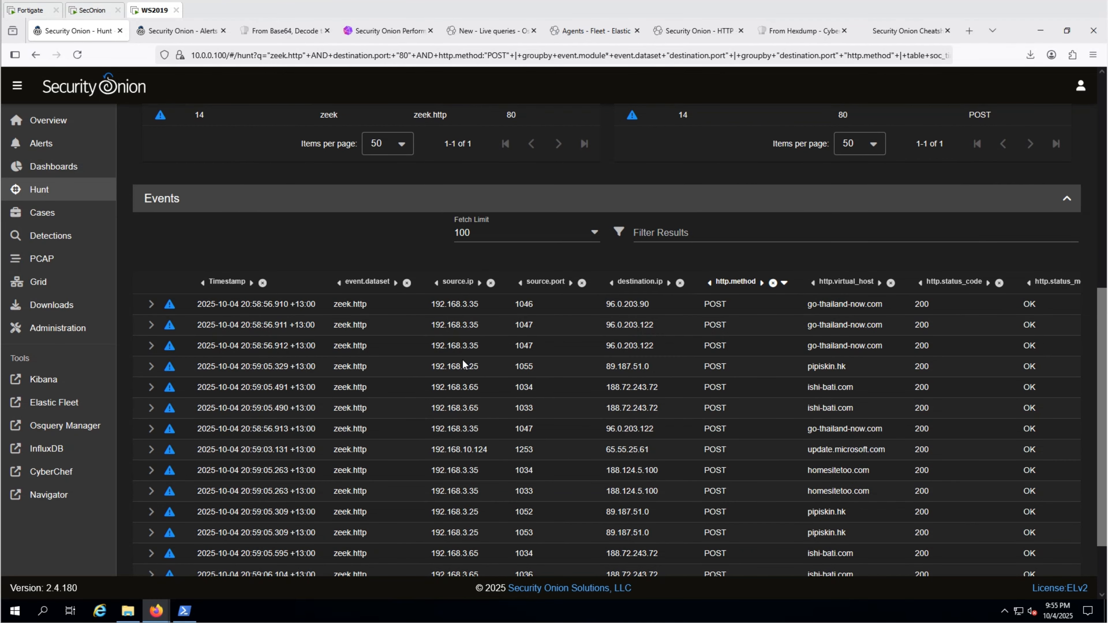
pyautogui.scroll(-1, 463, 361)
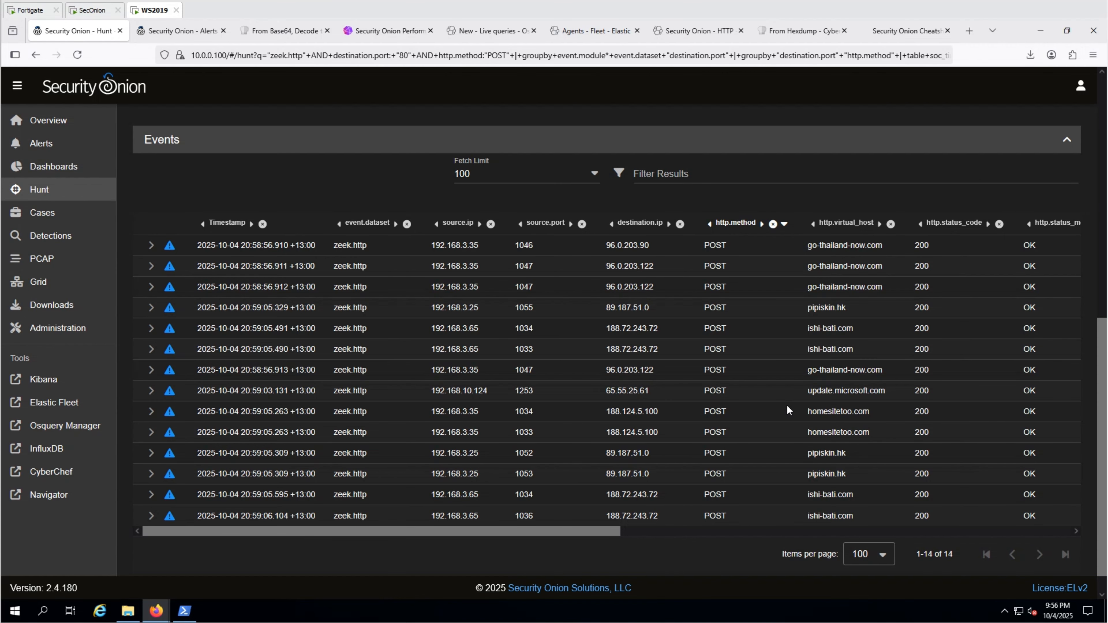
# Sort the POST events by http.request.body.length in descending order.
pyautogui.hscroll(5, 786, 405)
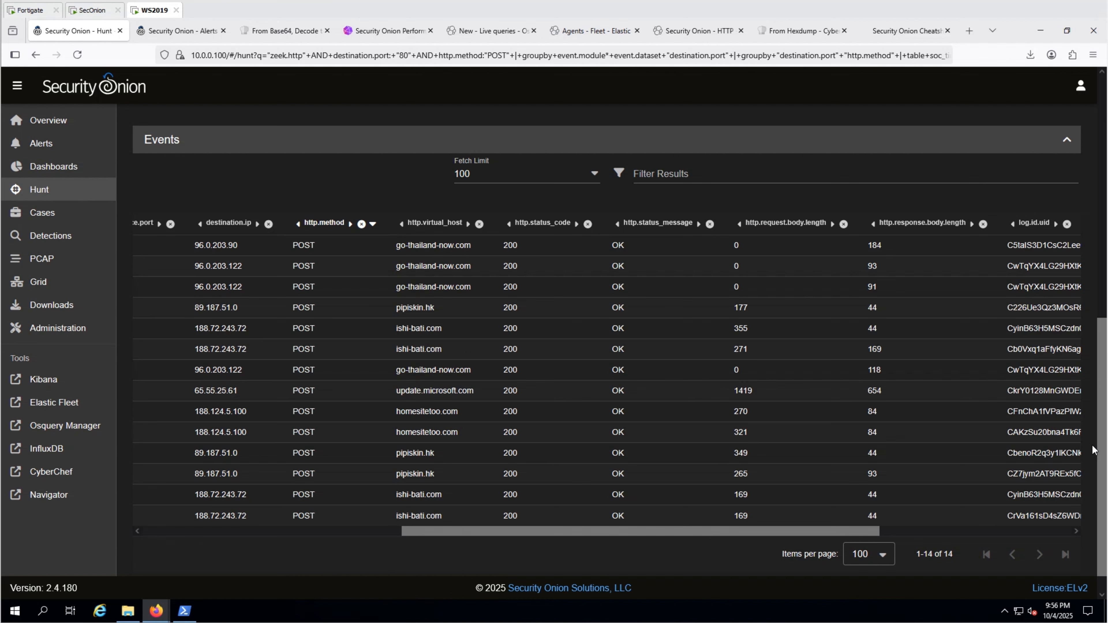
pyautogui.click(784, 223)
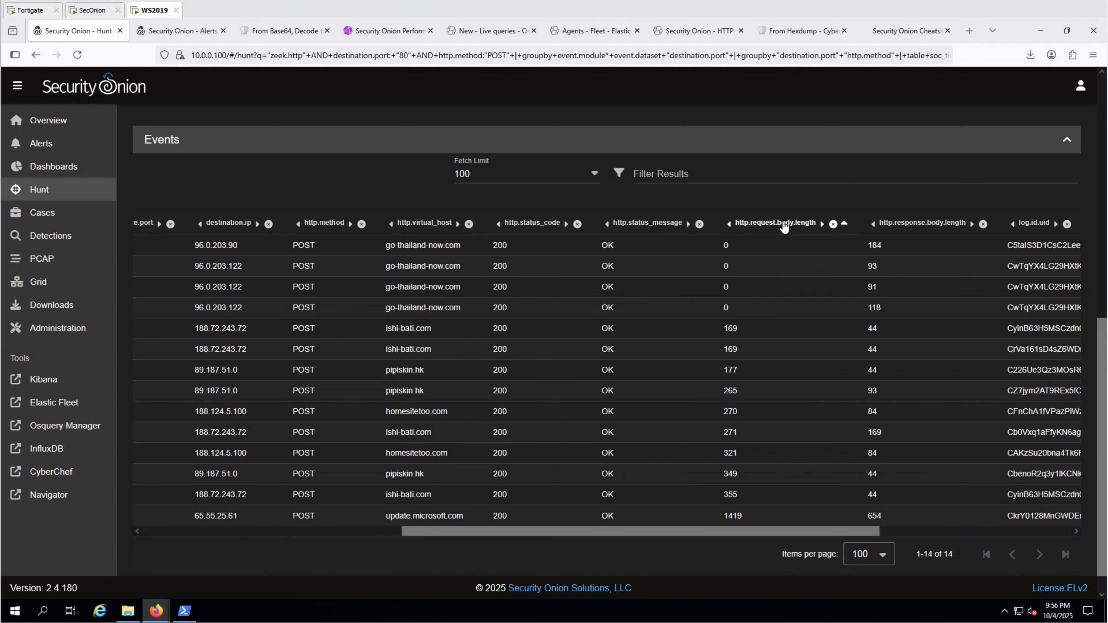
pyautogui.click(784, 223)
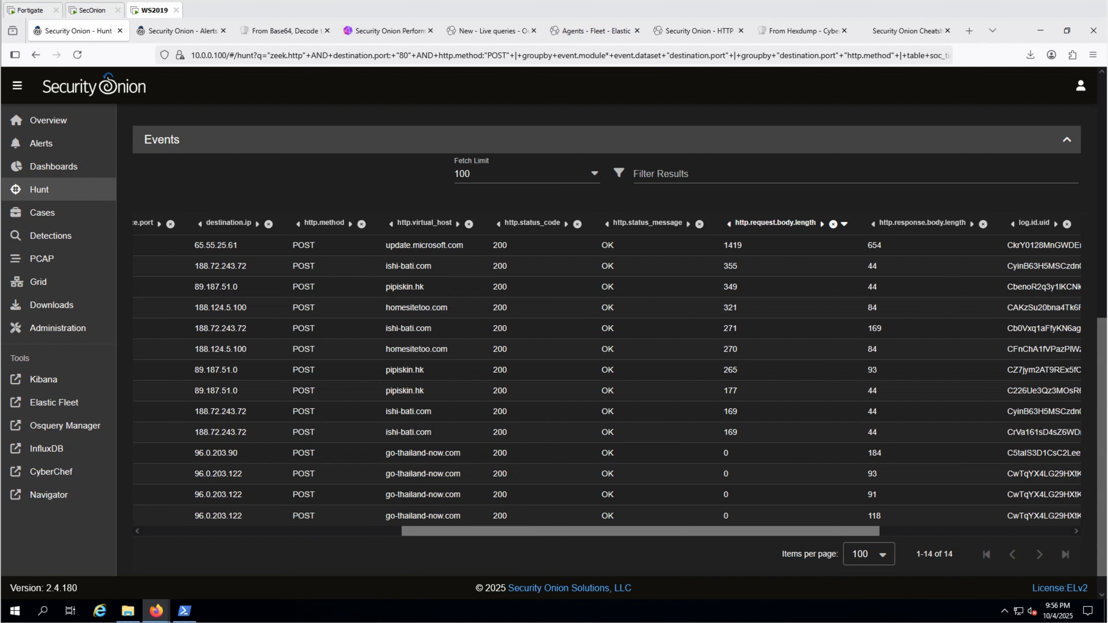
# Open the PCAP for the ishi-bati.com POST event from 192.168.3.65 with the largest request body and examine its HTTP conversation.
pyautogui.hscroll(-5, 388, 271)
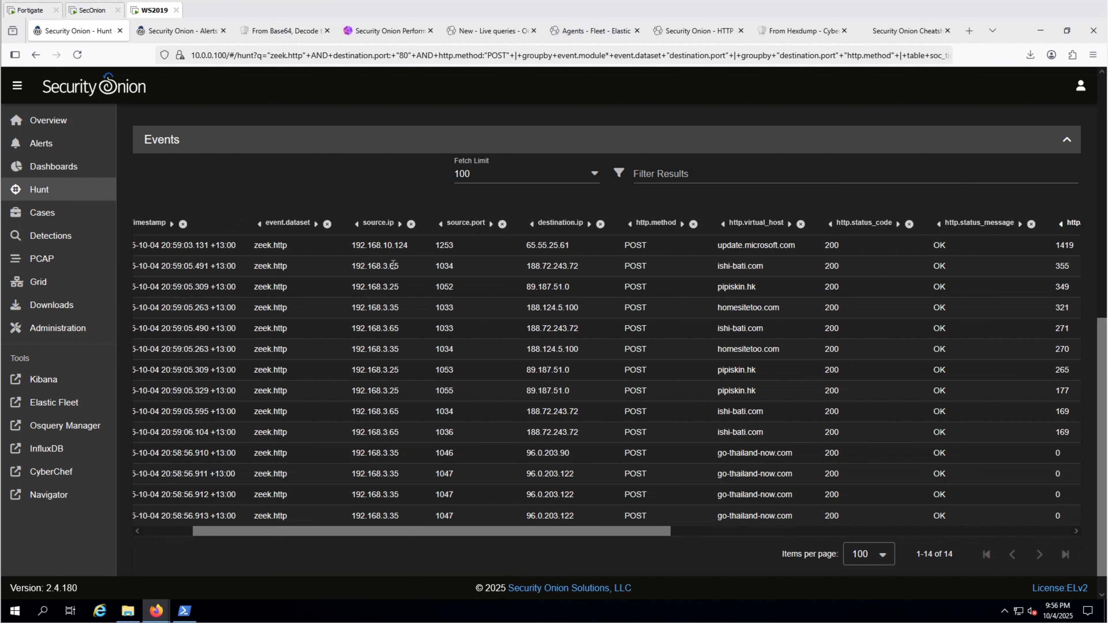
pyautogui.click(393, 265)
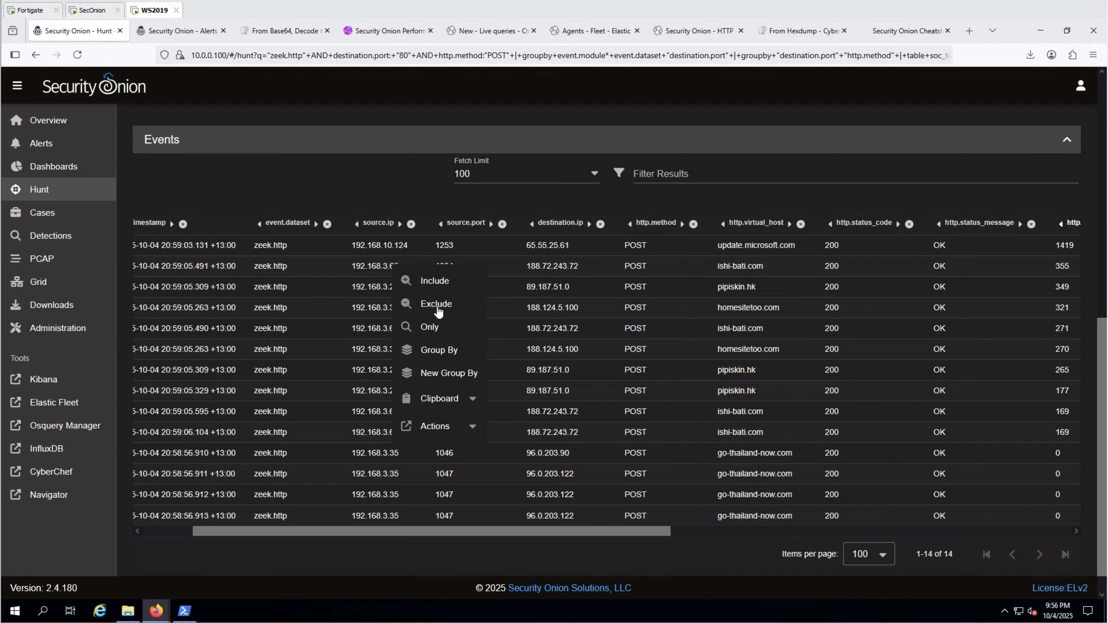
pyautogui.click(472, 426)
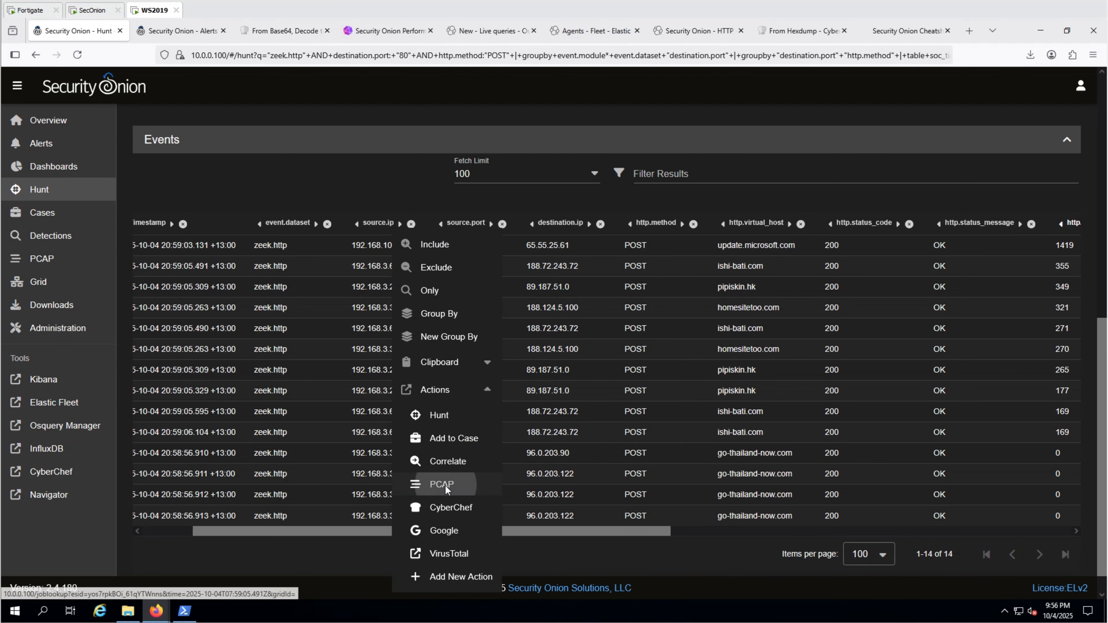
pyautogui.click(445, 486)
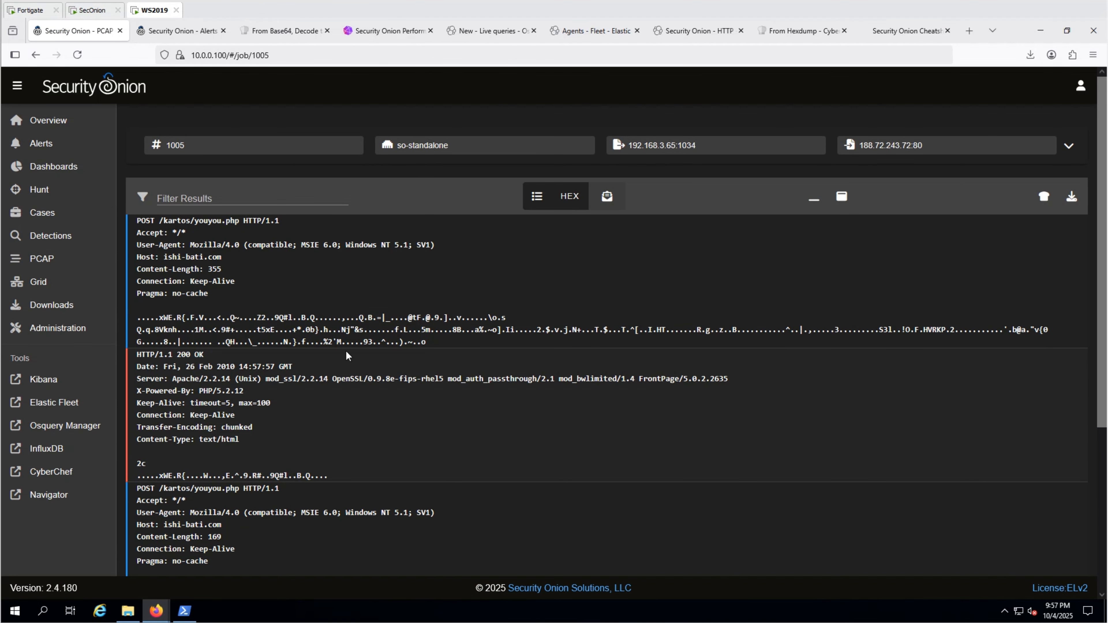
pyautogui.scroll(-4, 332, 329)
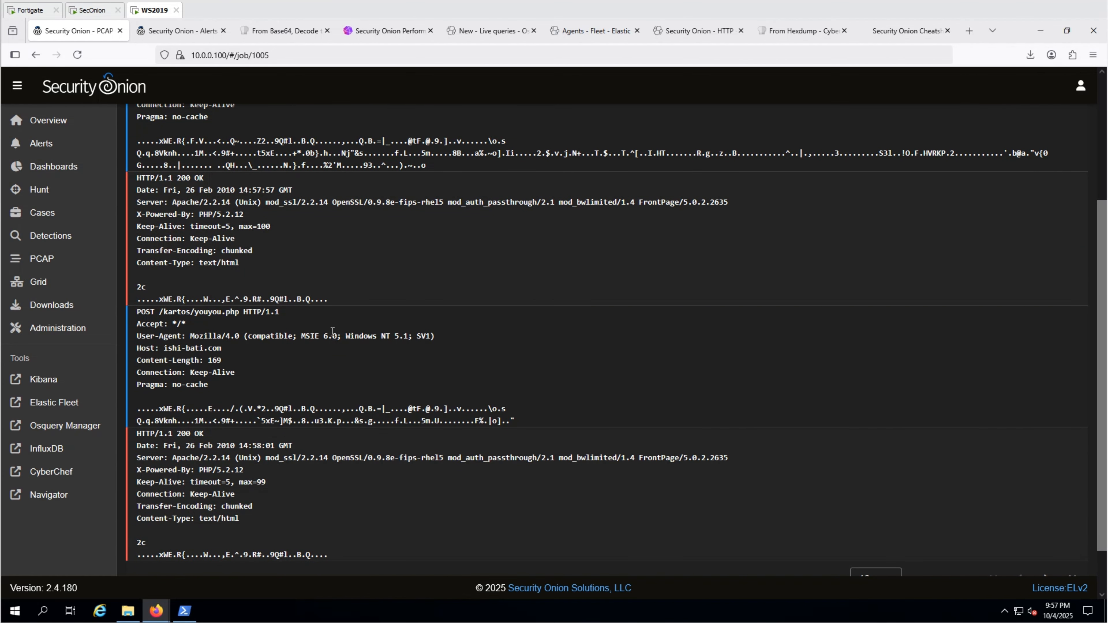
pyautogui.scroll(-2, 332, 330)
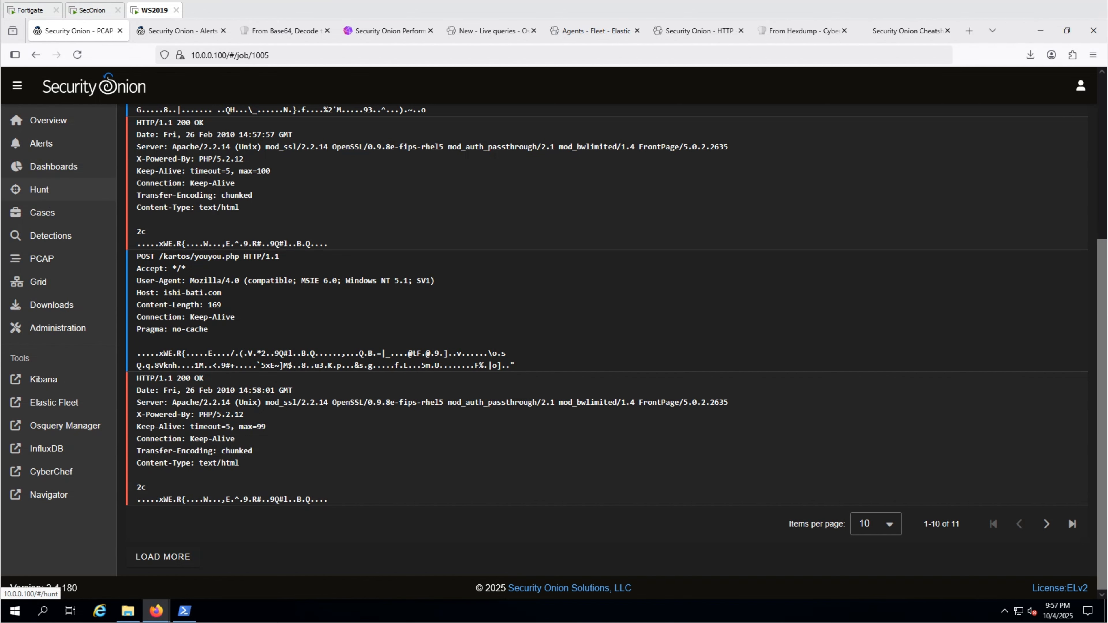
# Return to the hunt results, expand the first ishi-bati.com POST event and examine its HTTP and log fields.
pyautogui.hotkey('alt', 'Left')
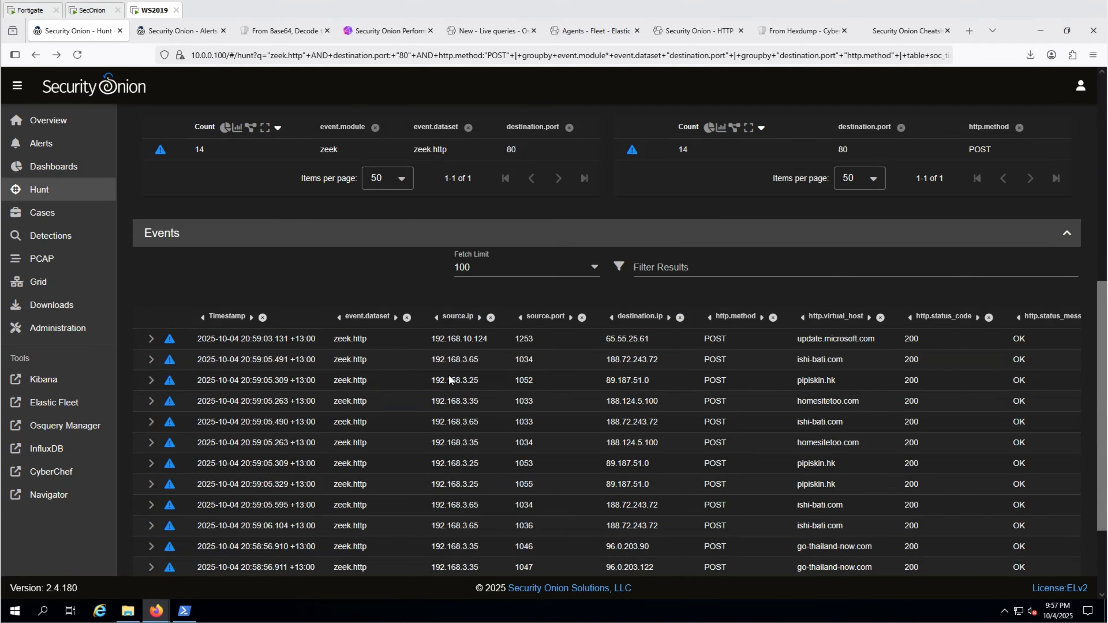
pyautogui.click(150, 361)
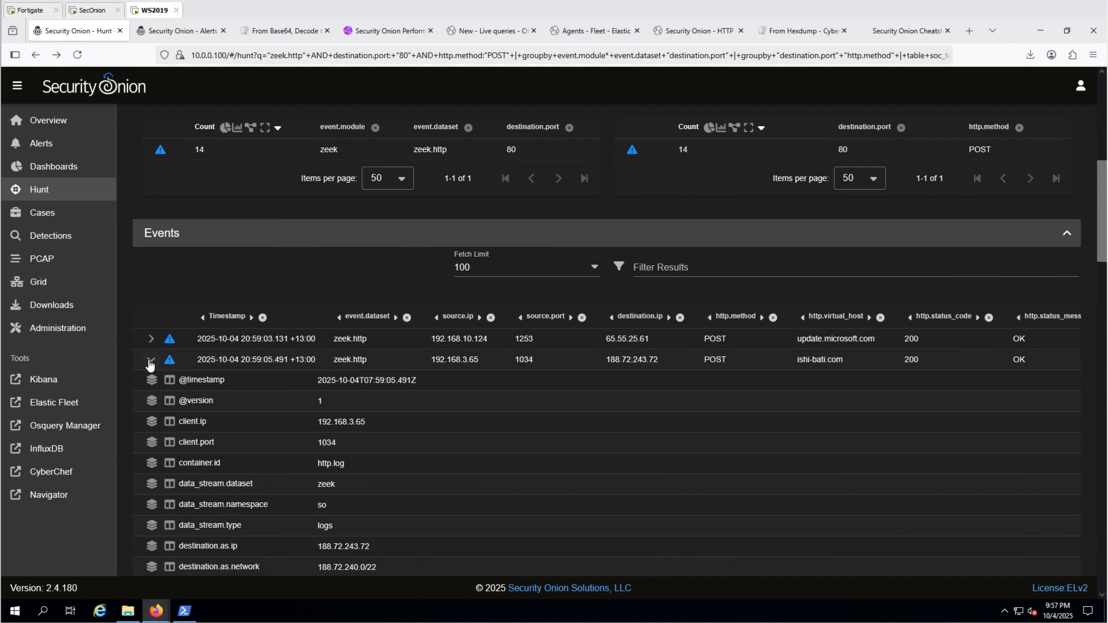
pyautogui.scroll(-10, 364, 371)
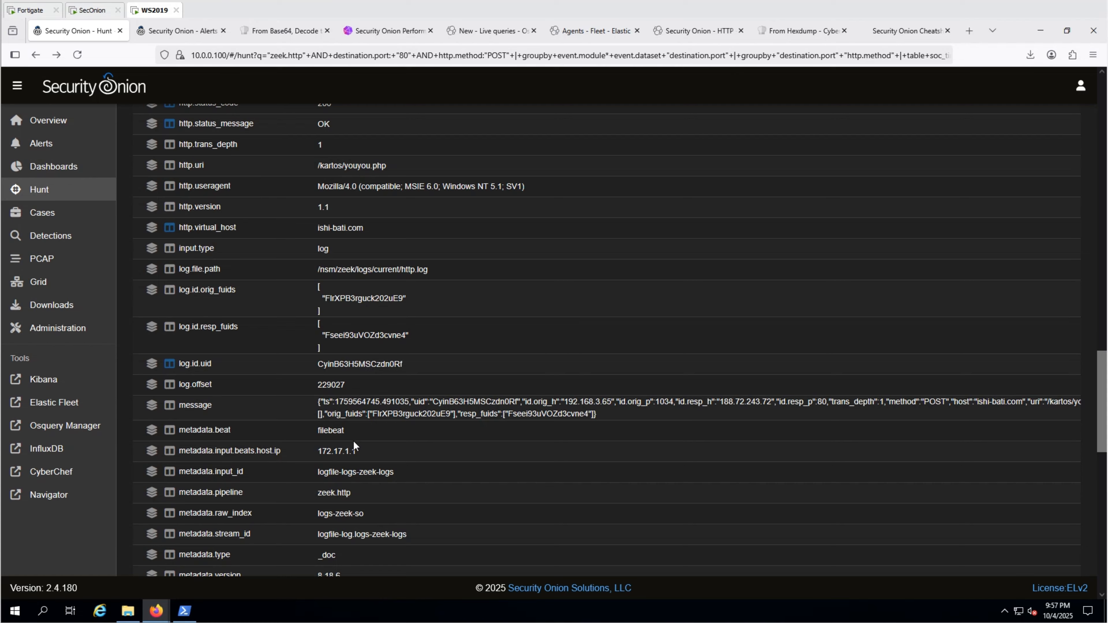
# Correlate the expanded ishi-bati.com POST event through its network.community_id value.
pyautogui.scroll(-5, 354, 444)
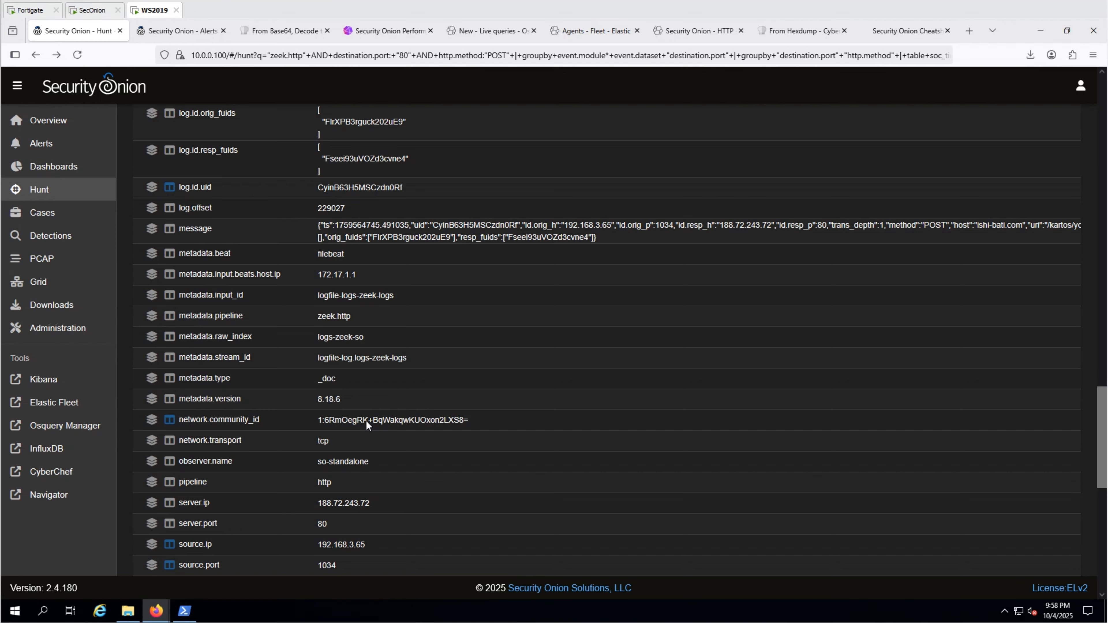
pyautogui.rightClick(366, 421)
pyautogui.press('Escape')
pyautogui.click(346, 416)
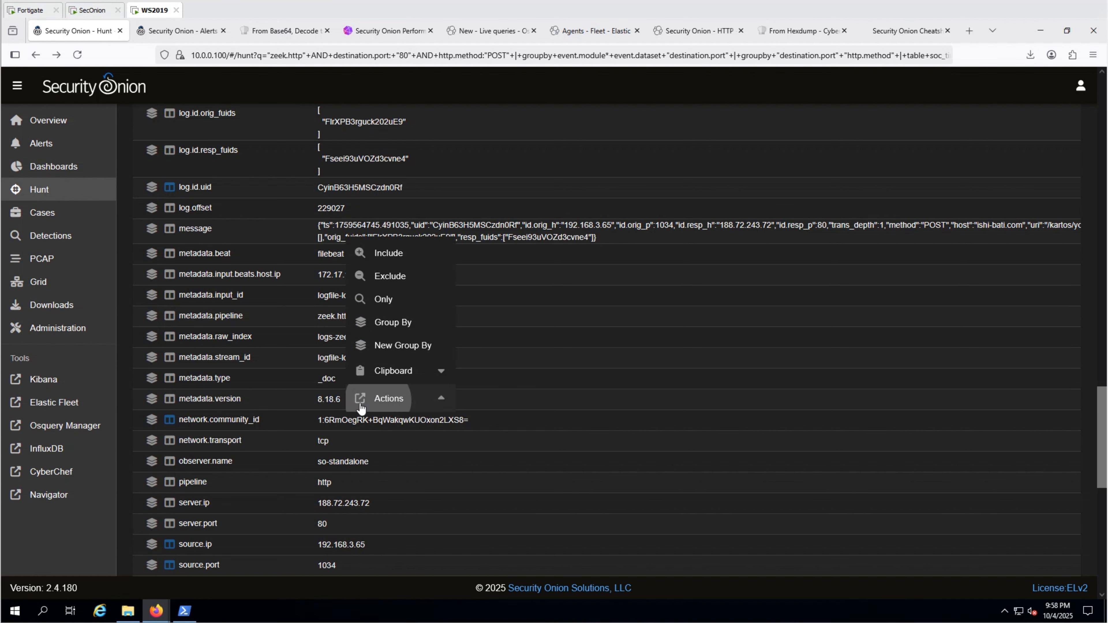
pyautogui.click(383, 400)
pyautogui.click(401, 308)
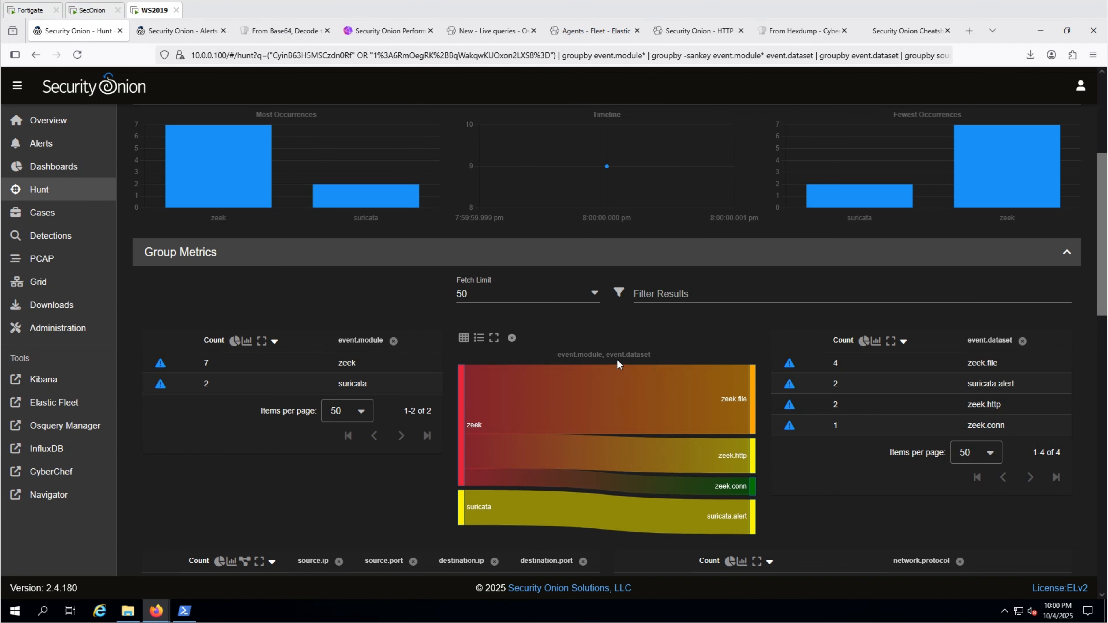
# Include event.dataset "zeek.file" and source.ip "192.168.3.65" in the correlated hunt query.
pyautogui.click(983, 366)
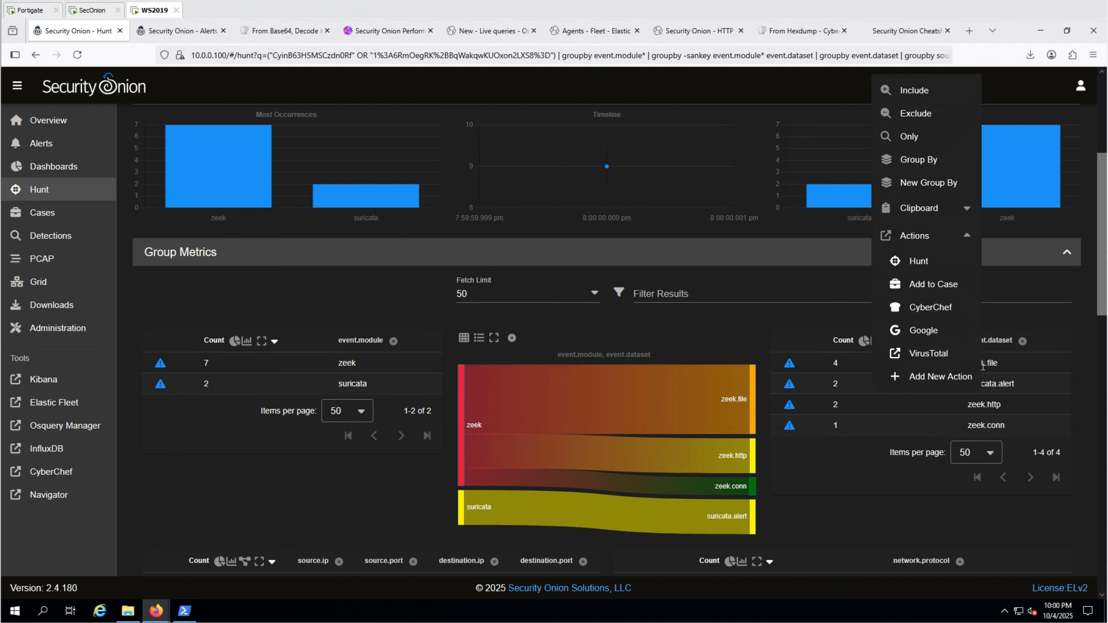
pyautogui.click(918, 92)
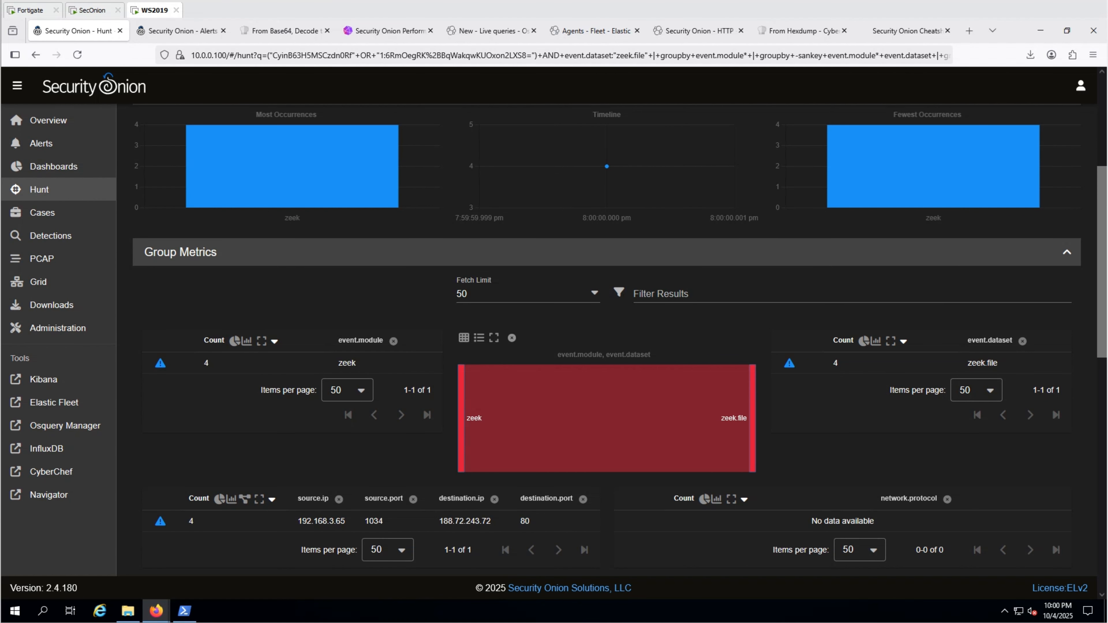
pyautogui.scroll(-6, 474, 387)
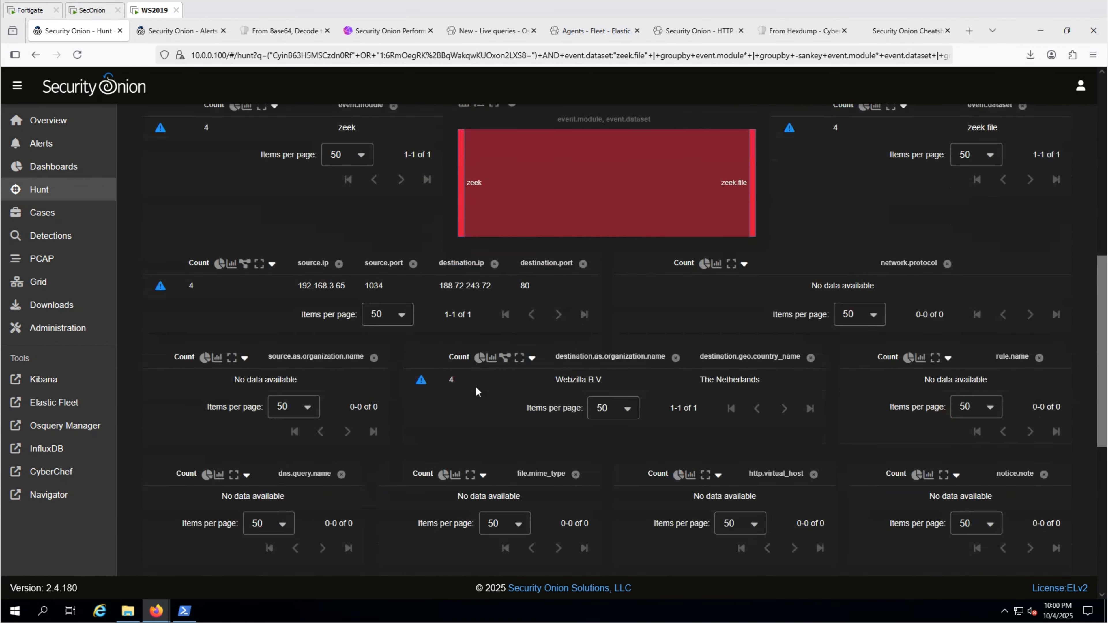
pyautogui.scroll(-2, 475, 388)
pyautogui.scroll(1, 476, 387)
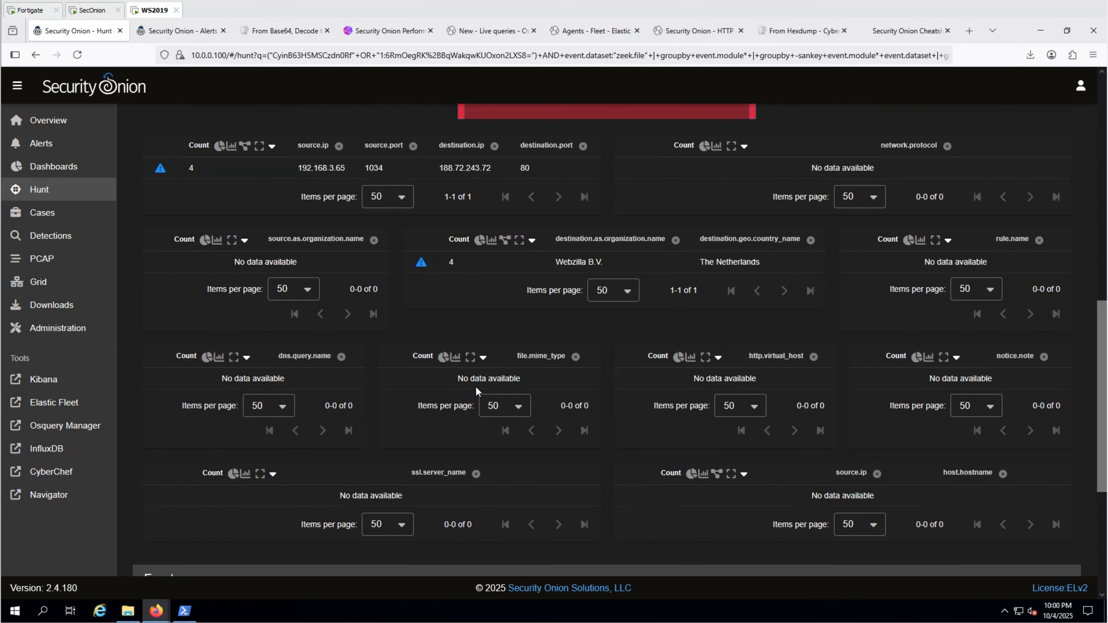
pyautogui.scroll(-4, 664, 384)
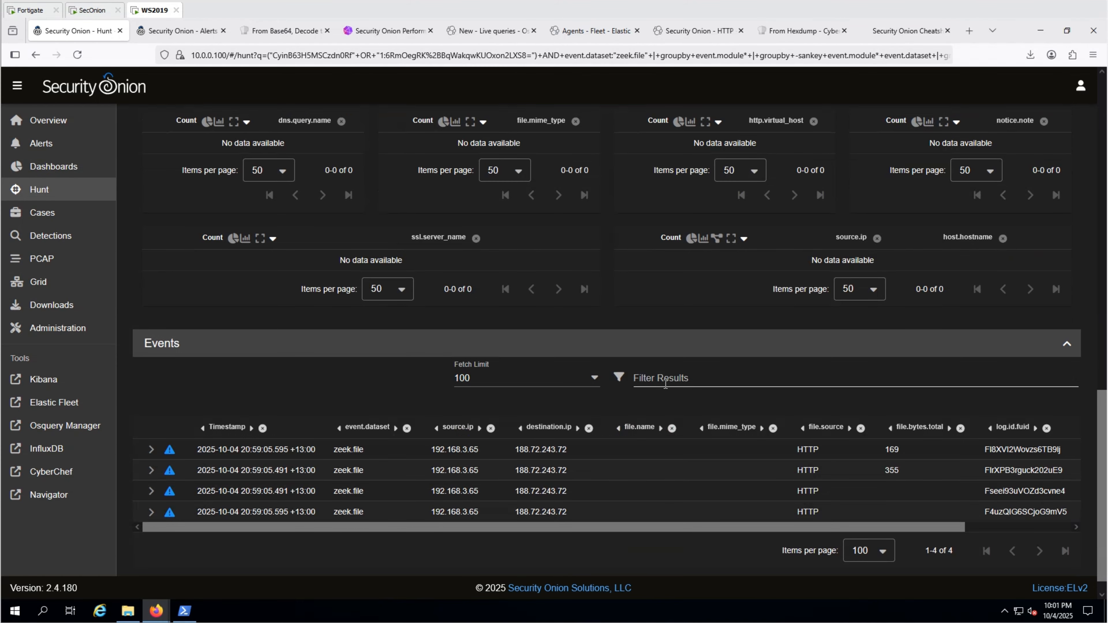
pyautogui.click(468, 449)
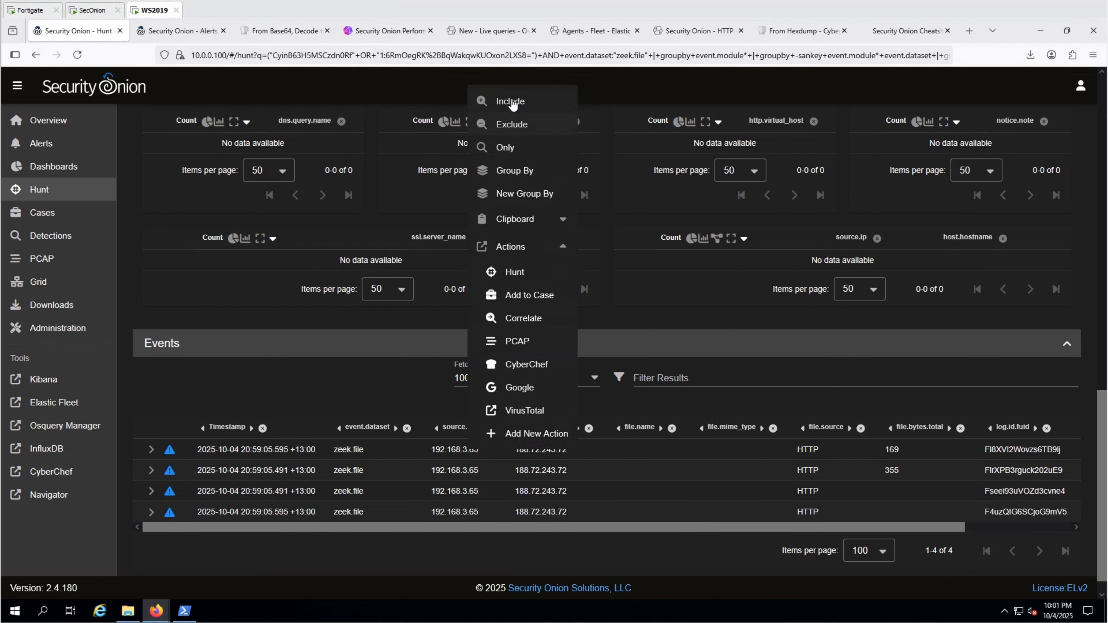
pyautogui.click(512, 103)
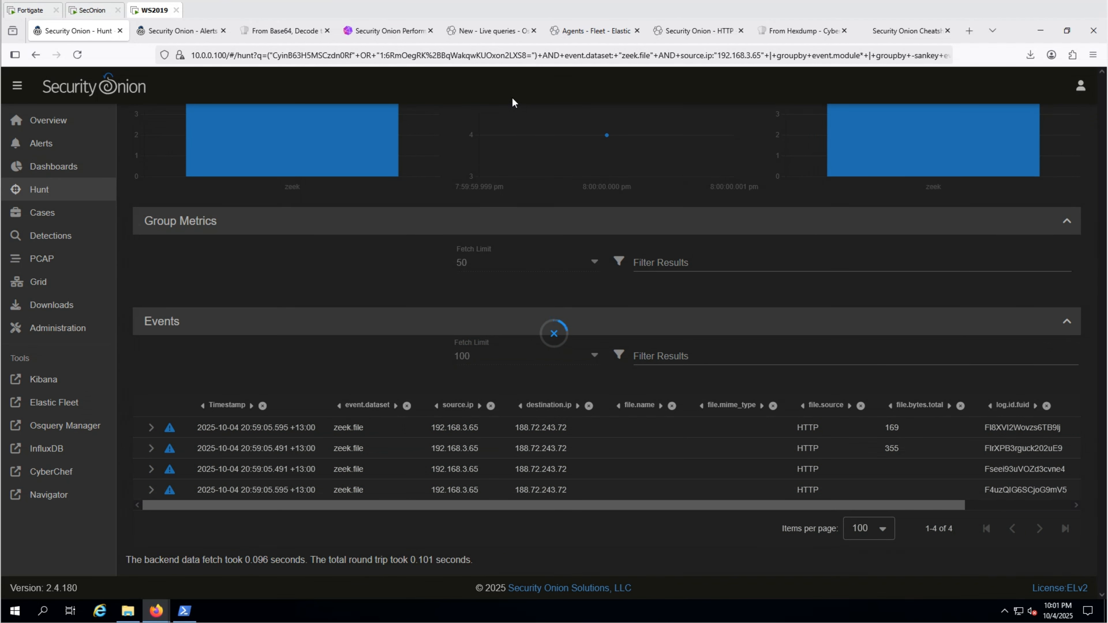
# Remove the log UID and community ID condition from the hunt query, rerun it and review the file events' MIME types and sizes.
pyautogui.scroll(5, 513, 103)
pyautogui.moveTo(506, 173); pyautogui.dragTo(173, 168)
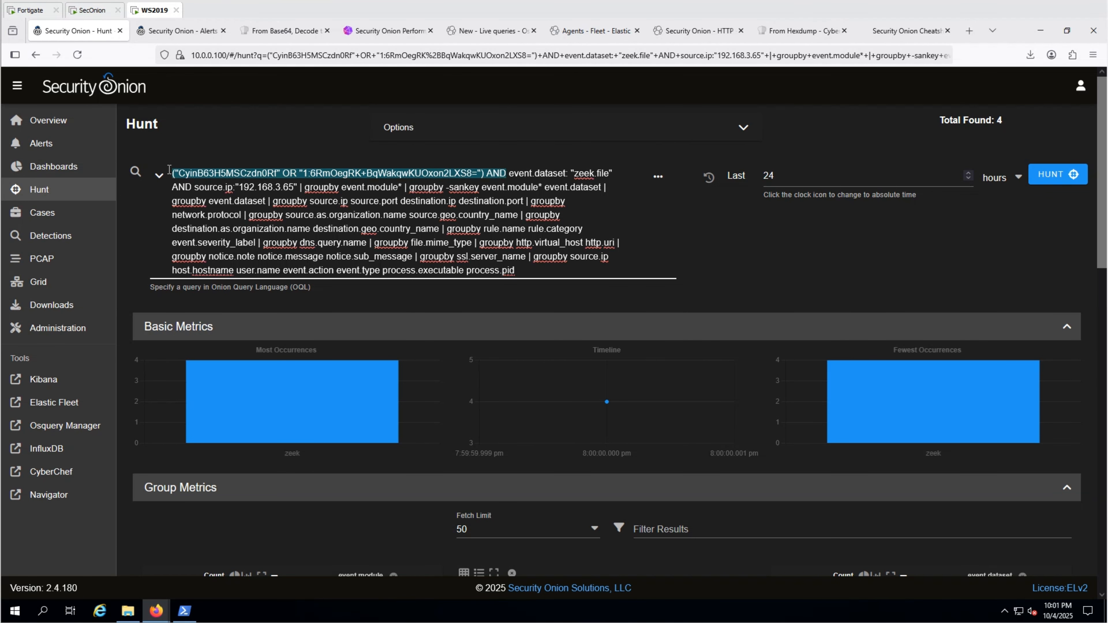
pyautogui.press('BackSpace')
pyautogui.press('Delete')
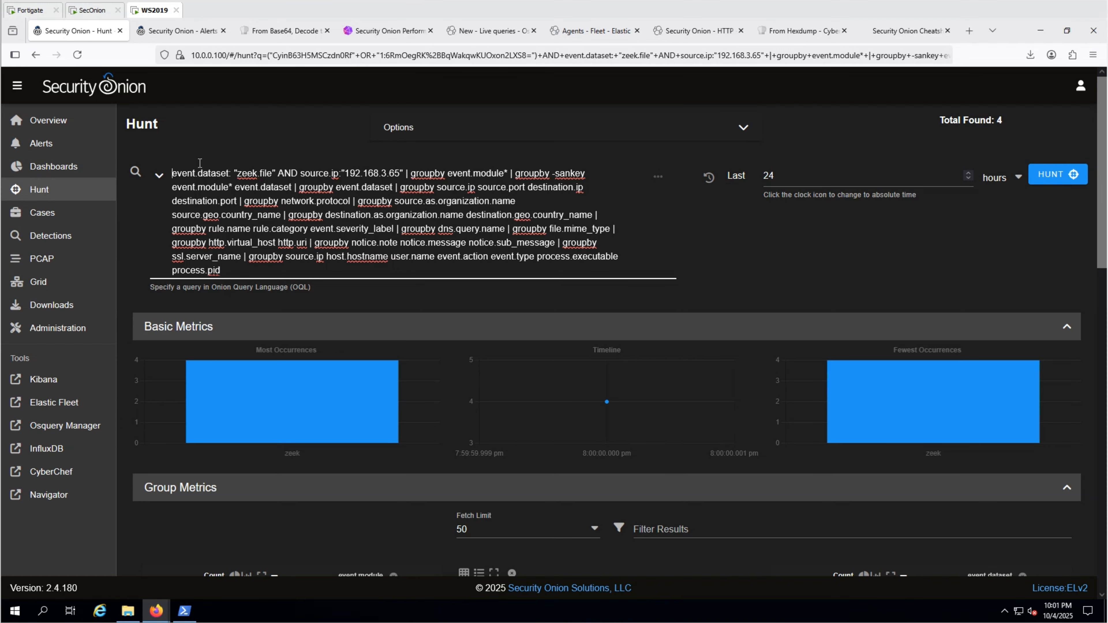
pyautogui.press('Return')
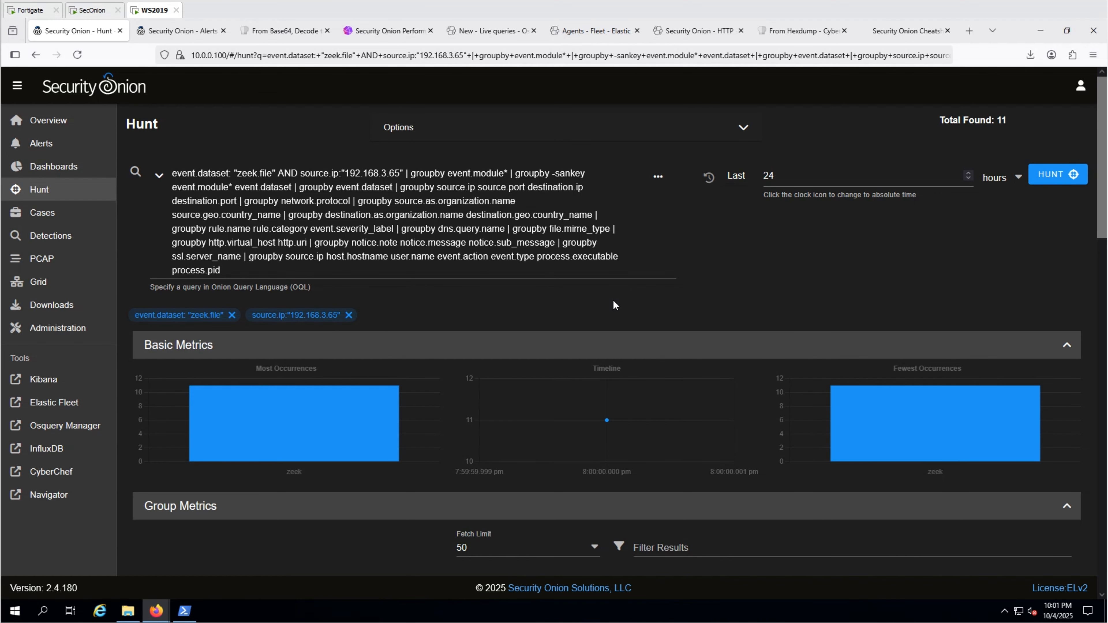
pyautogui.scroll(-2, 614, 304)
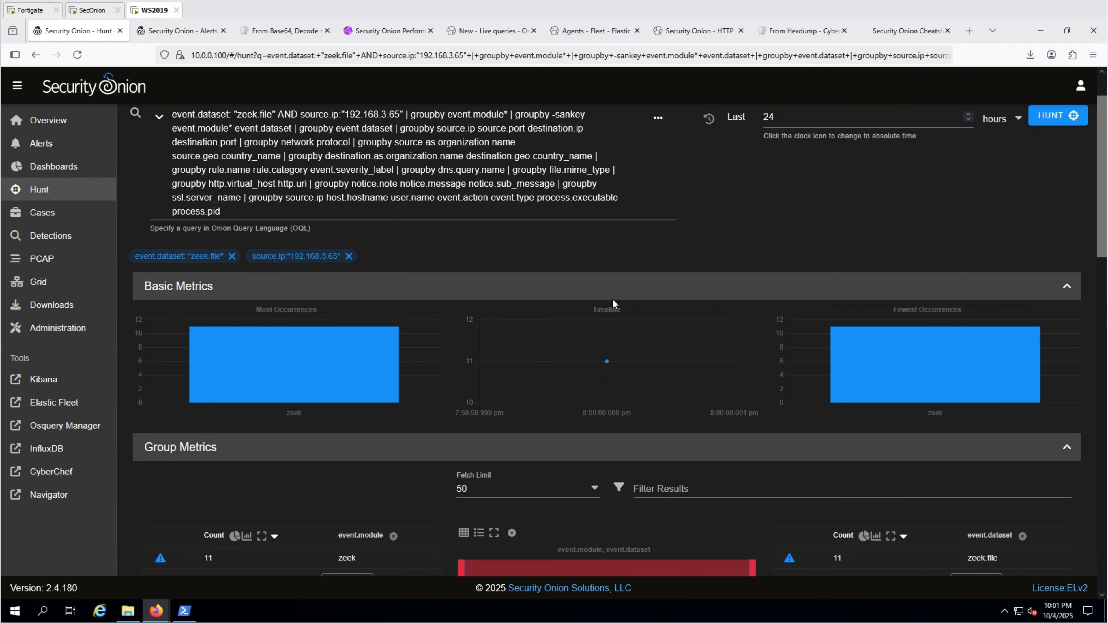
pyautogui.scroll(-2, 612, 298)
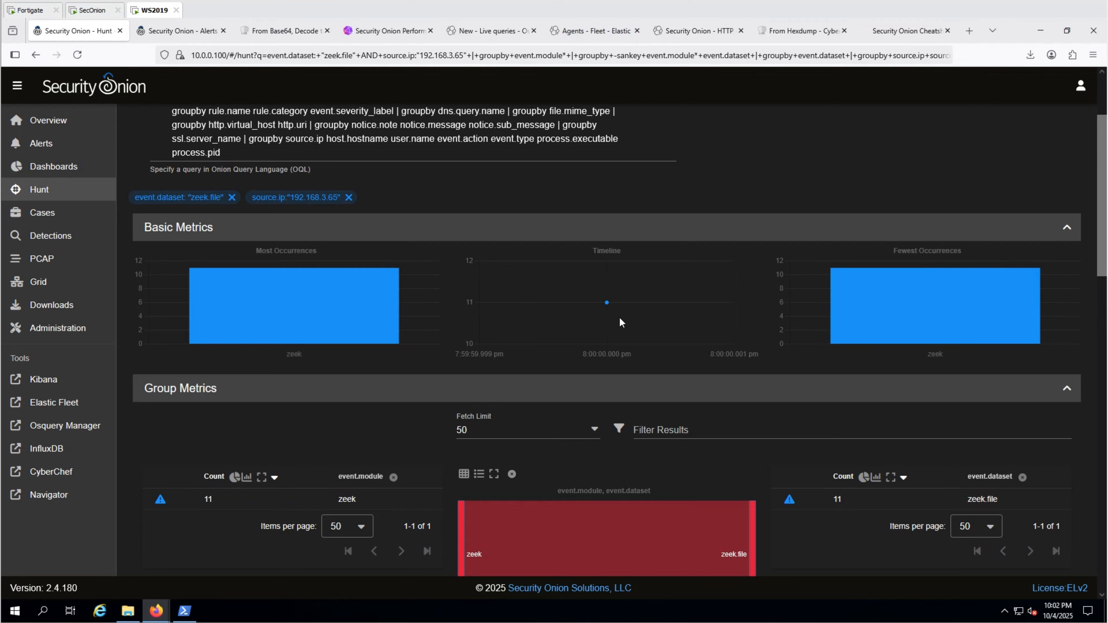
pyautogui.scroll(-10, 619, 317)
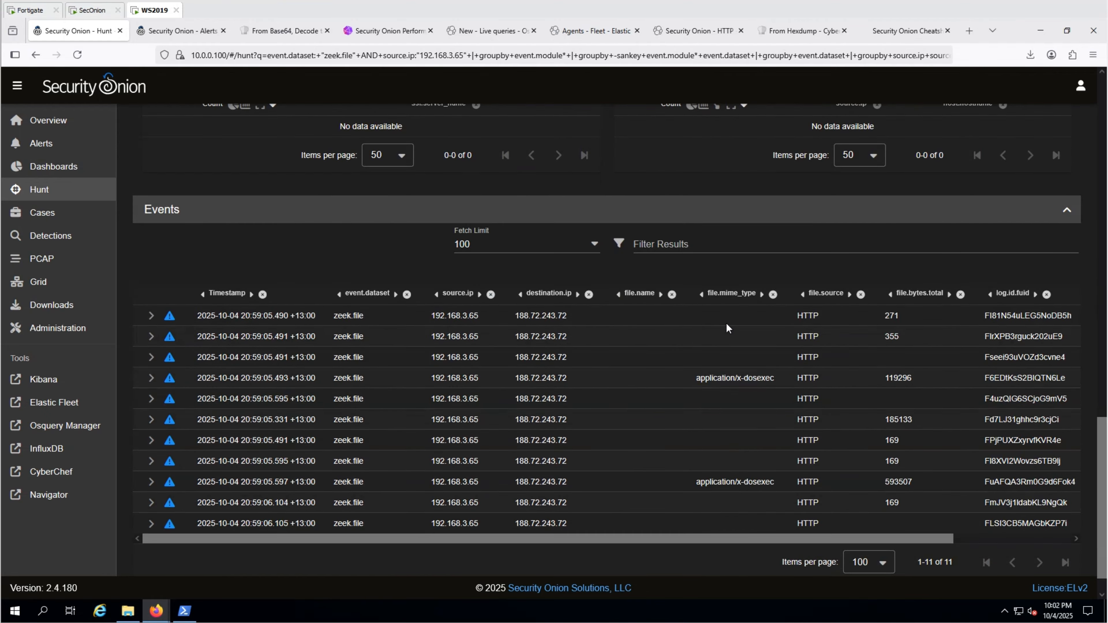
pyautogui.scroll(1, 727, 323)
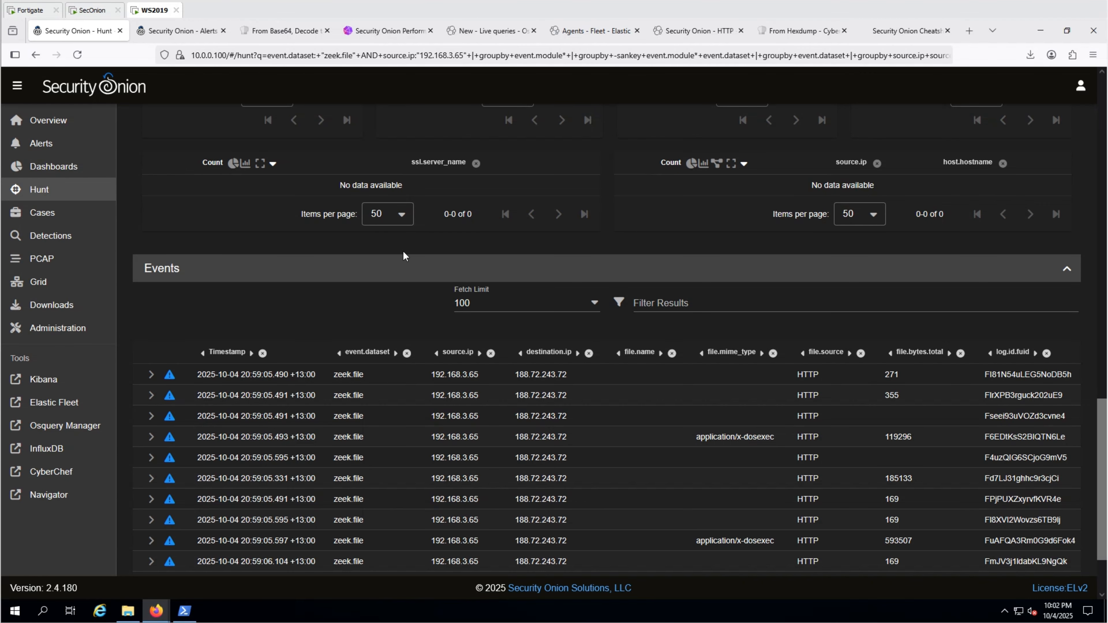
# Open Dashboards in a new browser tab and load the predefined HTTP dashboard query.
pyautogui.rightClick(53, 173)
pyautogui.click(98, 180)
pyautogui.click(153, 31)
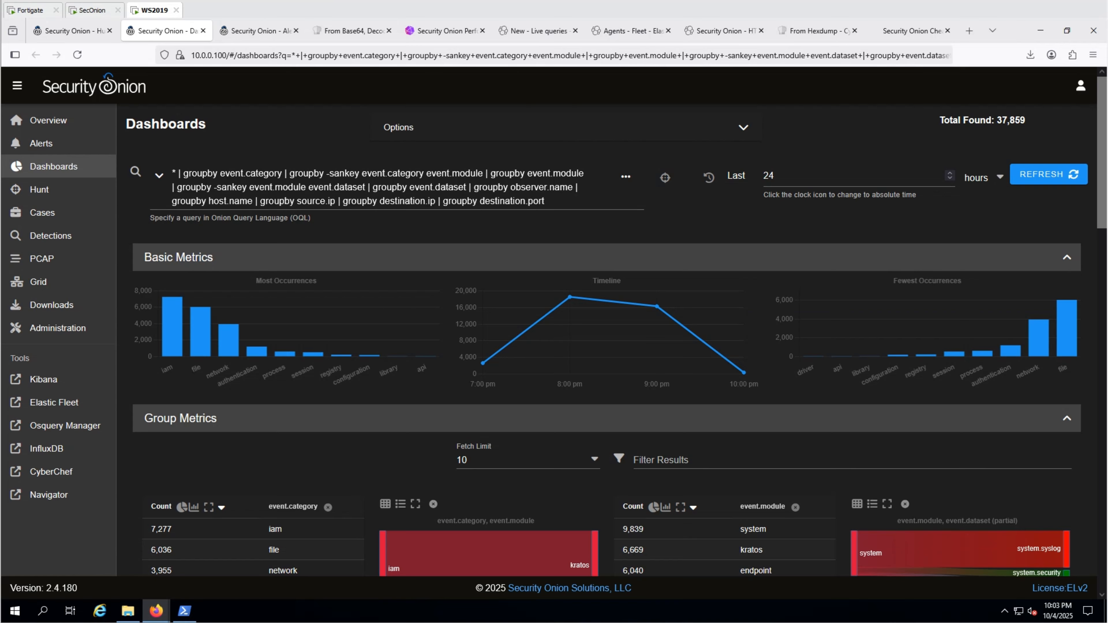
pyautogui.click(159, 175)
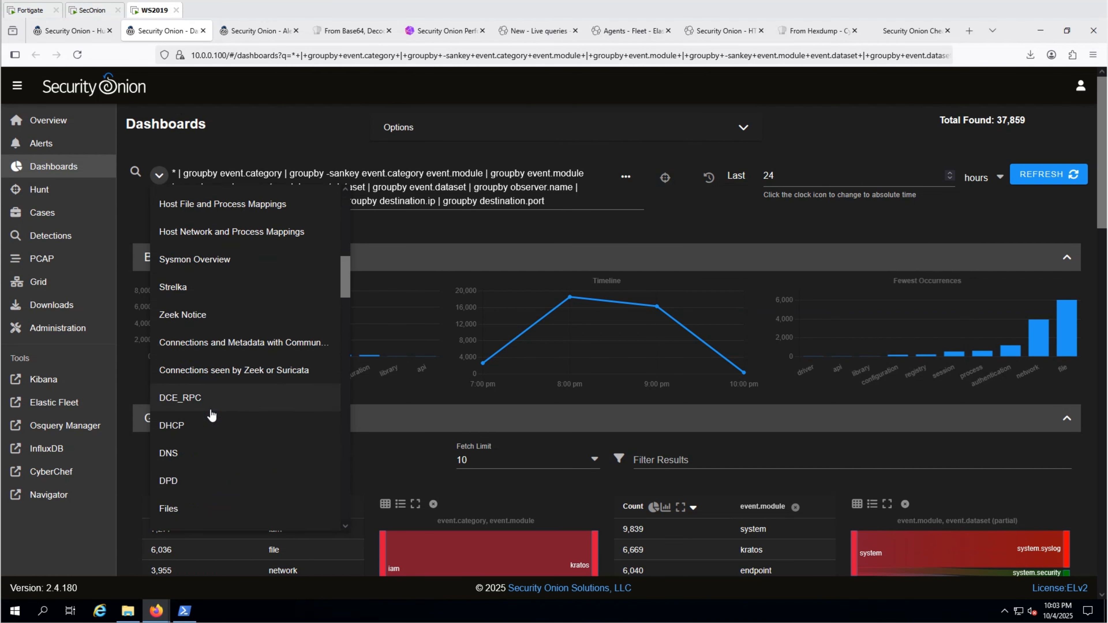
pyautogui.scroll(-3, 192, 408)
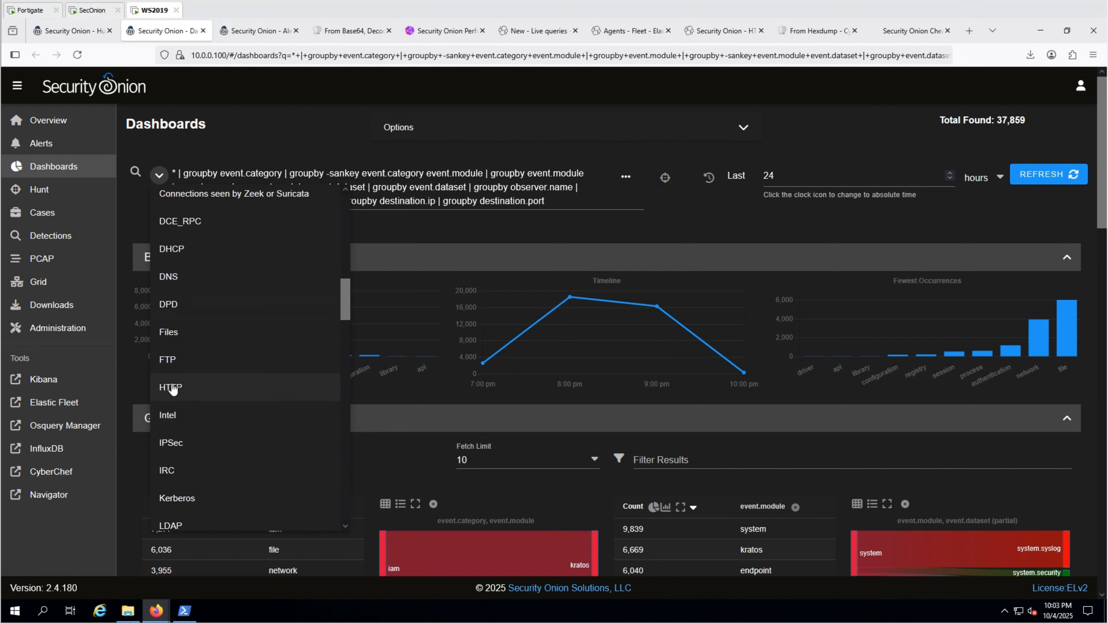
pyautogui.click(172, 388)
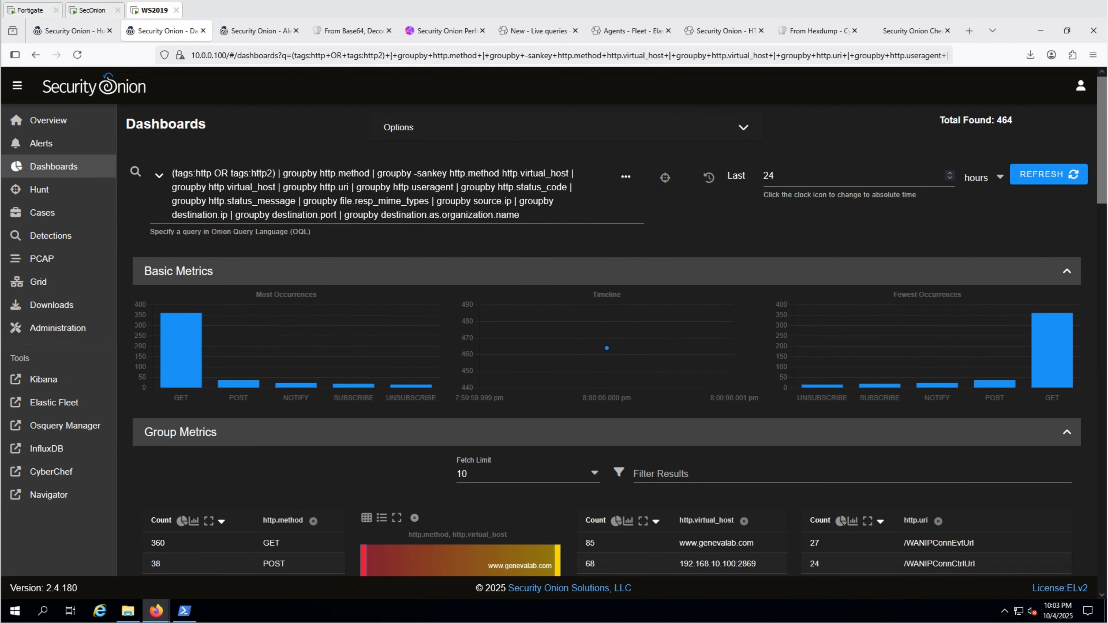
# Include destination.port "80" and http.method "POST" in the HTTP dashboard query.
pyautogui.scroll(-10, 987, 483)
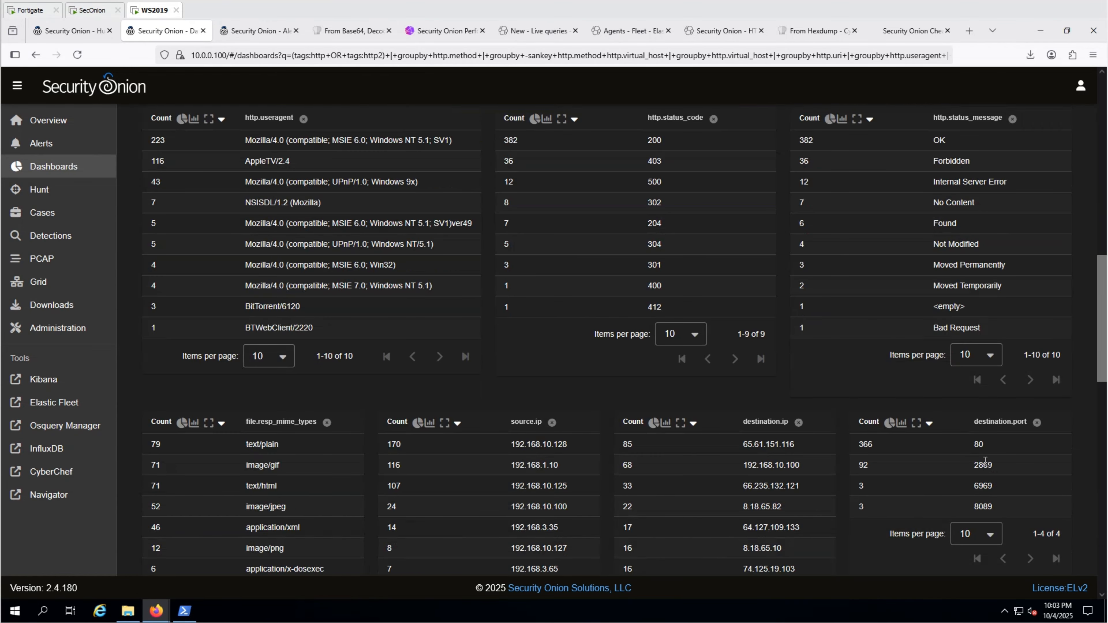
pyautogui.click(979, 445)
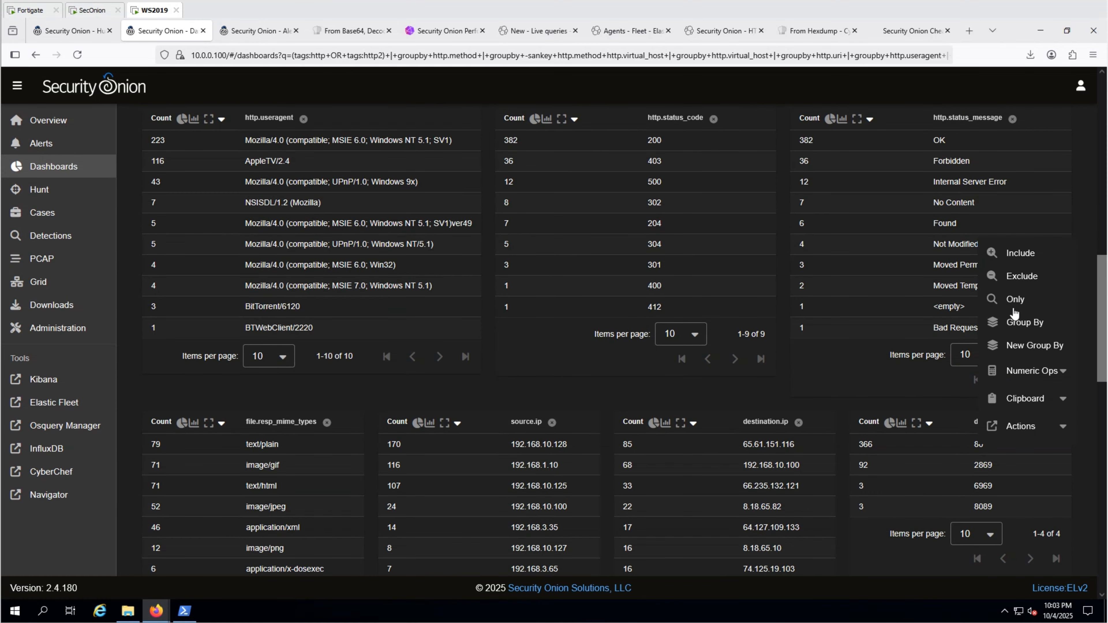
pyautogui.click(1017, 258)
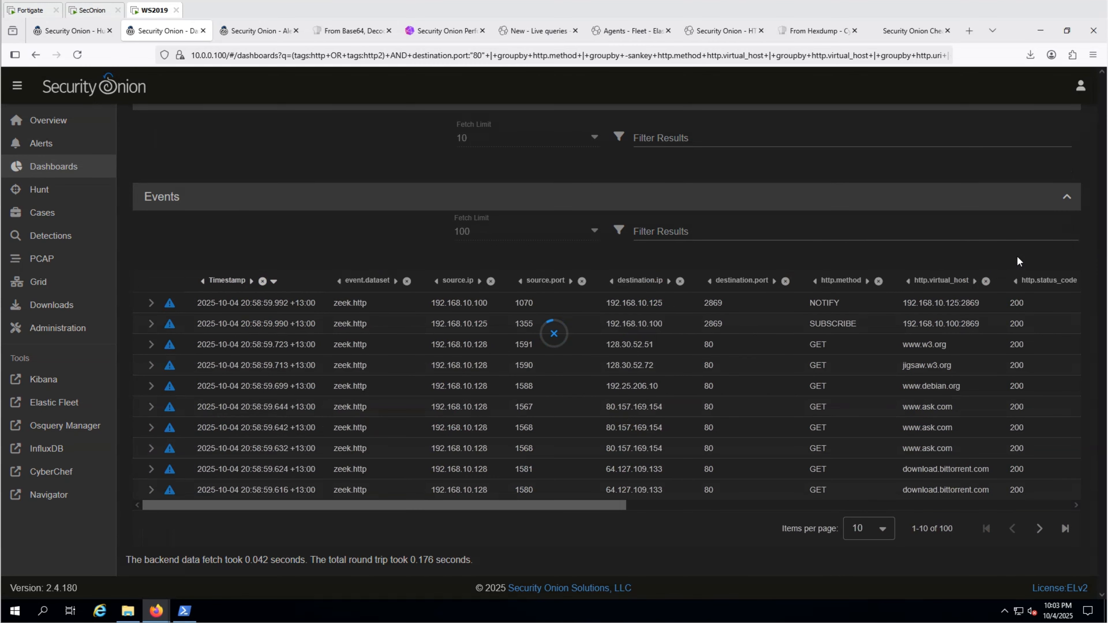
pyautogui.scroll(1, 499, 428)
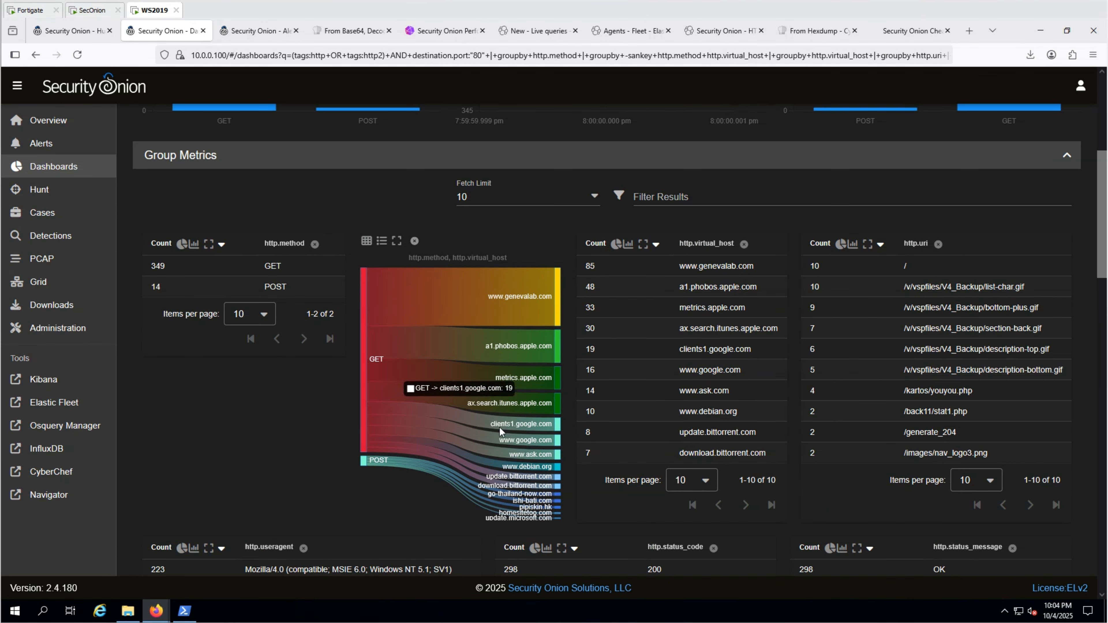
pyautogui.click(268, 286)
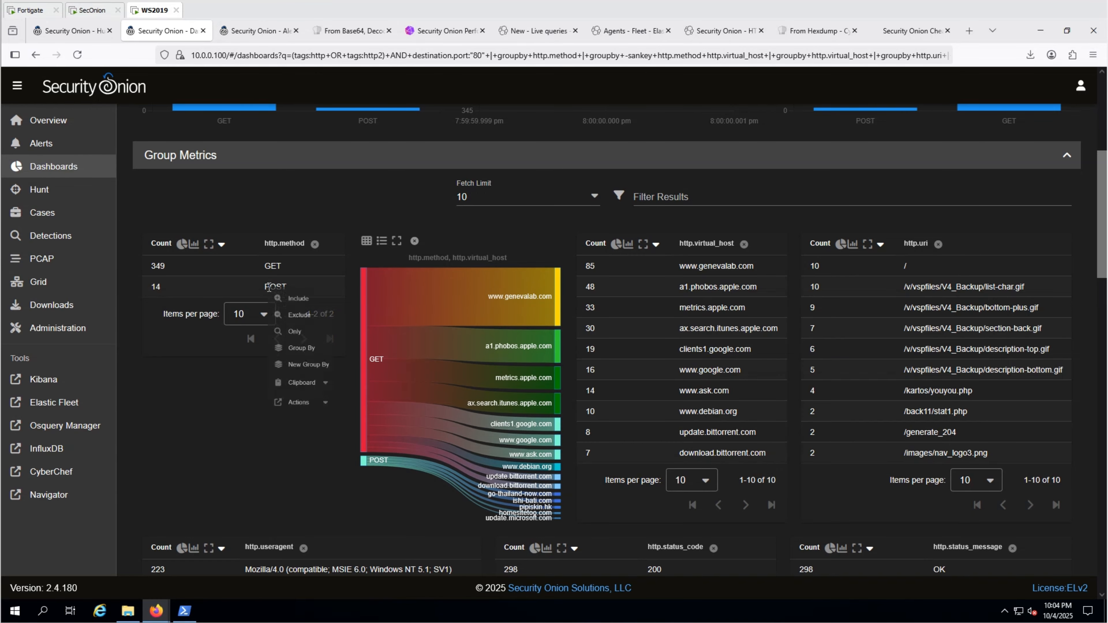
pyautogui.click(297, 296)
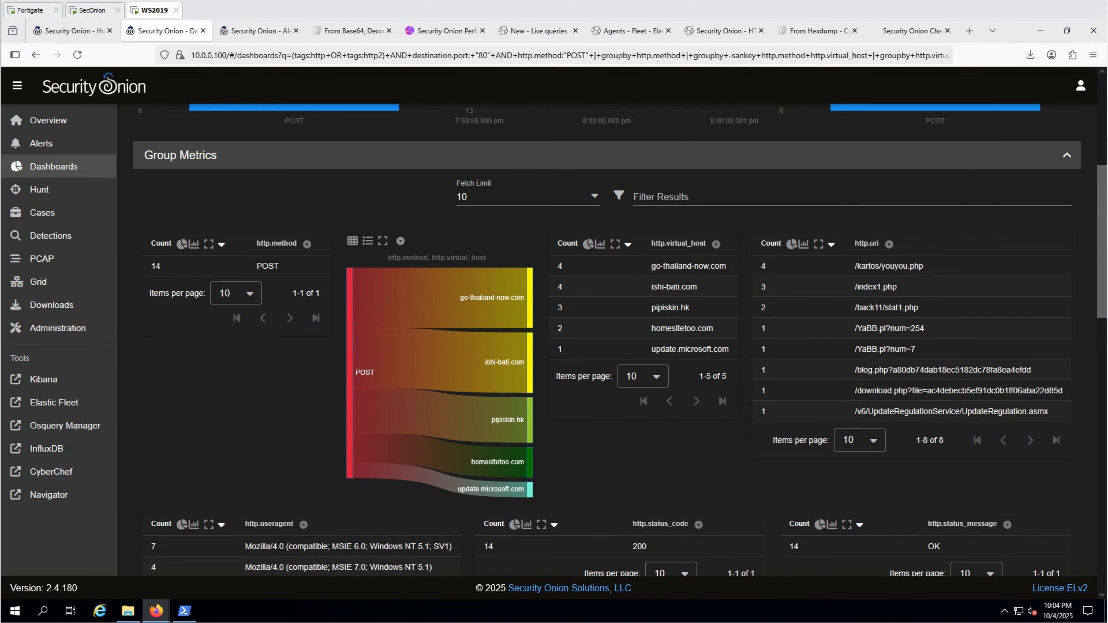
# Sort the dashboard's POST events by http.request.body.length in descending order and review their source and destination IPs.
pyautogui.scroll(-10, 938, 577)
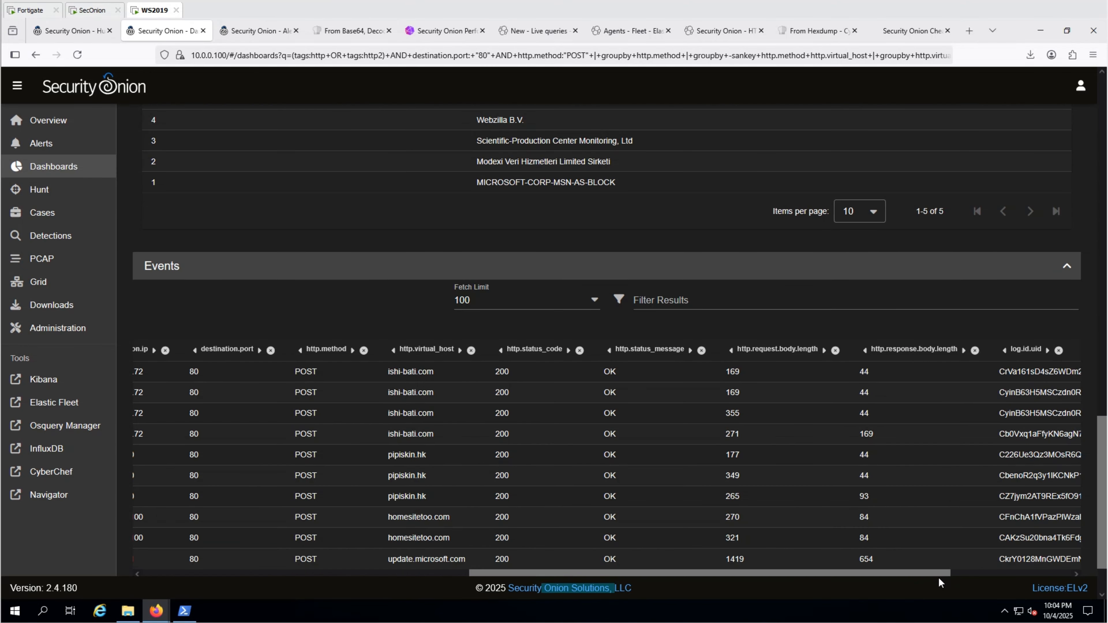
pyautogui.click(790, 354)
pyautogui.click(790, 352)
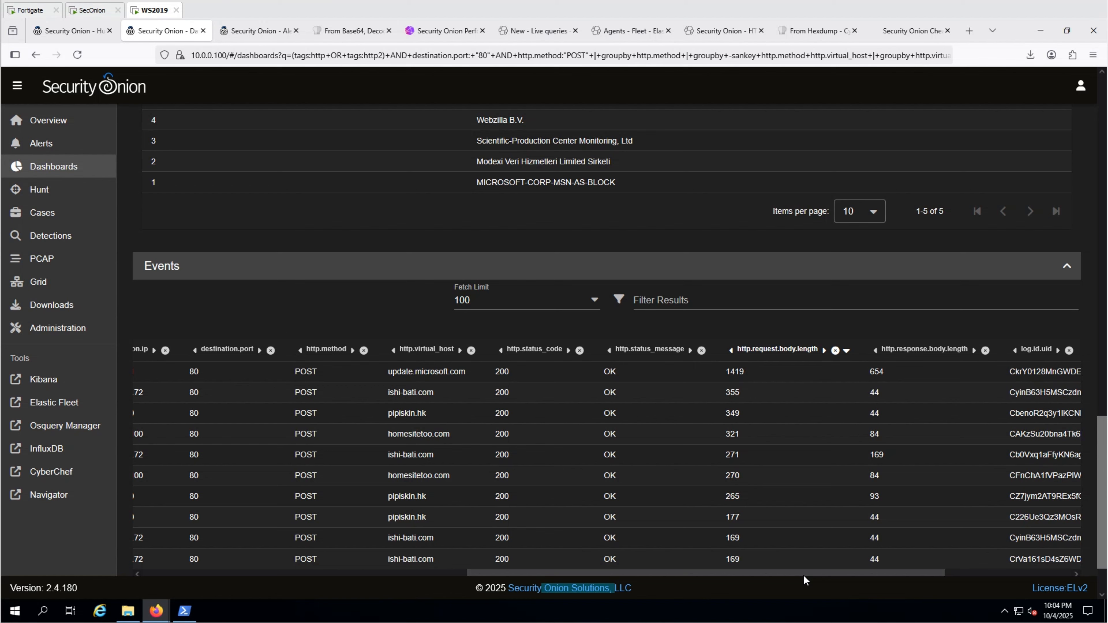
pyautogui.moveTo(803, 575); pyautogui.dragTo(530, 561)
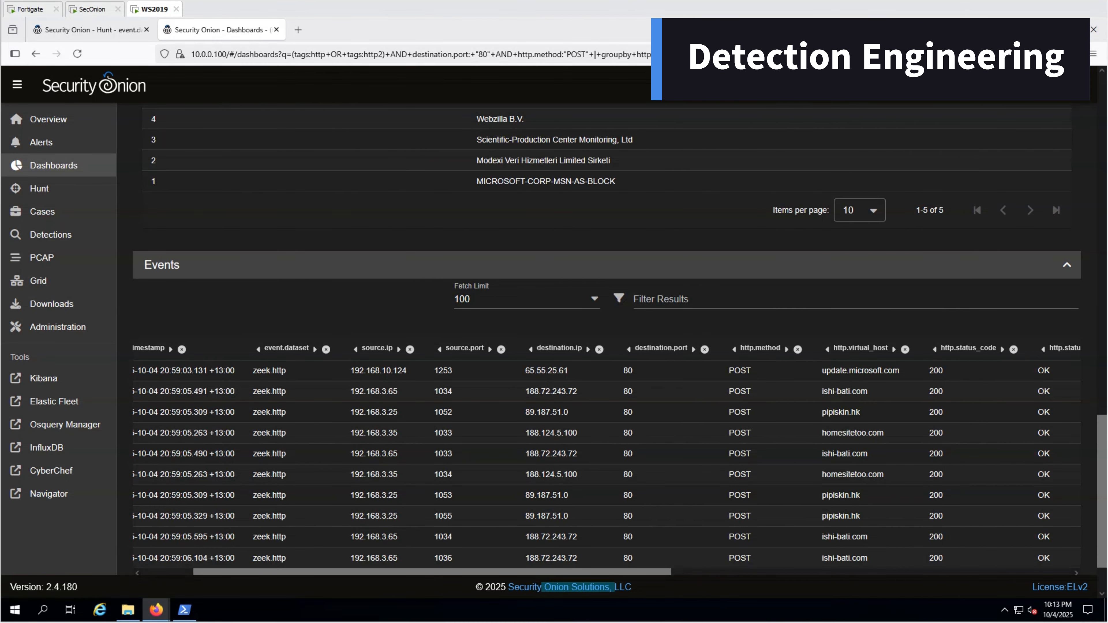
# Open Detections and include so_detection.language "sigma" in the query.
pyautogui.click(47, 242)
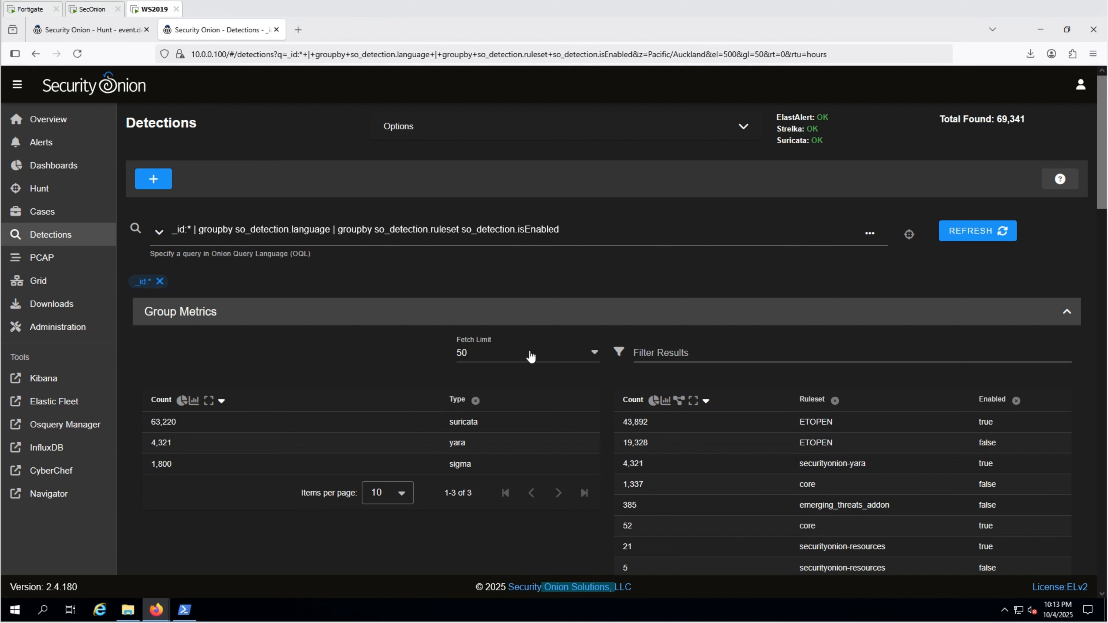
pyautogui.rightClick(463, 466)
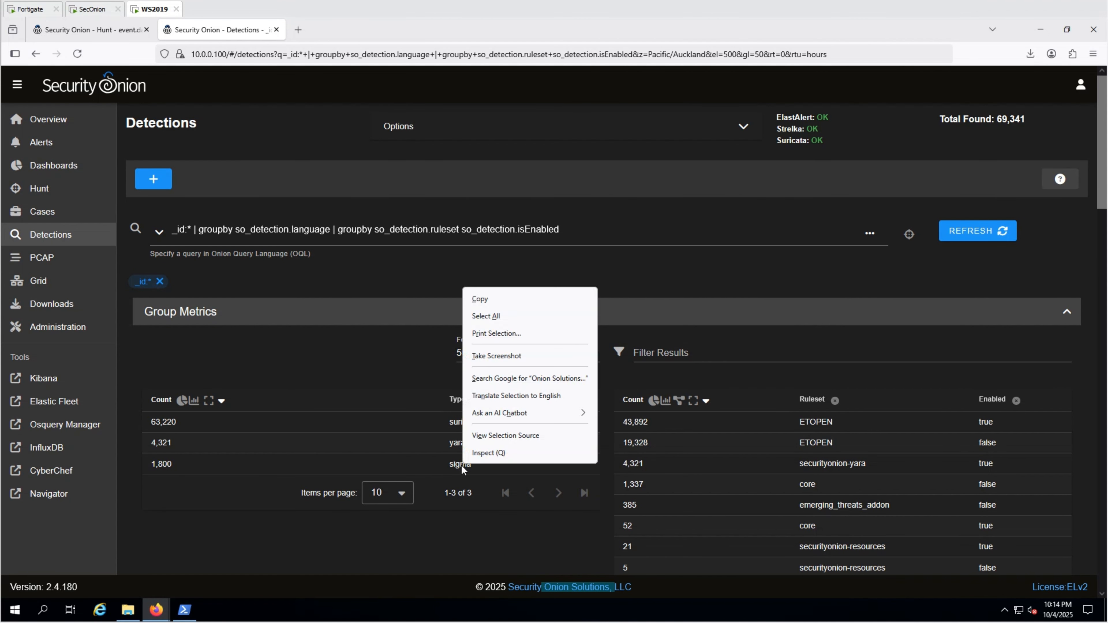
pyautogui.click(462, 465)
pyautogui.doubleClick(462, 466)
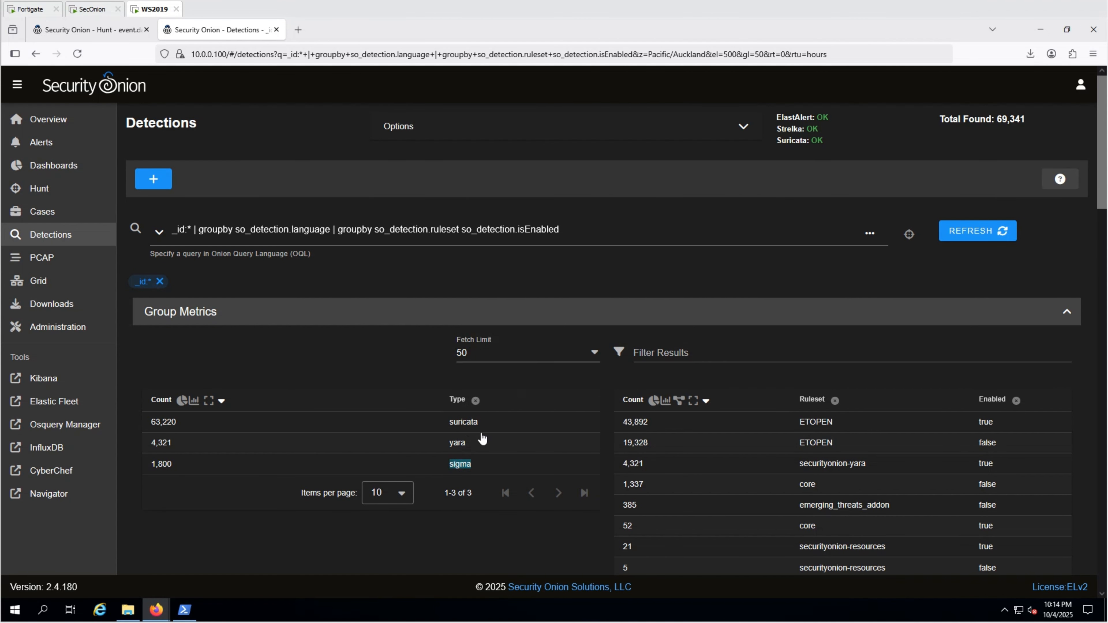
pyautogui.click(471, 465)
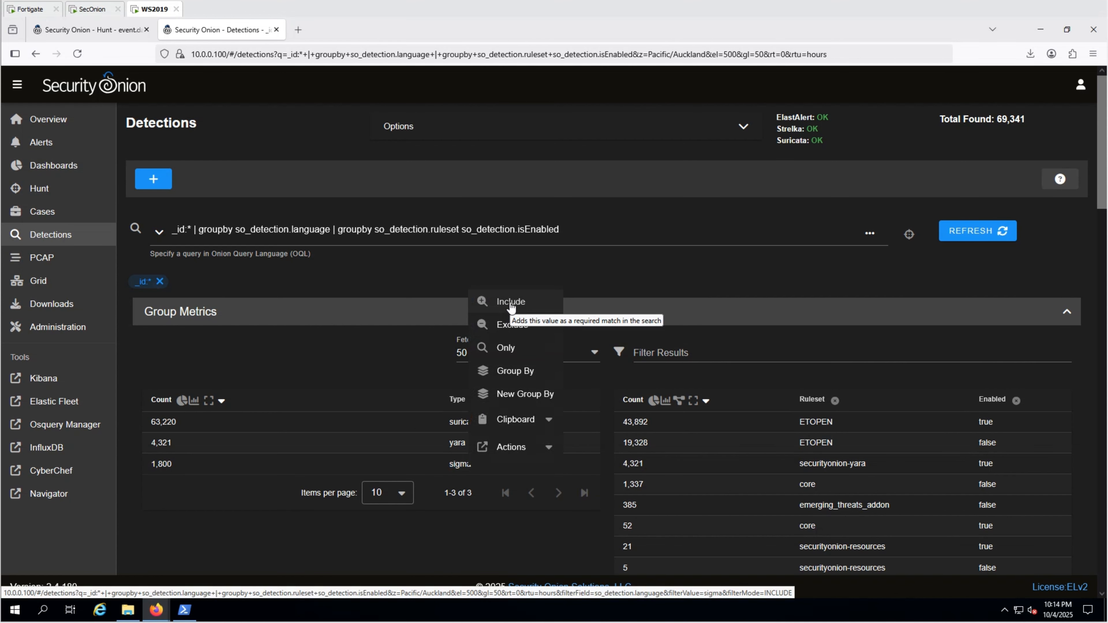
pyautogui.click(511, 305)
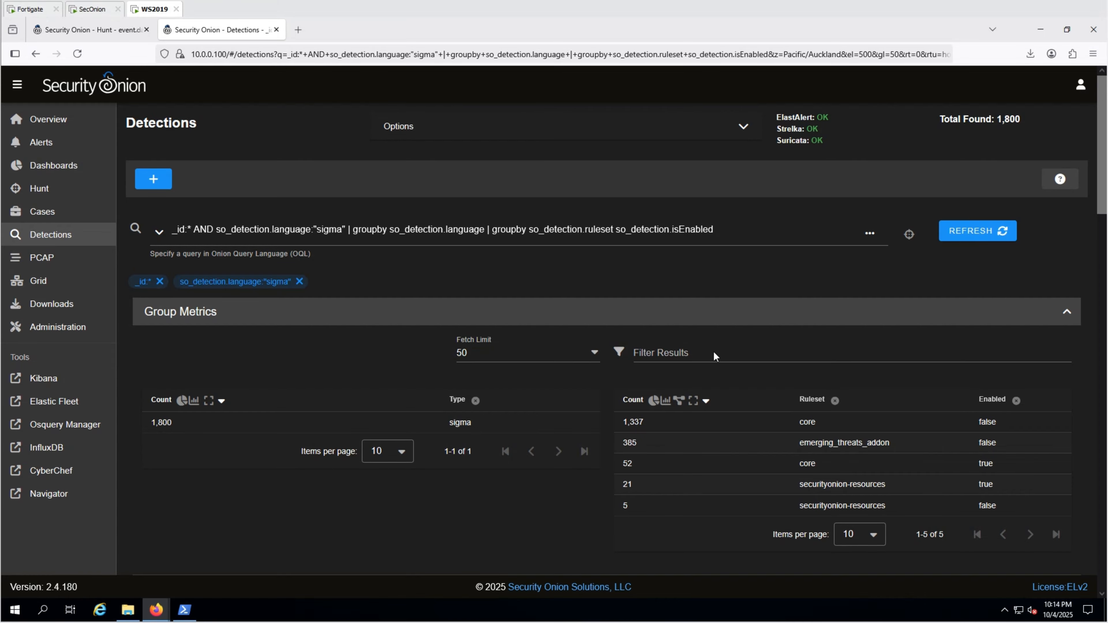
# Open the "HackTool - Hydra Password Bruteforce Execution" detection from the Sigma results and review its summary, logic and details.
pyautogui.scroll(-5, 666, 360)
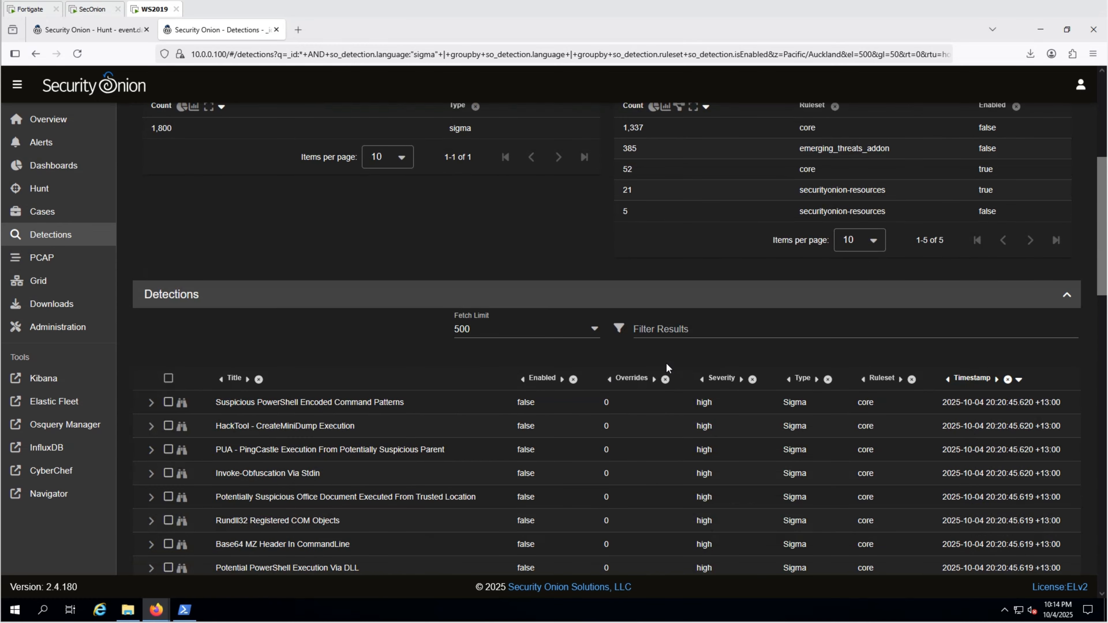
pyautogui.scroll(-1, 666, 367)
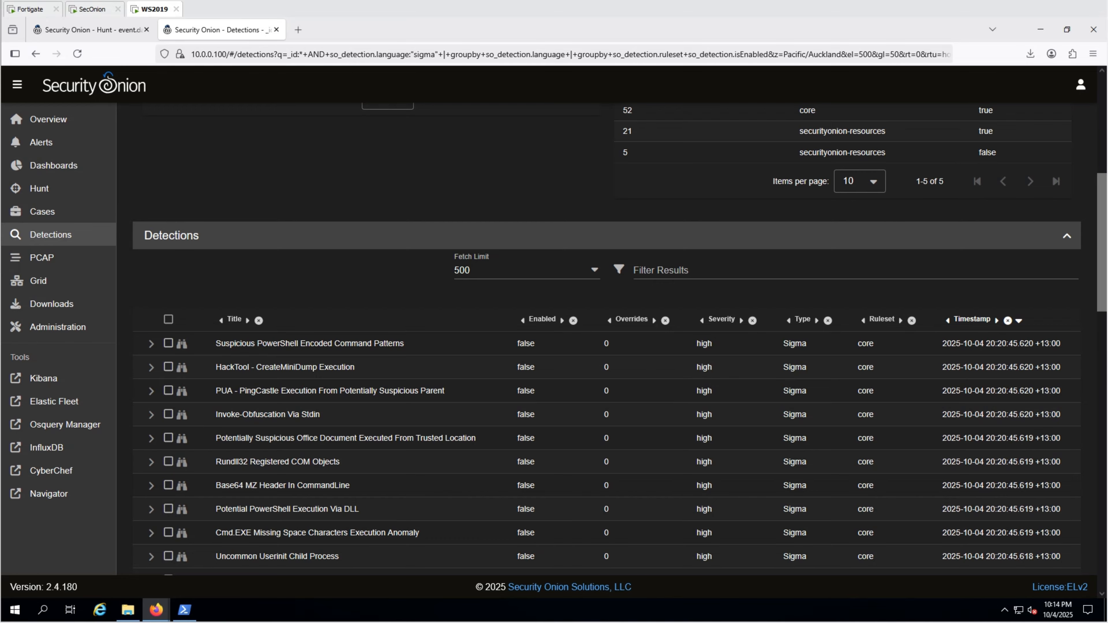
pyautogui.scroll(-2, 377, 386)
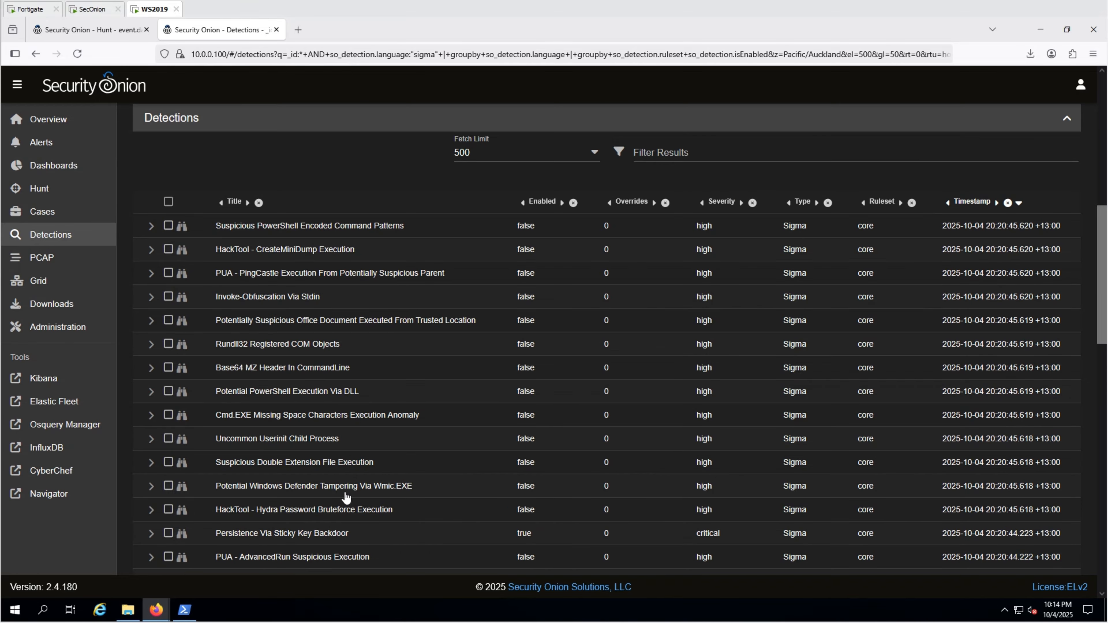
pyautogui.click(183, 514)
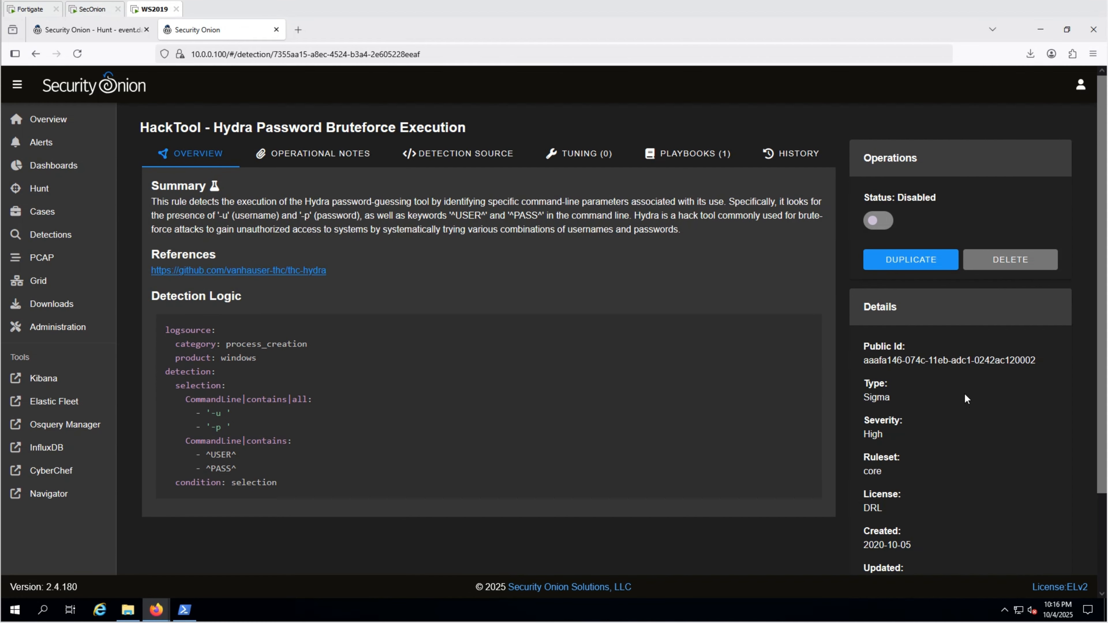
pyautogui.scroll(-3, 965, 397)
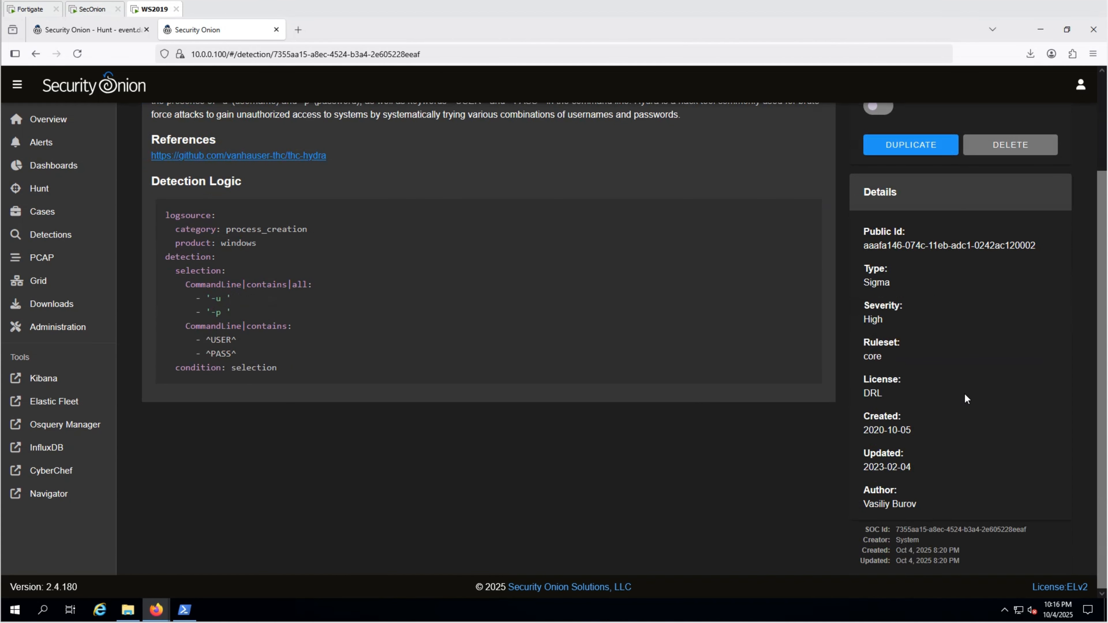
pyautogui.scroll(2, 965, 394)
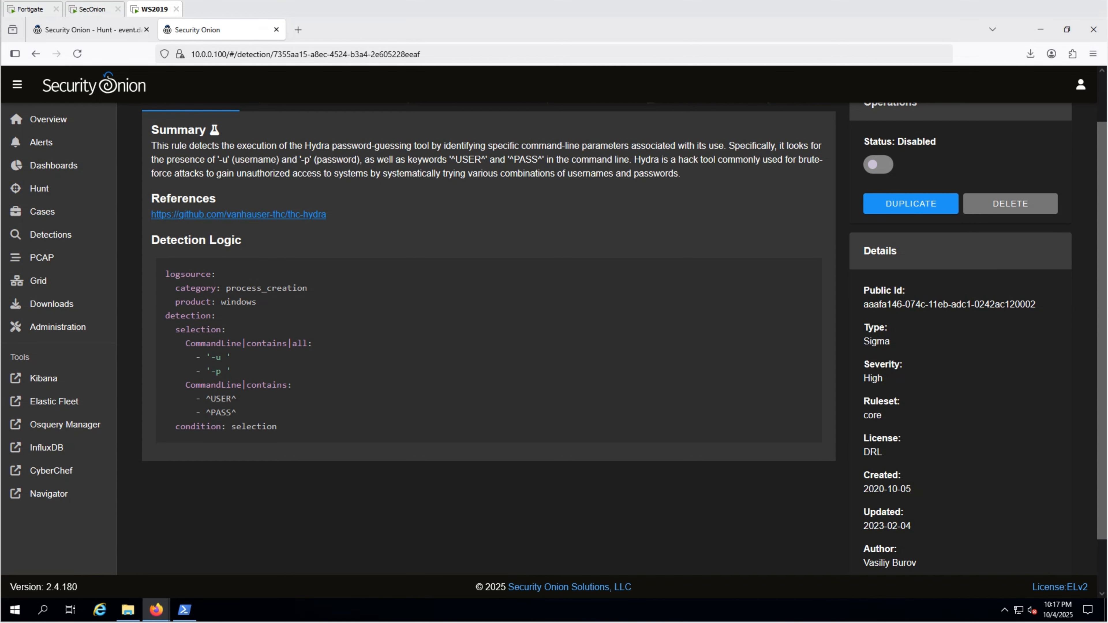
pyautogui.scroll(2, 346, 161)
# Review the Hydra detection's operational notes, detection source, tuning and history.
pyautogui.click(352, 162)
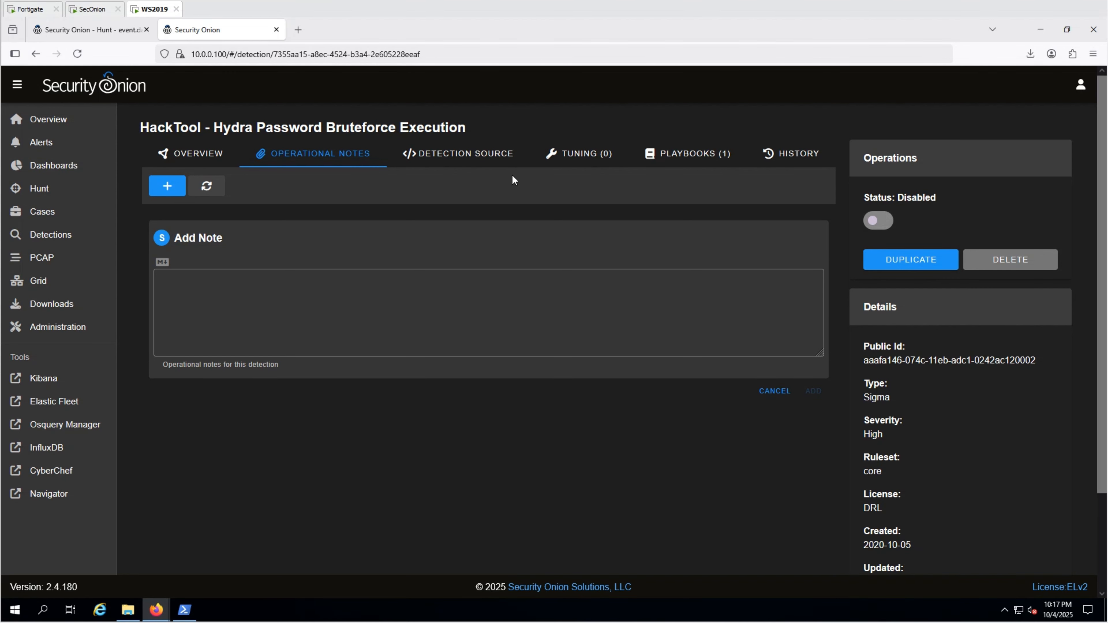
pyautogui.click(510, 165)
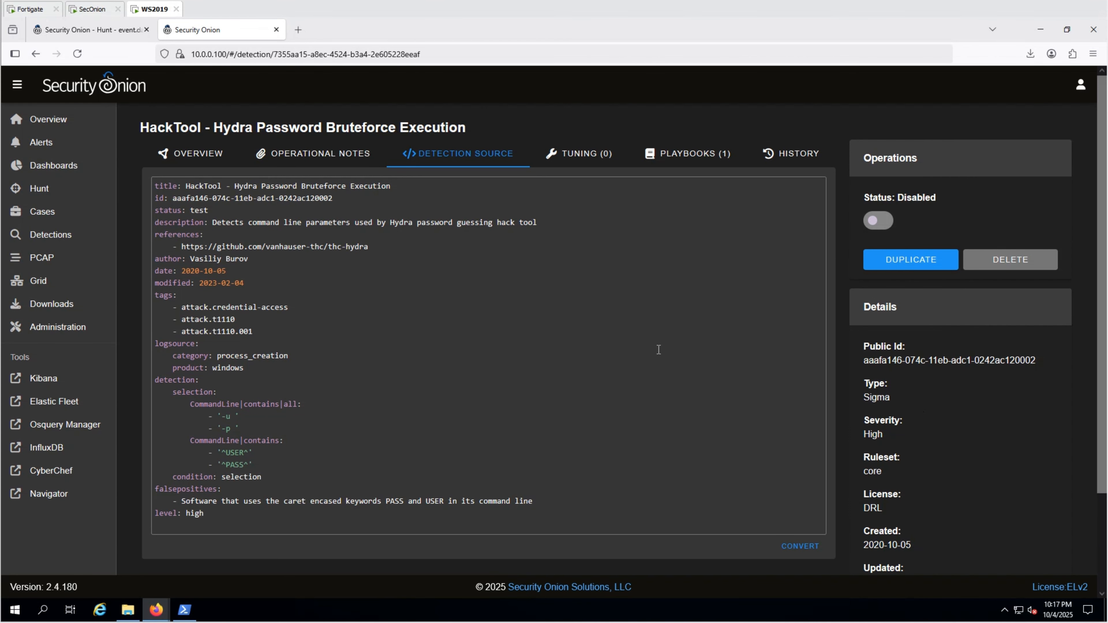
pyautogui.click(604, 161)
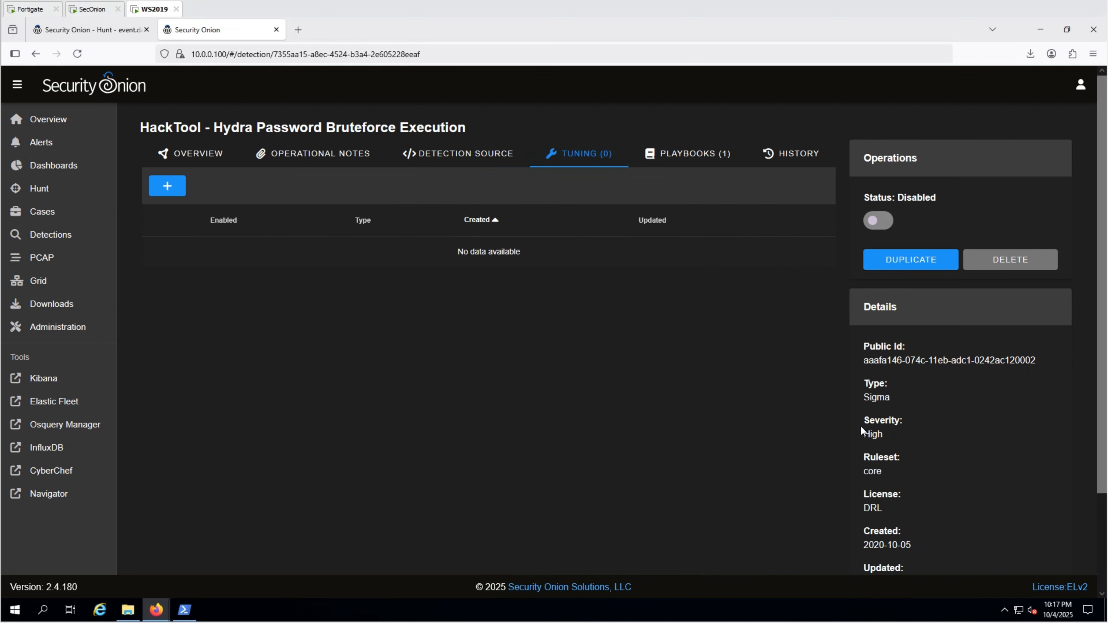
pyautogui.click(800, 158)
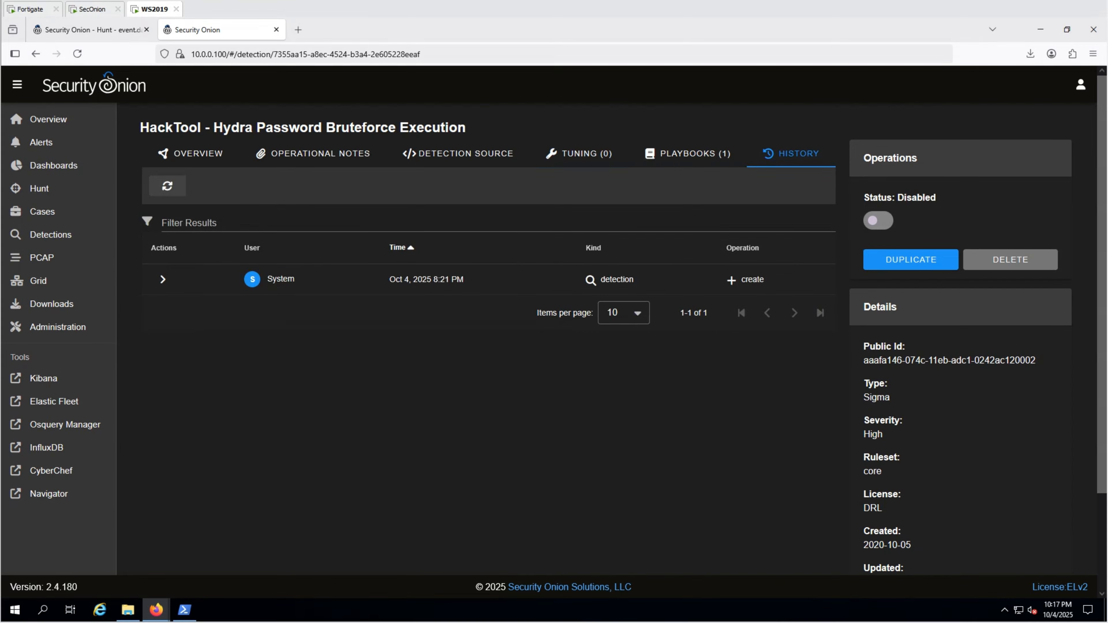
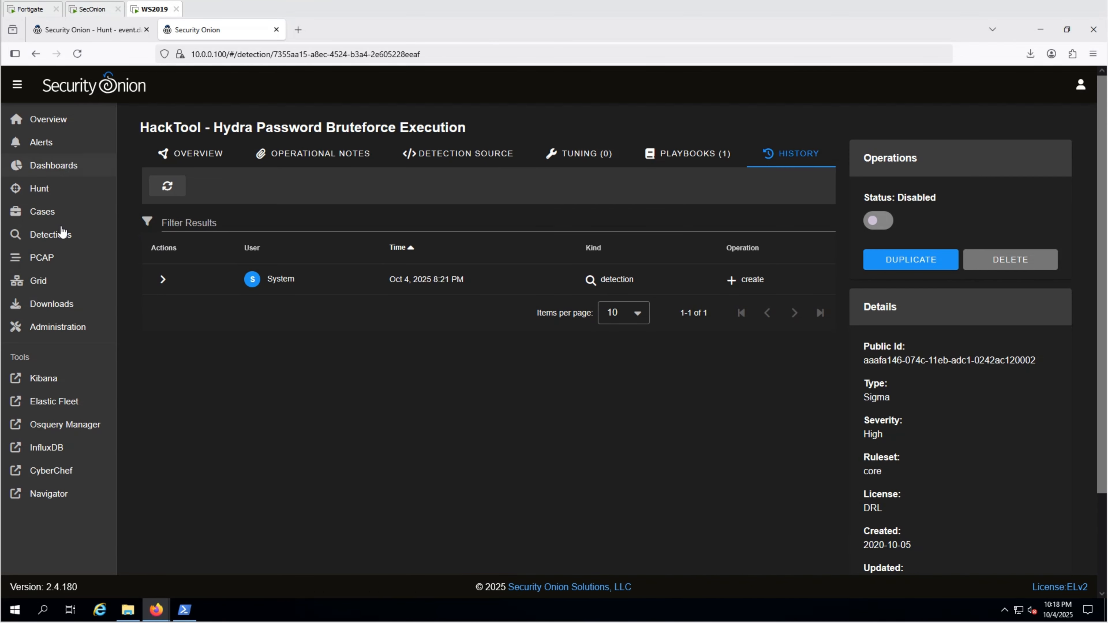
# Start a new detection from the Detections page with Sigma as the language and None as the license.
pyautogui.click(59, 234)
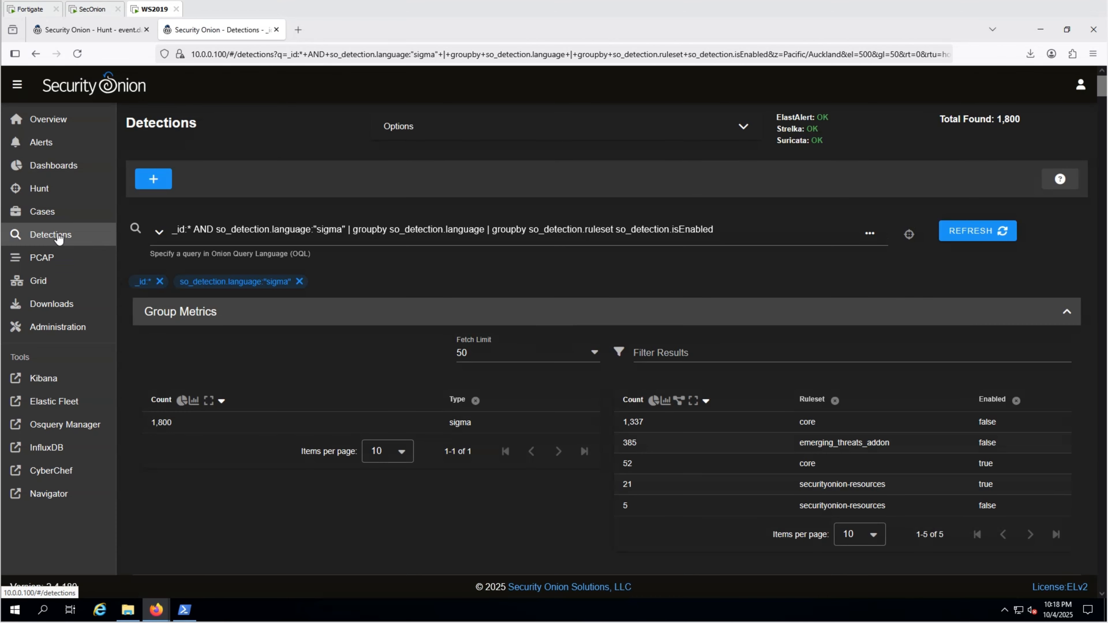
pyautogui.click(153, 179)
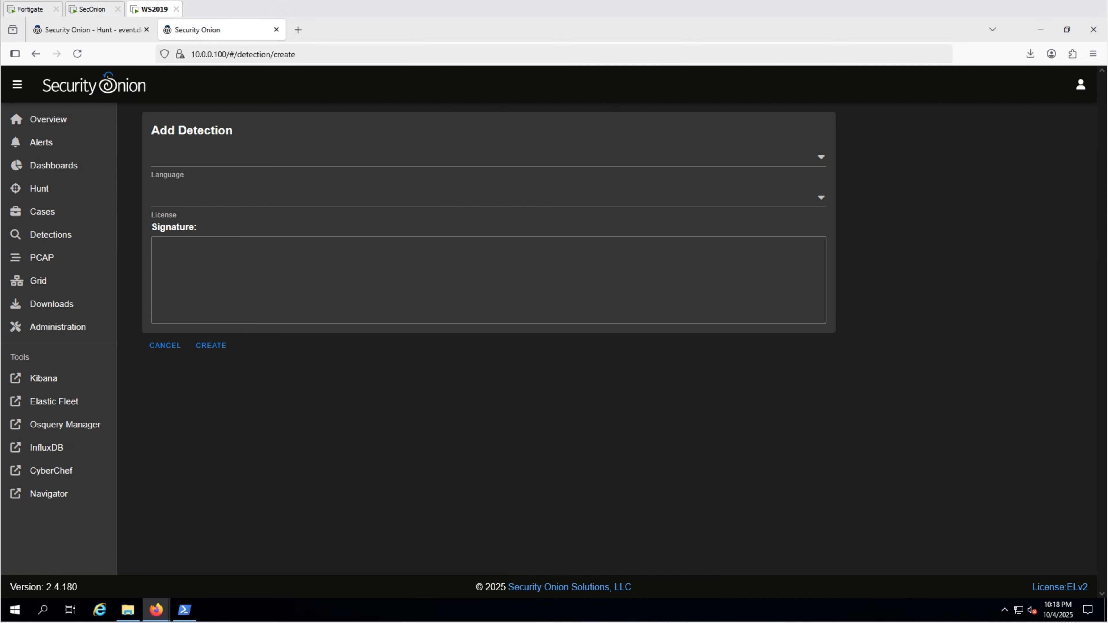
pyautogui.click(291, 165)
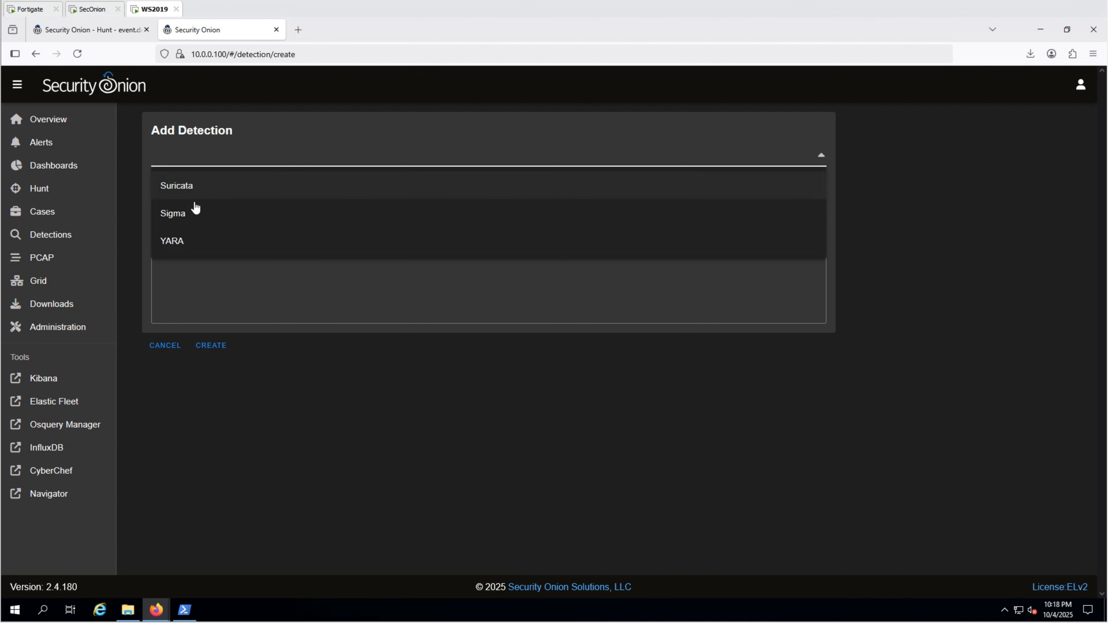
pyautogui.click(179, 214)
pyautogui.click(238, 196)
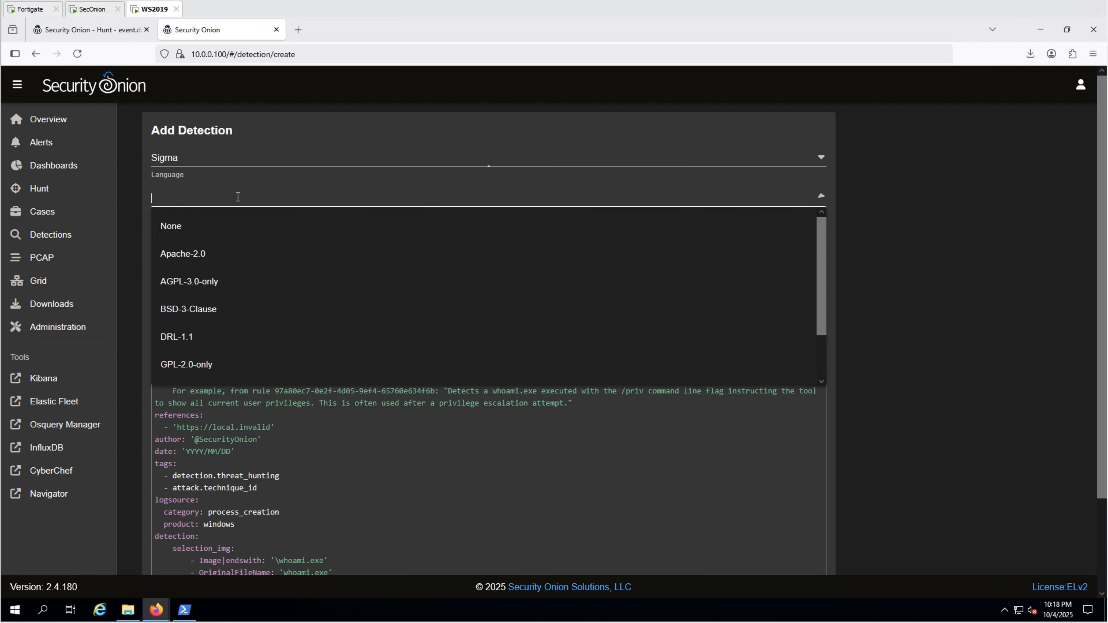
pyautogui.click(201, 225)
# Replace the signature template with the prepared "Detecting a Local Account Creation Event" rule for Windows security EventID 4720, level high.
pyautogui.click(396, 342)
pyautogui.hotkey('ctrl', 'a')
pyautogui.hotkey('ctrl', 'v')
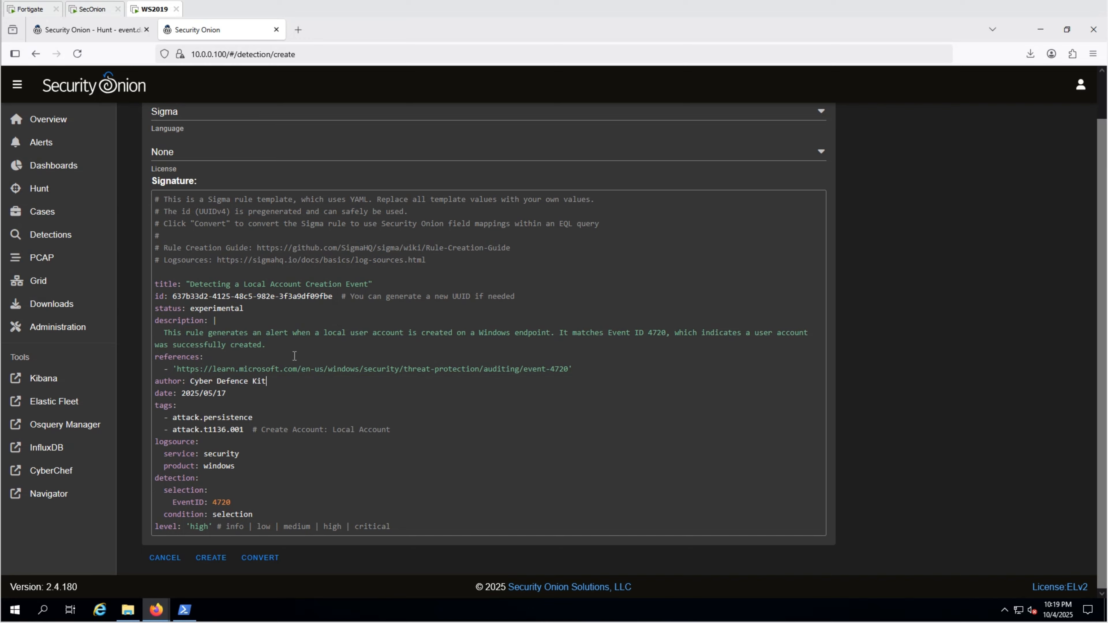
# Convert the Sigma rule to EQL, run the query in the Kibana console and examine the returned account-creation event.
pyautogui.click(251, 556)
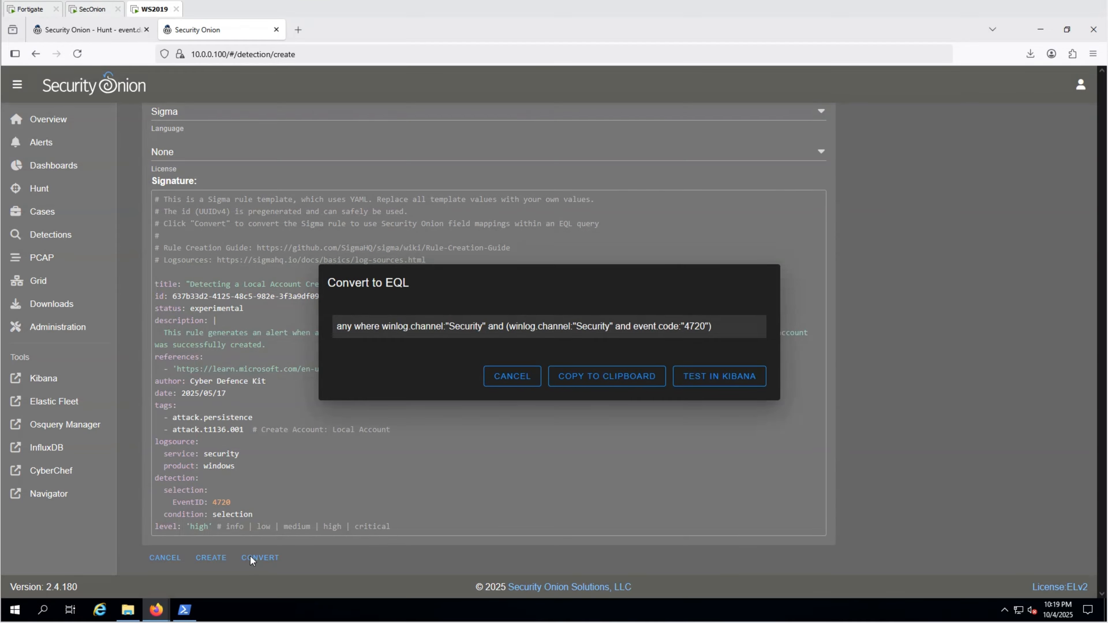
pyautogui.click(725, 381)
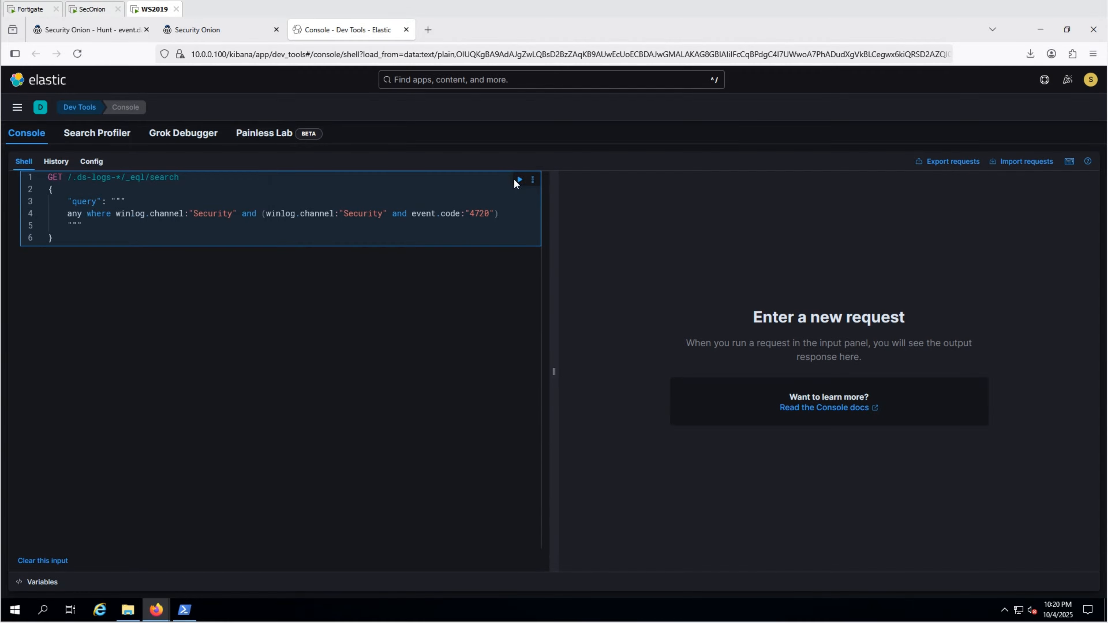
pyautogui.click(519, 179)
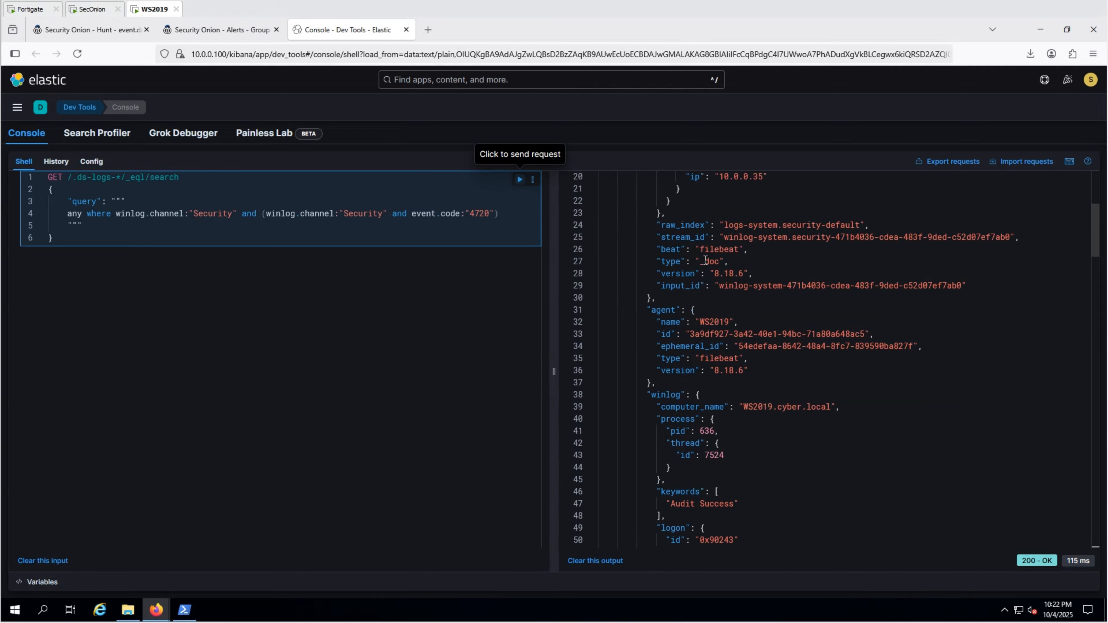
pyautogui.scroll(-5, 705, 260)
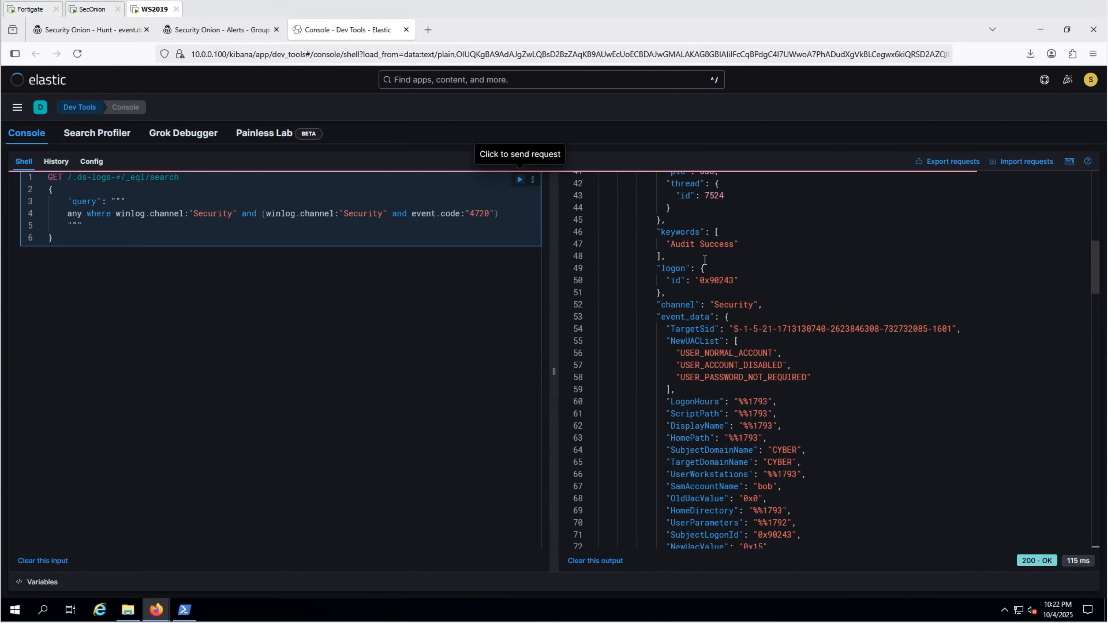
pyautogui.scroll(-2, 704, 260)
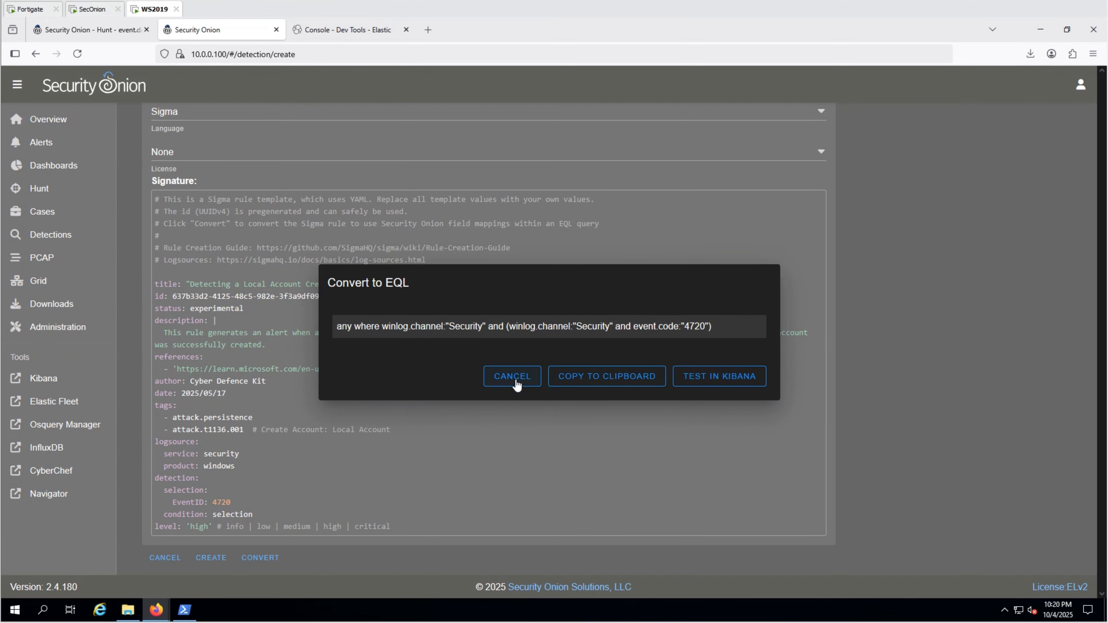
# Dismiss the EQL conversion, create the local account creation detection and set its status to enabled.
pyautogui.click(513, 378)
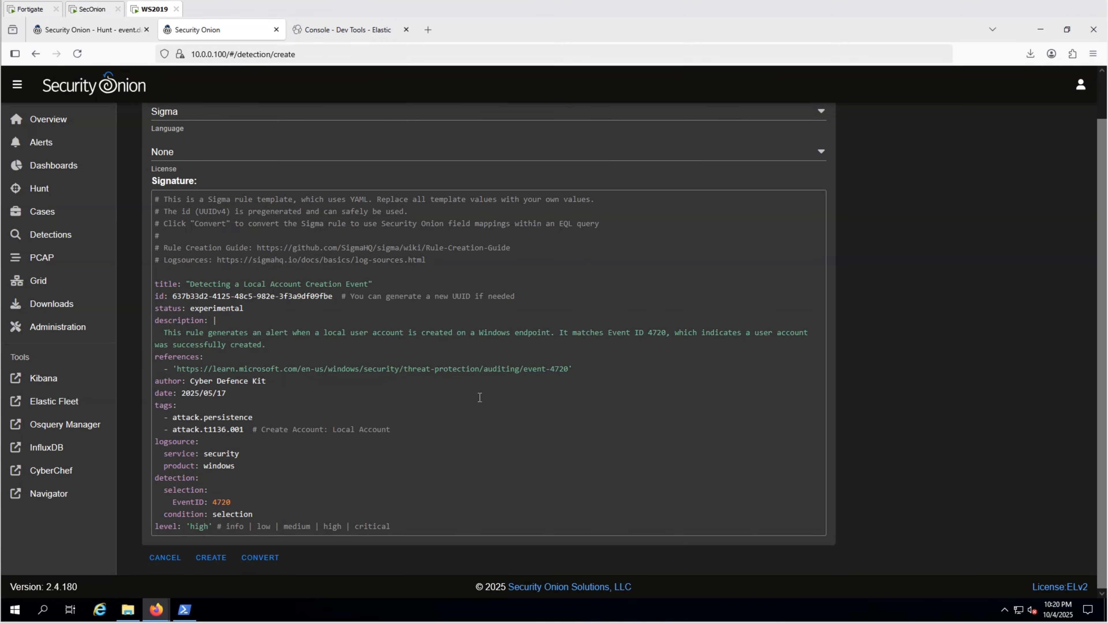
pyautogui.click(211, 558)
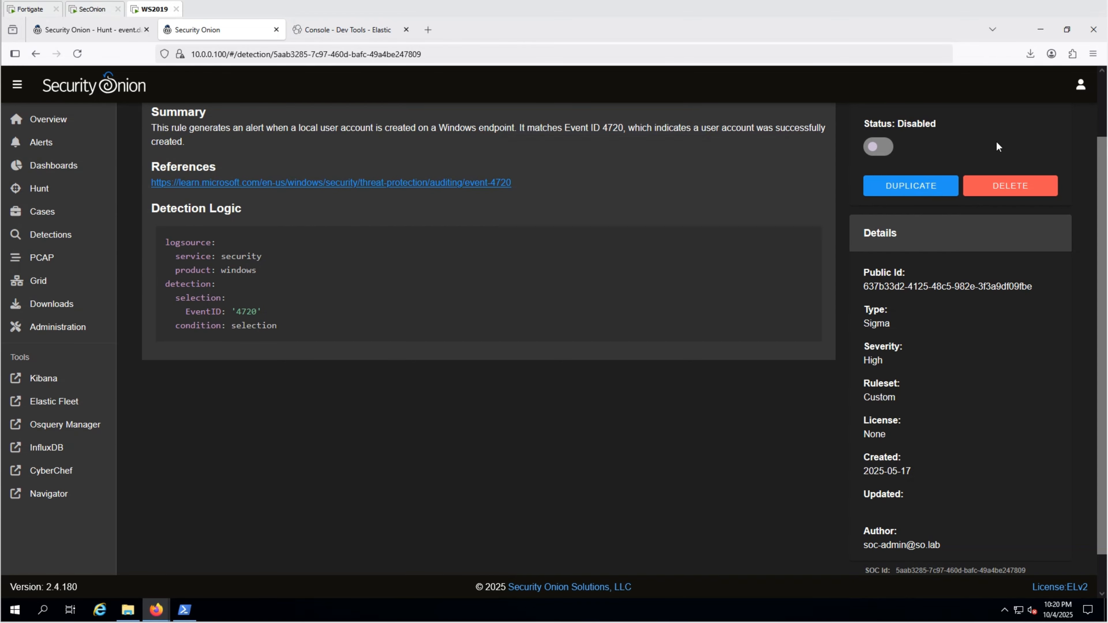
pyautogui.click(880, 148)
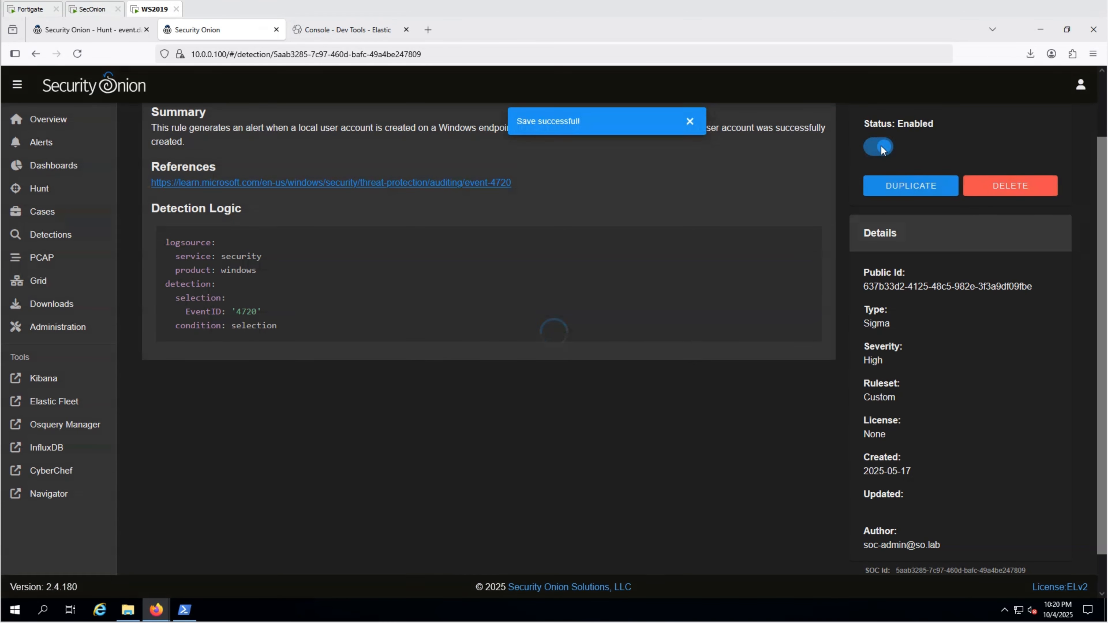
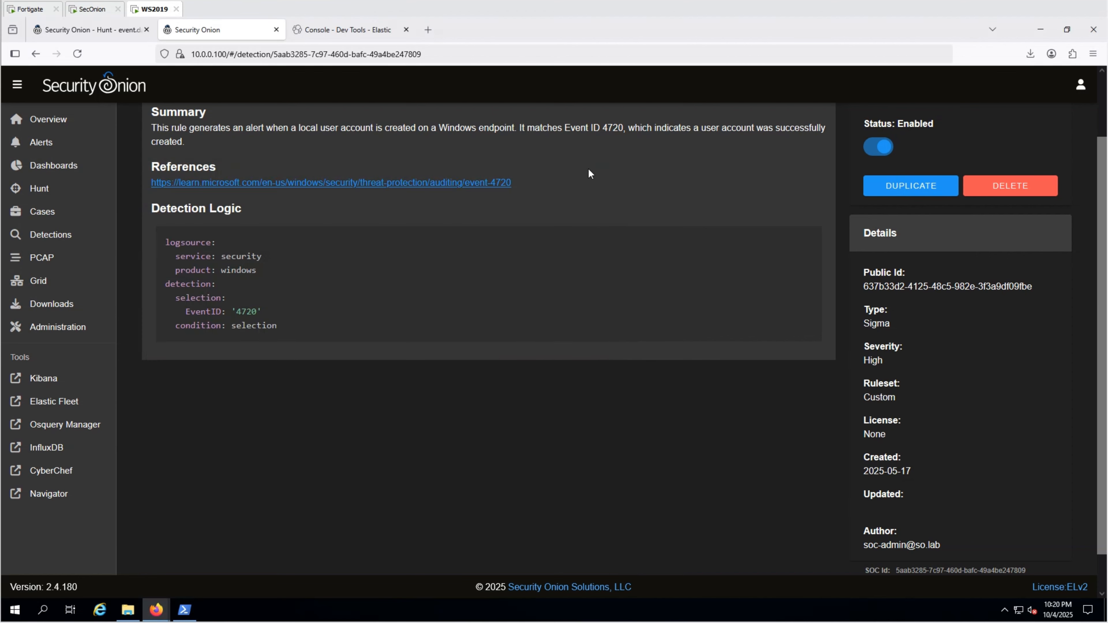
# Drill down into the "Detecting a Local Account Creation Event" alert in Alerts and examine the new account details in its event messages.
pyautogui.click(41, 142)
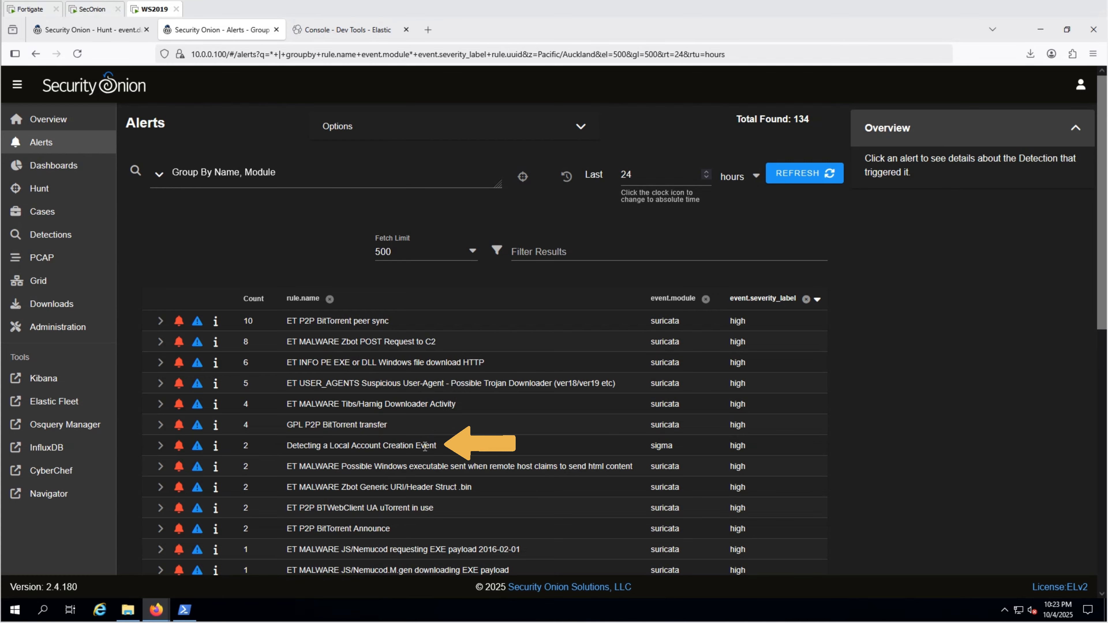
pyautogui.click(160, 446)
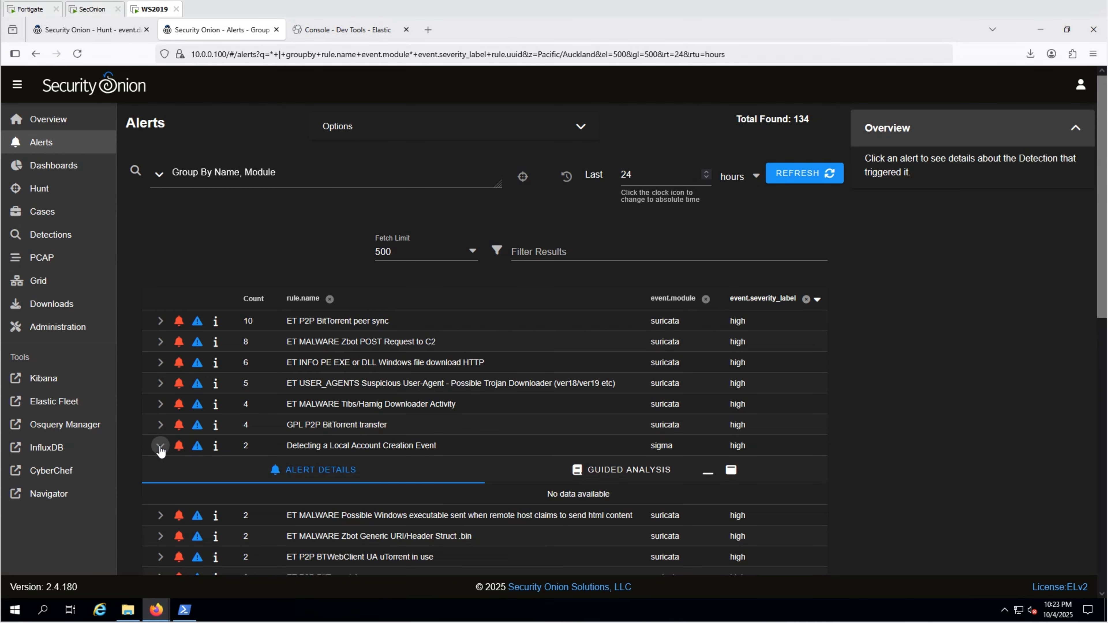
pyautogui.click(325, 445)
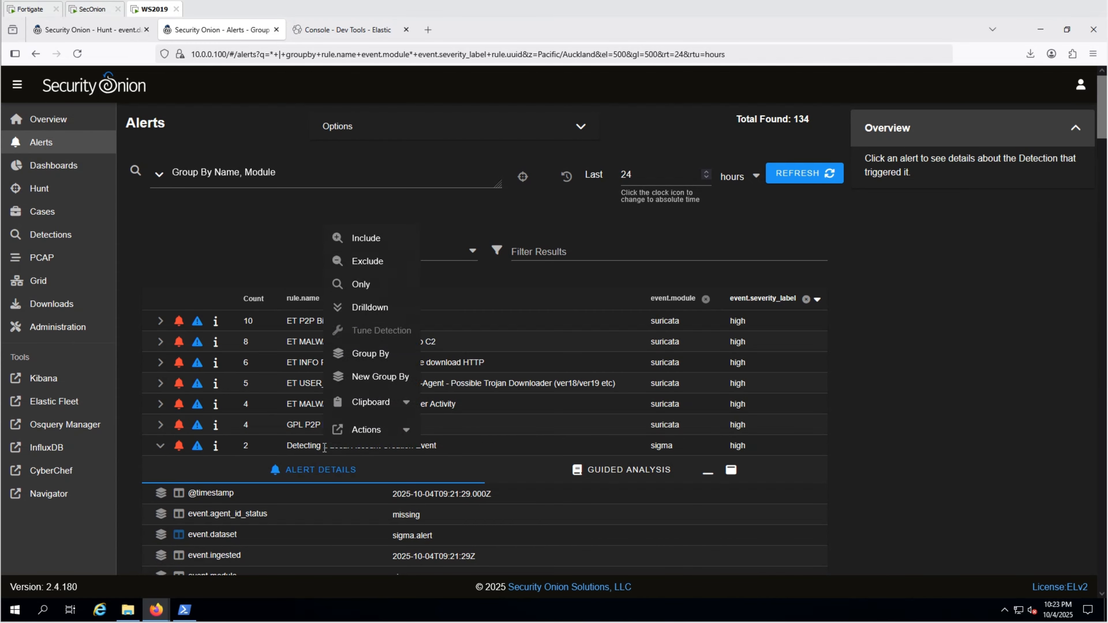
pyautogui.click(367, 309)
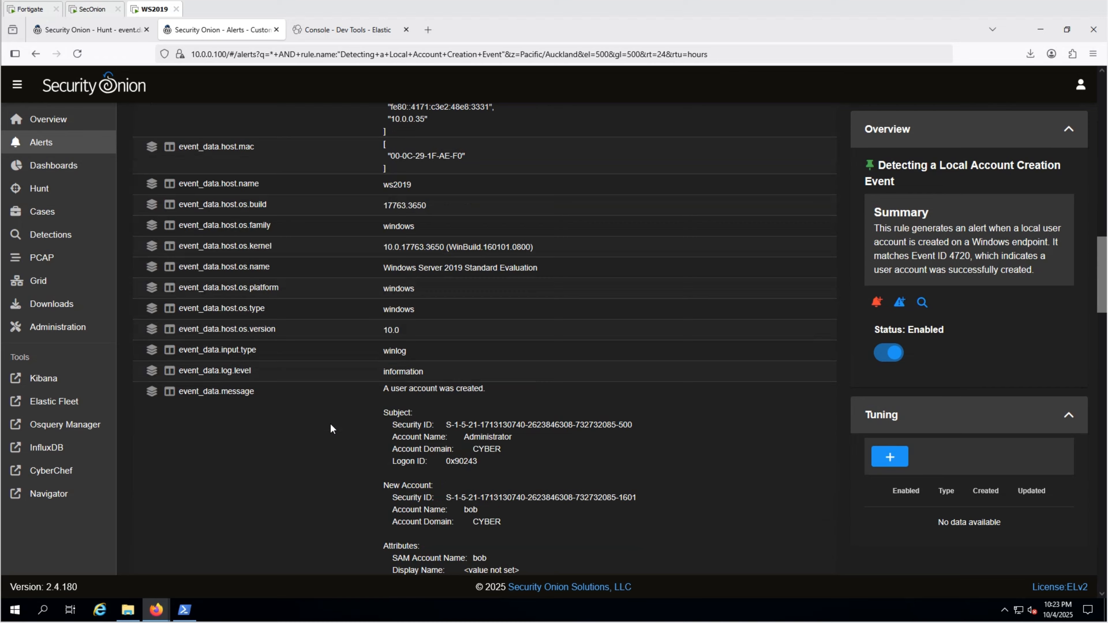
pyautogui.scroll(-1, 345, 424)
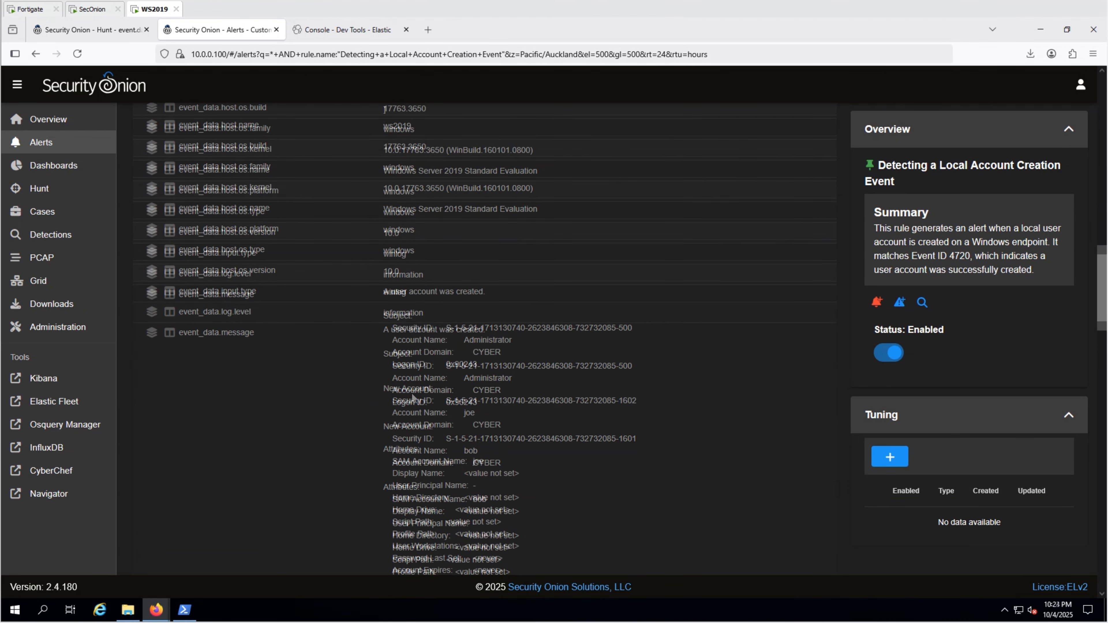
pyautogui.scroll(-1, 444, 409)
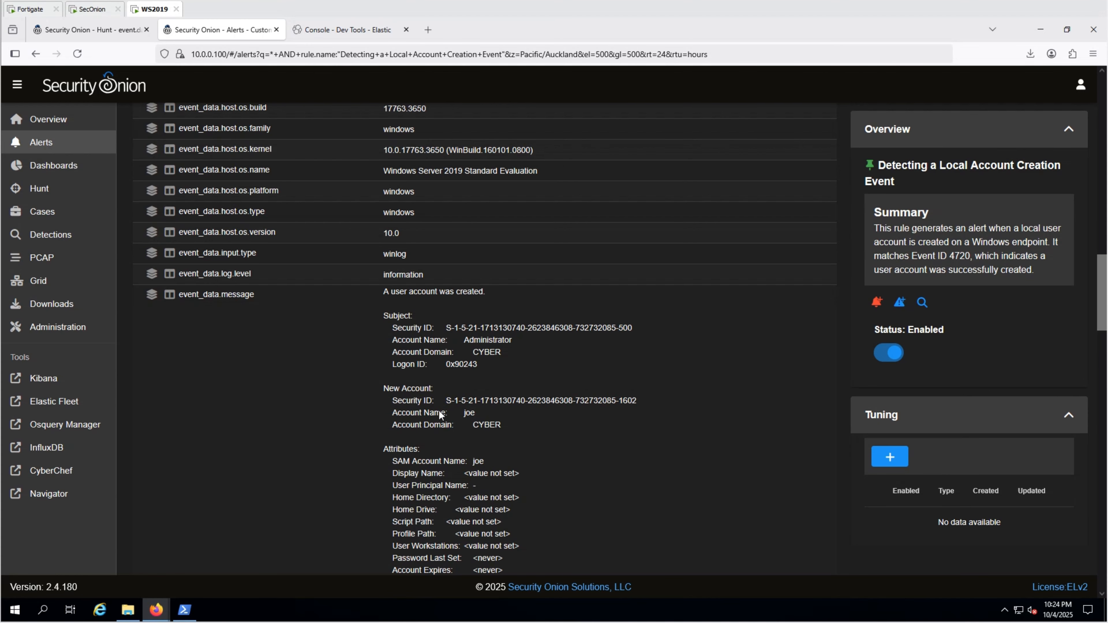
pyautogui.scroll(10, 247, 469)
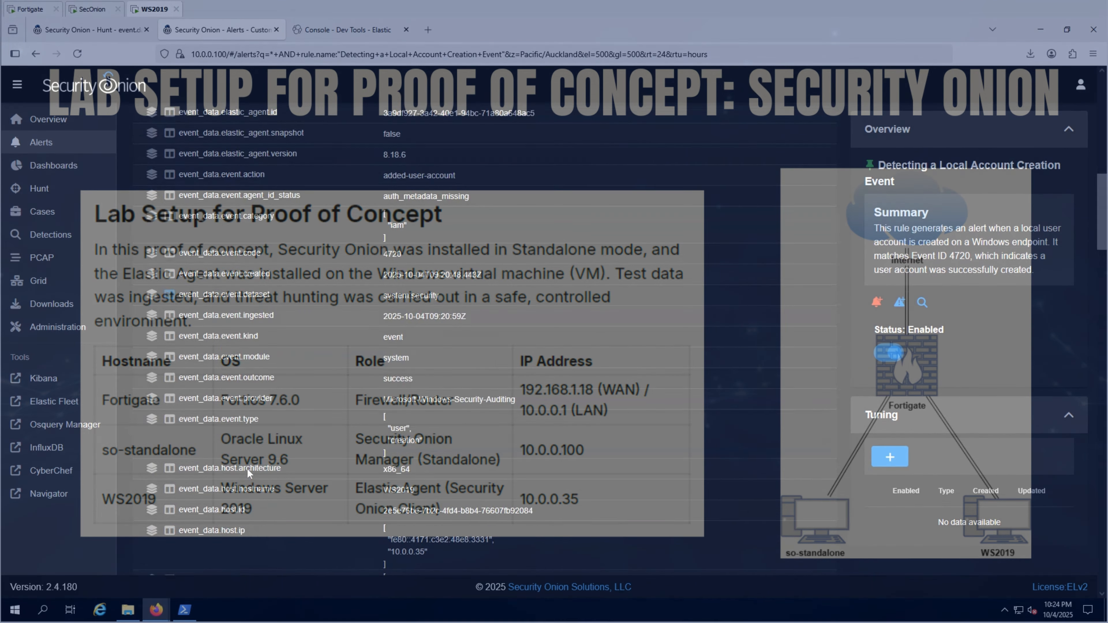